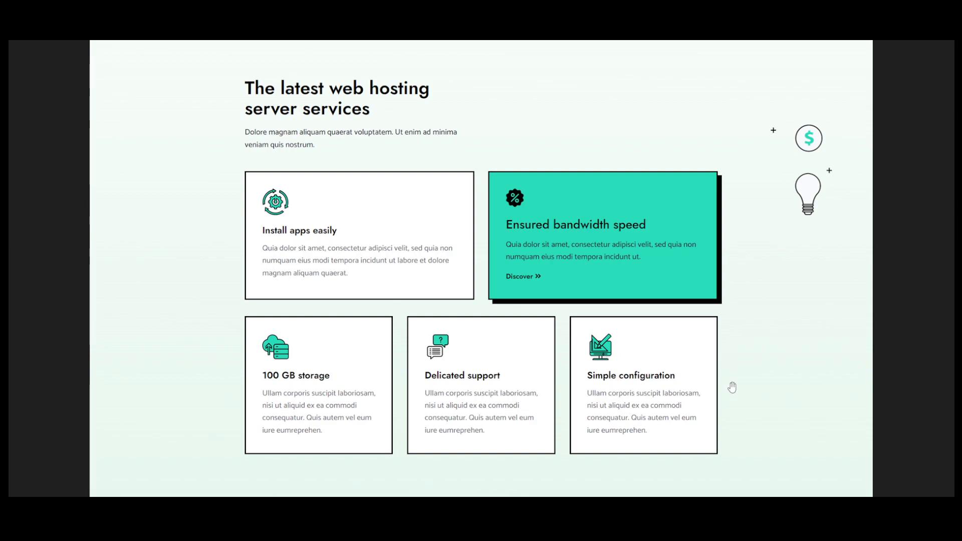
- Look through the reference design and examine which plugins are installed on the WordPress site
scroll(732, 389, down, 3)
click(919, 7)
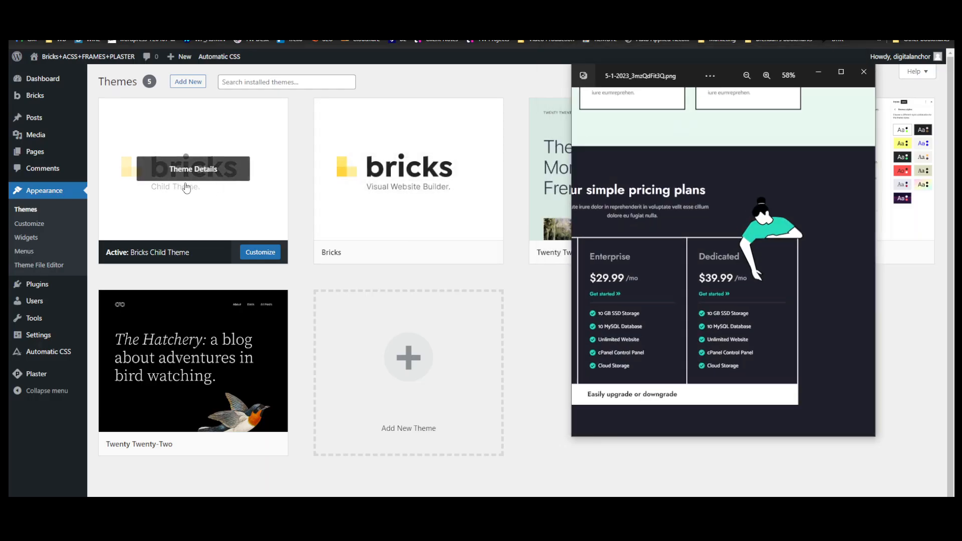
click(36, 285)
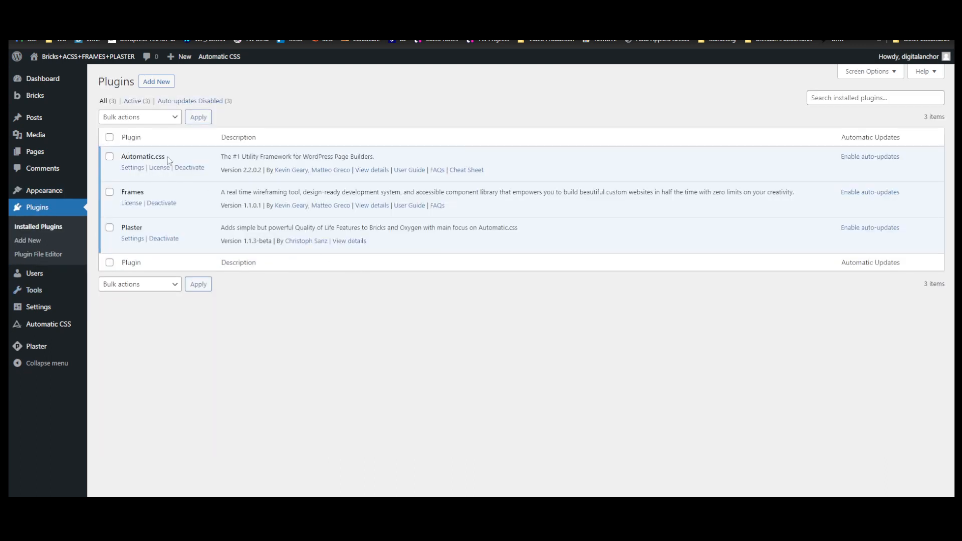
drag(145, 192, 123, 193)
click(209, 205)
drag(142, 228, 122, 228)
click(211, 227)
- Bring the reference design's hero section into view and open the Hosting Demo 2 page for editing with Bricks
click(40, 156)
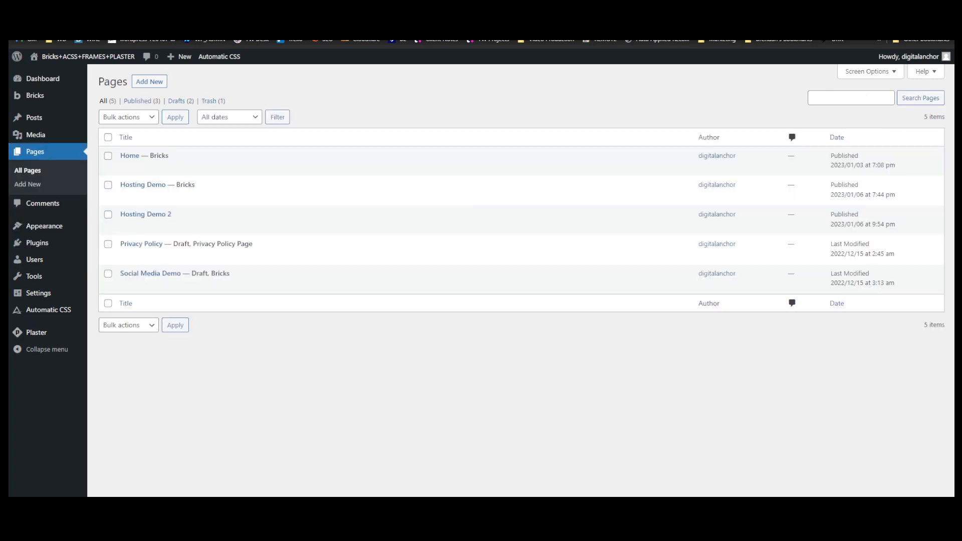
click(626, 507)
scroll(747, 220, up, 4)
scroll(747, 220, down, 3)
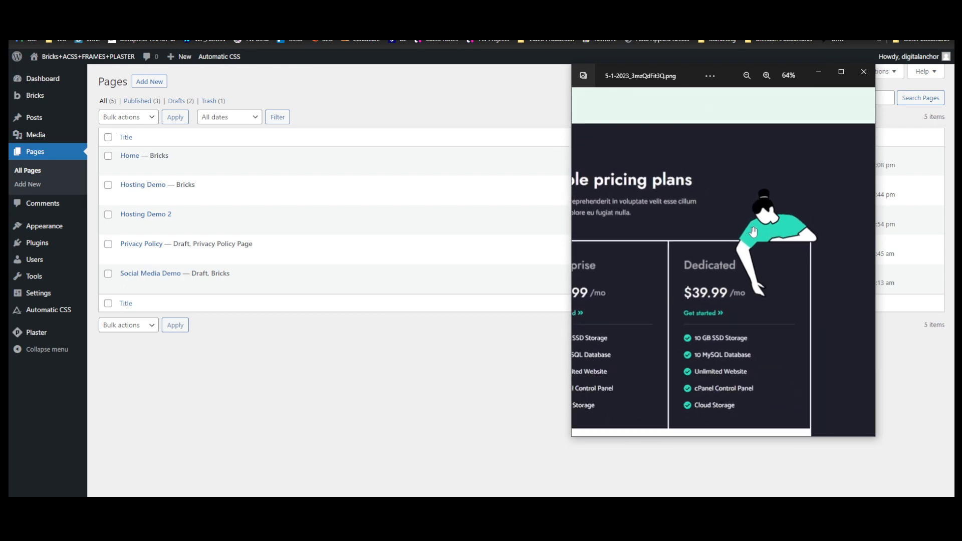
drag(747, 214, 806, 431)
drag(756, 232, 848, 488)
mouse_move(741, 251)
mouse_down()
mouse_move(712, 296)
mouse_move(711, 323)
mouse_up()
scroll(714, 283, down, 2)
scroll(713, 282, down, 1)
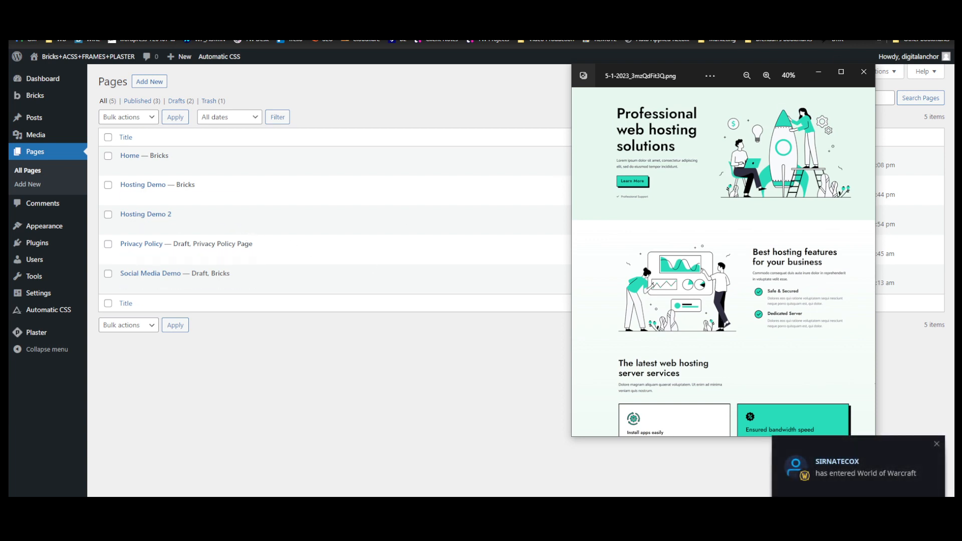
mouse_move(165, 224)
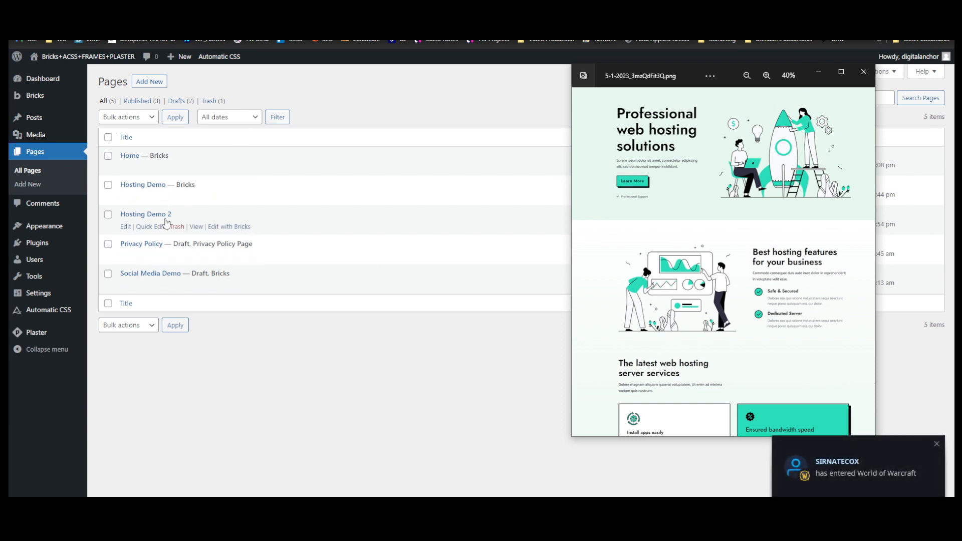
click(221, 231)
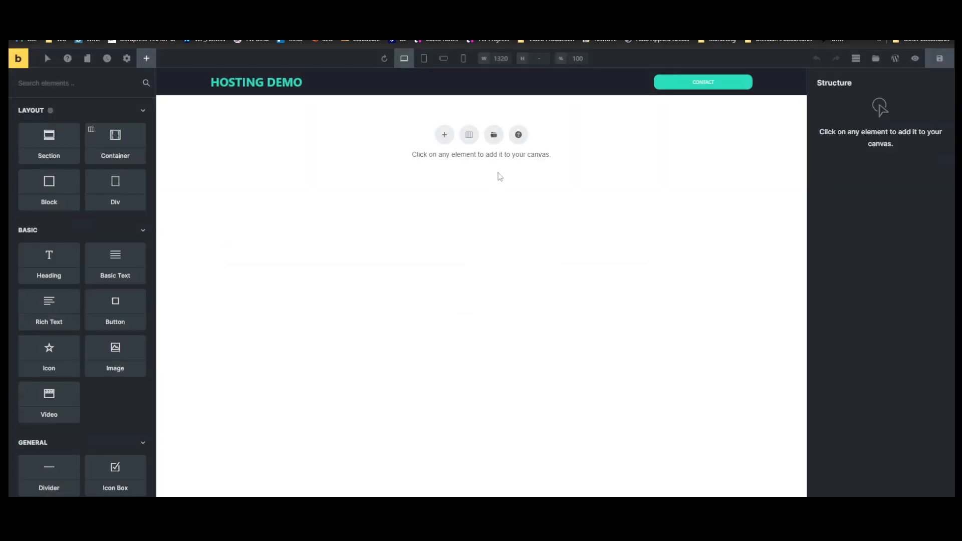
- Insert the Hero Alpha template from the Hero Sections bundle of the remote templates
click(877, 65)
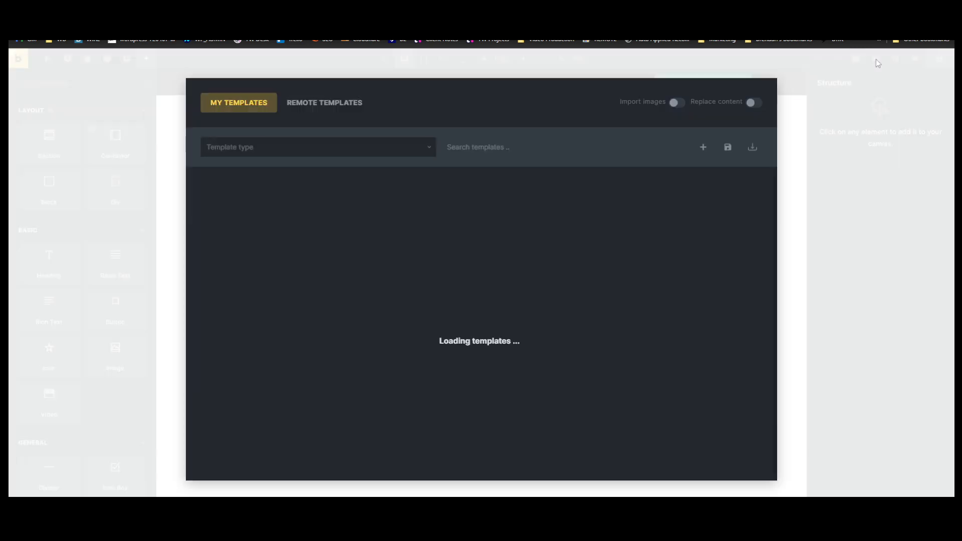
click(311, 104)
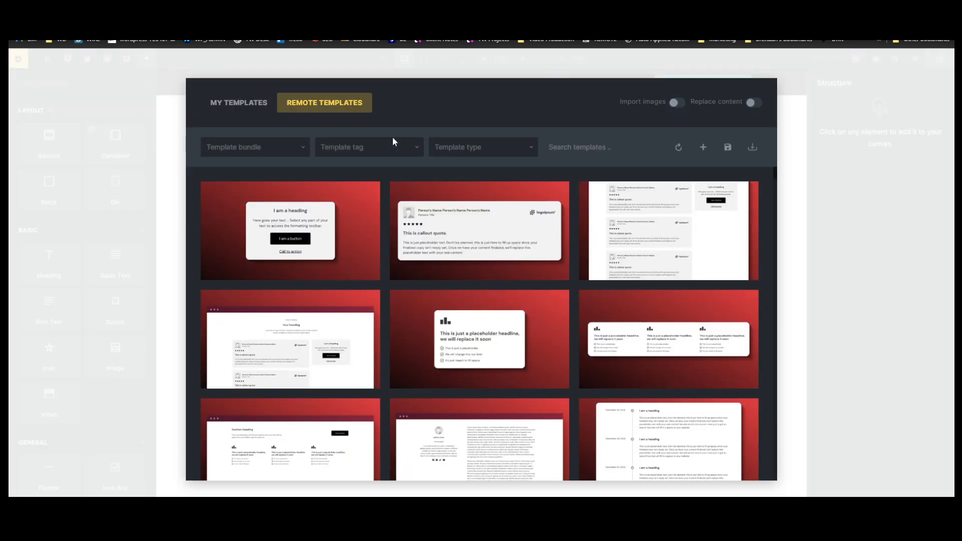
click(279, 146)
scroll(266, 247, down, 3)
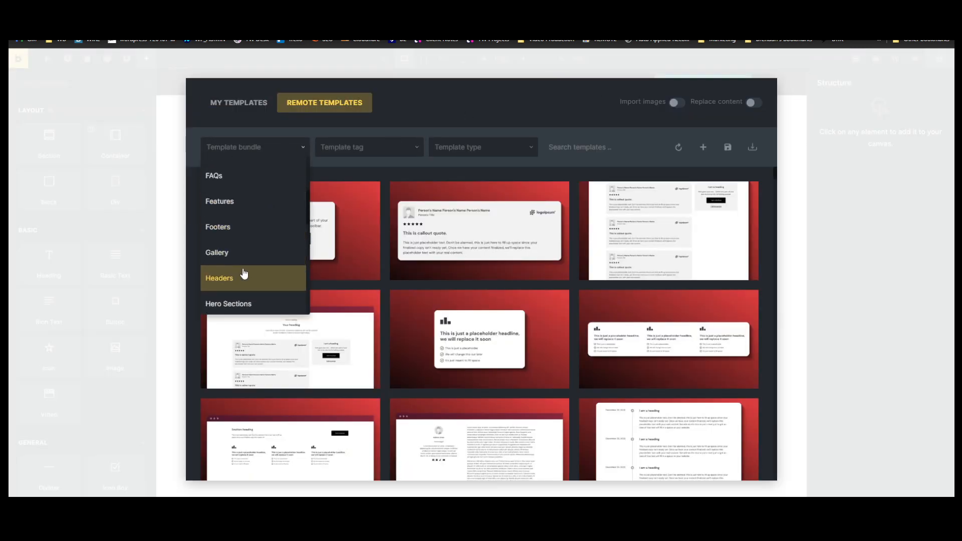
scroll(244, 274, down, 1)
click(213, 257)
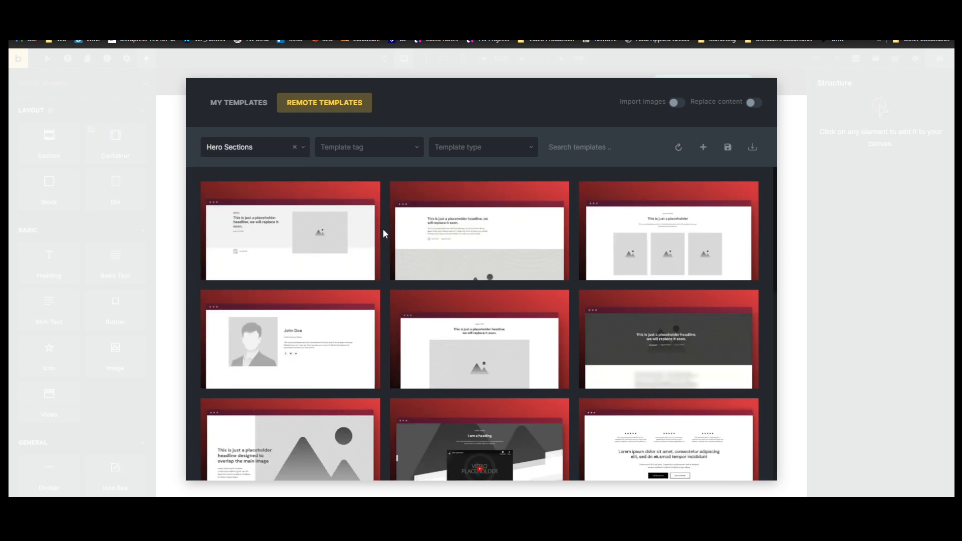
scroll(383, 229, down, 10)
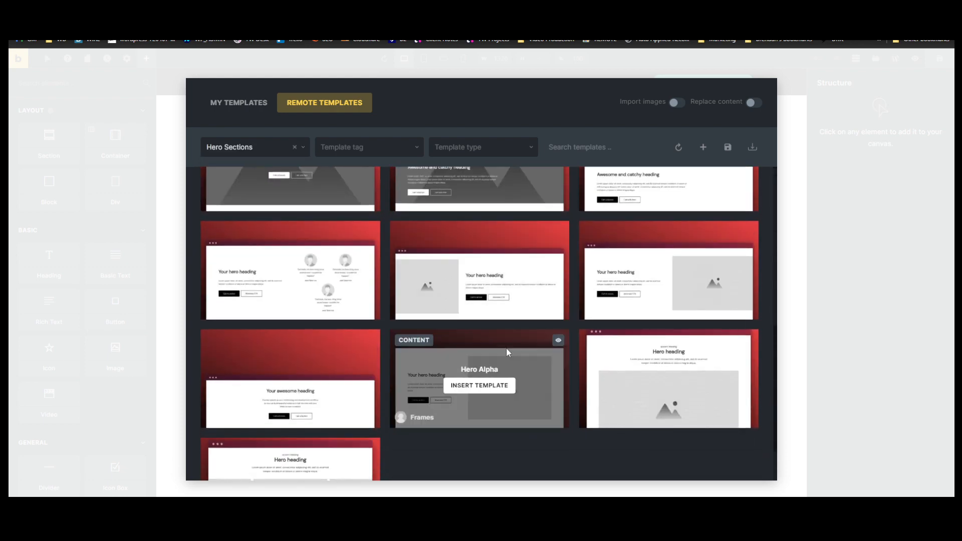
click(480, 386)
click(452, 210)
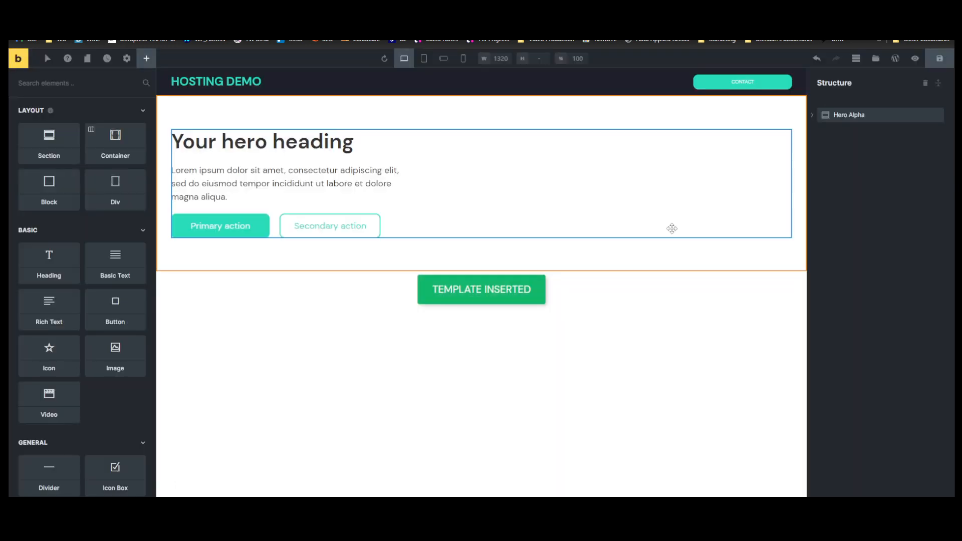
- Set the image in Hero Alpha's Media block to the rocket illustration hosting-2-ef-16.png and save the page
click(812, 114)
click(819, 134)
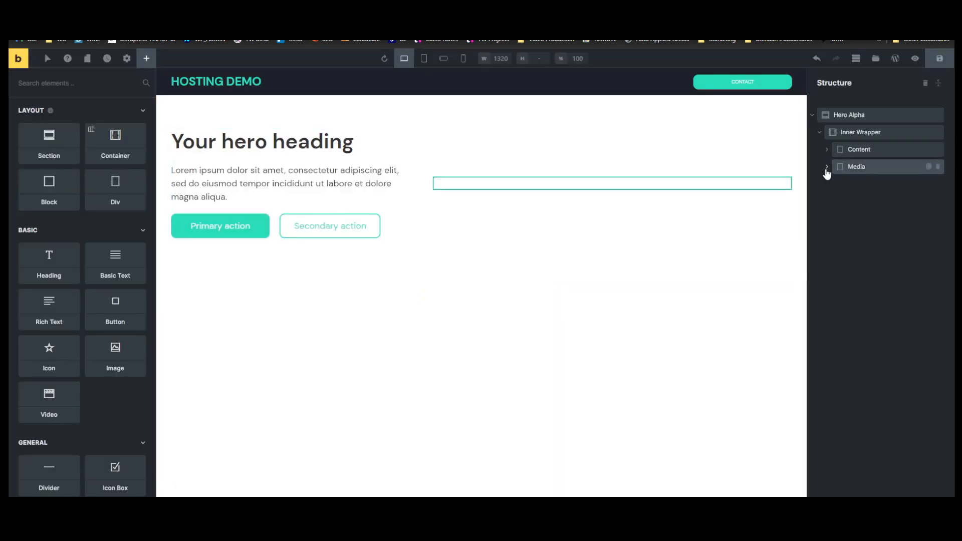
click(826, 167)
click(859, 184)
click(77, 211)
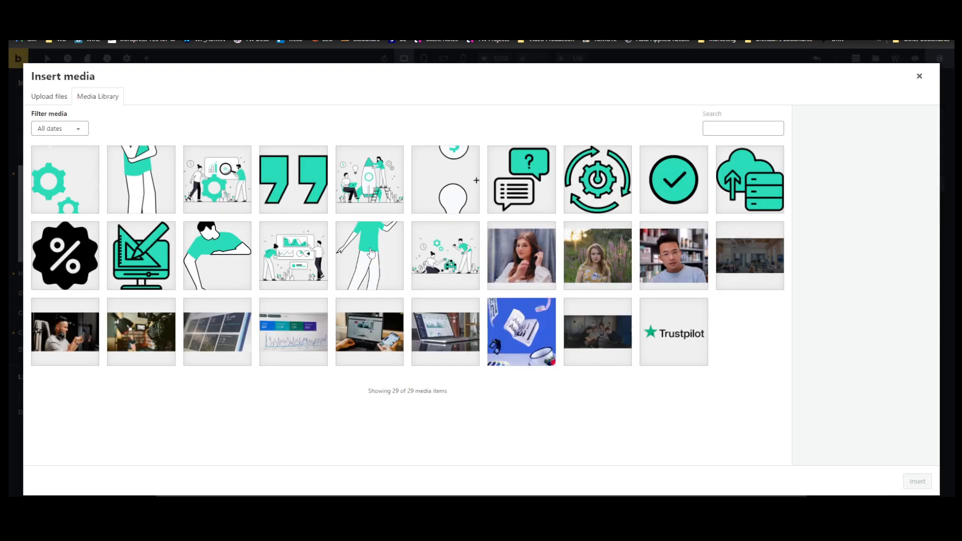
click(369, 178)
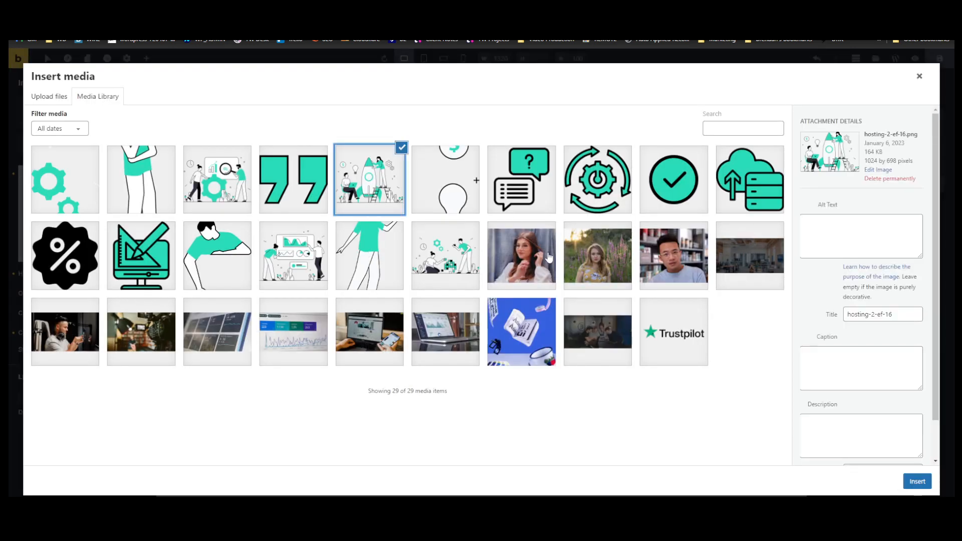
click(917, 481)
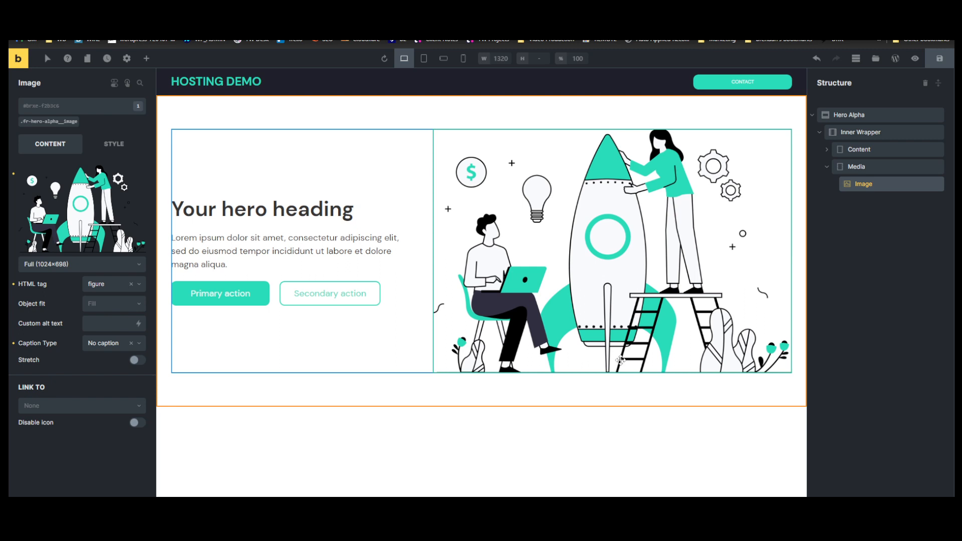
click(939, 58)
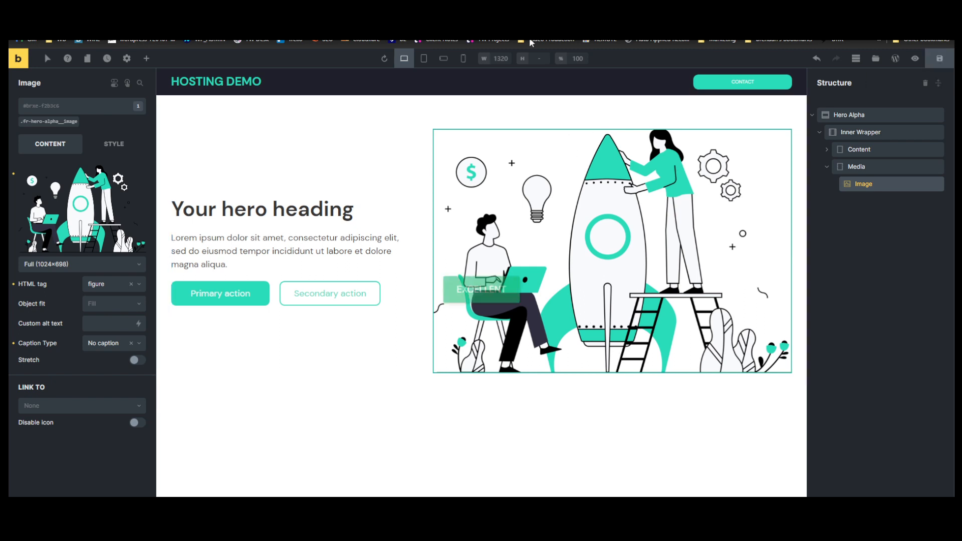
- Examine the brand colours in the Automatic.css palette settings on the WordPress dashboard
click(17, 61)
mouse_move(55, 56)
click(53, 74)
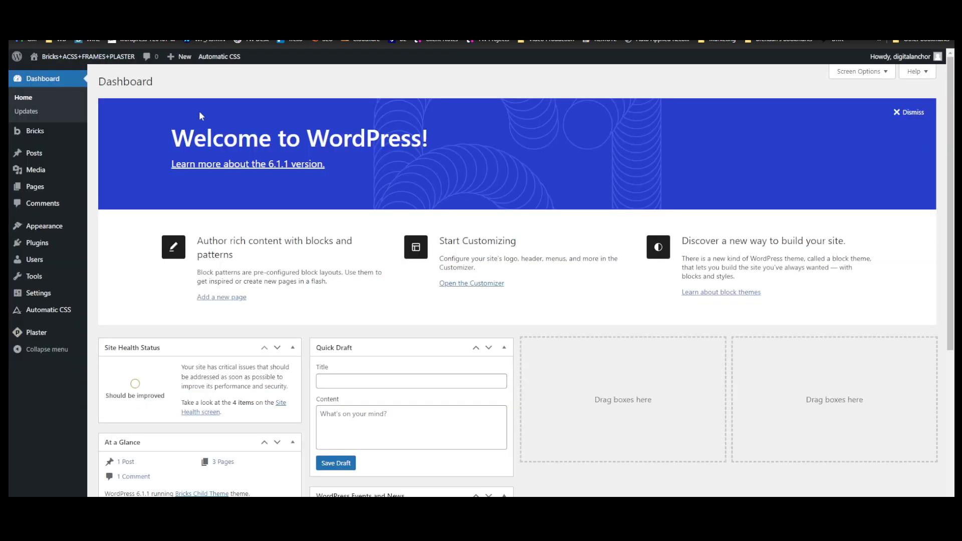
click(44, 310)
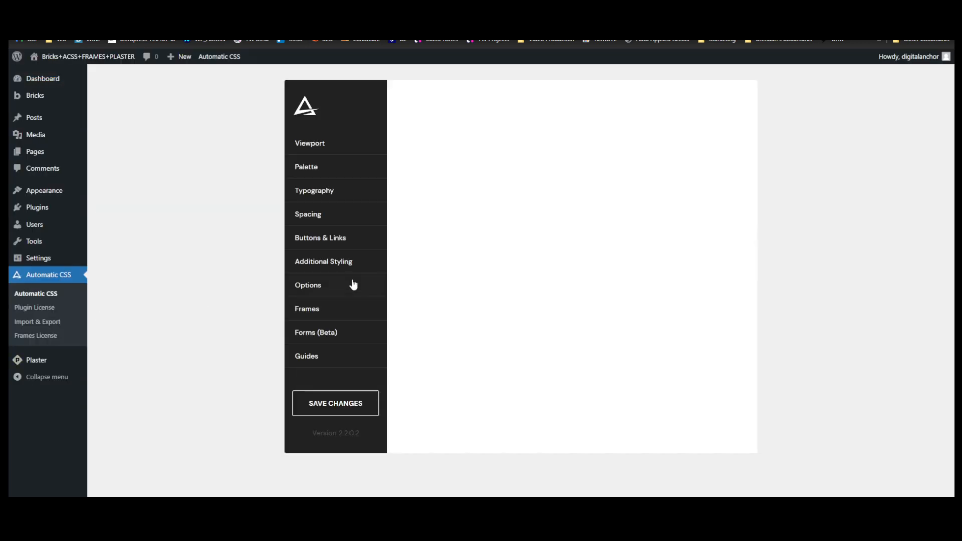
click(316, 165)
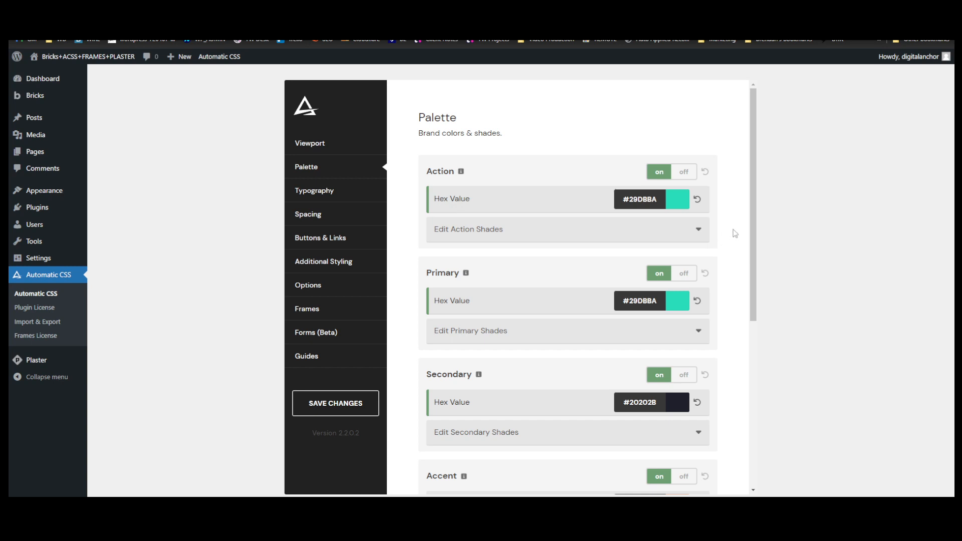
scroll(751, 241, down, 3)
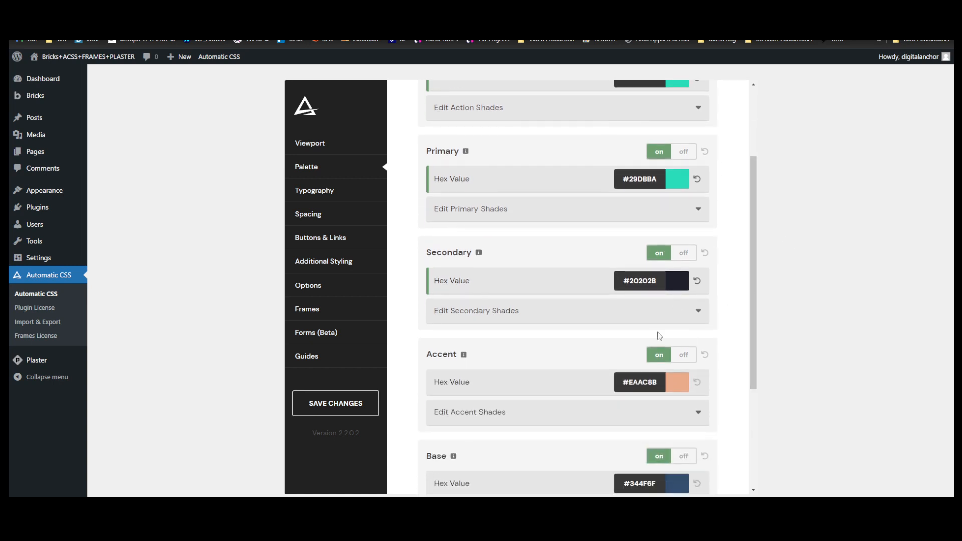
drag(752, 276, 756, 207)
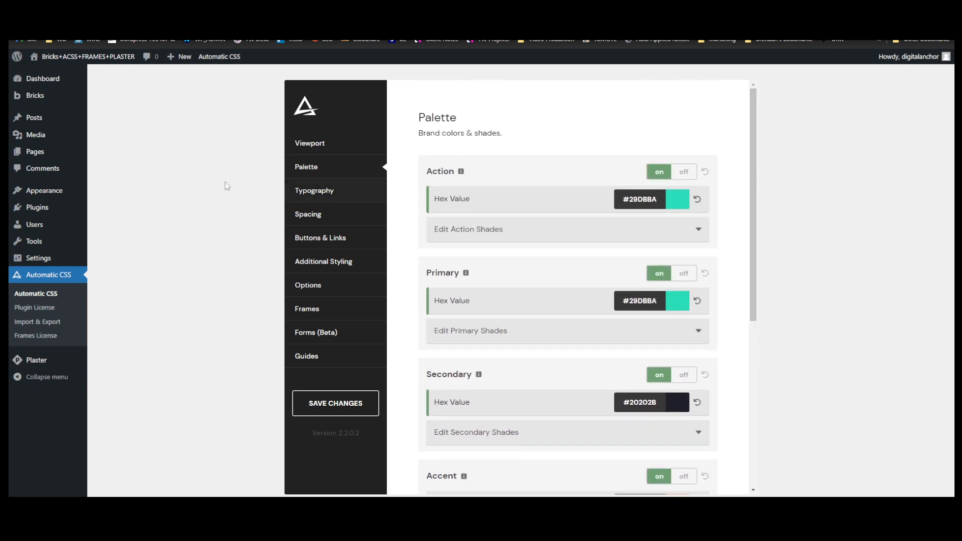
- Compare the reference design's section colours with the palette and return to the Bricks page editor
key(alt+Tab)
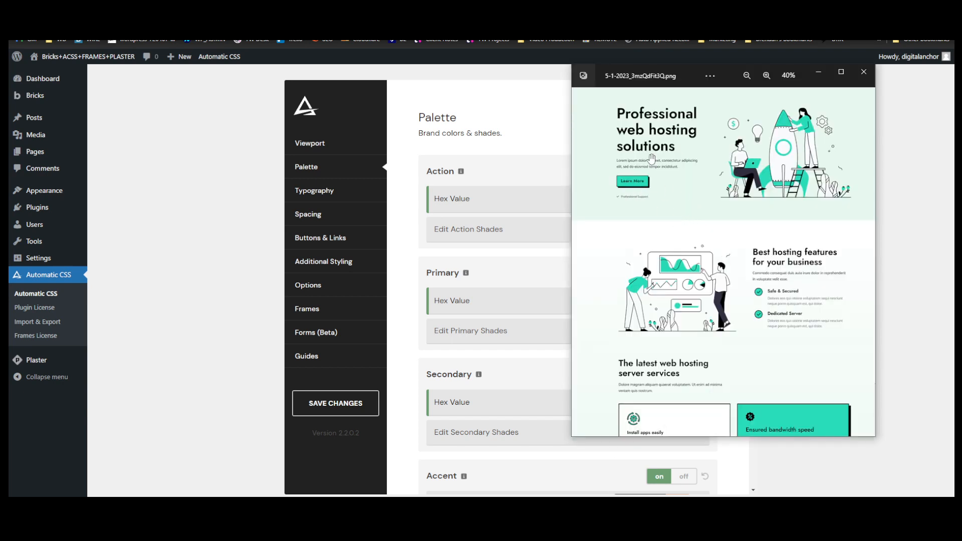
scroll(701, 275, down, 2)
scroll(696, 249, down, 8)
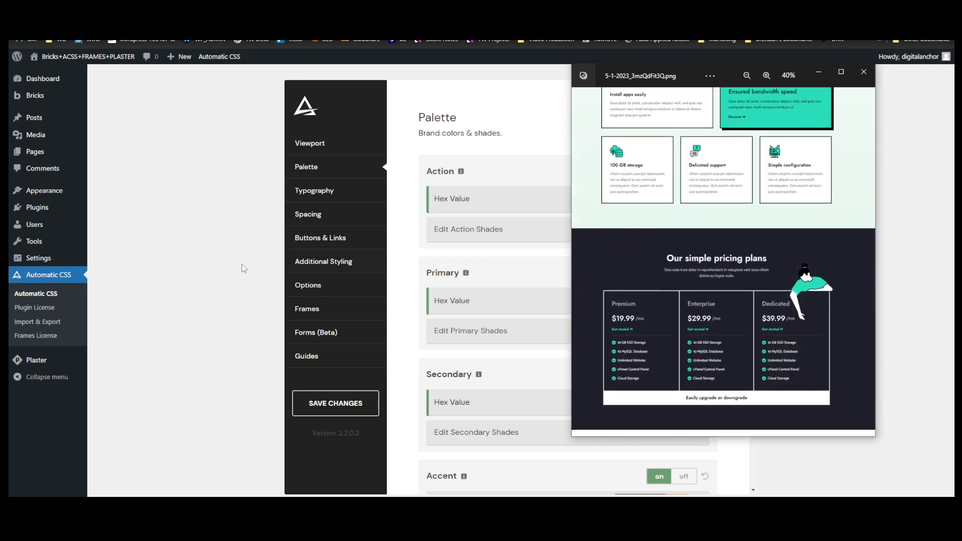
click(193, 233)
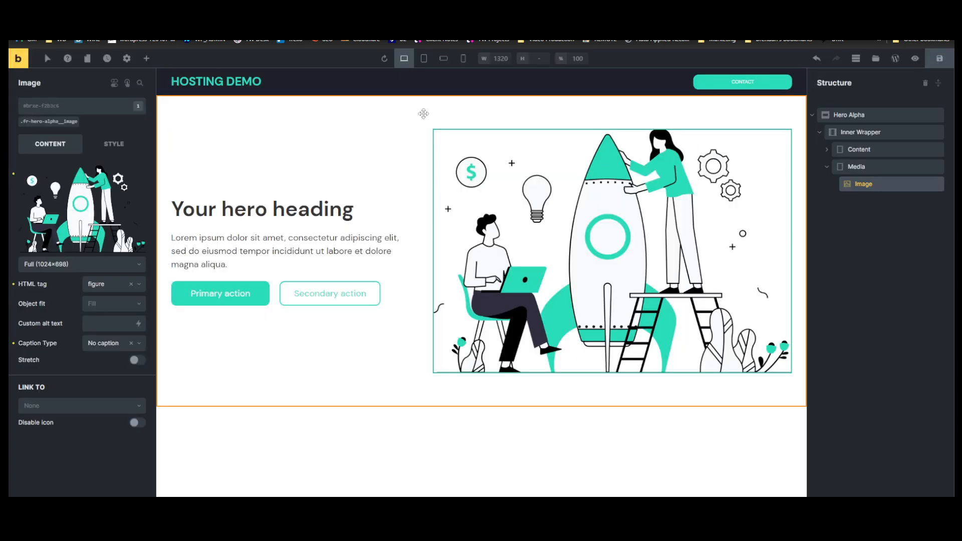
- Change the hero heading's text to "Professional web hosting solutions"
click(425, 163)
click(299, 209)
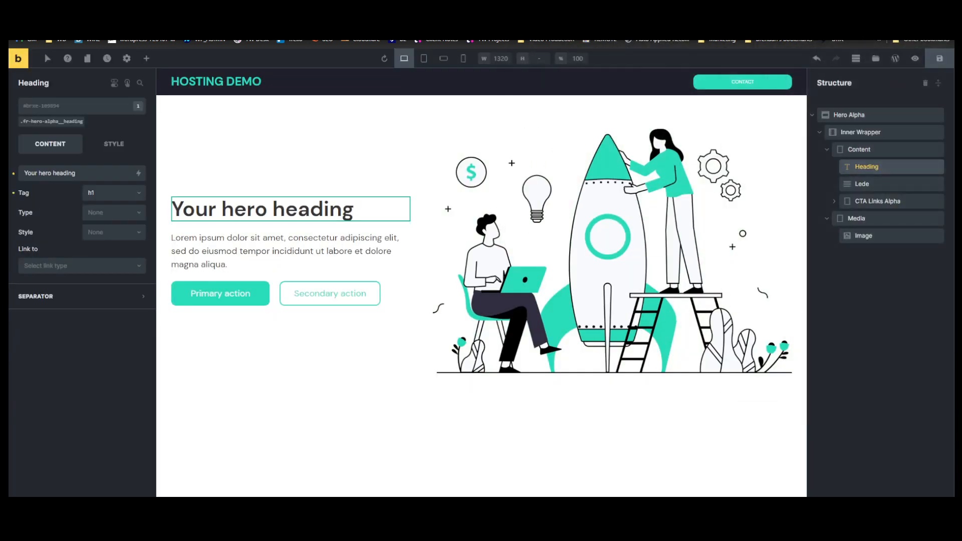
key(ctrl+a)
text(Professional web hosting solutions)
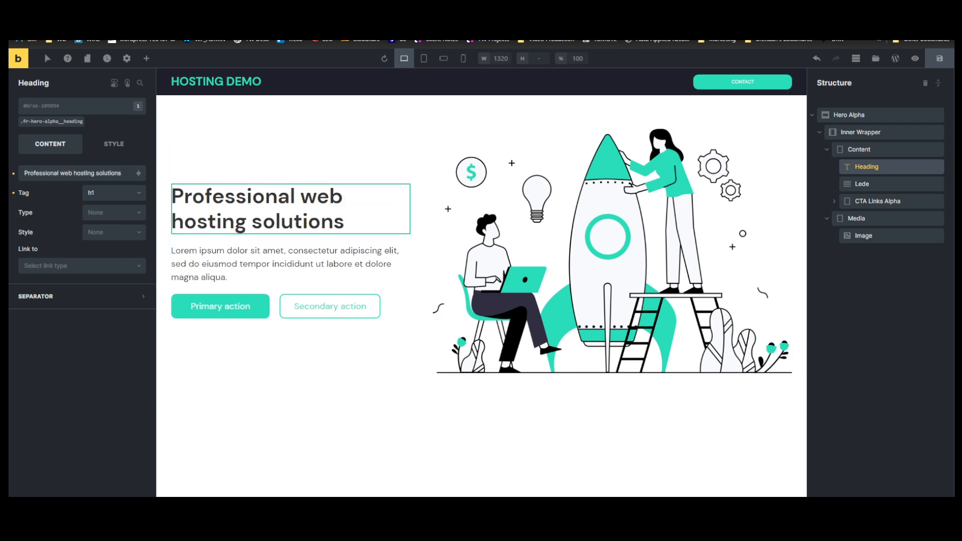
- Replace the lede below the heading with "Lorem ipsum dolor sit amet, consectetur adipiscing elit, sed do eiusmod tempor incididunt."
click(239, 262)
click(90, 193)
key(ctrl+a)
key(ctrl+v)
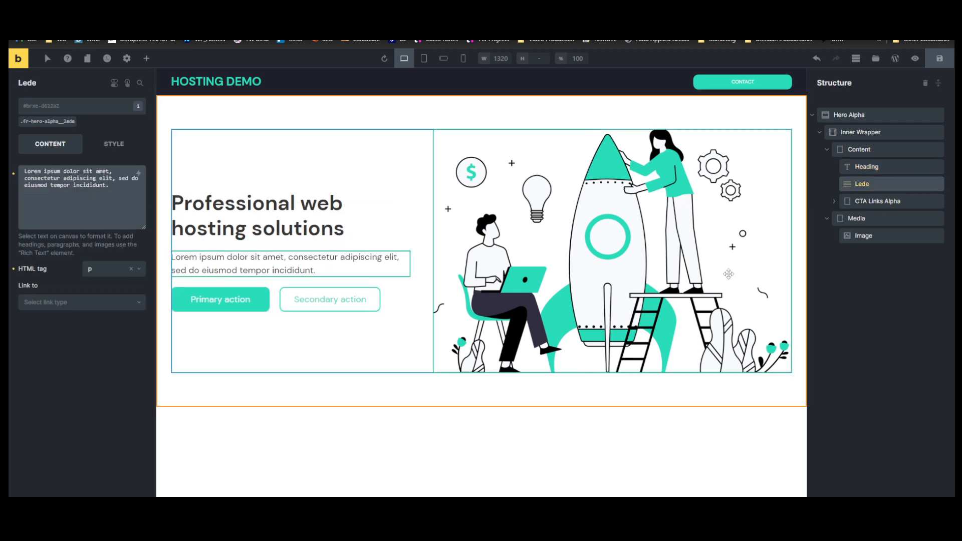
- Add a Basic Text element inside the CTA Links Alpha block, after the two buttons
click(332, 303)
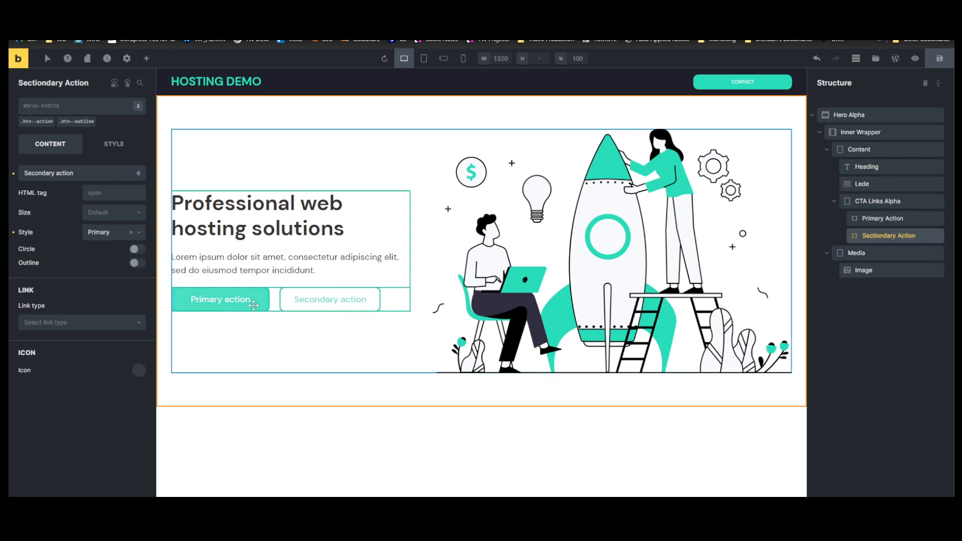
click(876, 196)
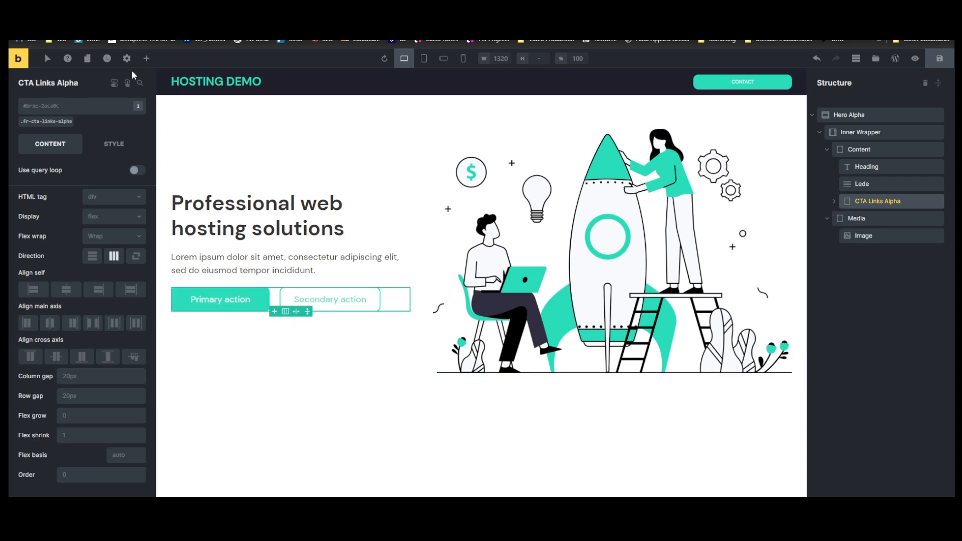
click(146, 58)
text(tex)
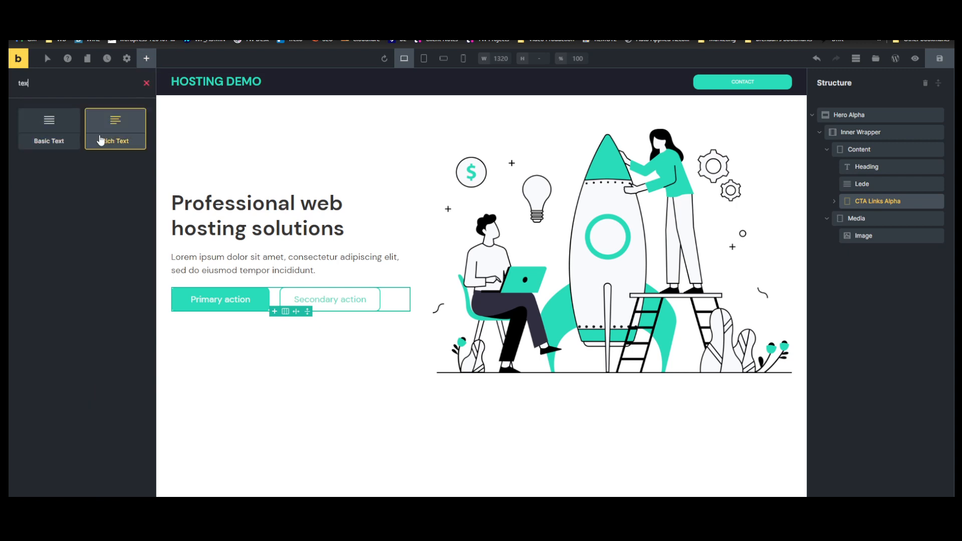
click(55, 130)
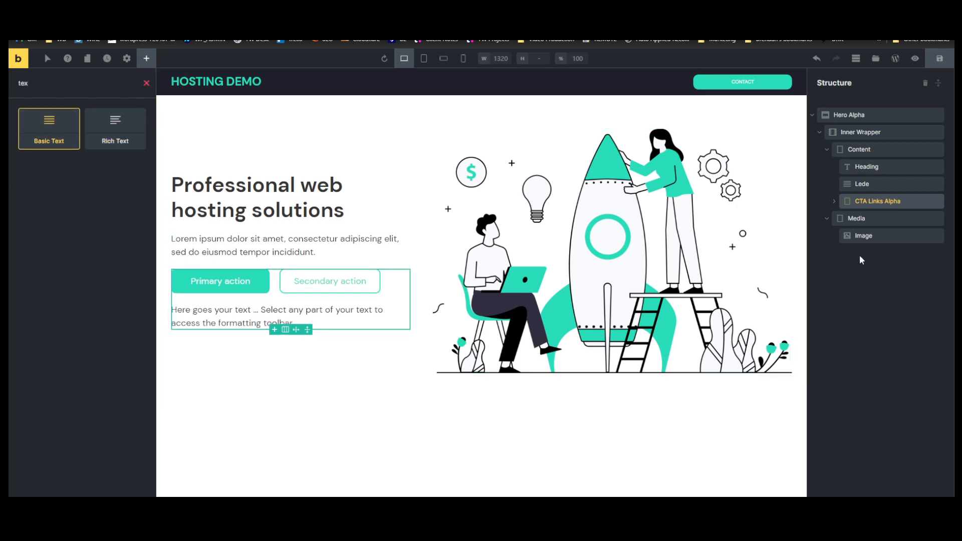
- Set the text of the Basic Text element in CTA Links Alpha to "Professional Support"
click(869, 206)
click(834, 201)
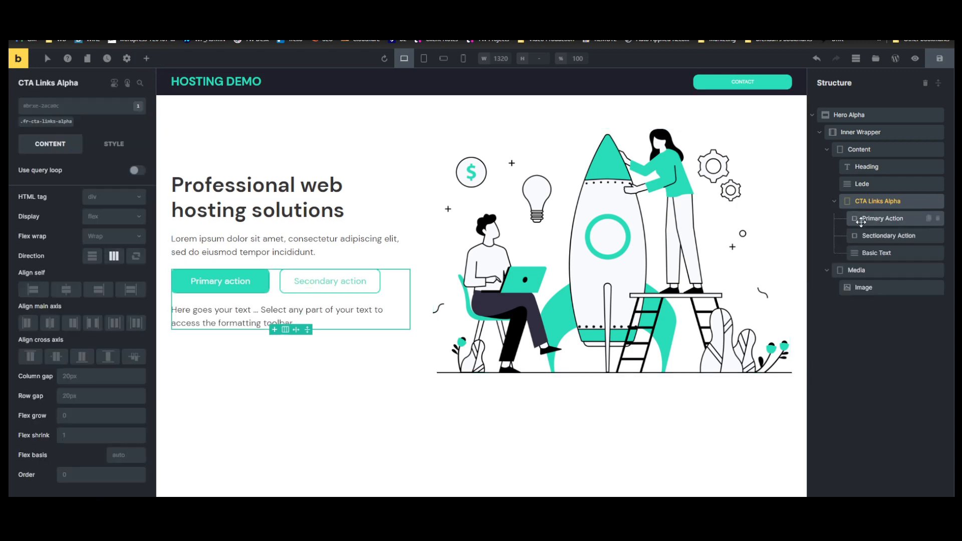
click(875, 252)
drag(90, 173, 13, 146)
text(Professional Support)
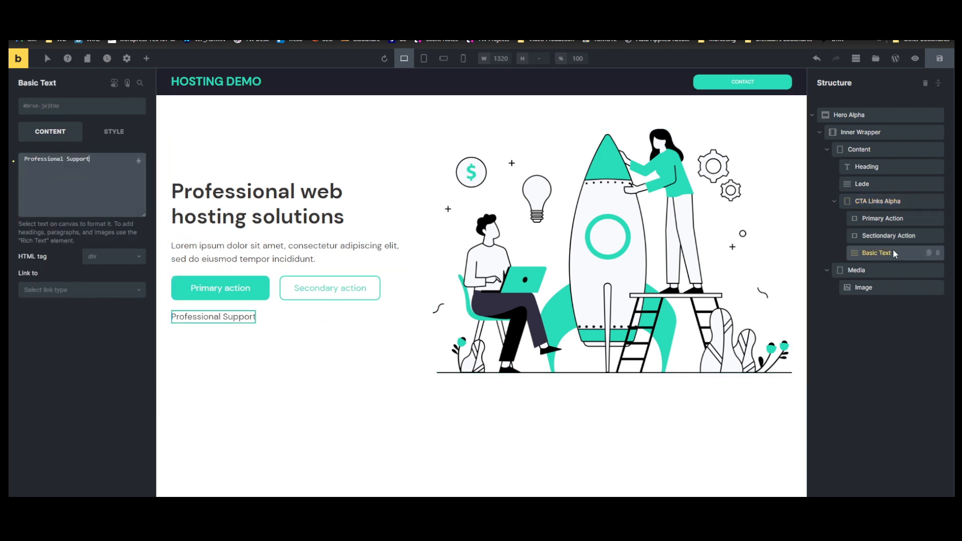
- Add a Div to the CTA Links Alpha block and nest the "Professional Support" Basic Text inside it
click(146, 58)
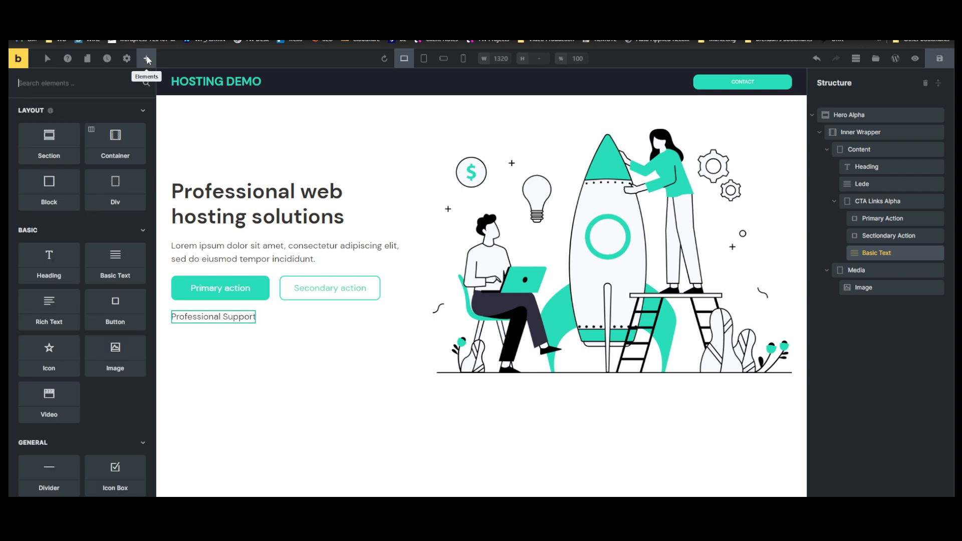
click(115, 189)
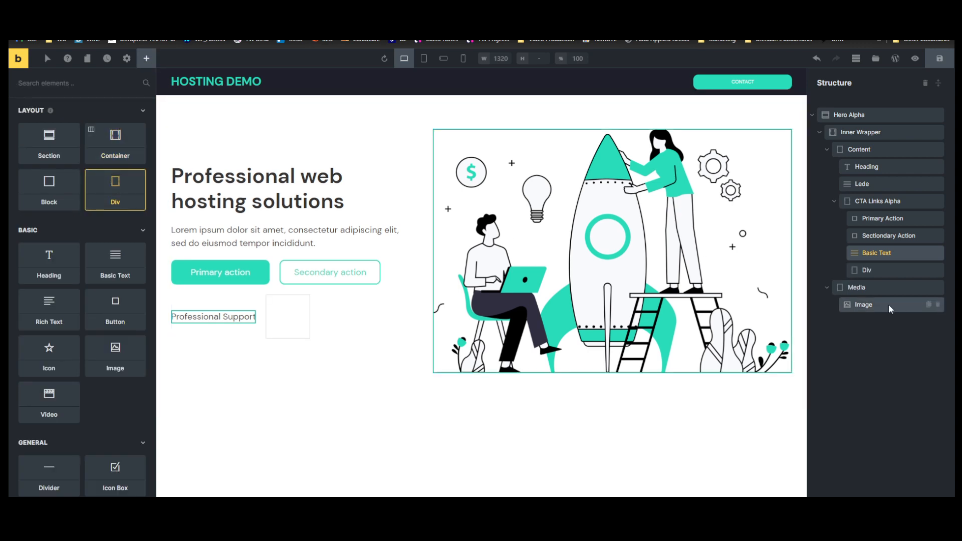
mouse_move(877, 253)
mouse_down()
mouse_move(881, 279)
mouse_move(874, 271)
mouse_up()
click(854, 256)
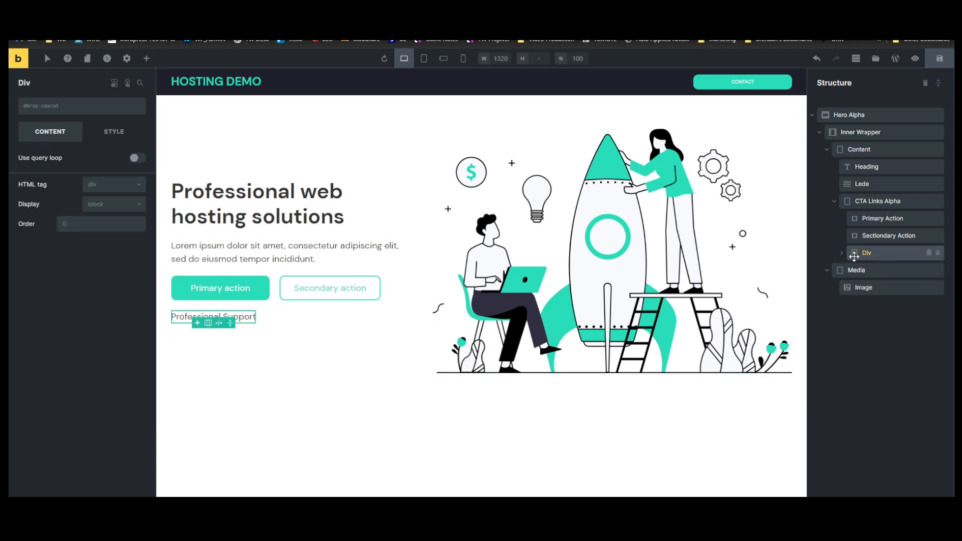
click(841, 253)
- Add an Icon element inside the new Div, directly after the Basic Text
click(883, 270)
click(147, 59)
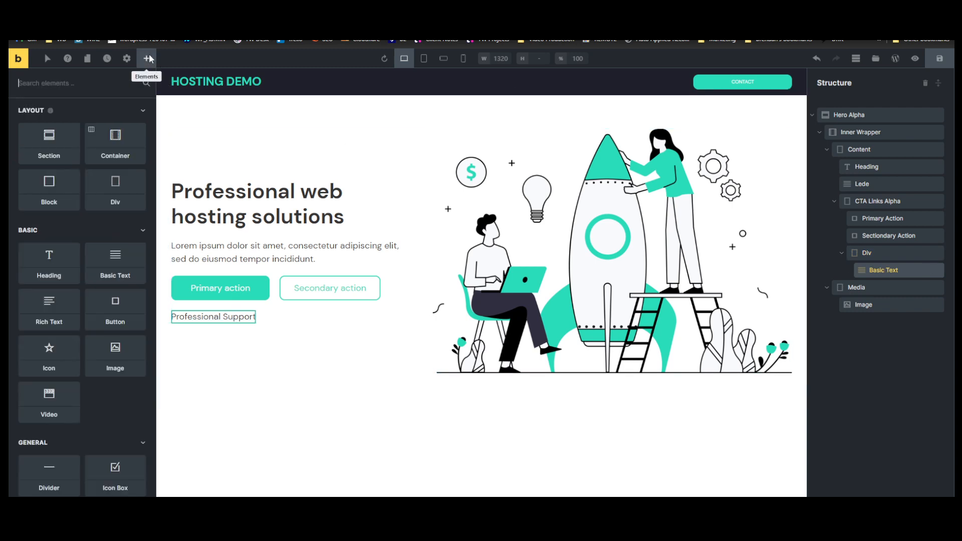
text(ico)
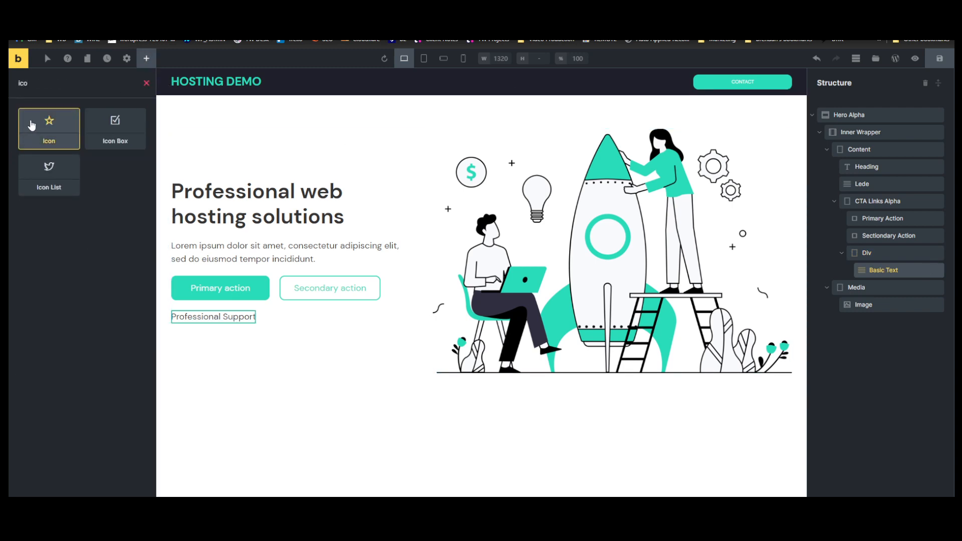
drag(49, 128, 222, 187)
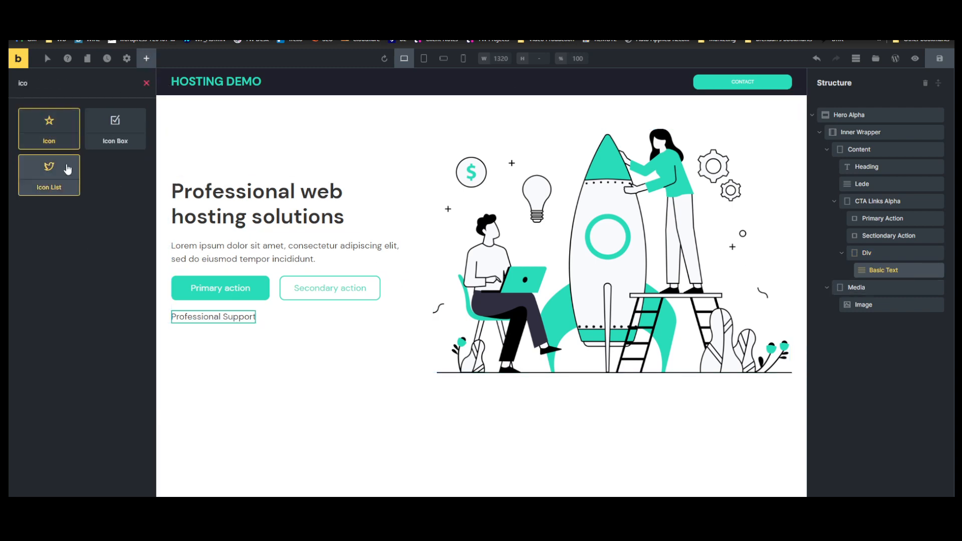
click(48, 135)
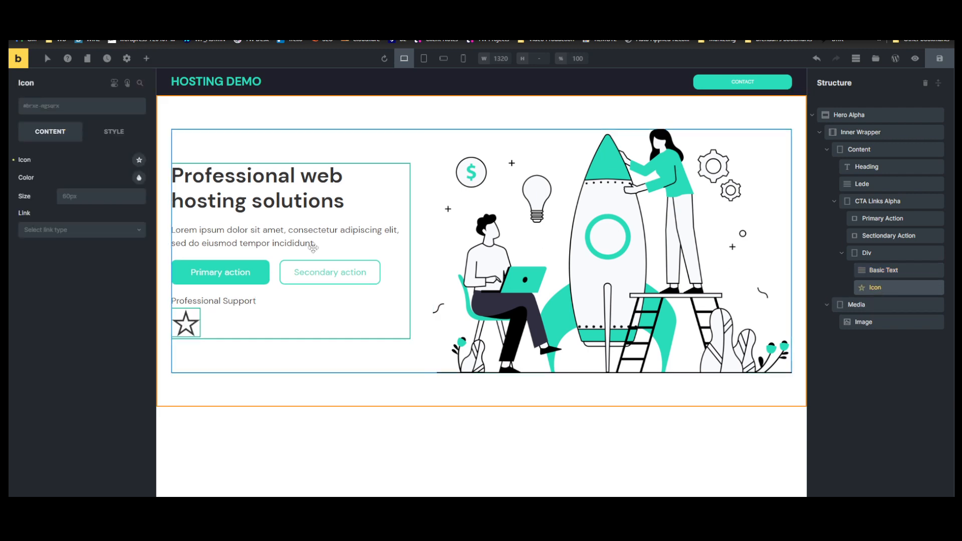
- Change the Icon element's symbol to the plain check mark from the Themify library
click(139, 159)
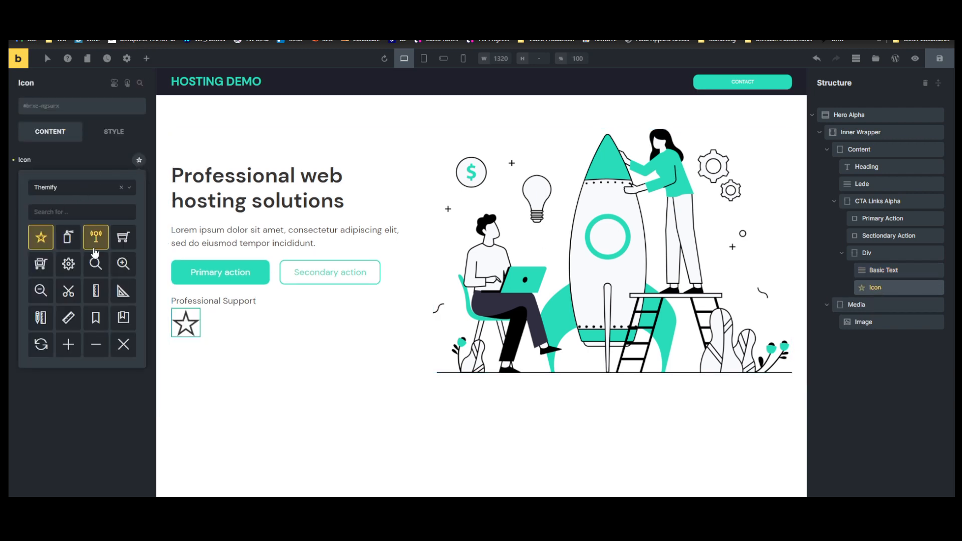
click(58, 212)
text(che)
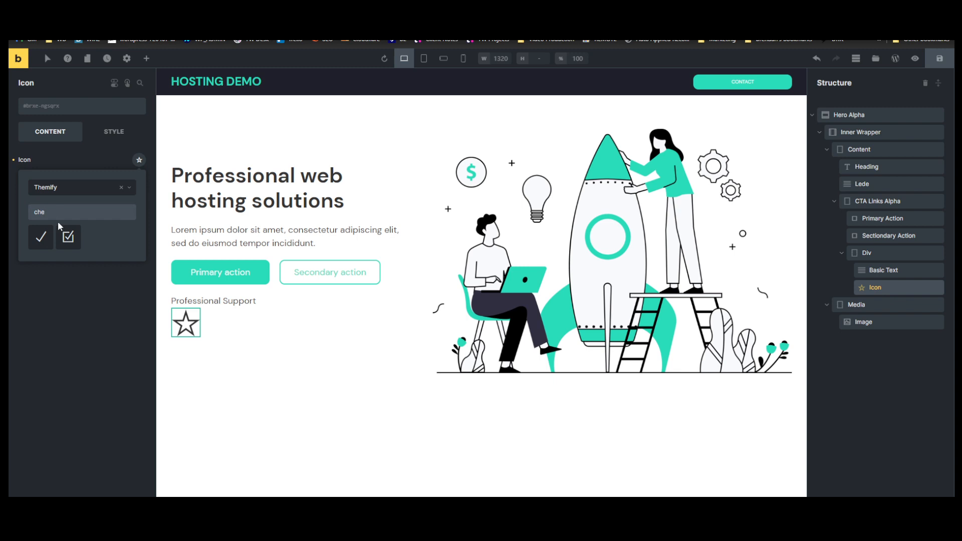
click(35, 239)
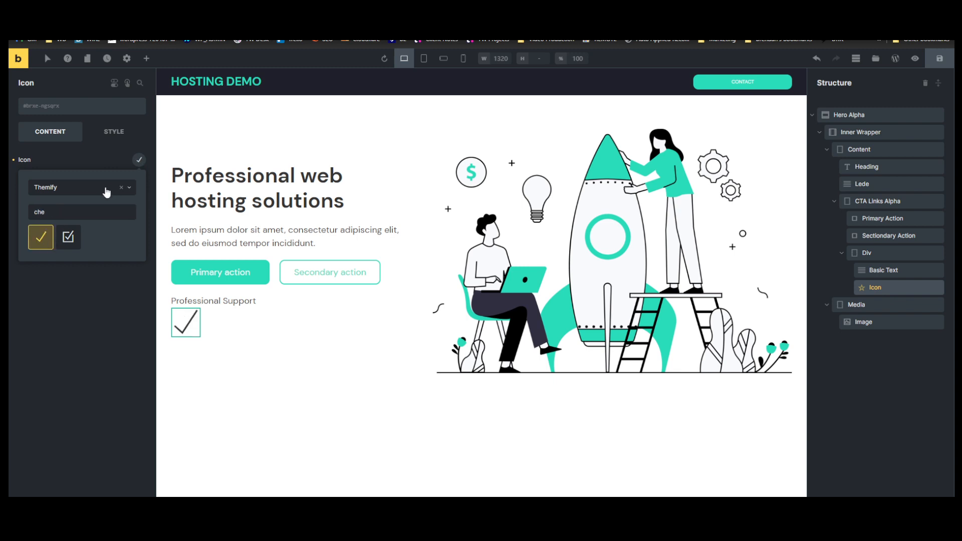
- Try the Fontawesome - Brands library for the icon and go back to Themify's plain check mark
click(122, 190)
click(52, 163)
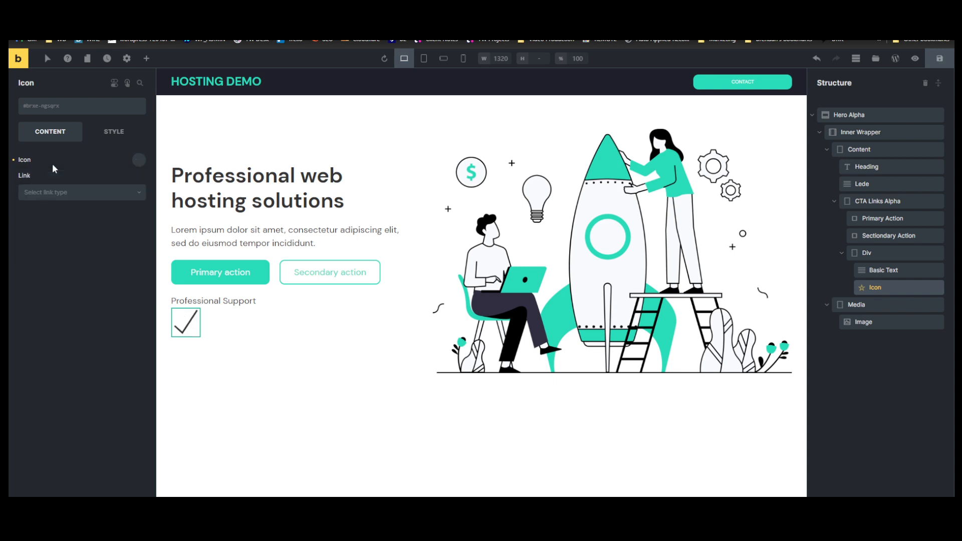
click(138, 160)
click(94, 188)
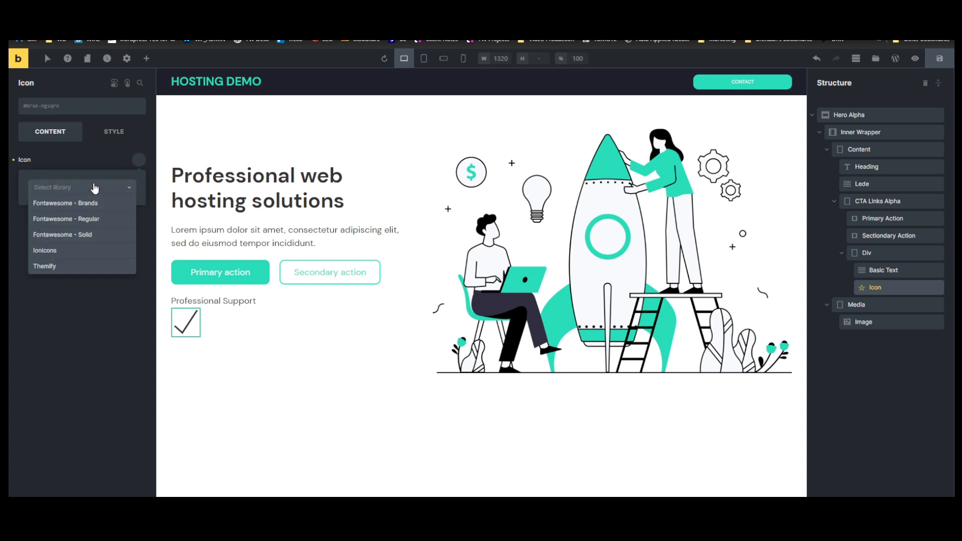
click(52, 155)
click(82, 199)
click(136, 162)
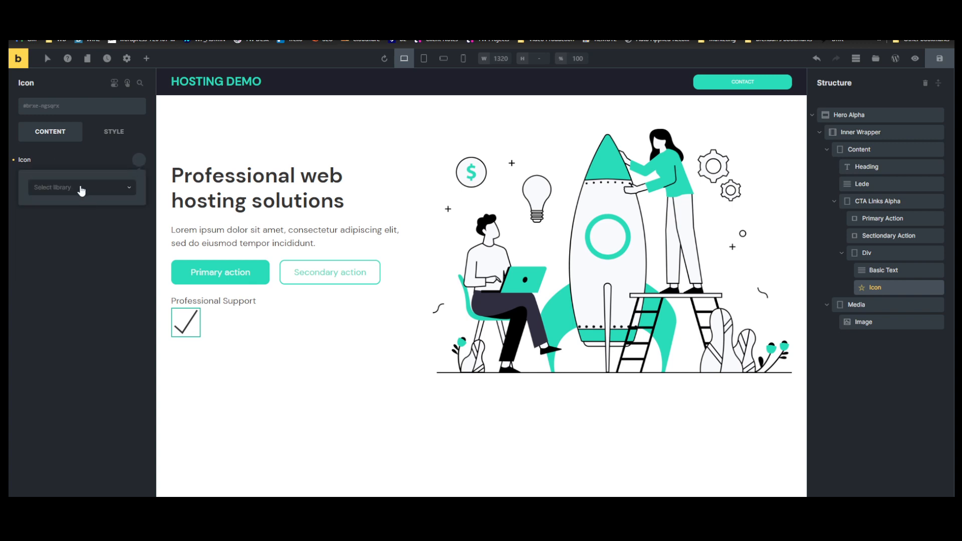
click(79, 187)
click(71, 204)
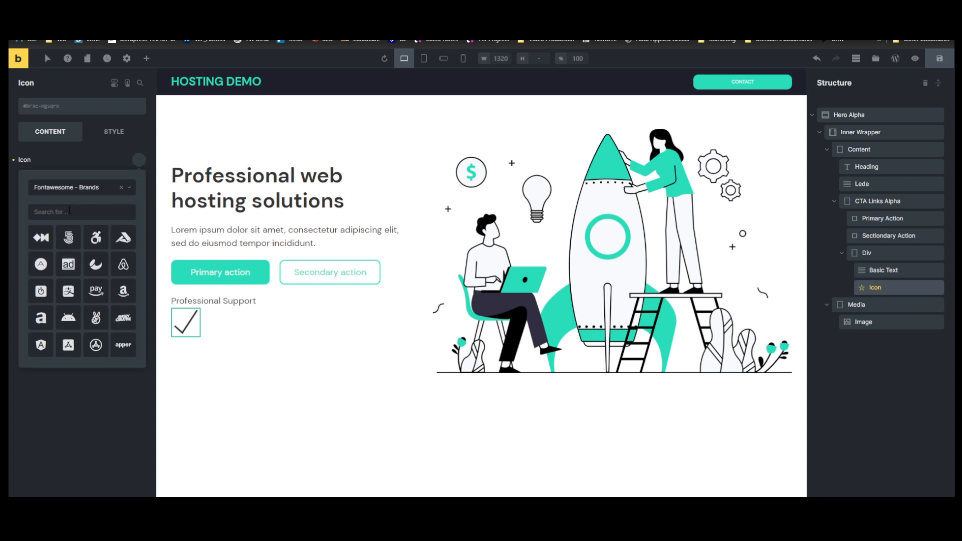
click(130, 189)
click(69, 262)
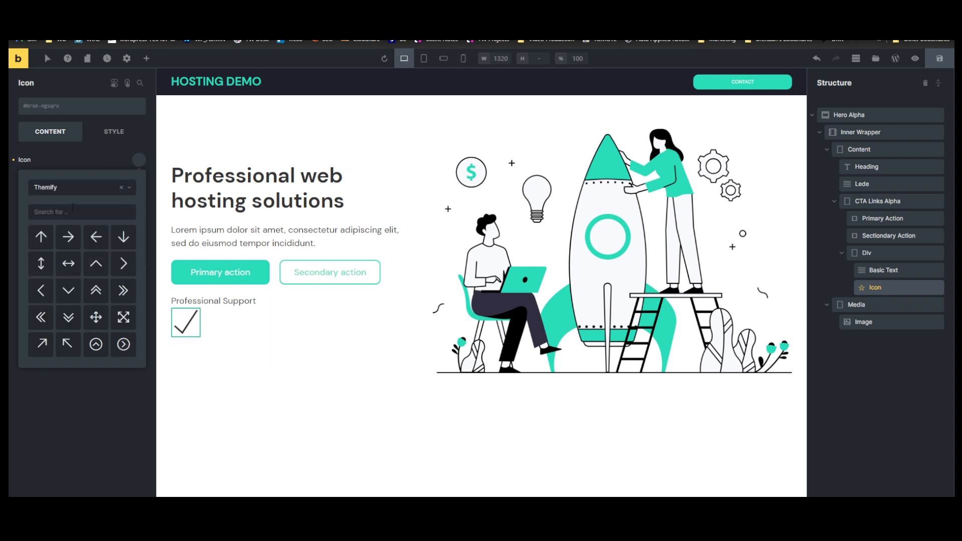
click(72, 207)
text(che)
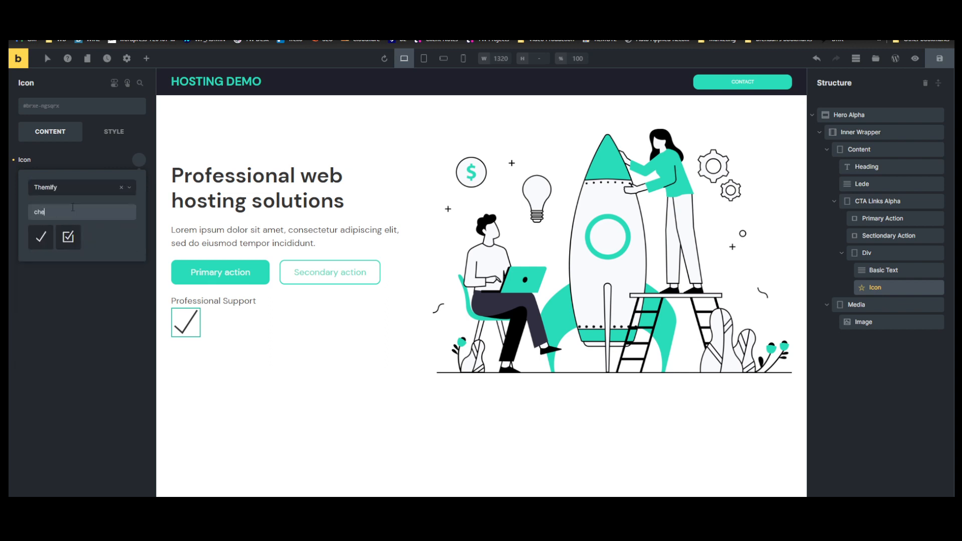
click(48, 241)
- Set the check mark icon's size to 15
click(94, 153)
click(75, 196)
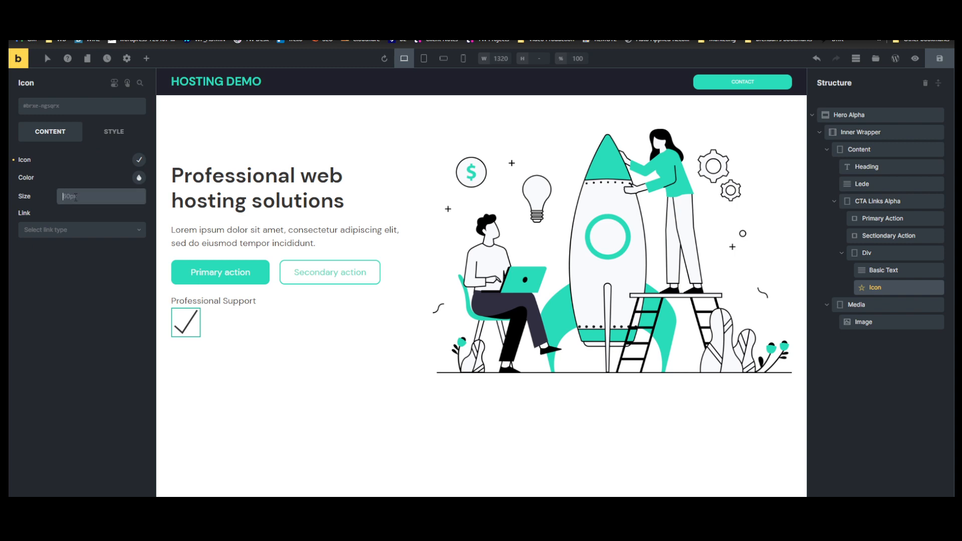
text(15)
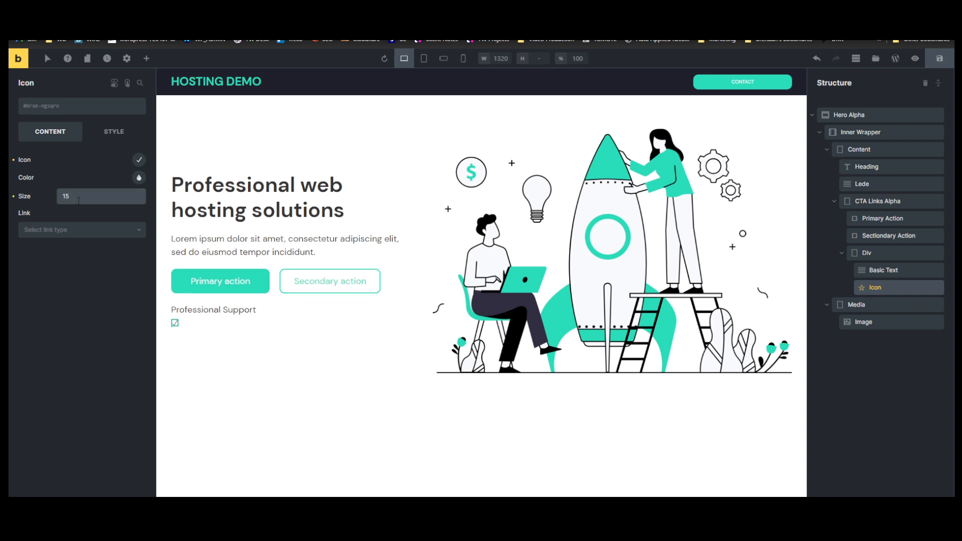
- Set the display of the Div that holds the text and icon to flex
click(866, 253)
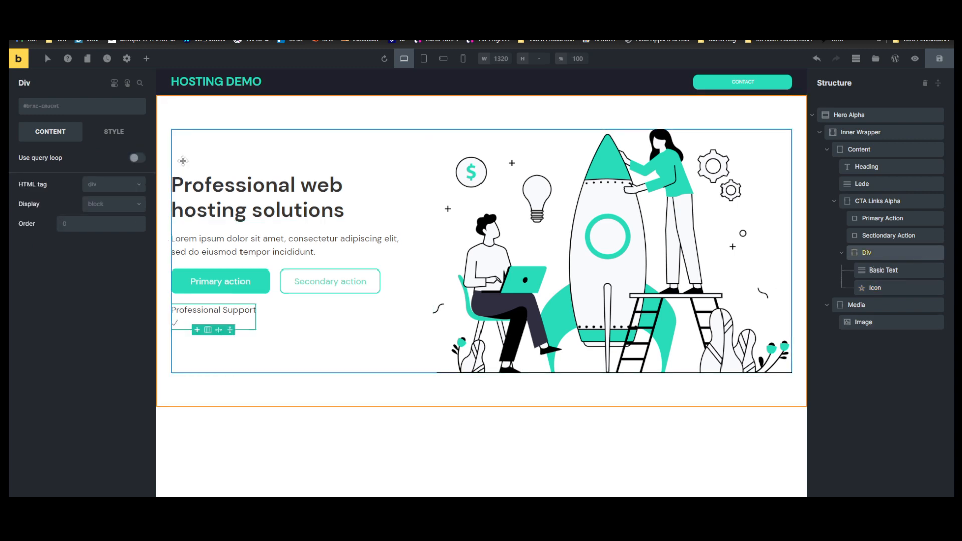
click(118, 133)
click(58, 163)
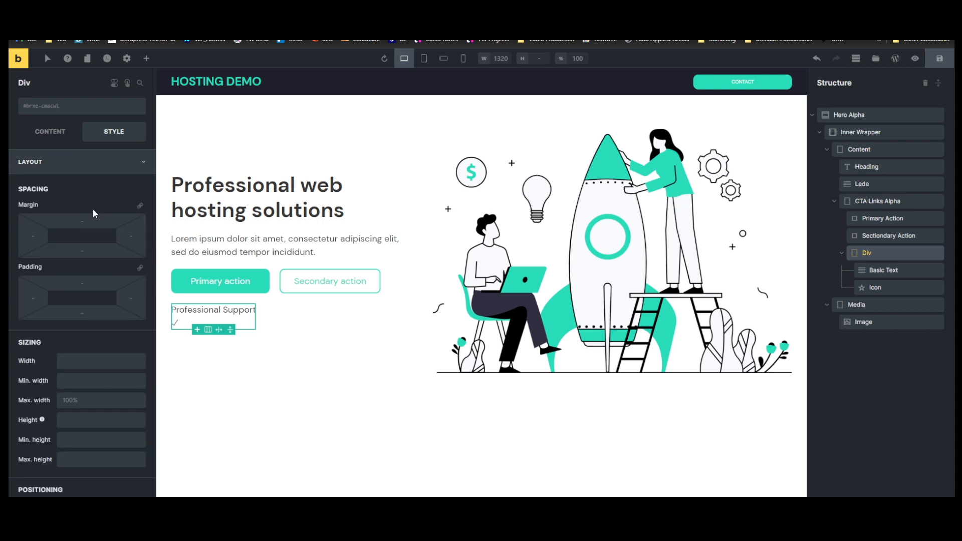
click(59, 161)
click(71, 133)
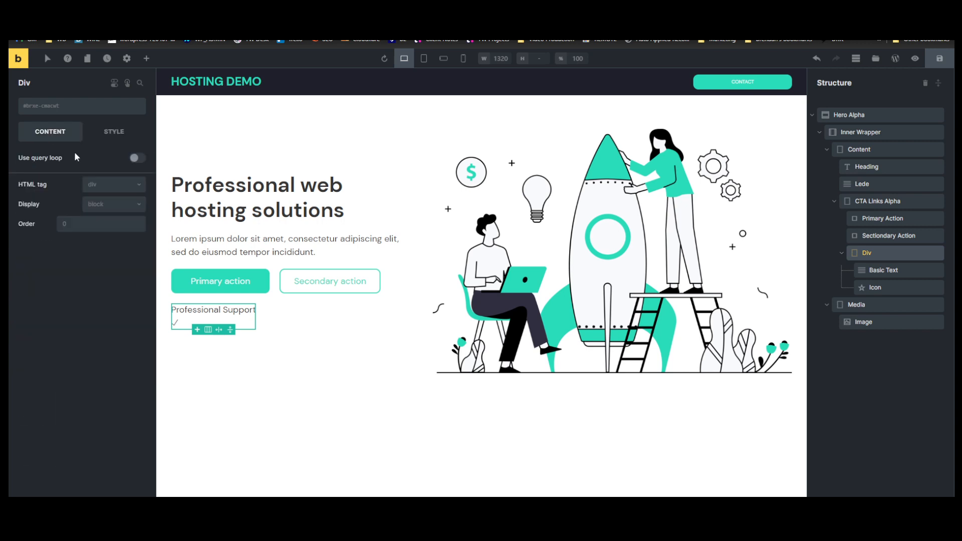
click(101, 186)
click(83, 189)
click(102, 204)
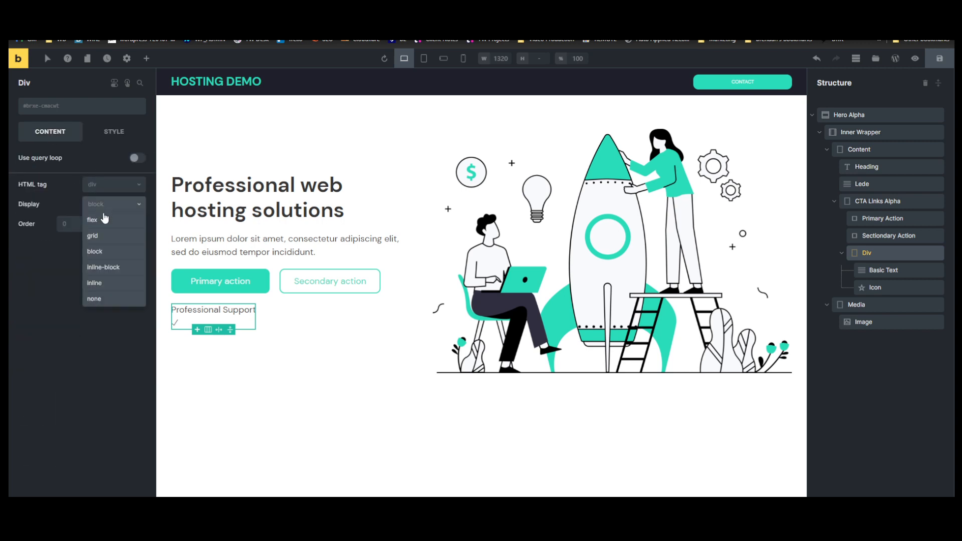
click(100, 220)
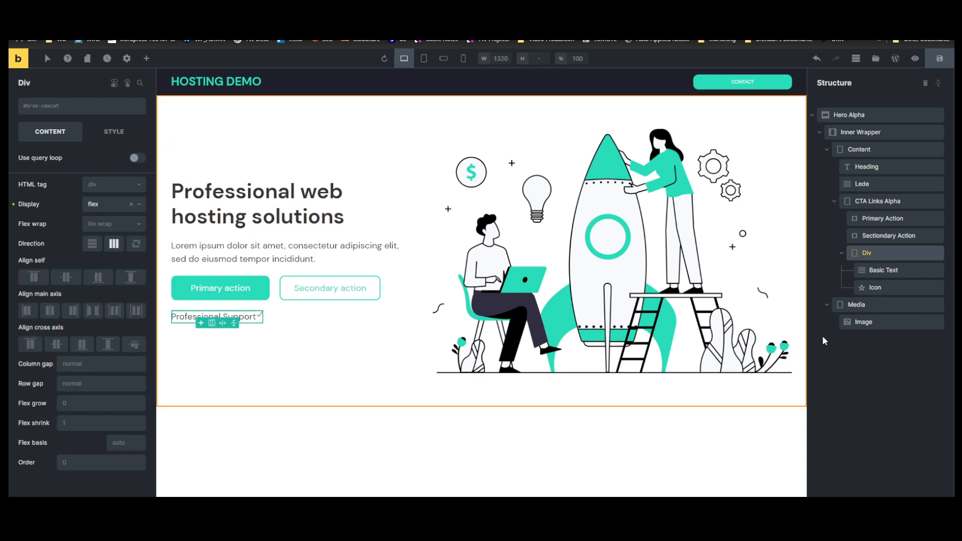
- Move the Icon before the Basic Text within the Div and center the Div's items on the cross axis
drag(874, 287, 875, 261)
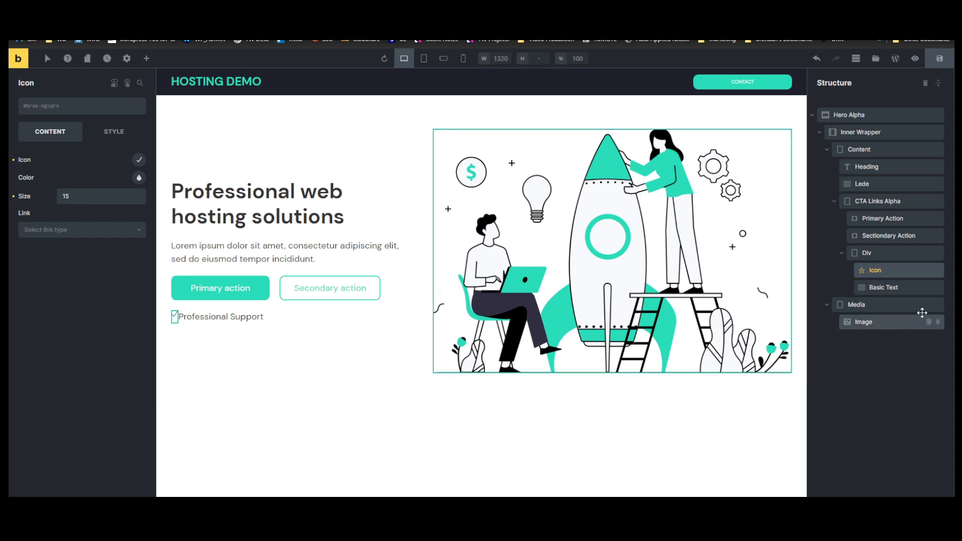
click(866, 252)
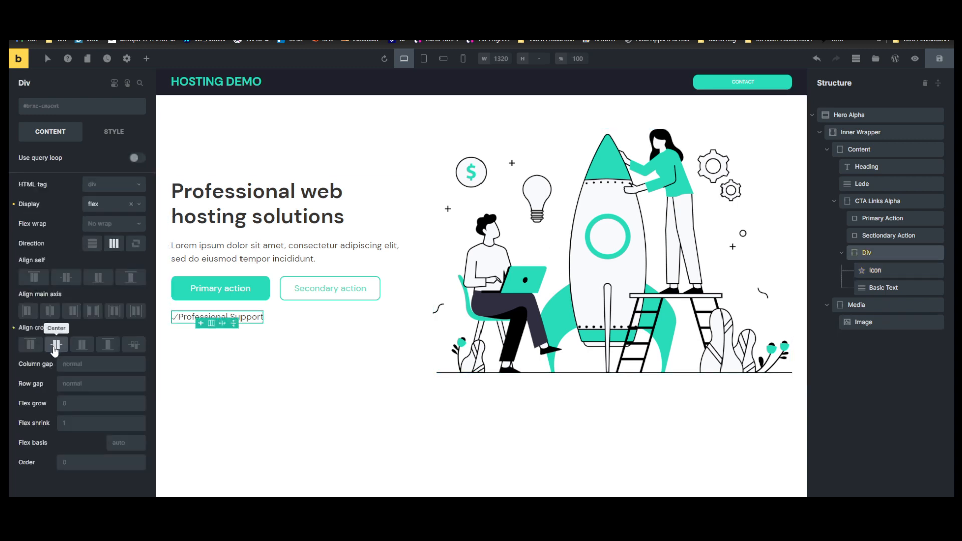
click(878, 270)
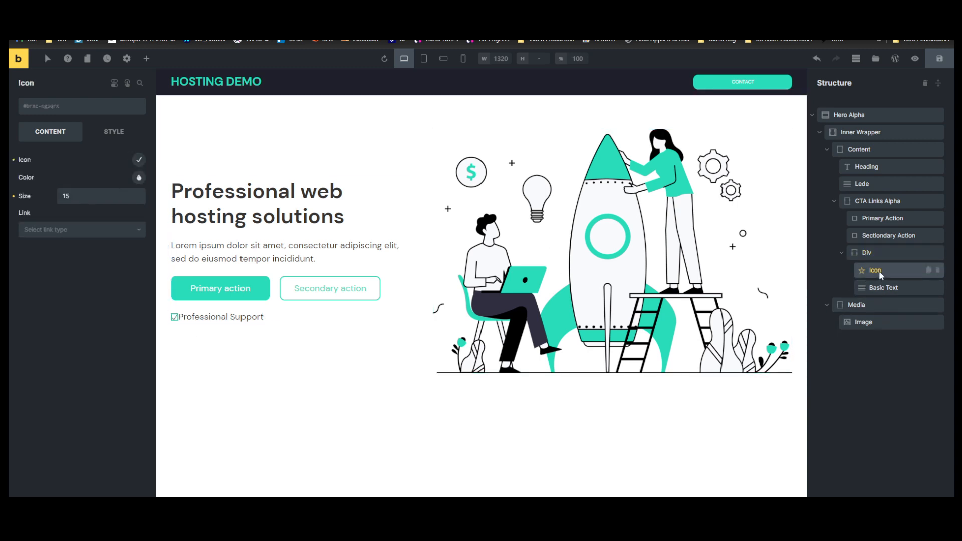
click(882, 254)
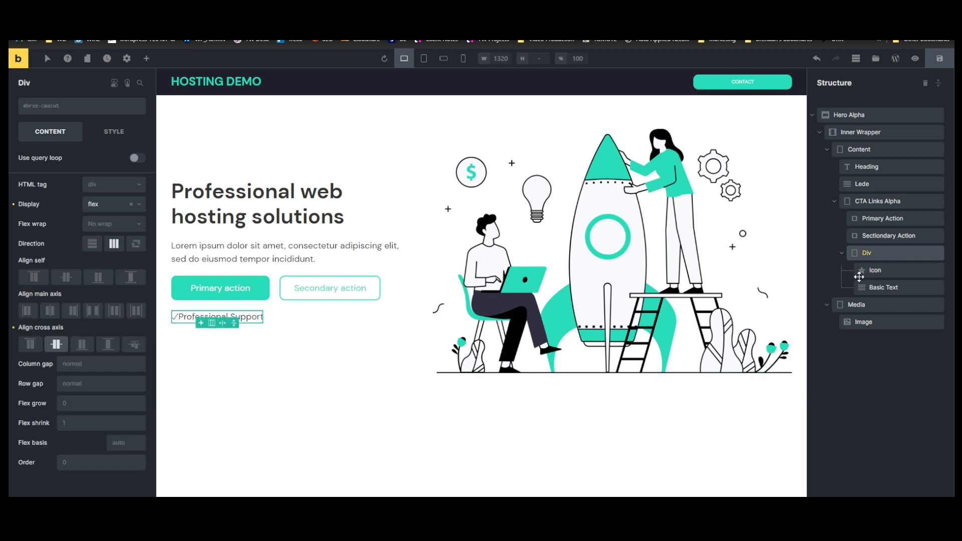
click(876, 271)
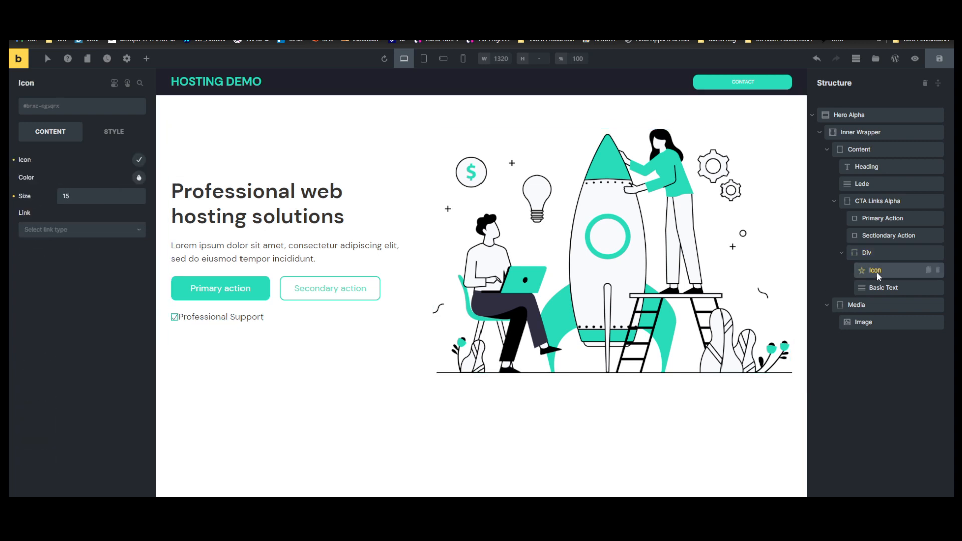
- Set the Div's column gap to the small radius variable, var(--radius-s)
click(877, 253)
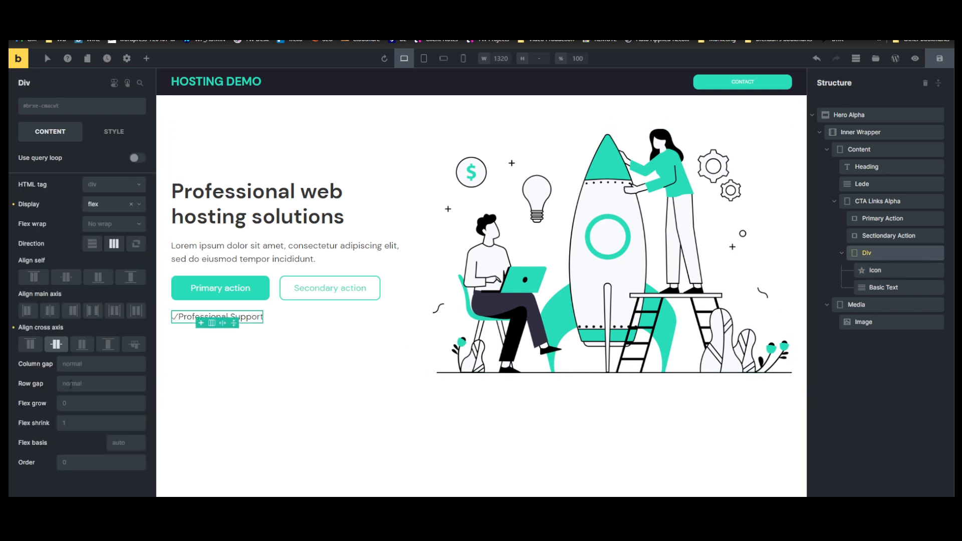
right_click(73, 365)
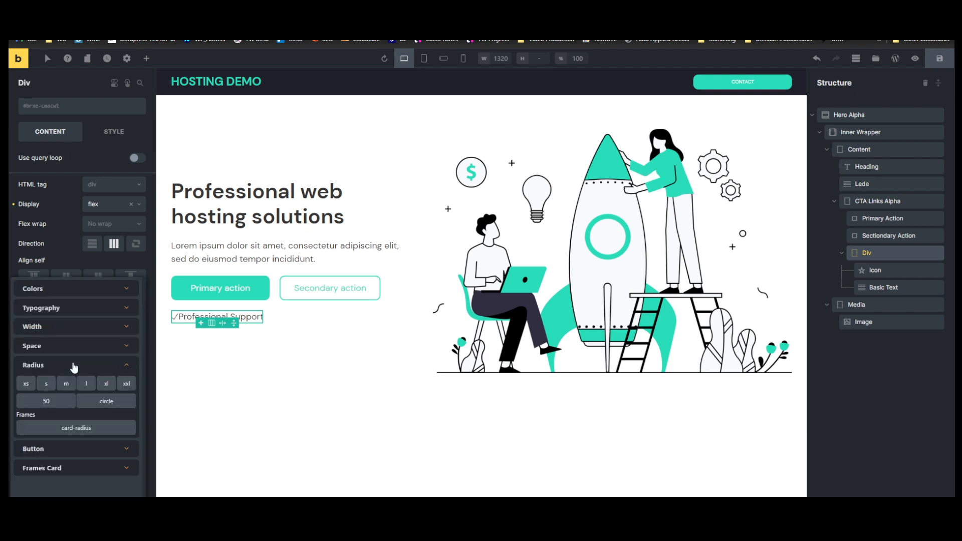
click(46, 383)
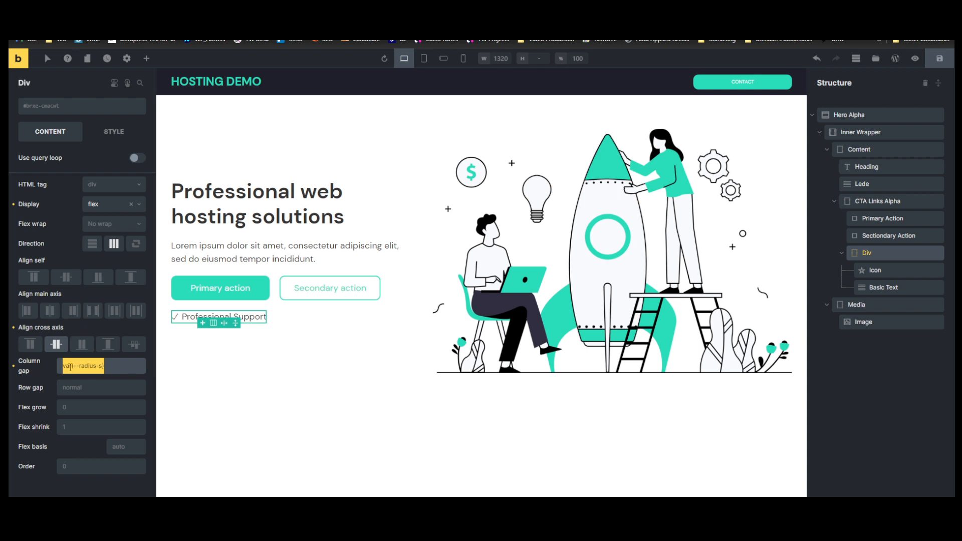
click(38, 371)
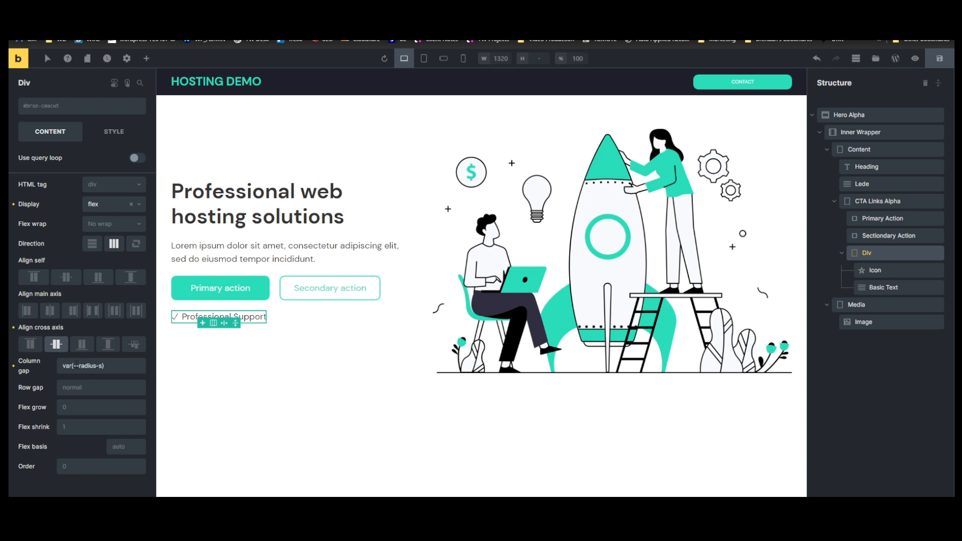
drag(76, 366, 99, 366)
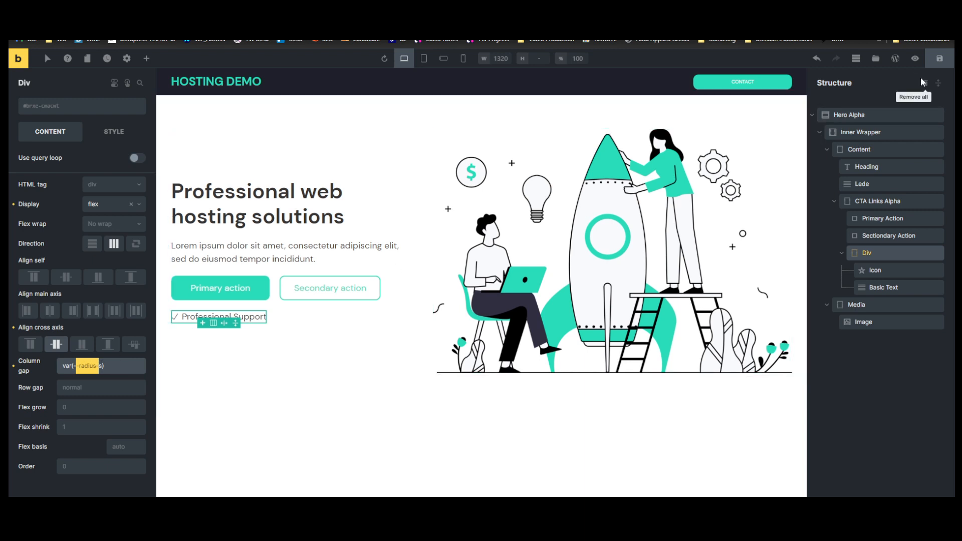
- Delete the secondary action button from the CTA Links Alpha block
click(328, 287)
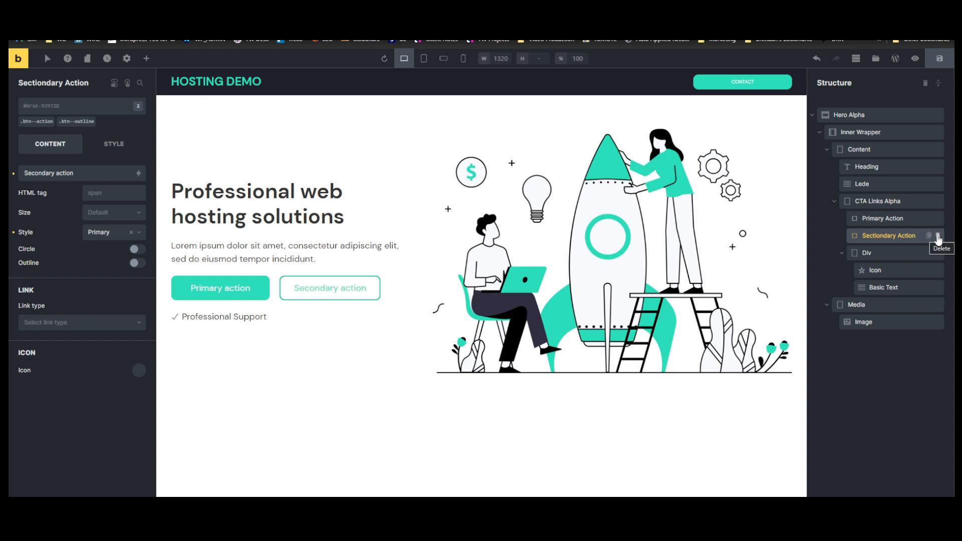
click(937, 237)
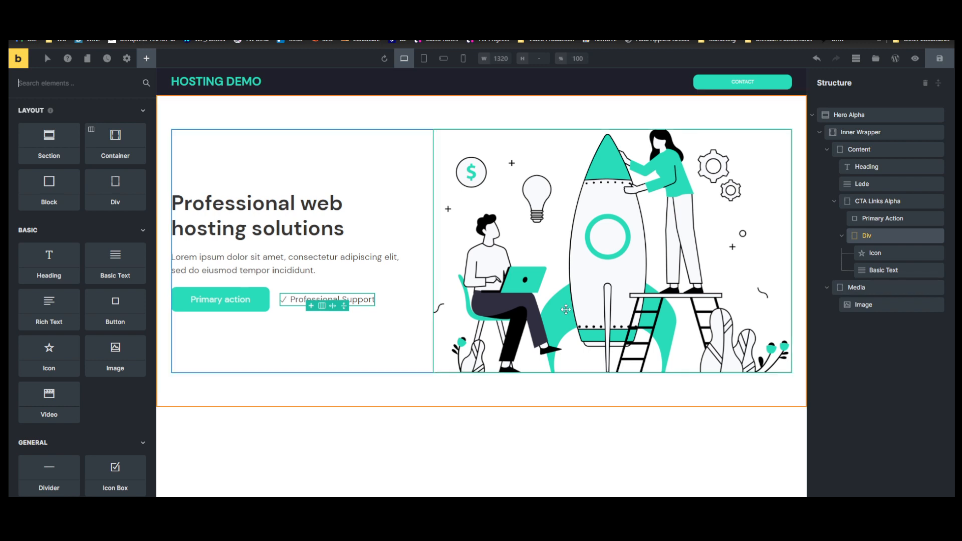
- Set the CTA Links Alpha block's direction to vertical (column) and align the block itself to start
click(884, 218)
click(886, 200)
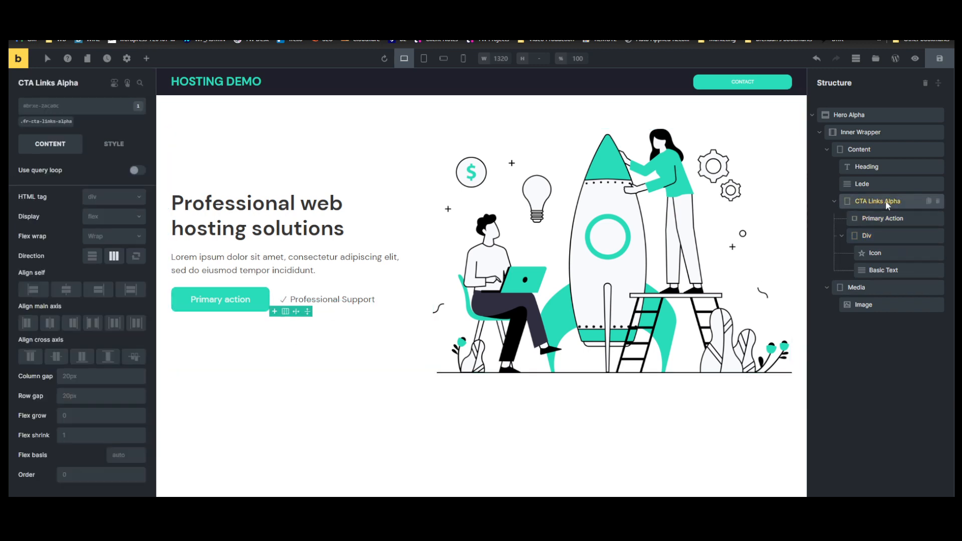
click(96, 256)
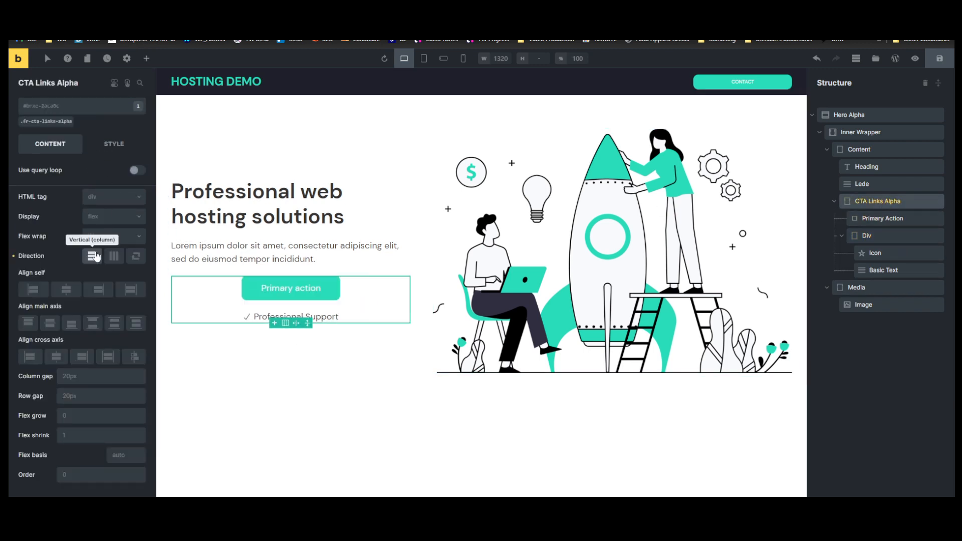
click(33, 290)
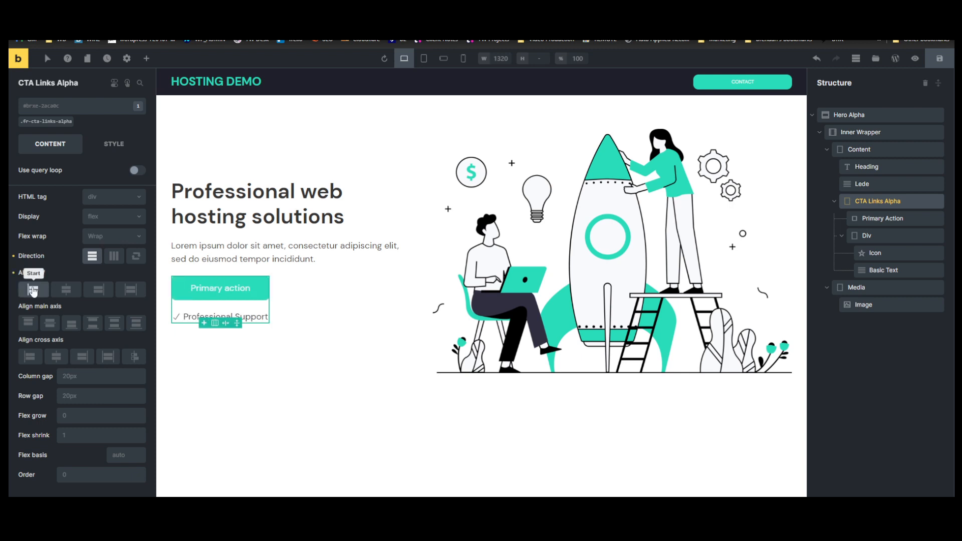
- Set the font size of the "Professional Support" text to var(--text-s), trying var(--text-xs) first
click(253, 316)
click(114, 131)
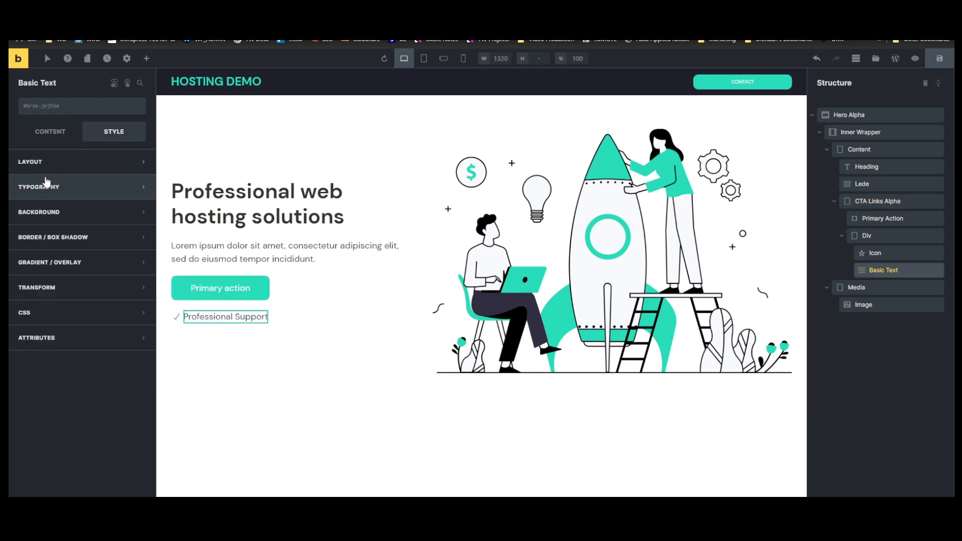
click(47, 188)
click(140, 222)
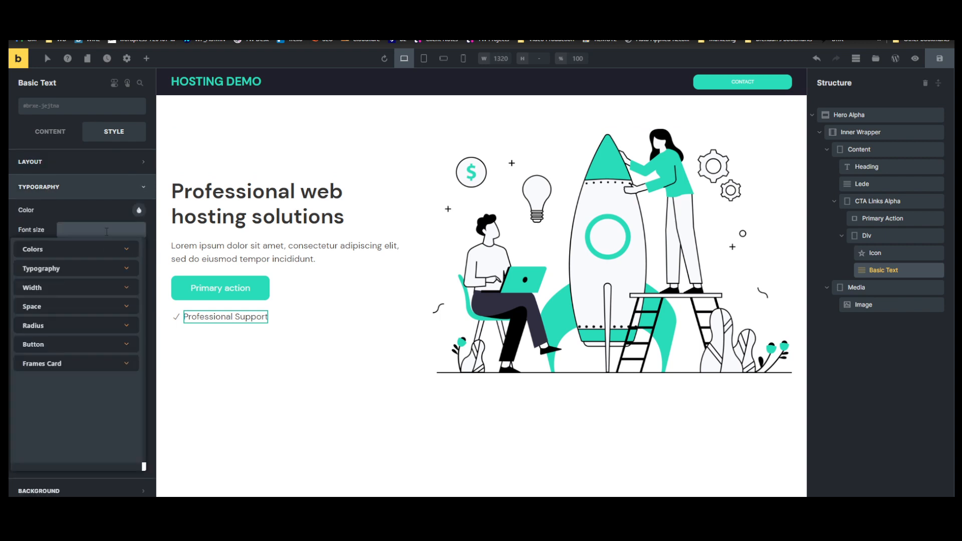
click(50, 271)
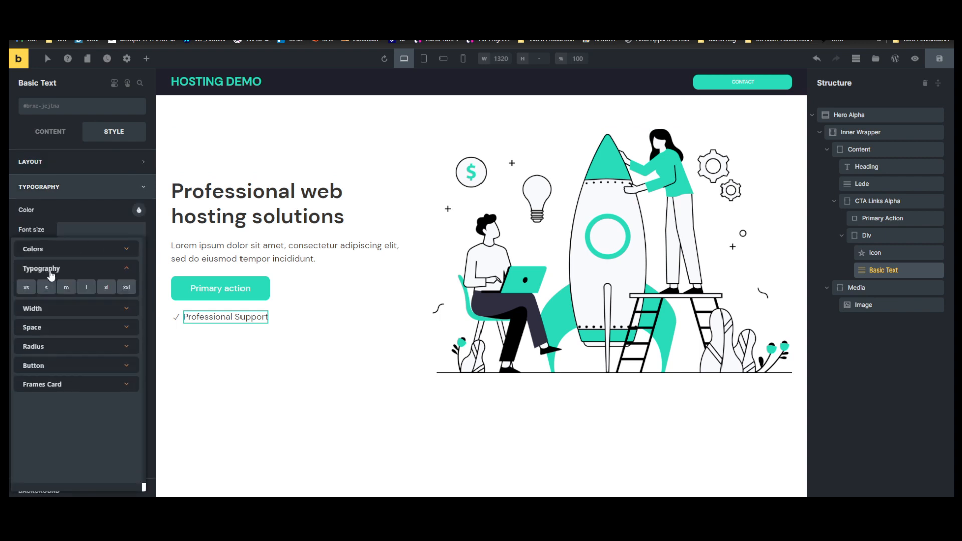
click(26, 287)
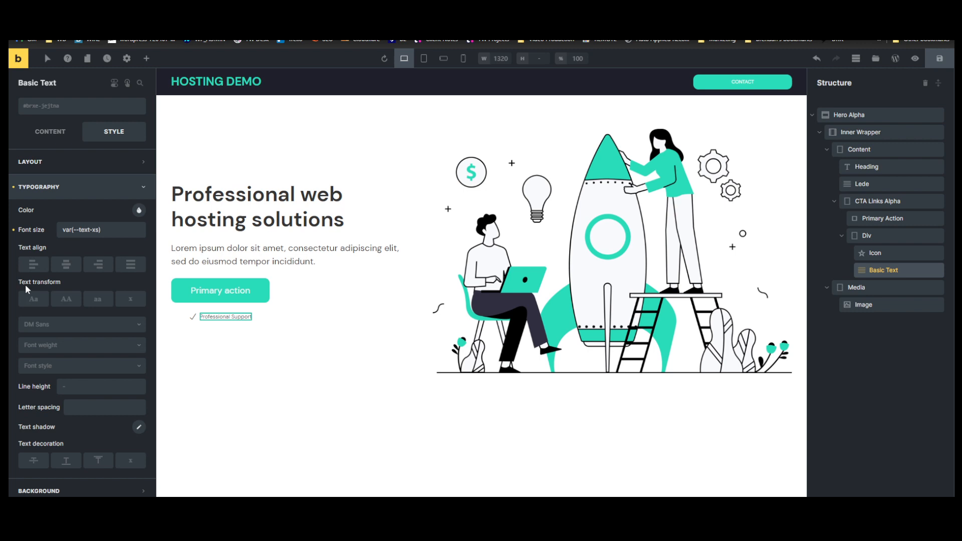
click(52, 279)
click(51, 289)
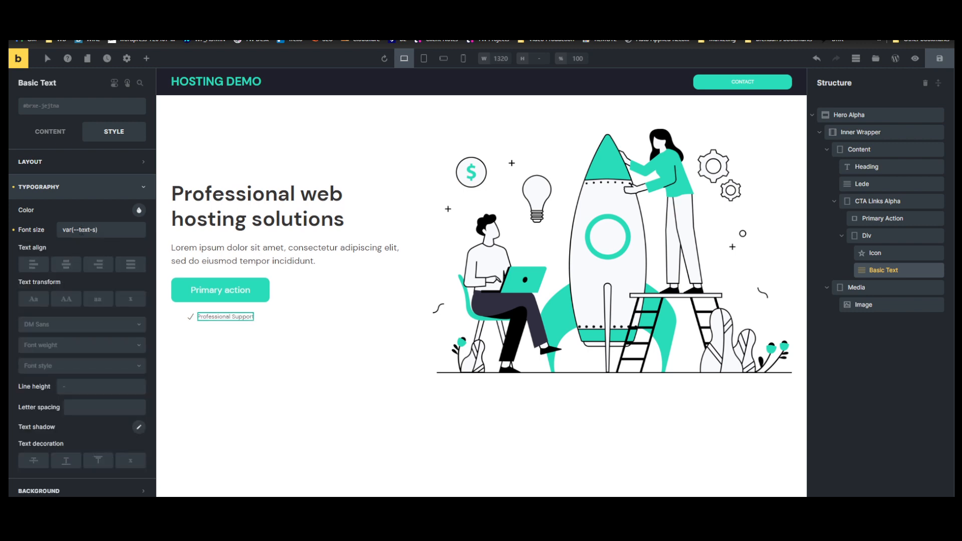
- Try var(--text-m) as the "Professional Support" font size and return it to var(--text-s)
click(100, 229)
click(56, 273)
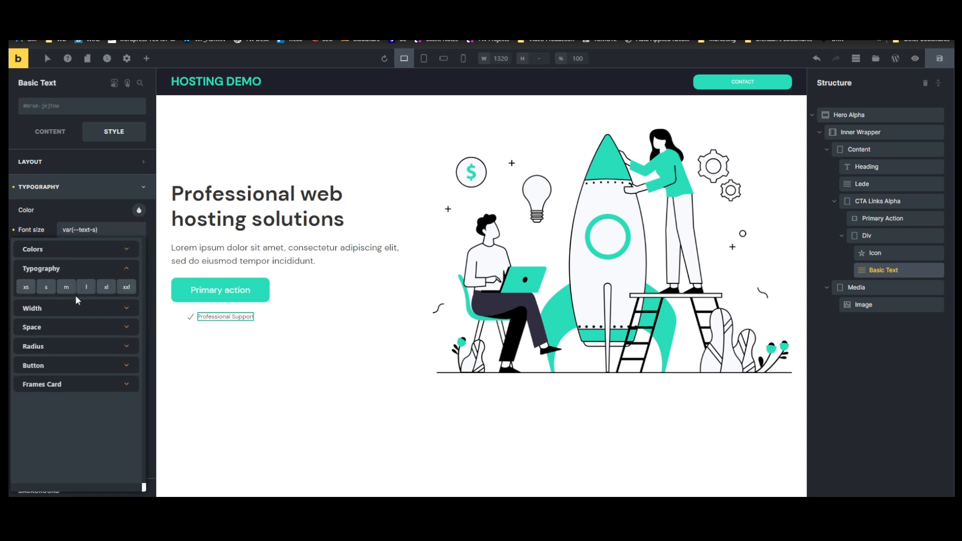
click(73, 289)
click(100, 230)
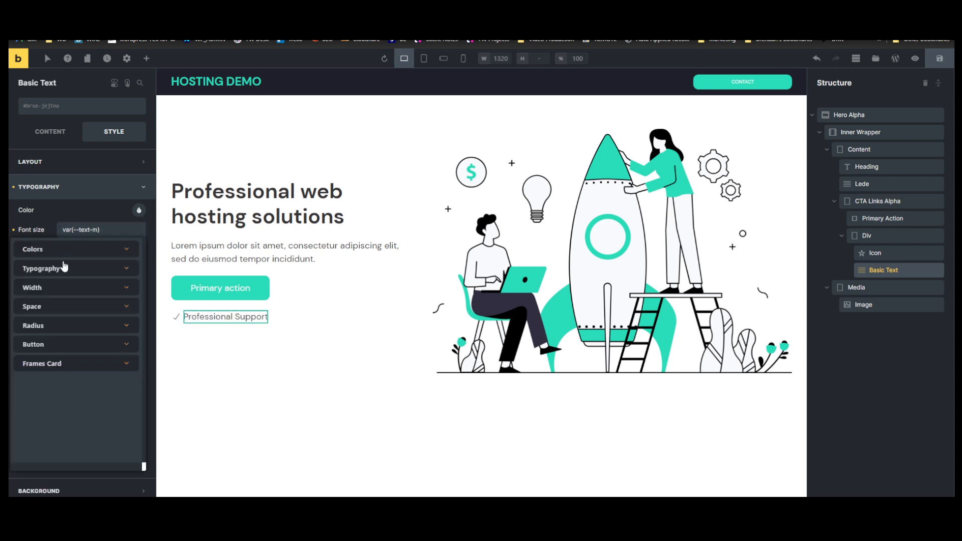
click(57, 275)
click(47, 287)
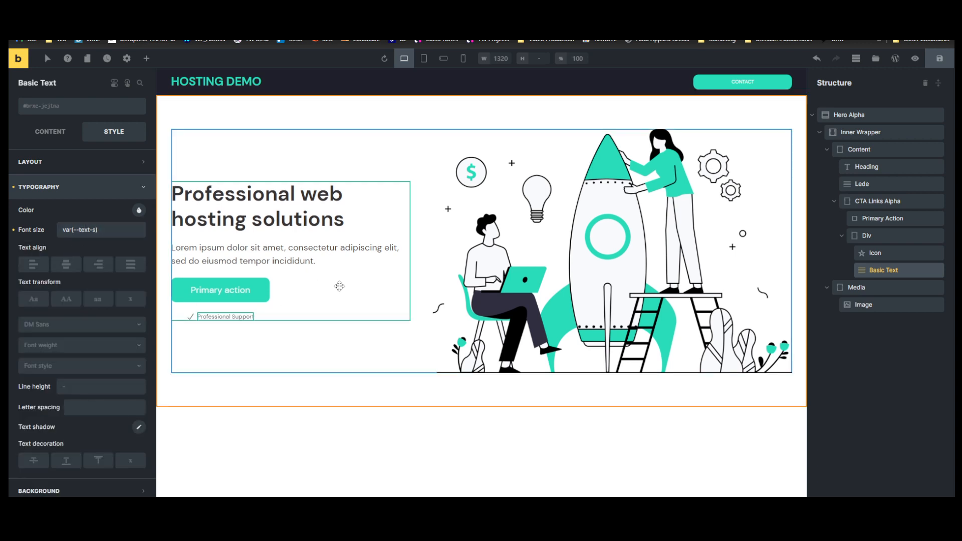
- Select the Primary Action button and make its .btn--action class active for style editing
click(181, 316)
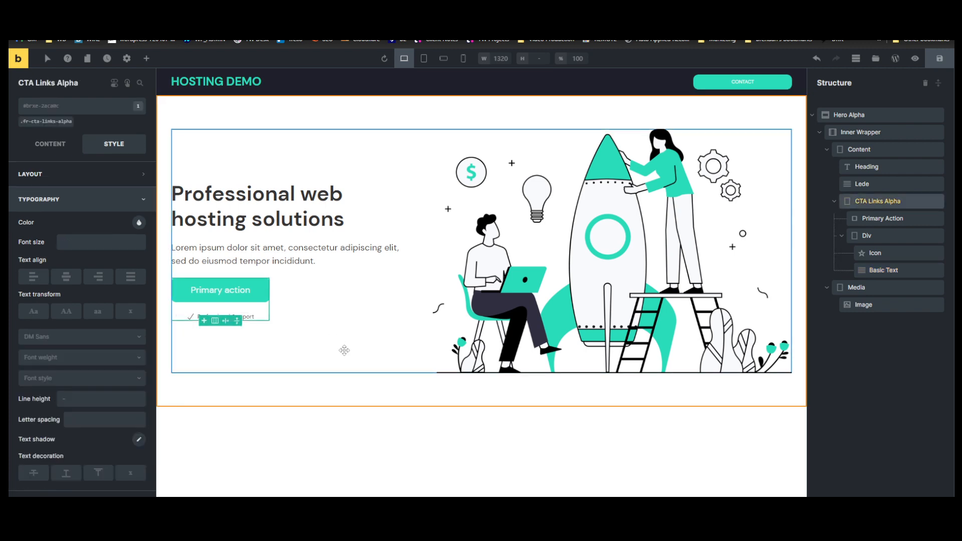
click(874, 233)
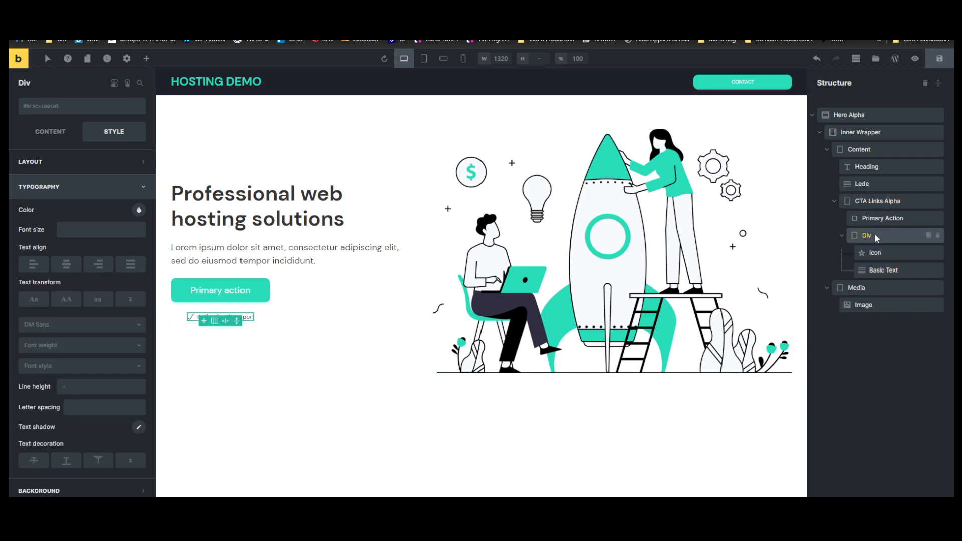
click(876, 221)
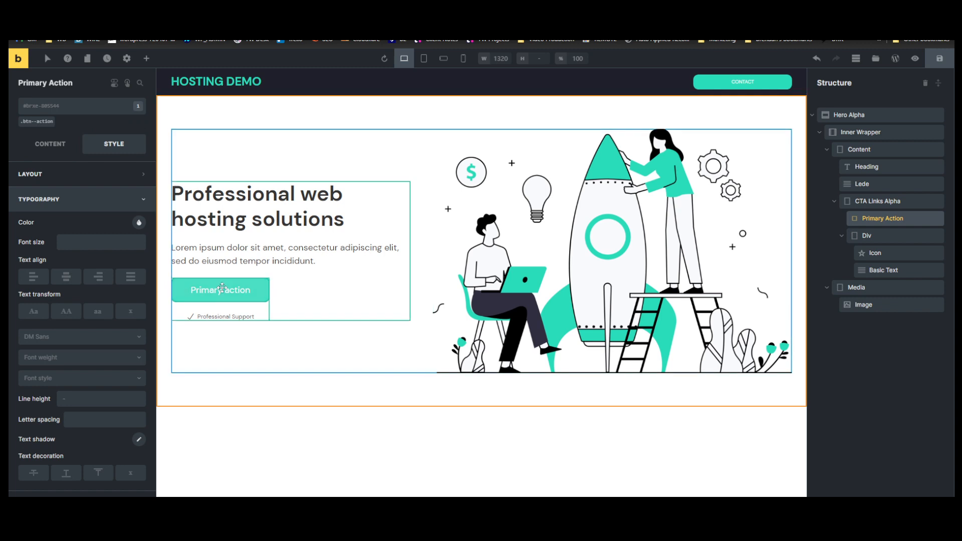
click(55, 200)
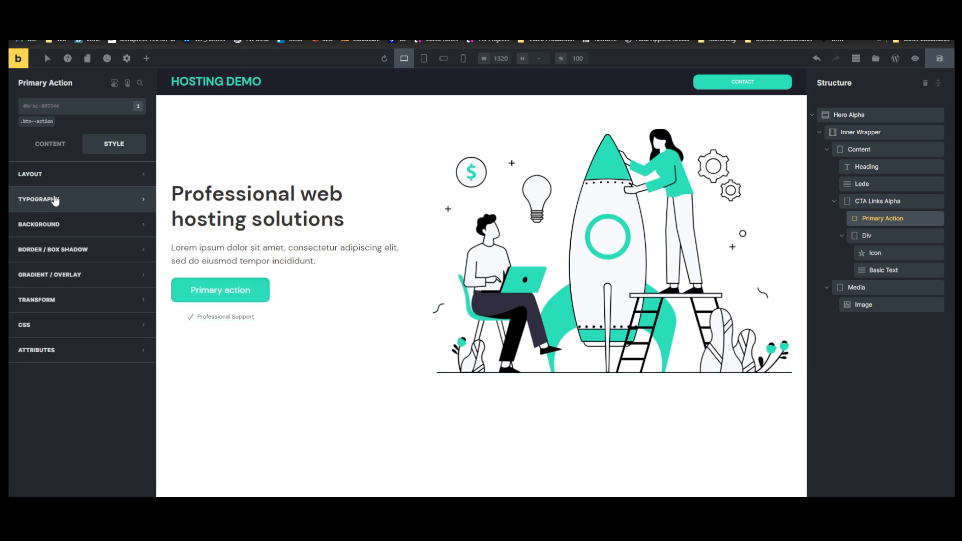
click(38, 122)
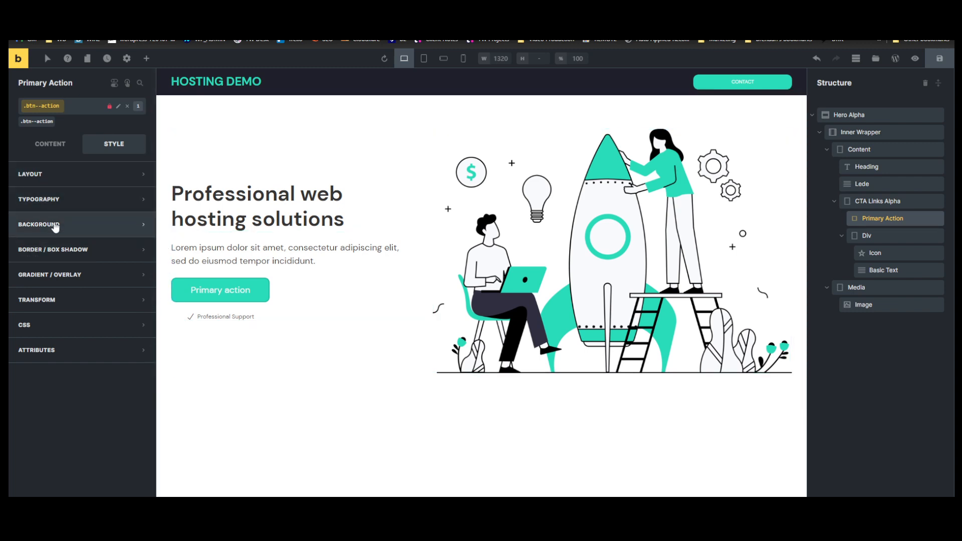
- Examine how the buttons are styled across the sections of the reference design image
click(566, 507)
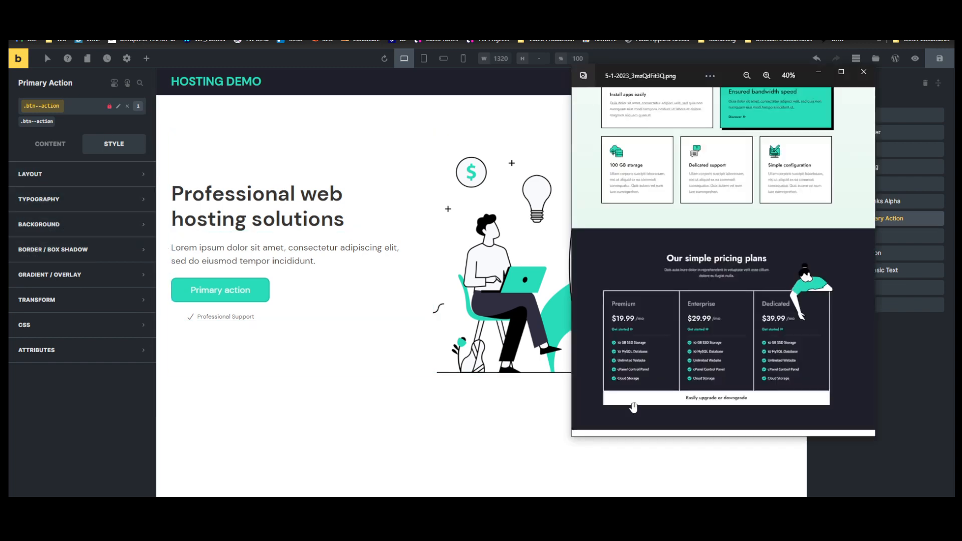
scroll(713, 278, up, 1)
scroll(714, 278, down, 3)
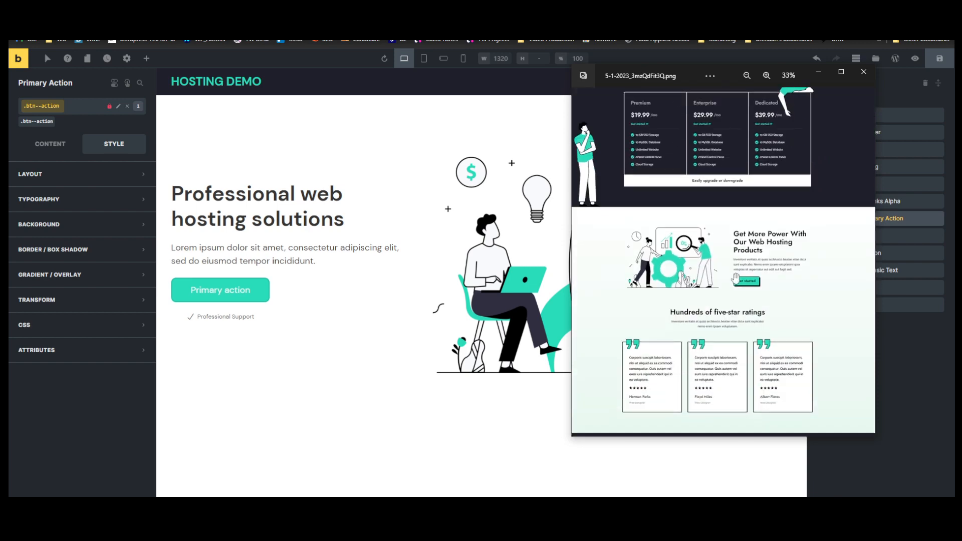
scroll(754, 294, down, 4)
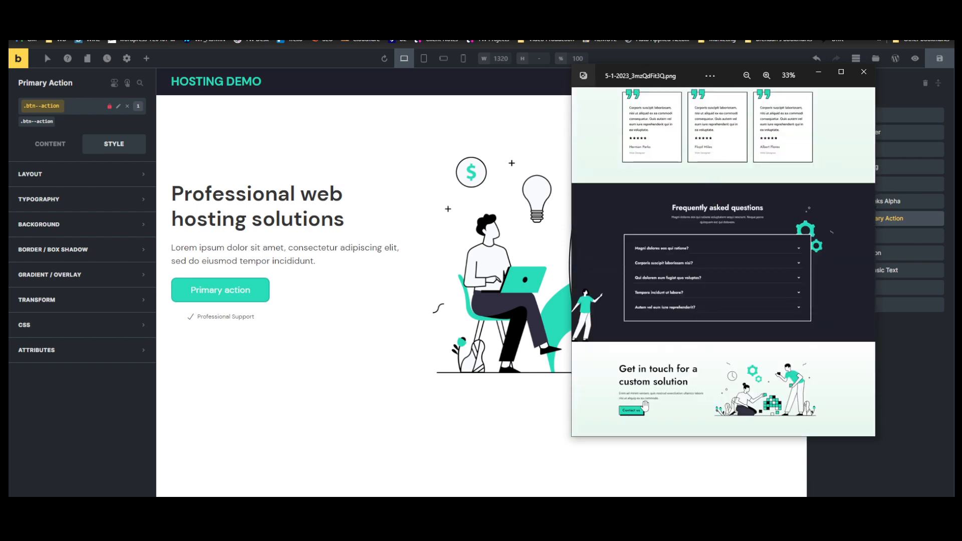
scroll(704, 235, up, 2)
scroll(703, 236, up, 5)
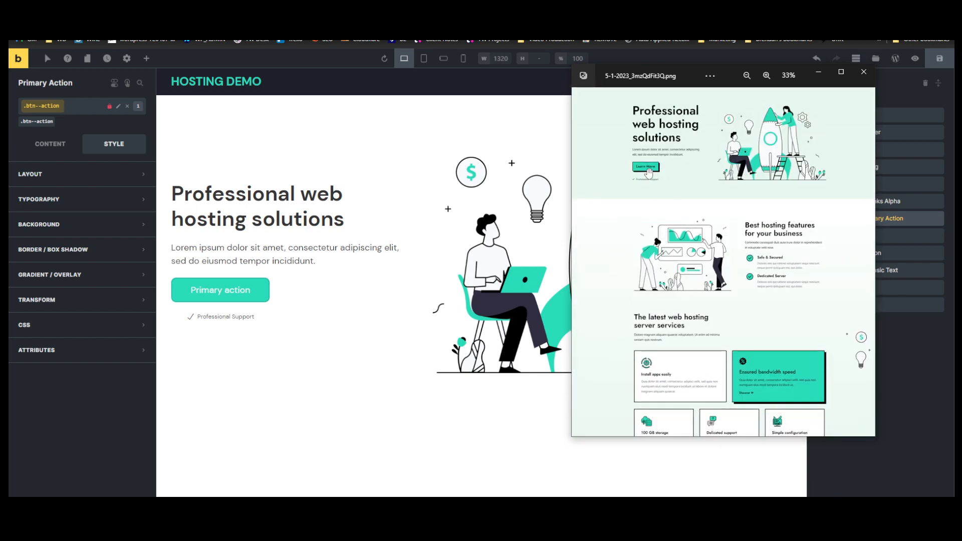
click(820, 71)
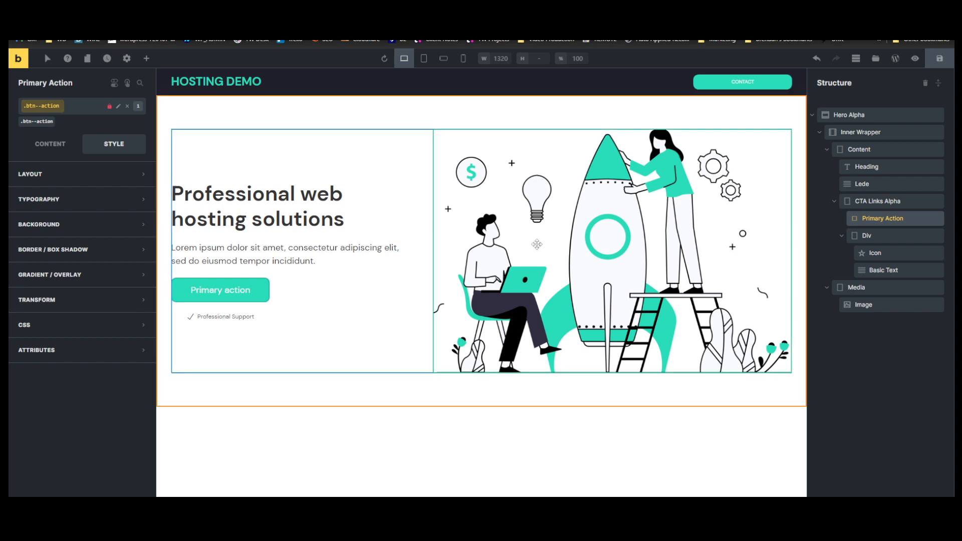
- Unlock the .btn--action class and open its box shadow X offset for editing
click(54, 224)
click(61, 229)
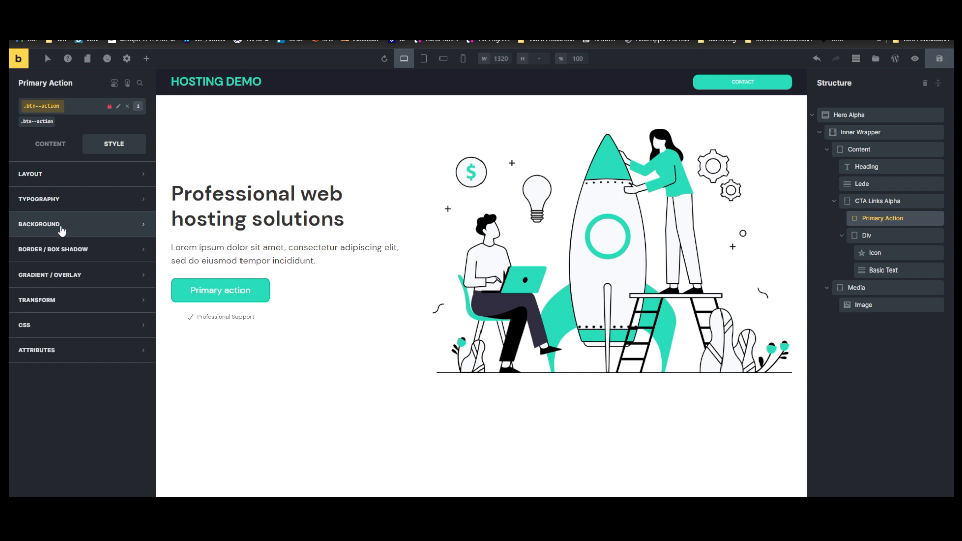
click(56, 249)
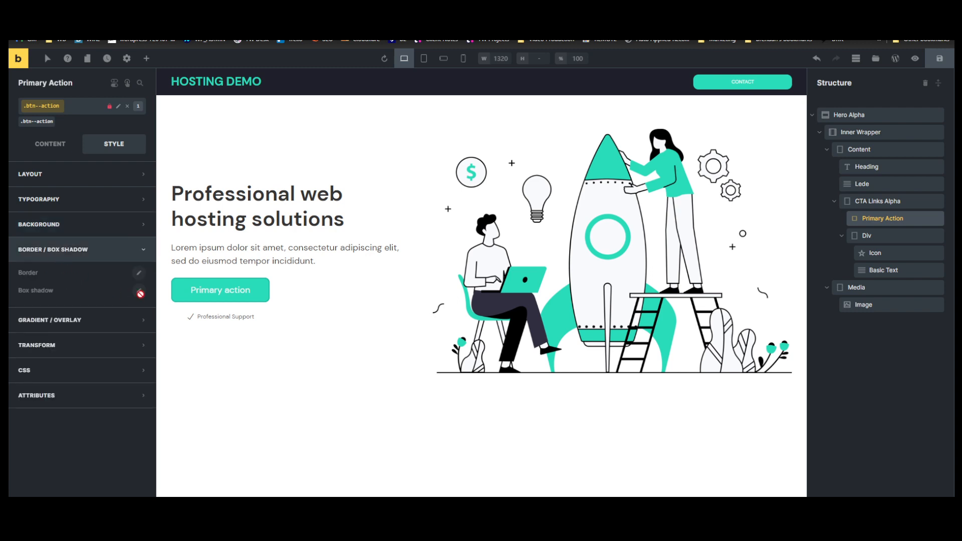
click(110, 107)
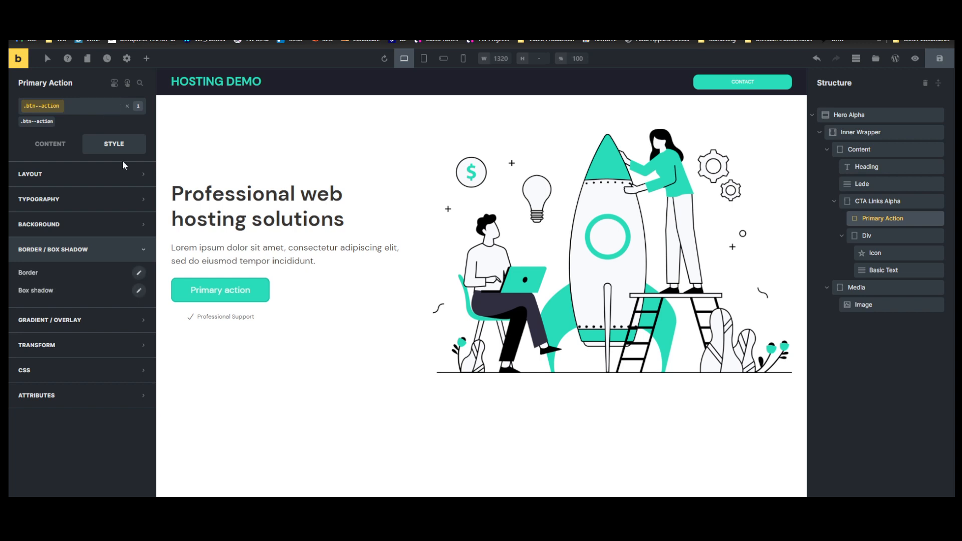
click(139, 292)
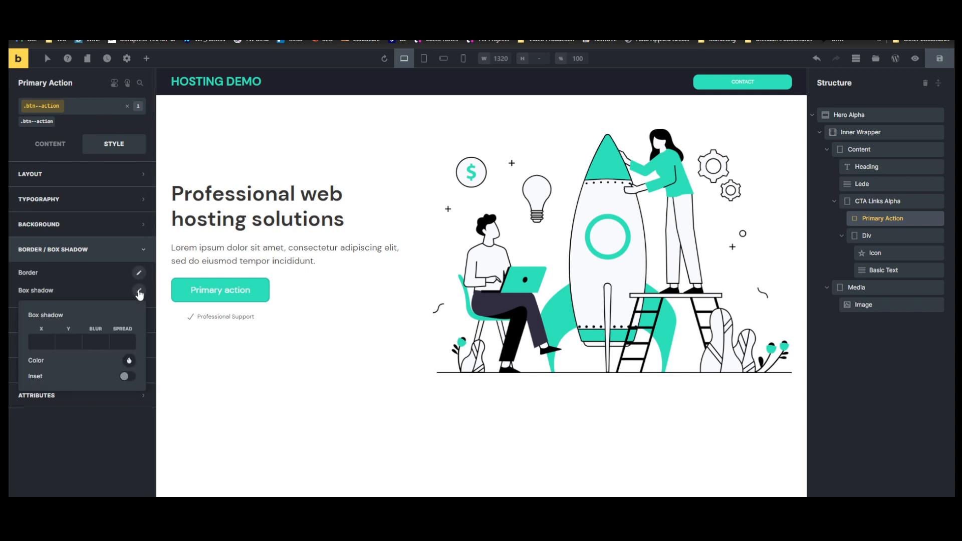
click(45, 339)
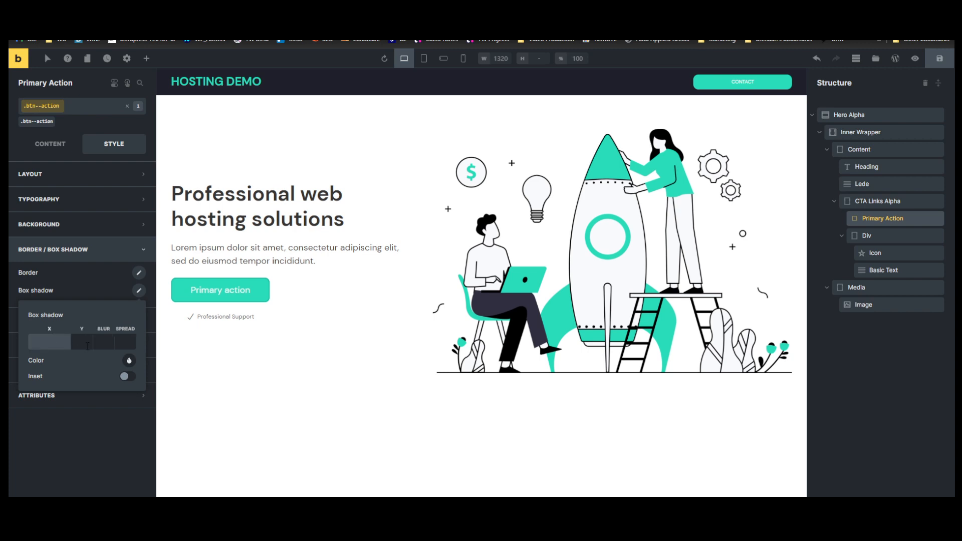
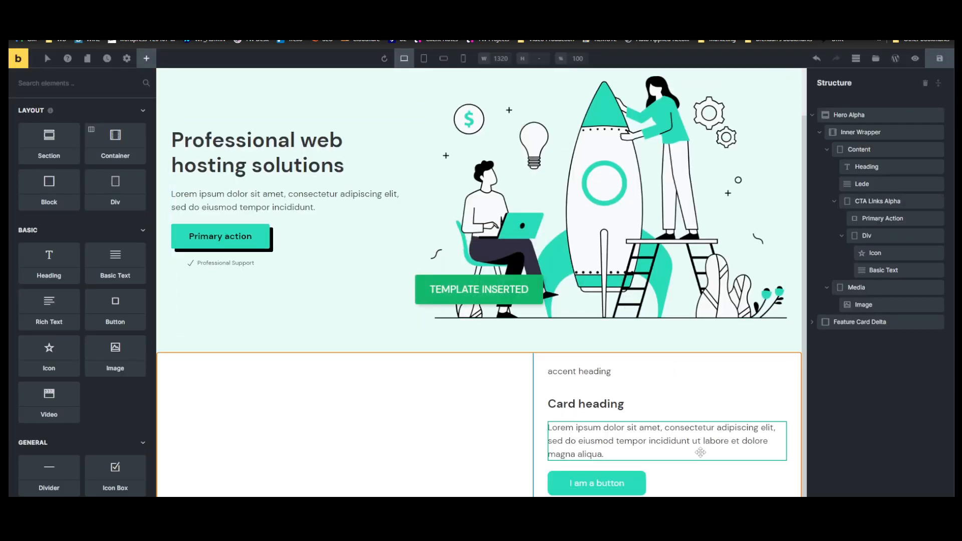
- Replace the placeholder image in Feature Card Delta's Media block with the illustration of two people at a chart dashboard, matching the reference design
click(501, 383)
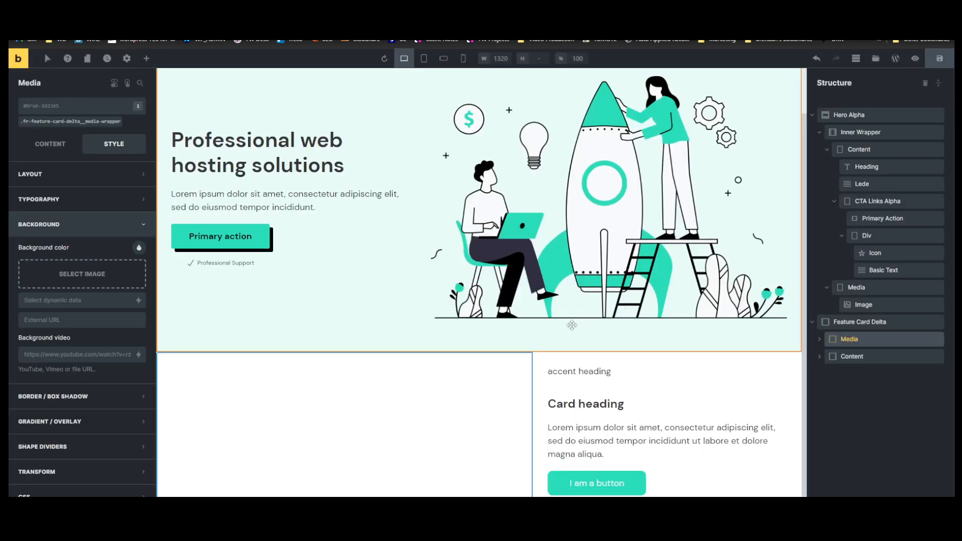
click(819, 339)
click(837, 356)
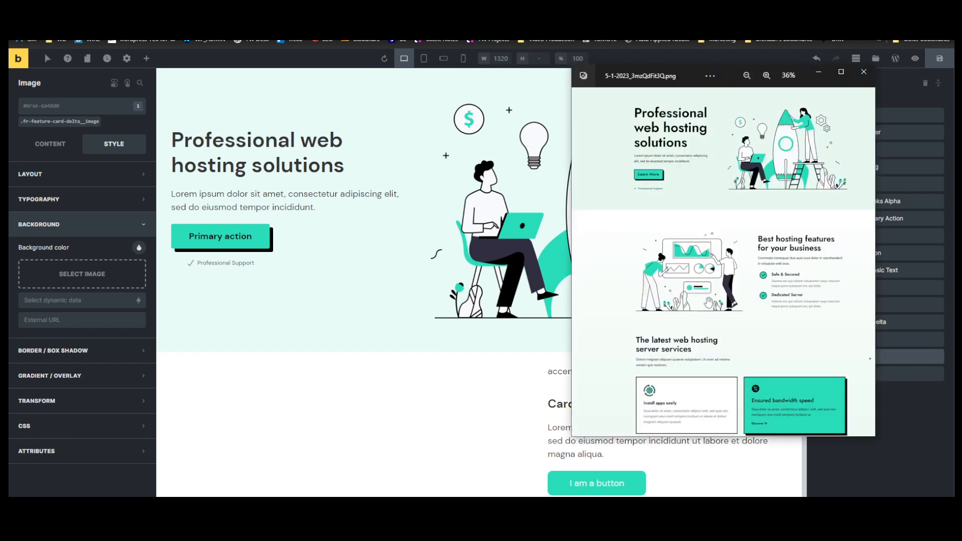
click(360, 451)
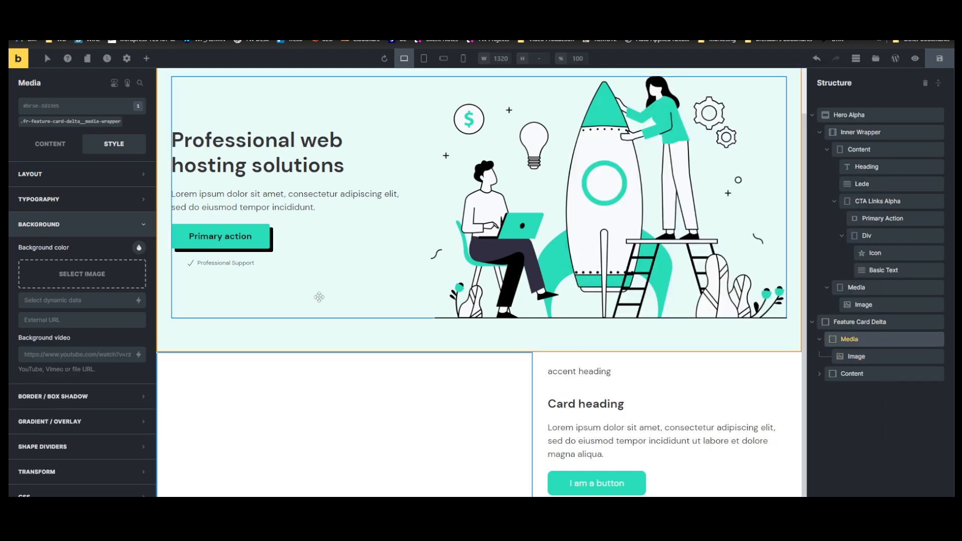
click(881, 357)
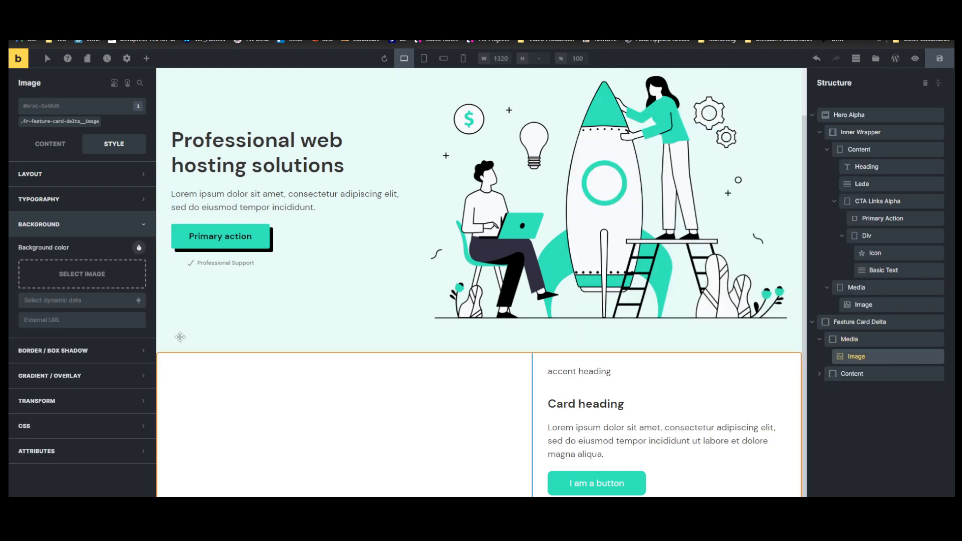
click(81, 275)
click(343, 61)
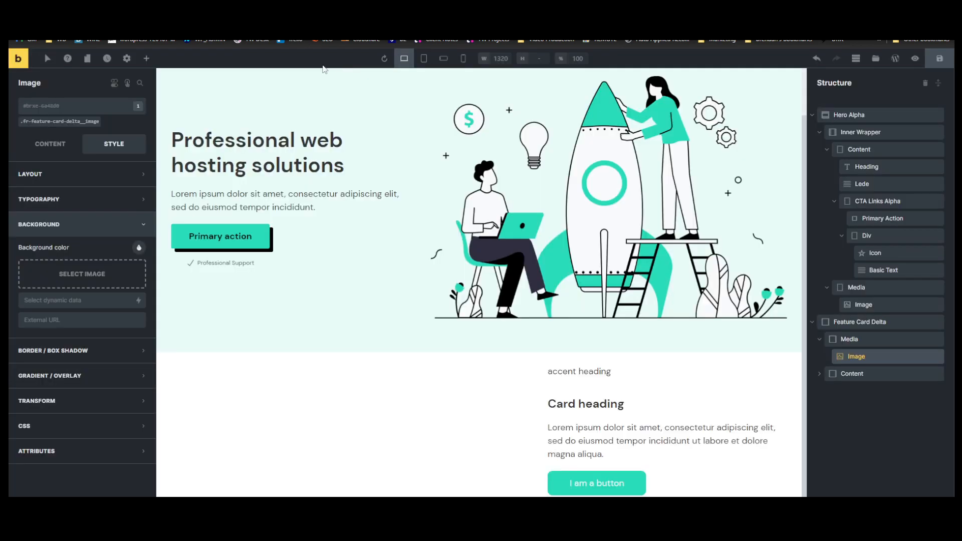
click(47, 141)
click(82, 216)
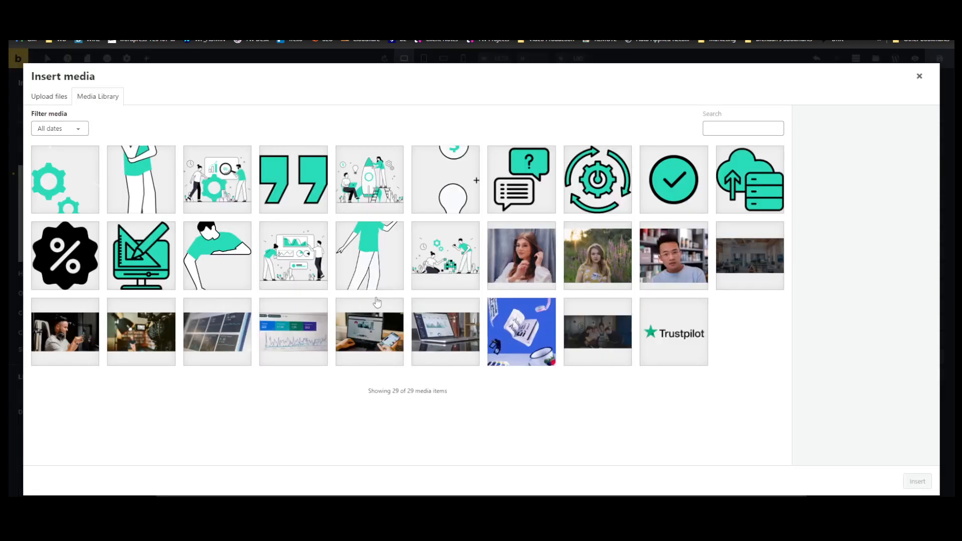
click(305, 265)
click(917, 481)
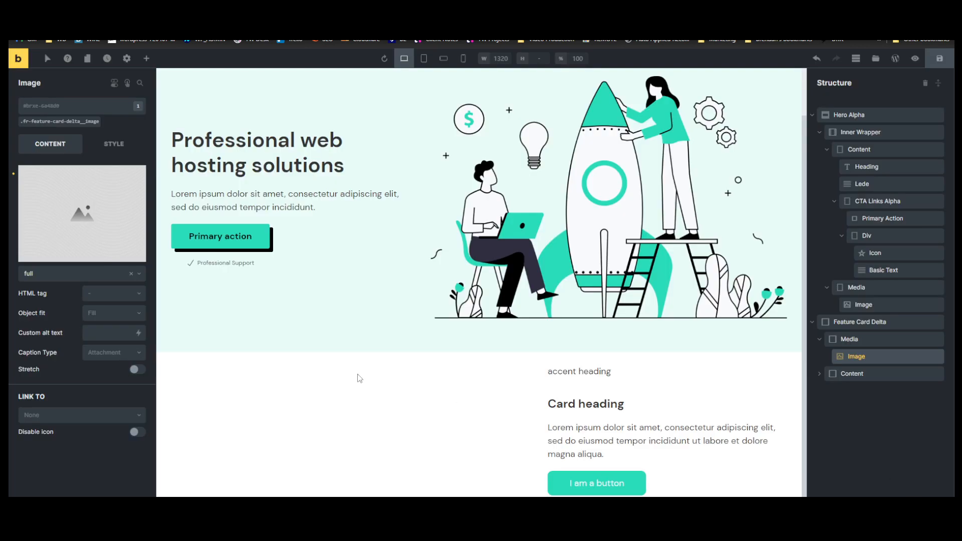
scroll(636, 441, down, 3)
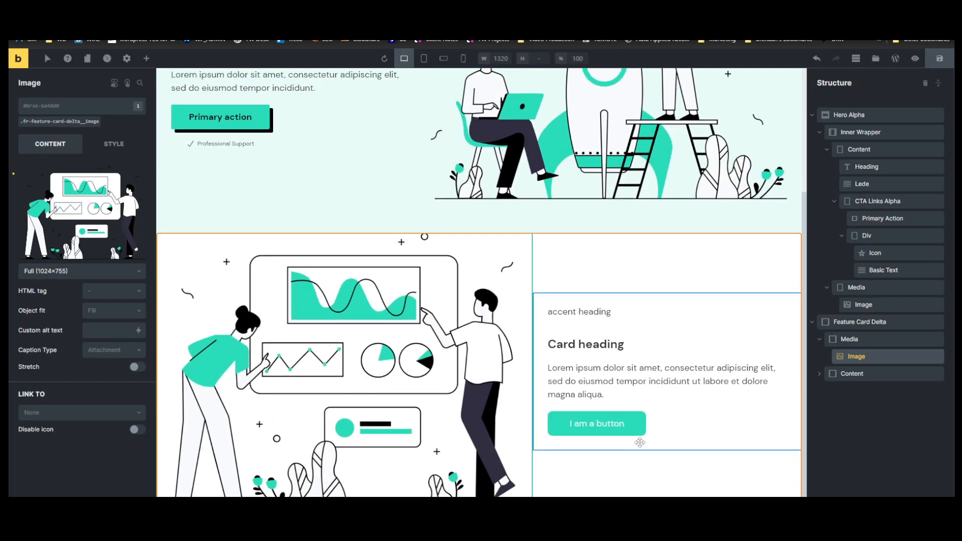
- Wrap Feature Card Delta in a new section and select the card inside it
click(371, 136)
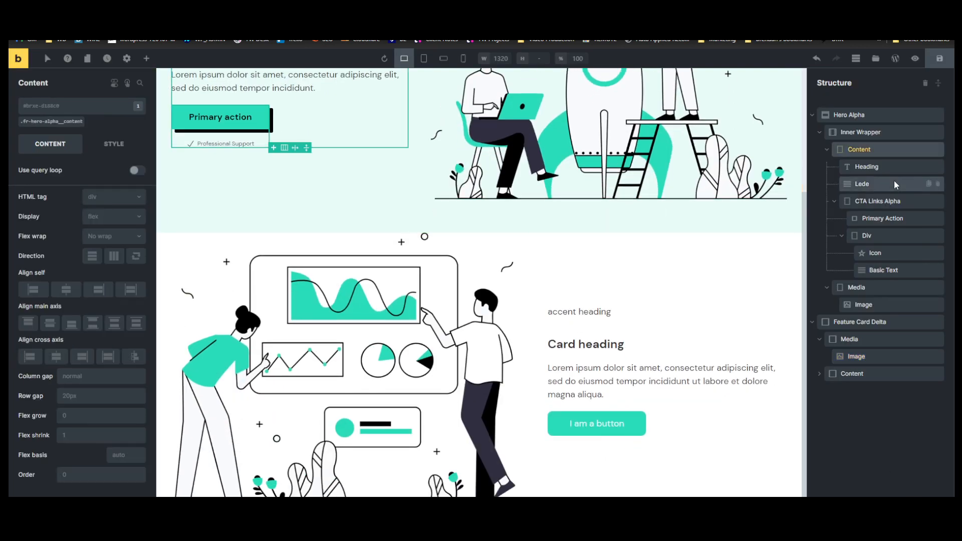
click(869, 325)
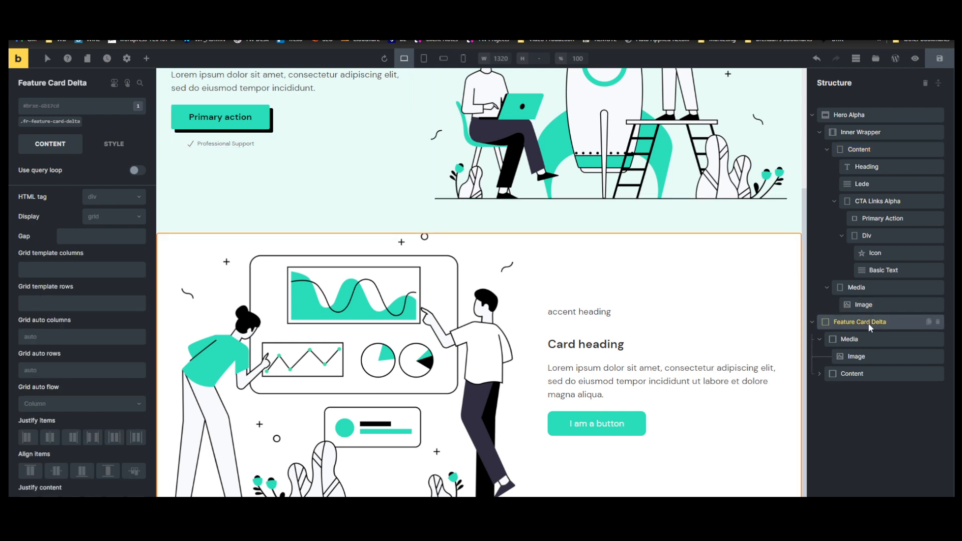
right_click(867, 323)
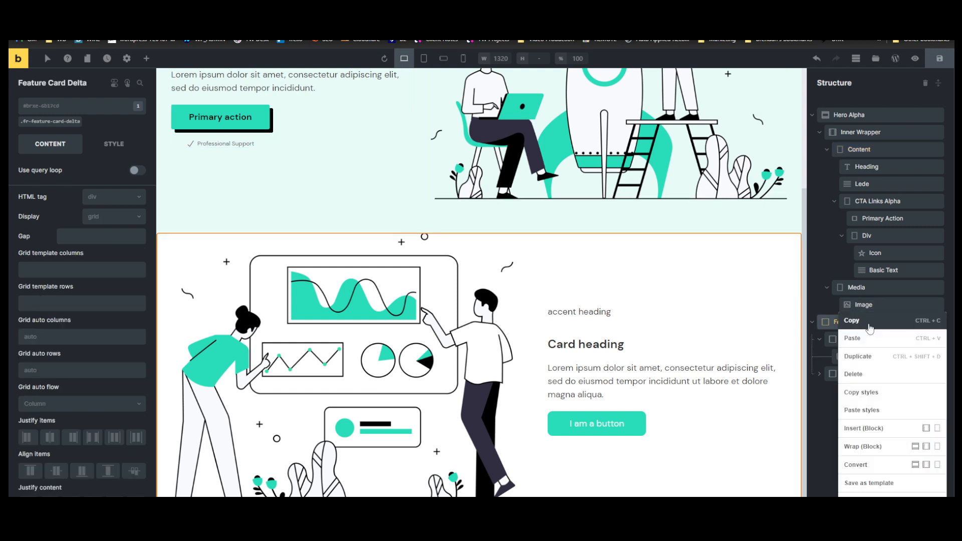
click(915, 446)
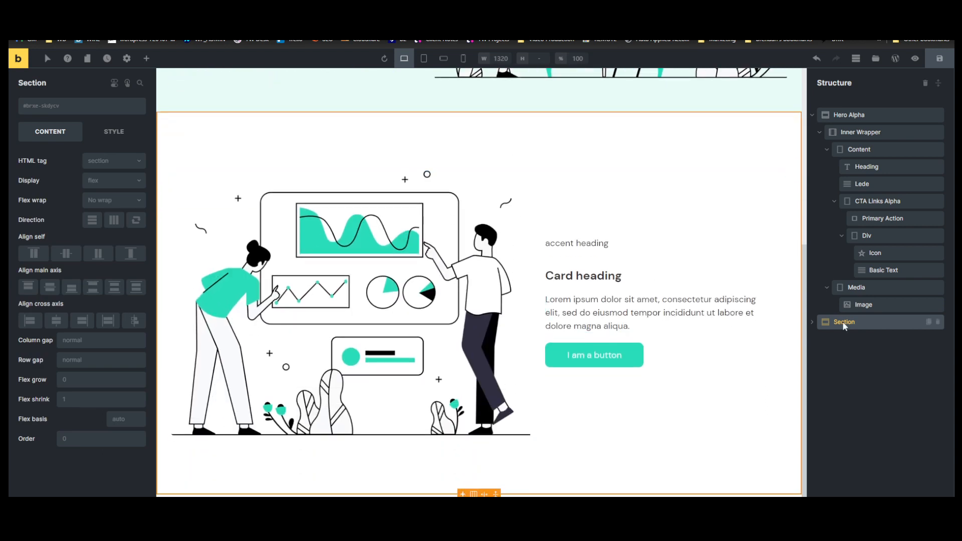
click(812, 323)
click(850, 339)
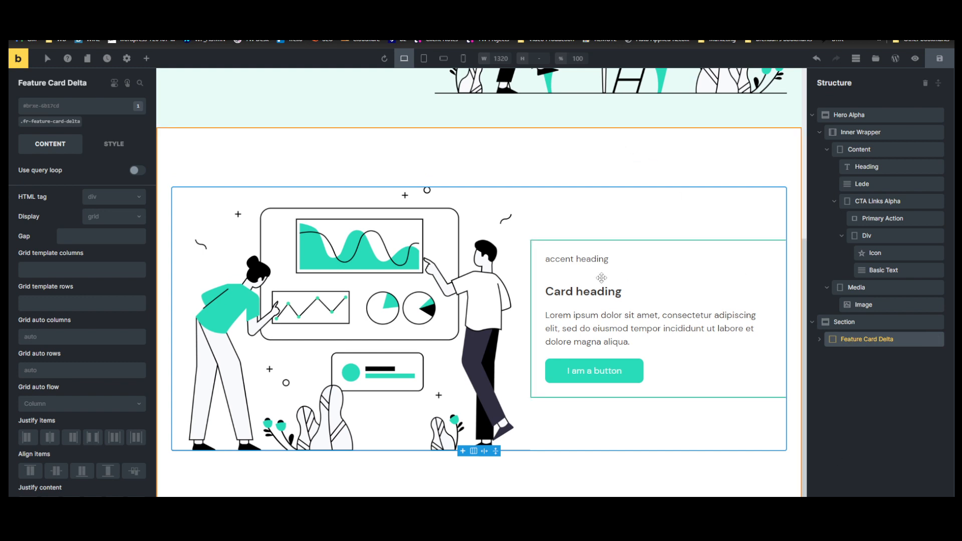
- Change the feature card's heading text to "Best hosting features for your business"
click(587, 291)
click(76, 172)
key(ctrl+a)
text(Best hosting features for your business)
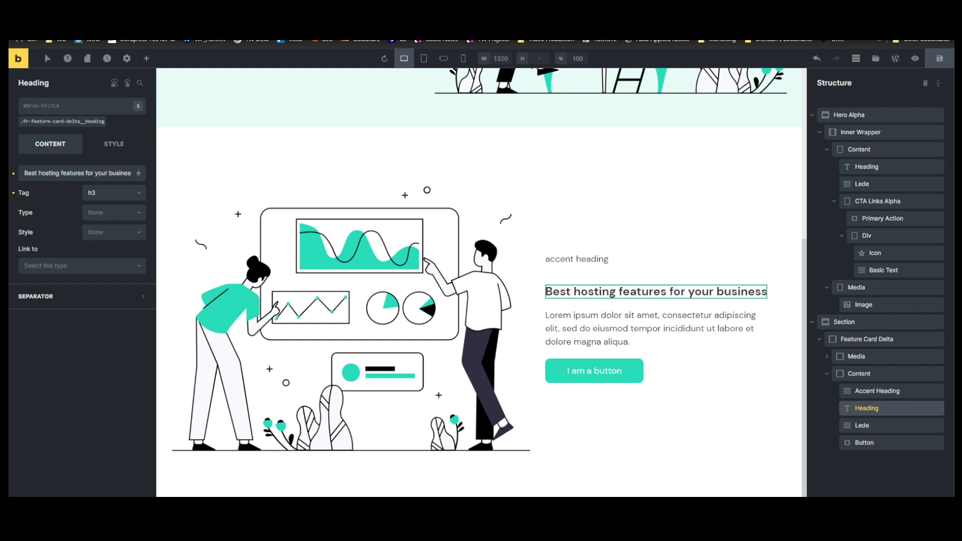
- Replace the feature card's lede with "Commodo consequat duis aute irure dolor in reprehenderit in voluptate velit esse."
click(700, 345)
key(ctrl+a)
text(Commodo consequat duis aute irure dolor in reprehenderit in voluptate velit esse.)
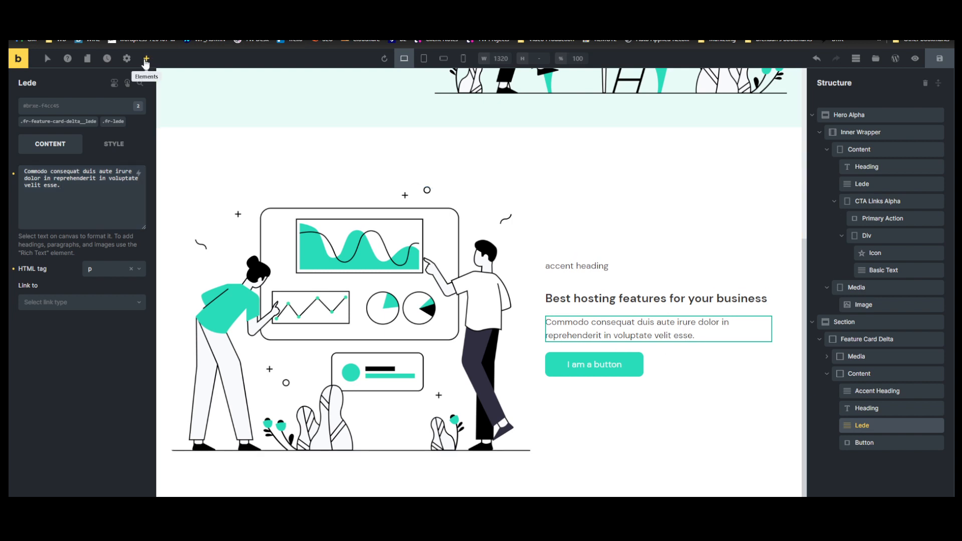
- Check the features list in the reference design and add a Block between the feature card's lede and button
click(644, 515)
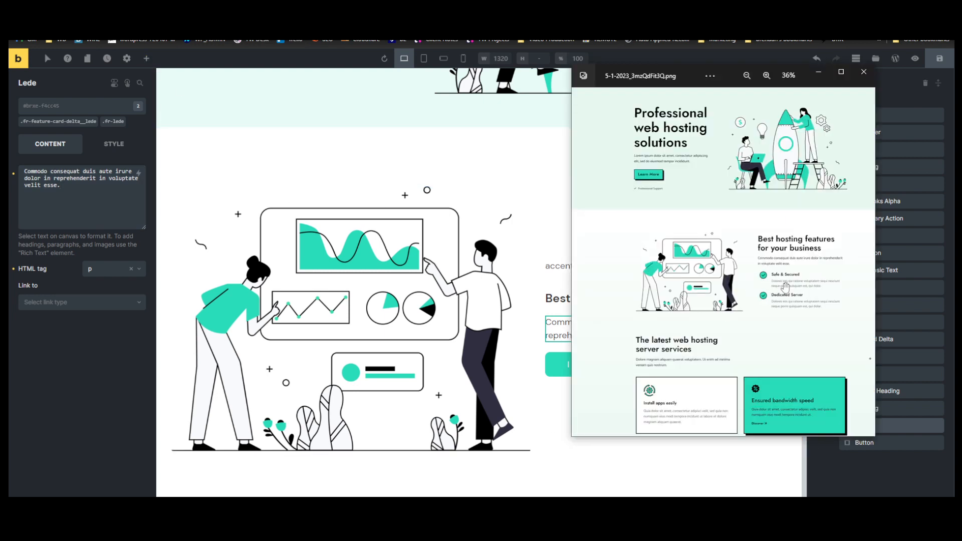
click(556, 324)
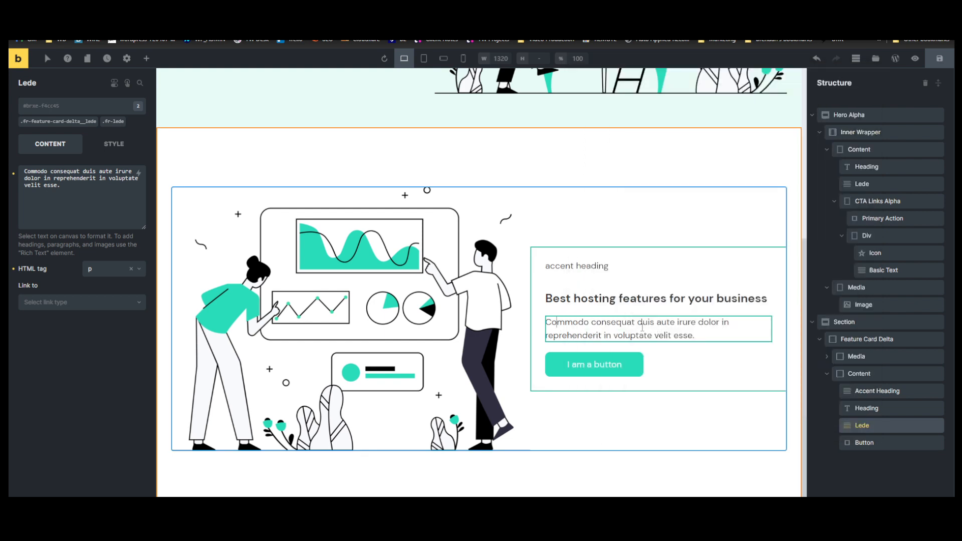
click(146, 58)
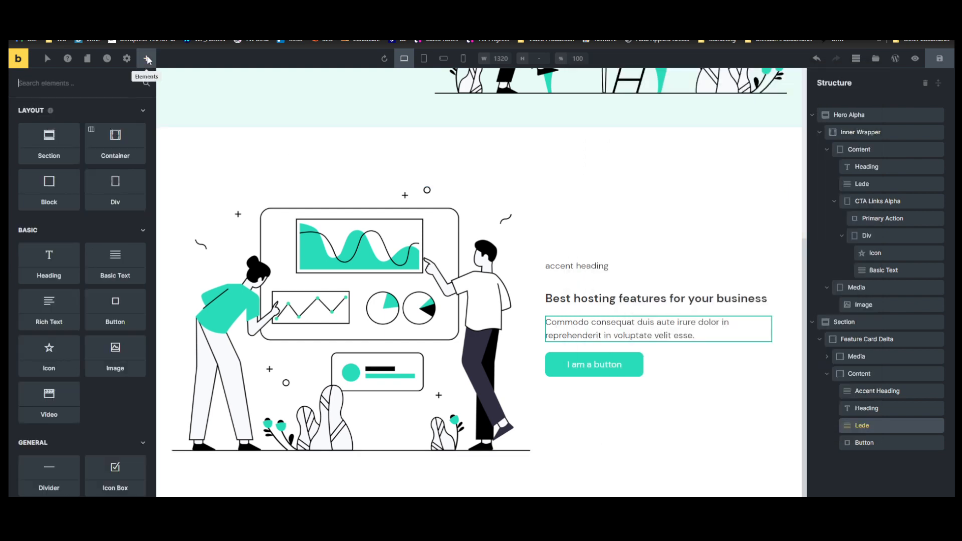
click(69, 180)
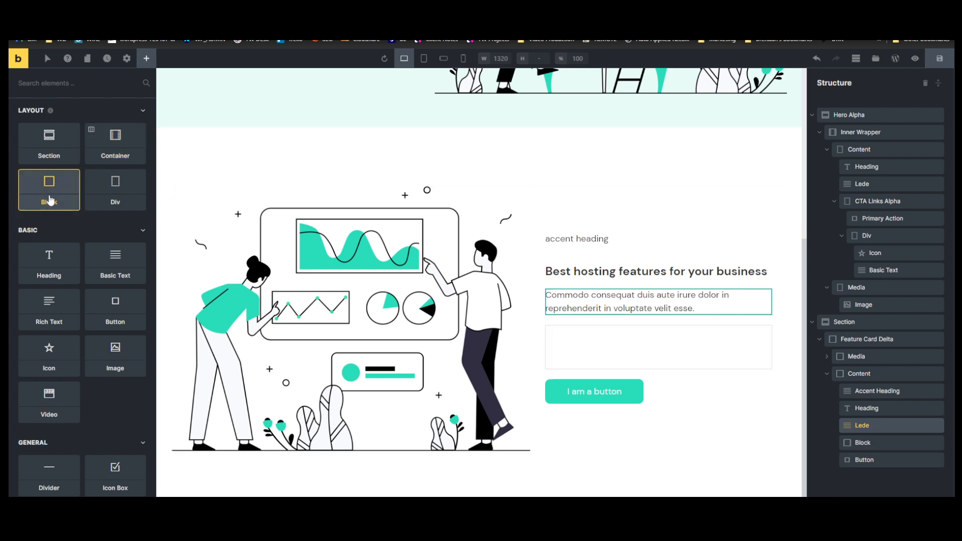
- Add an Image element followed by a Rich Text element inside the new Block
click(611, 364)
click(147, 58)
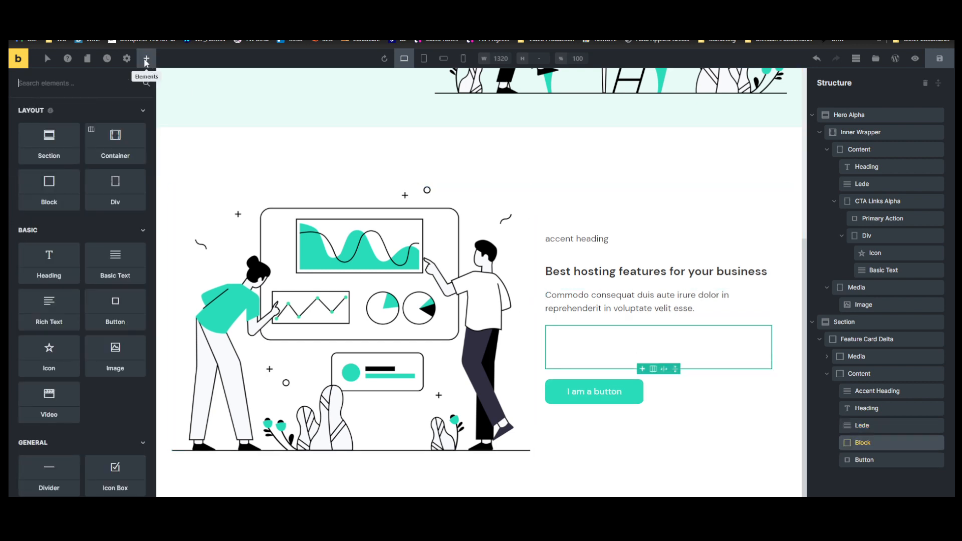
text(ima)
drag(49, 127, 145, 103)
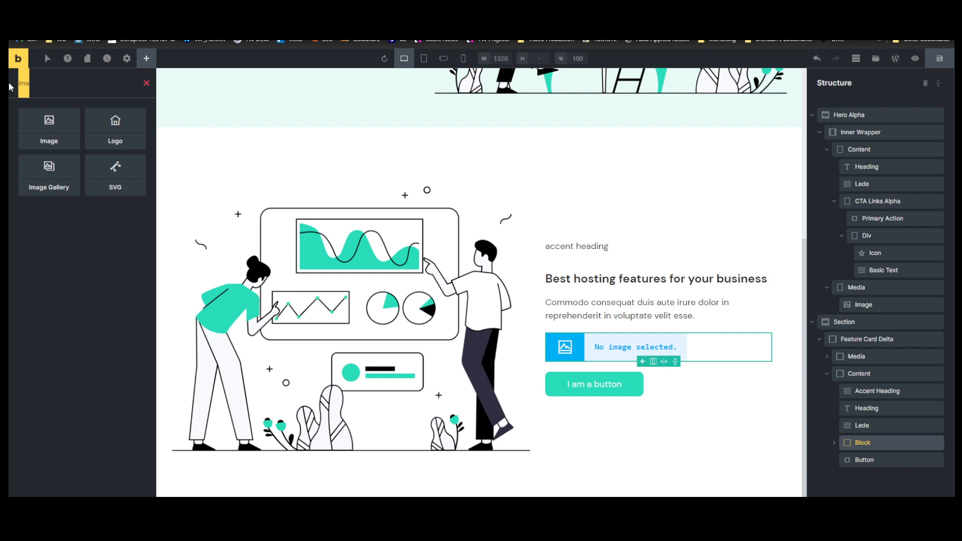
text(tex)
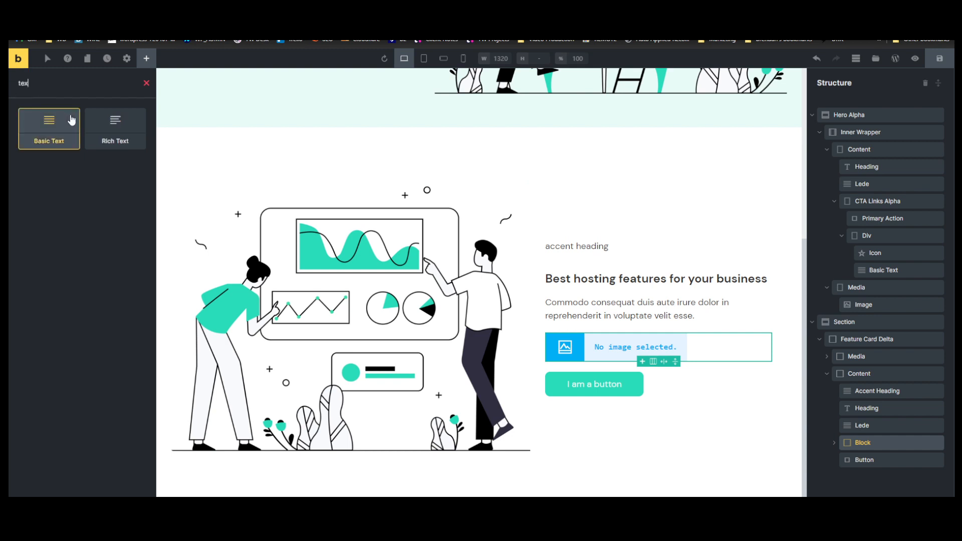
click(108, 125)
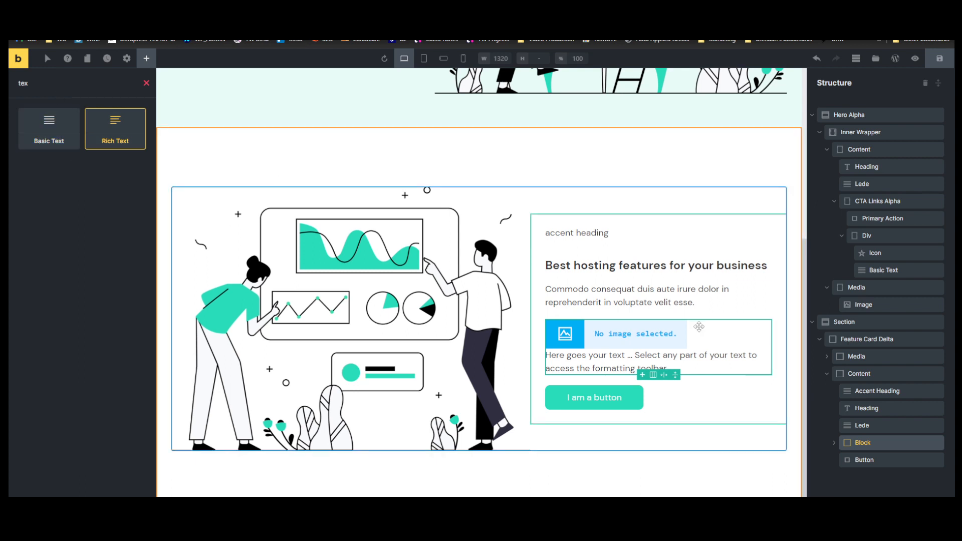
- Set the Block's direction to horizontal and the gap between its image and text to var(--space-m)
click(864, 443)
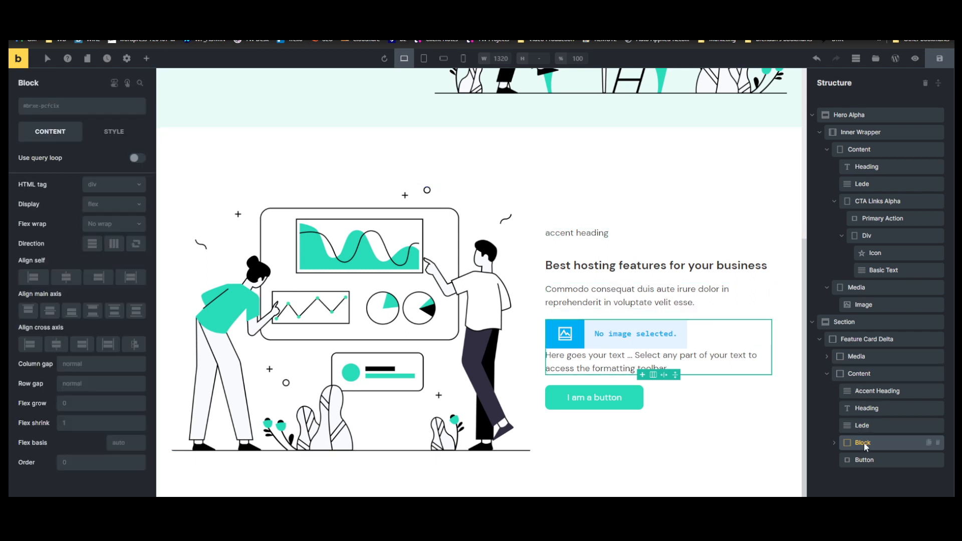
click(115, 246)
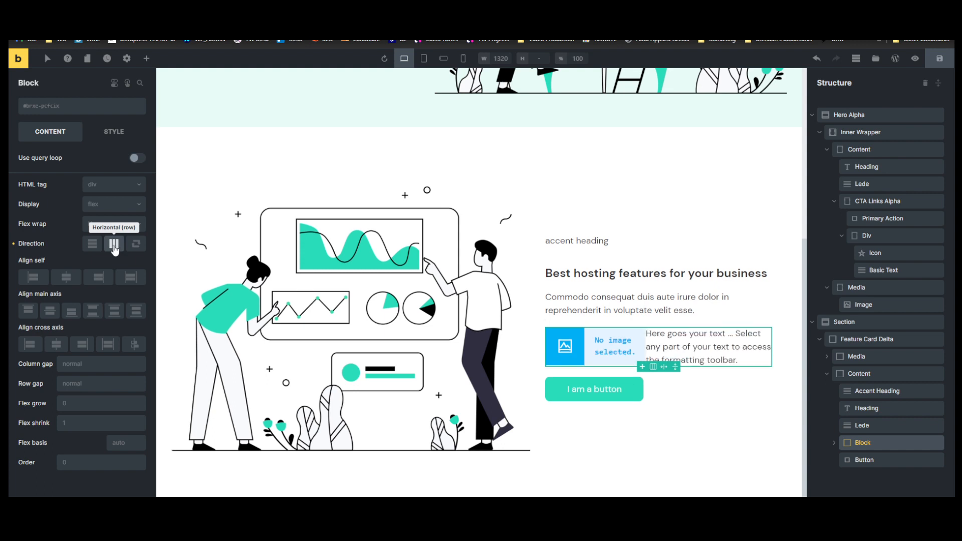
right_click(66, 387)
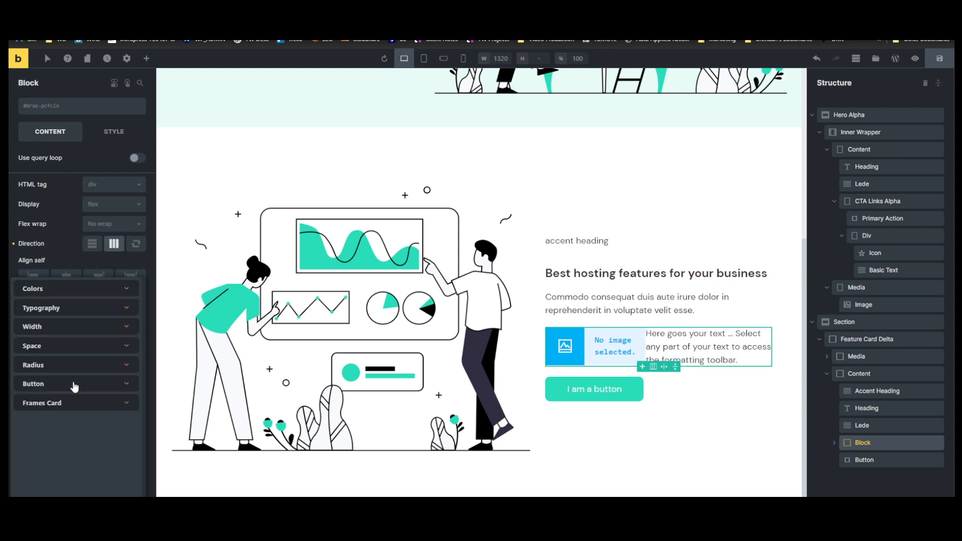
click(43, 349)
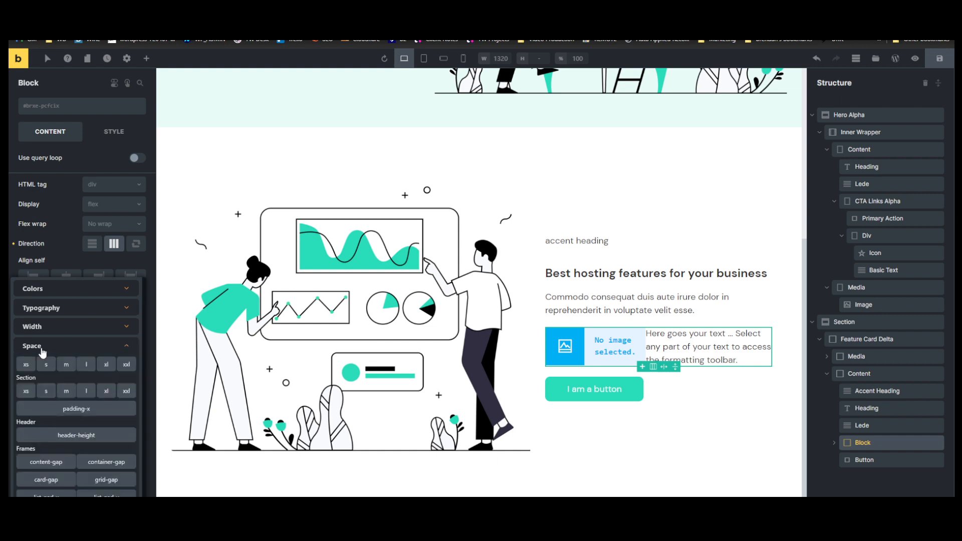
click(66, 250)
right_click(65, 382)
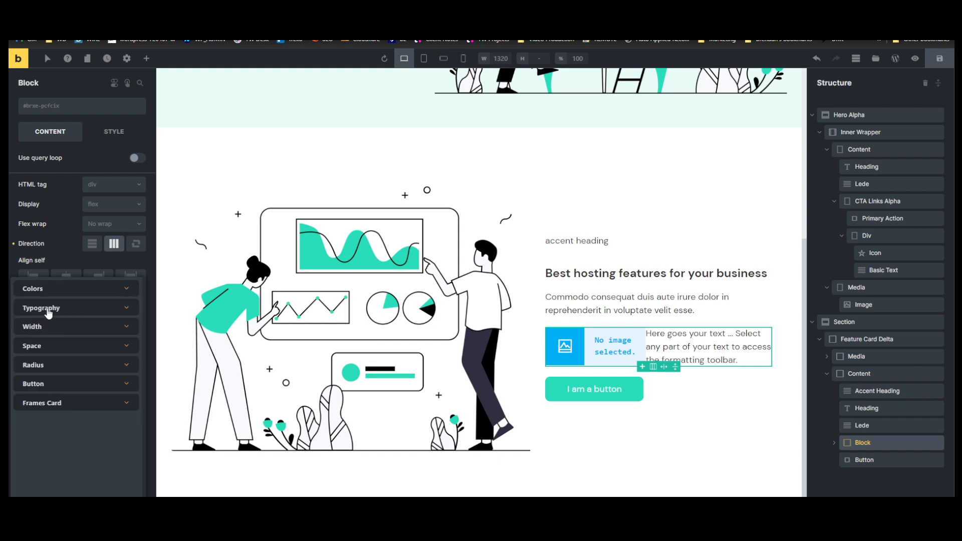
click(43, 346)
click(66, 364)
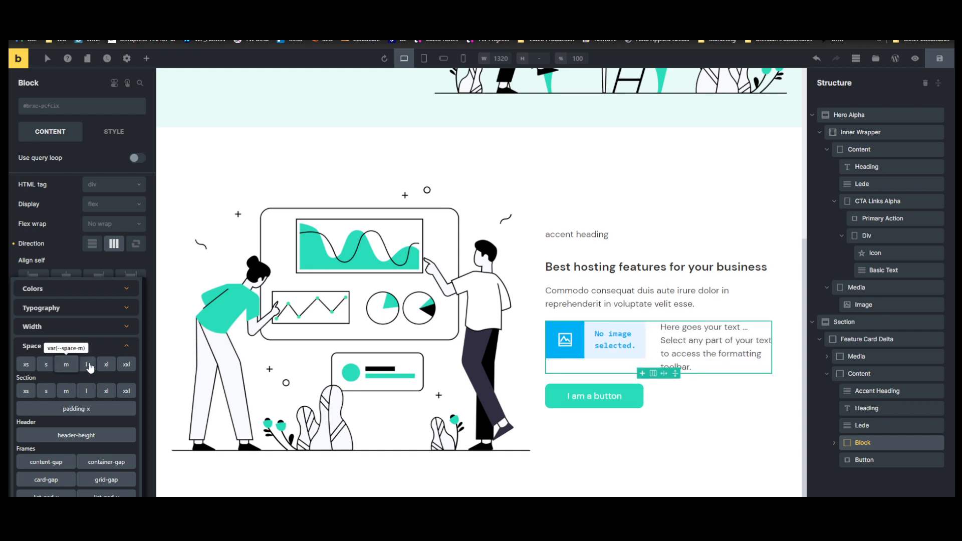
click(88, 365)
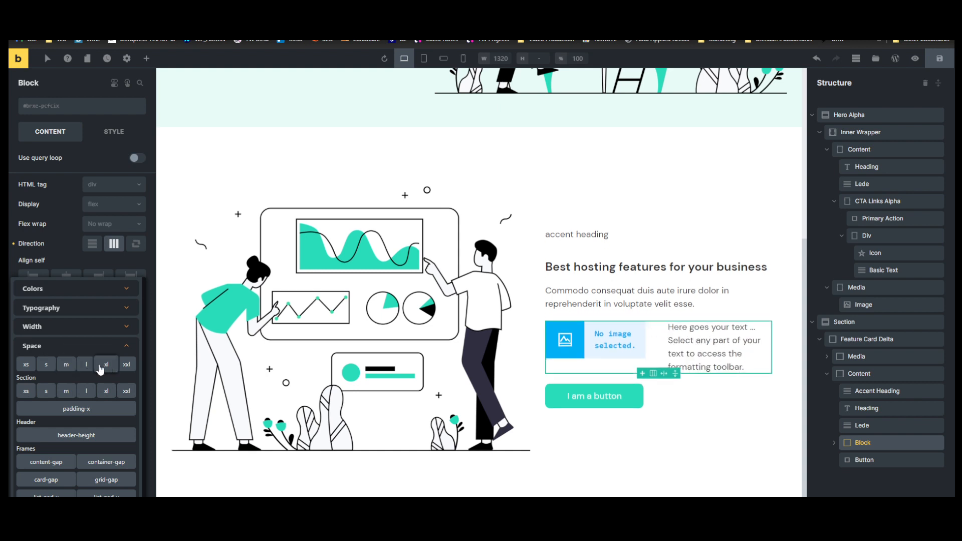
click(67, 366)
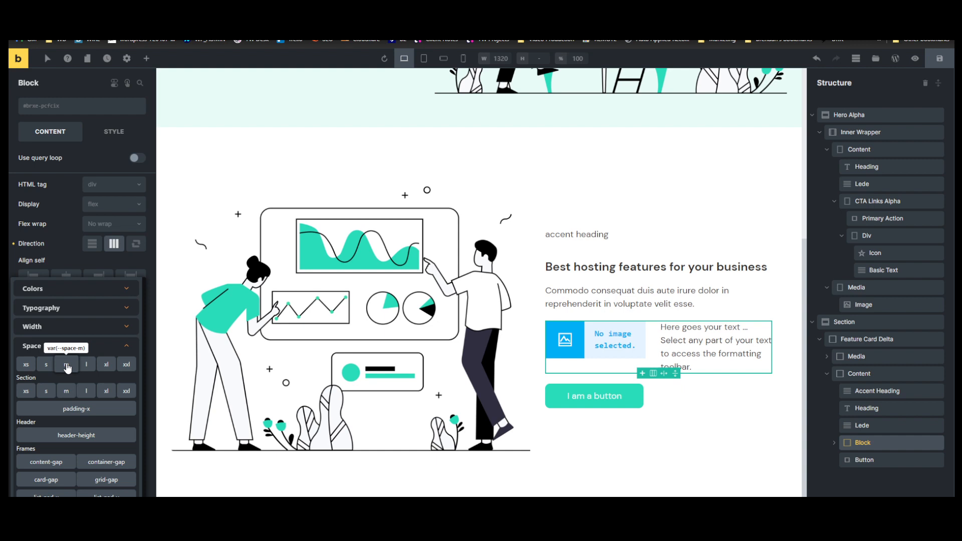
- Fill the Block's empty image with the green circled checkmark icon from the media library
click(583, 343)
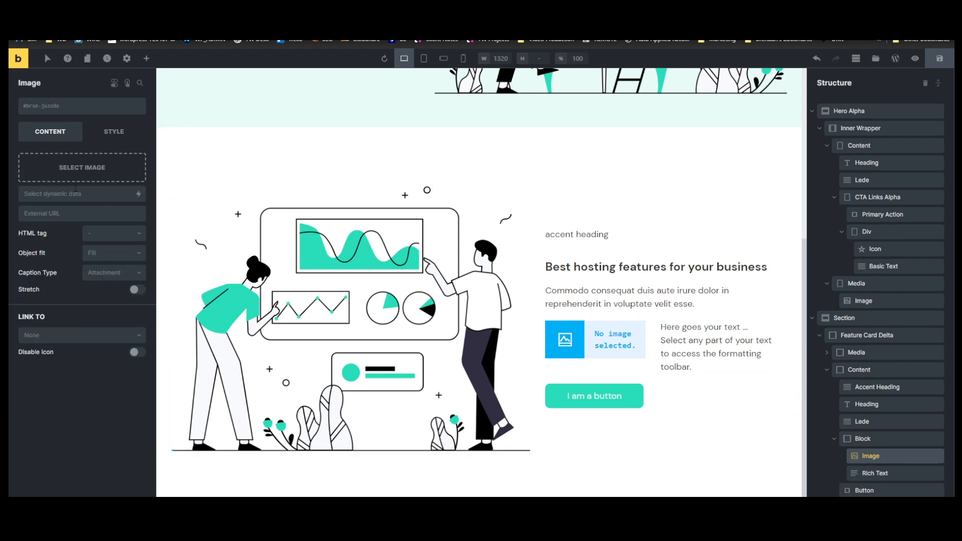
click(54, 169)
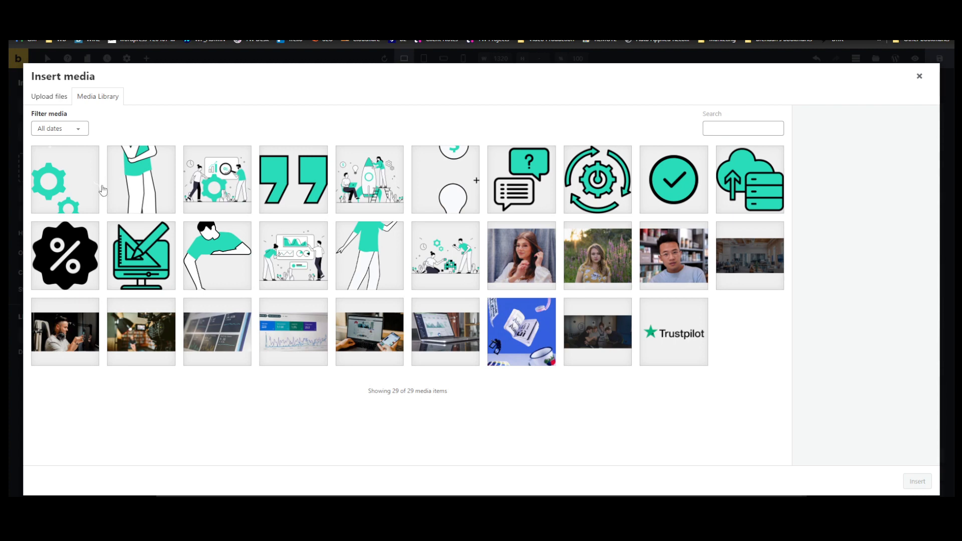
click(674, 178)
click(916, 481)
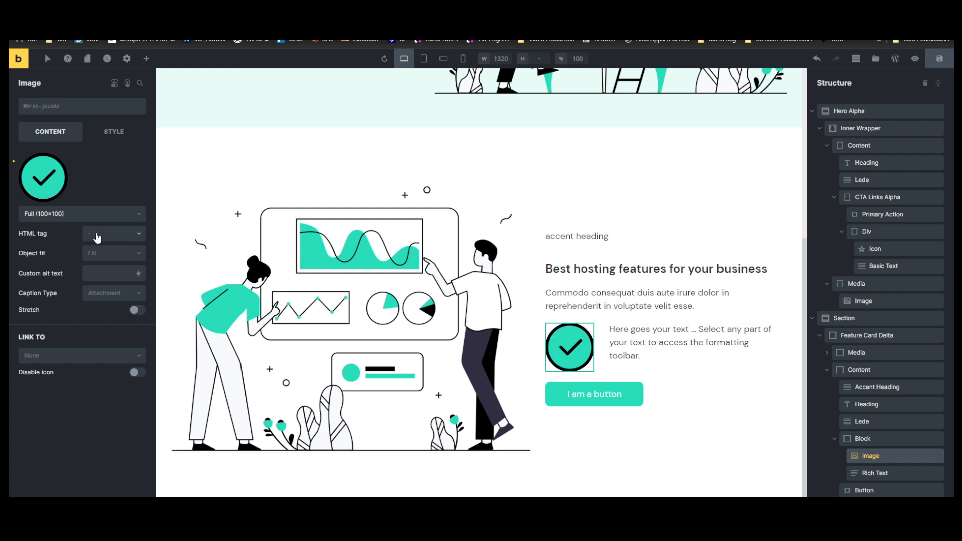
- Set the checkmark image's maximum width to 35
click(108, 132)
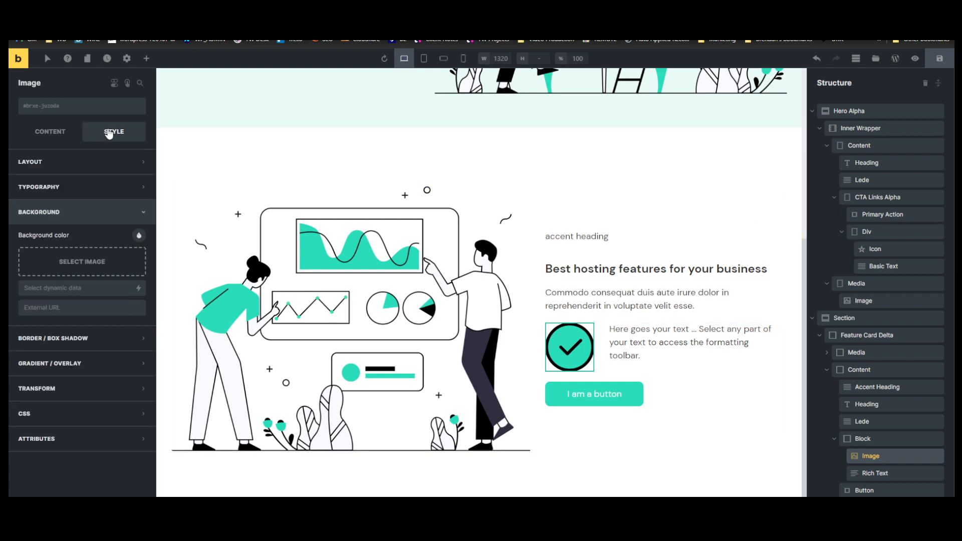
click(40, 169)
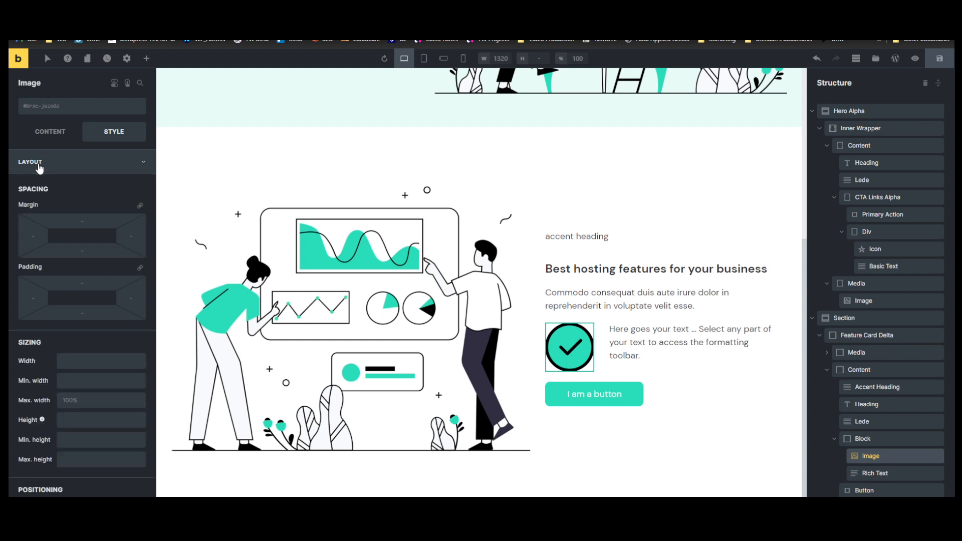
scroll(71, 299, down, 2)
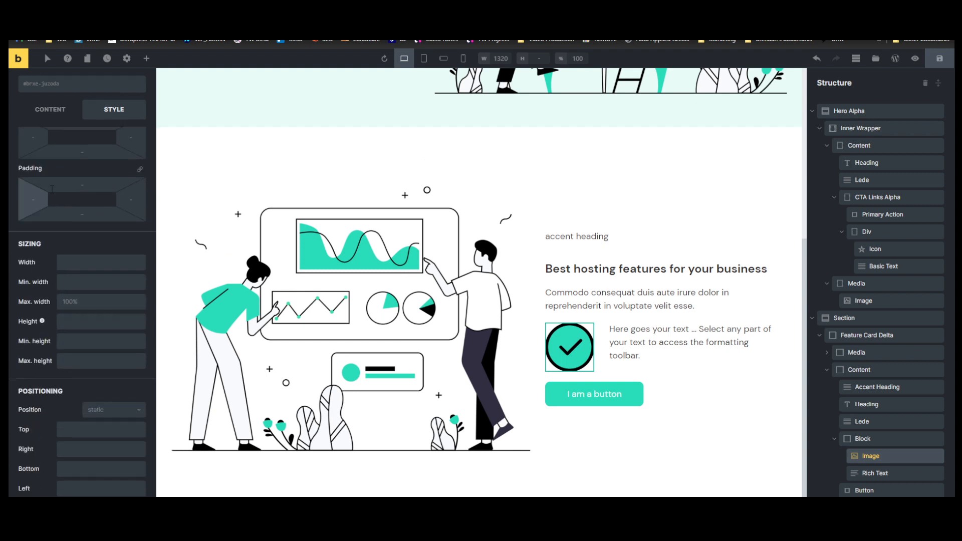
click(63, 301)
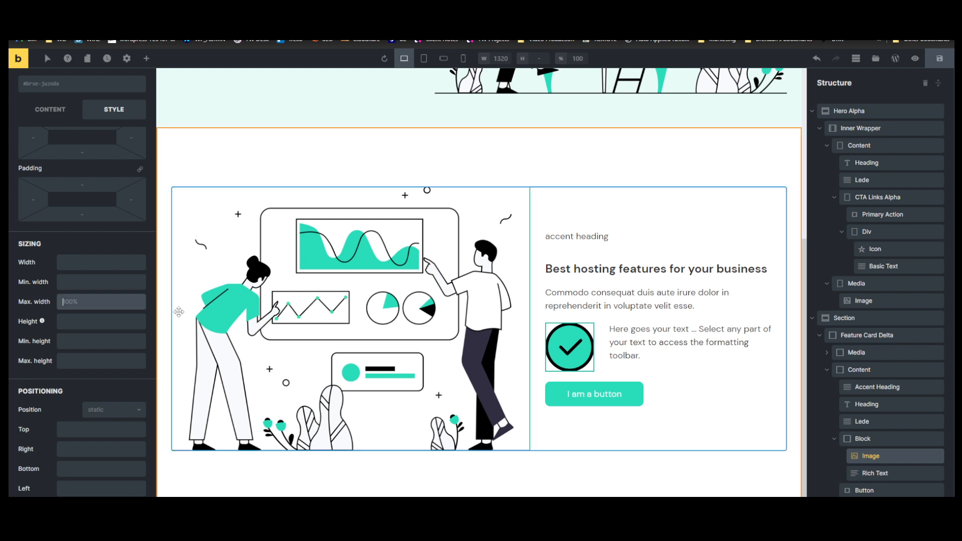
text(25)
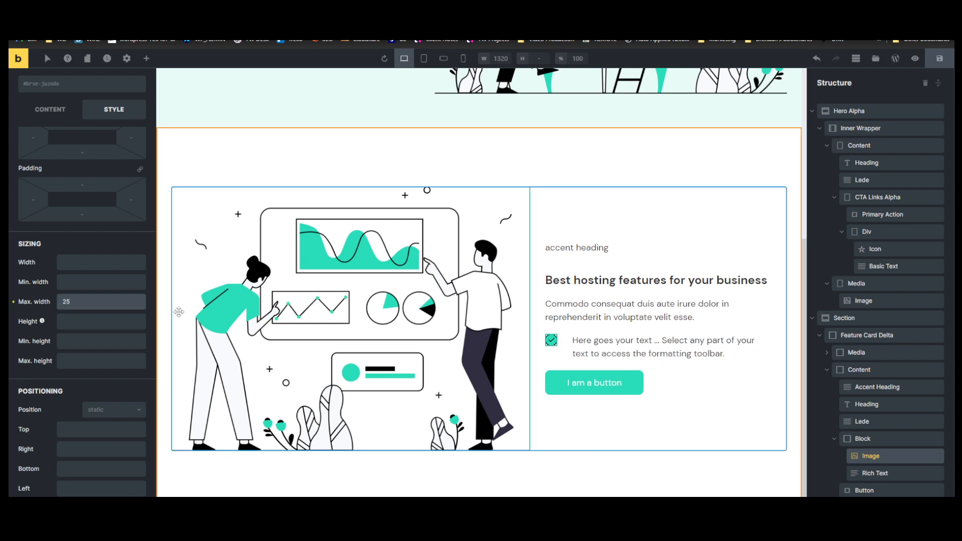
key(BackSpace)
key(BackSpace)
text(35)
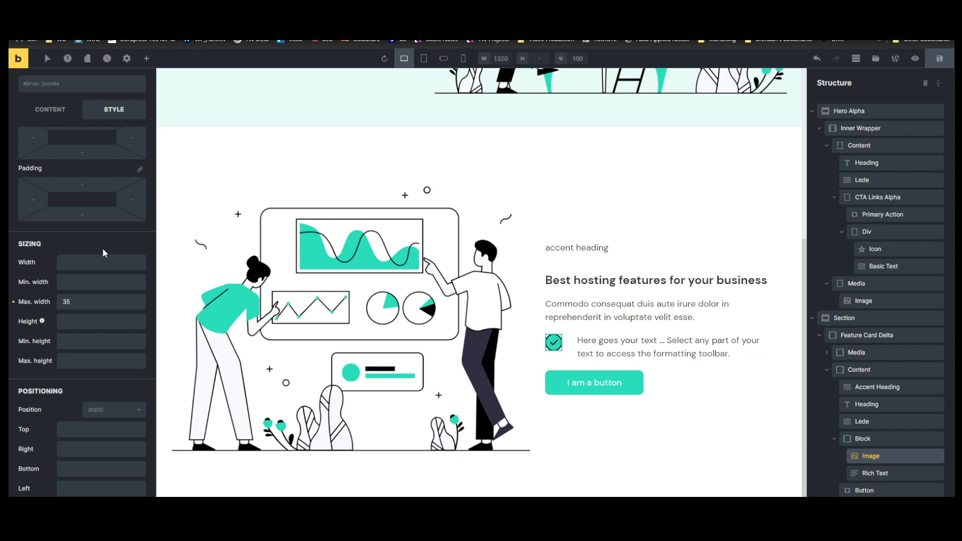
- Replace the rich text with bold "Safe & Secured" above "Dolores eos qui ratione voluptatem sequi nesciunt neque porro quisquam est, qui dolor."
click(646, 354)
click(50, 131)
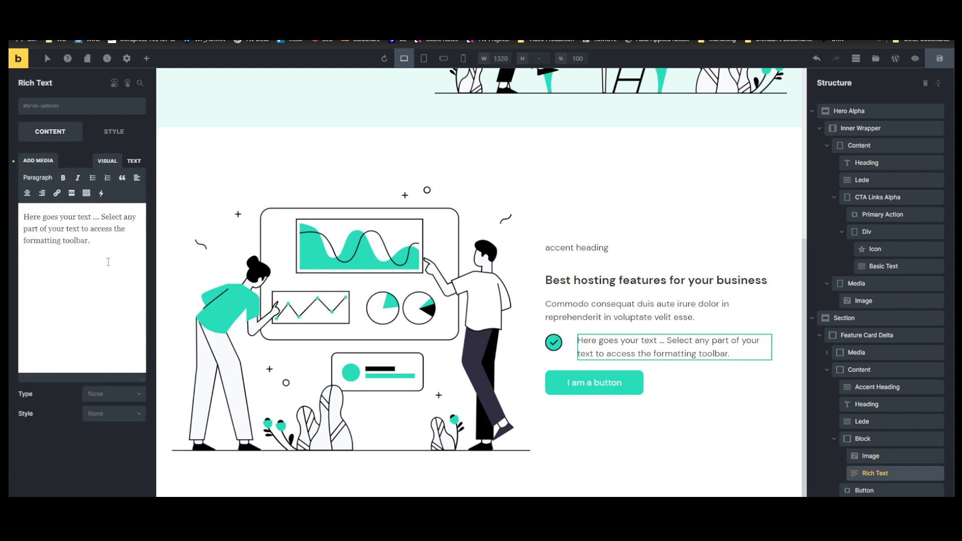
key(ctrl+a)
text(Safe & Secured Dolores eos qui ratione voluptatem sequi nesciunt neque porro quisquam est, qui dolor.)
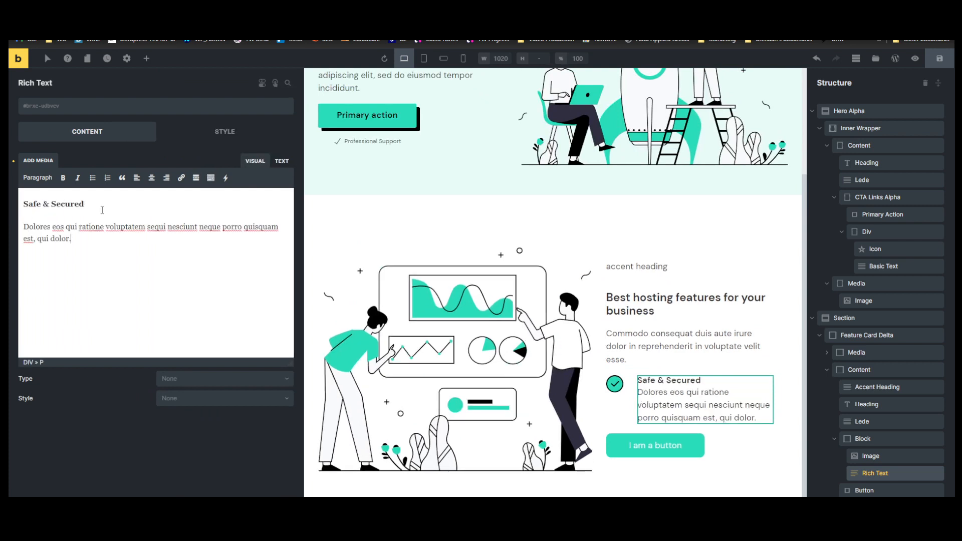
click(681, 241)
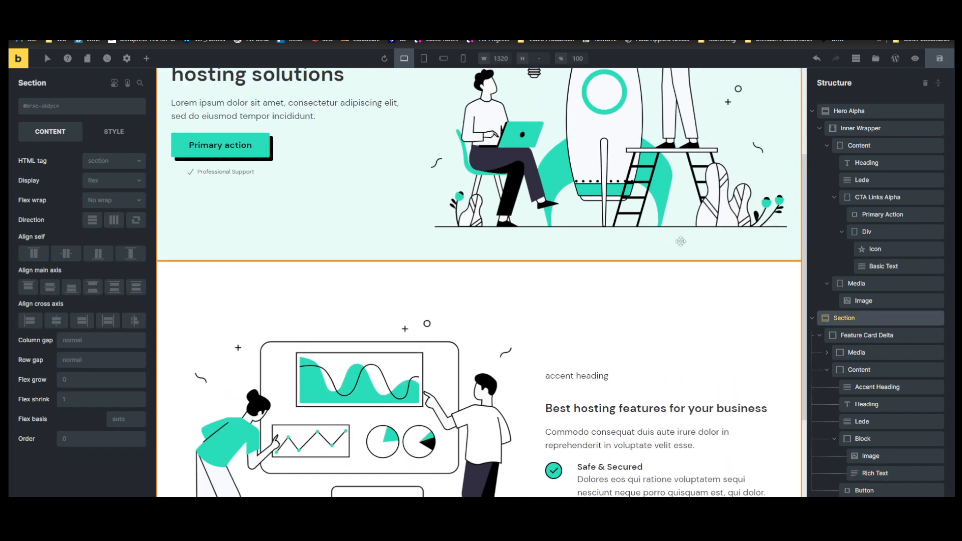
- Compare the features section's layout with the reference design image
scroll(631, 466, down, 3)
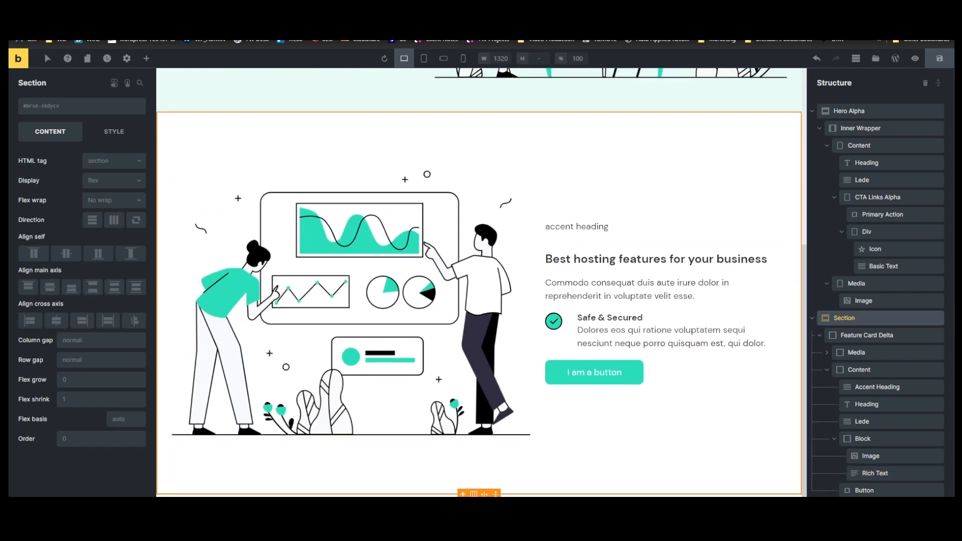
key(alt+Tab)
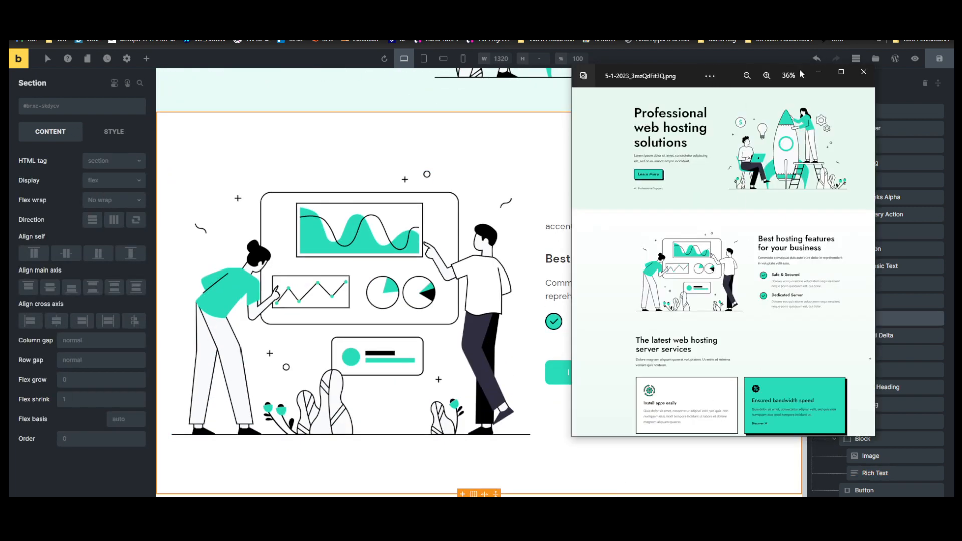
drag(801, 75, 386, 81)
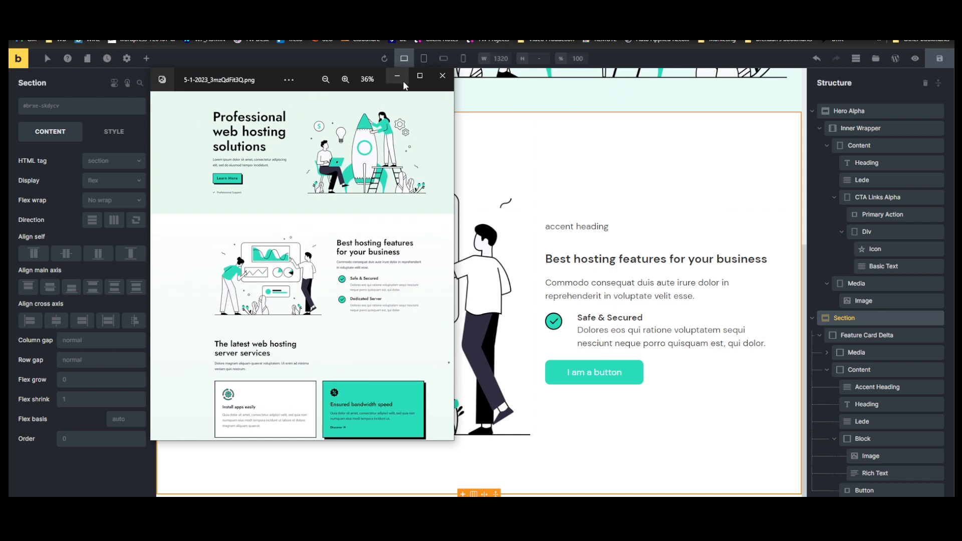
click(396, 76)
scroll(630, 356, up, 1)
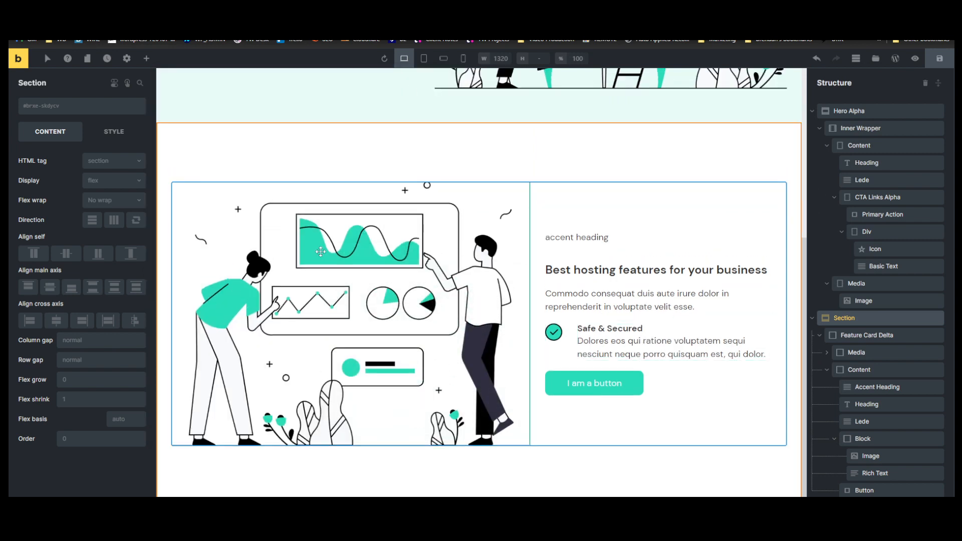
- Set the Safe & Secured rich text's typography color to a transparent variant of the Shade color
click(113, 131)
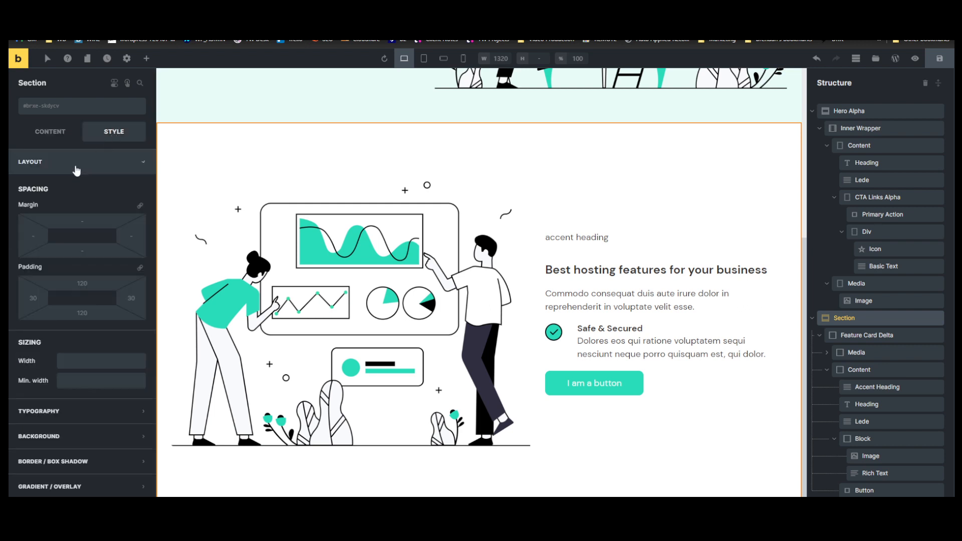
click(50, 162)
click(57, 195)
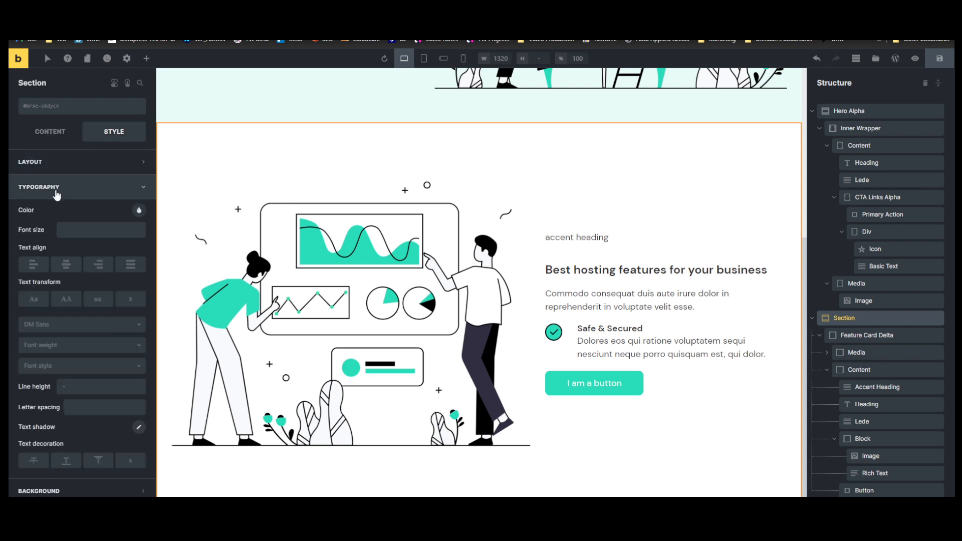
click(641, 340)
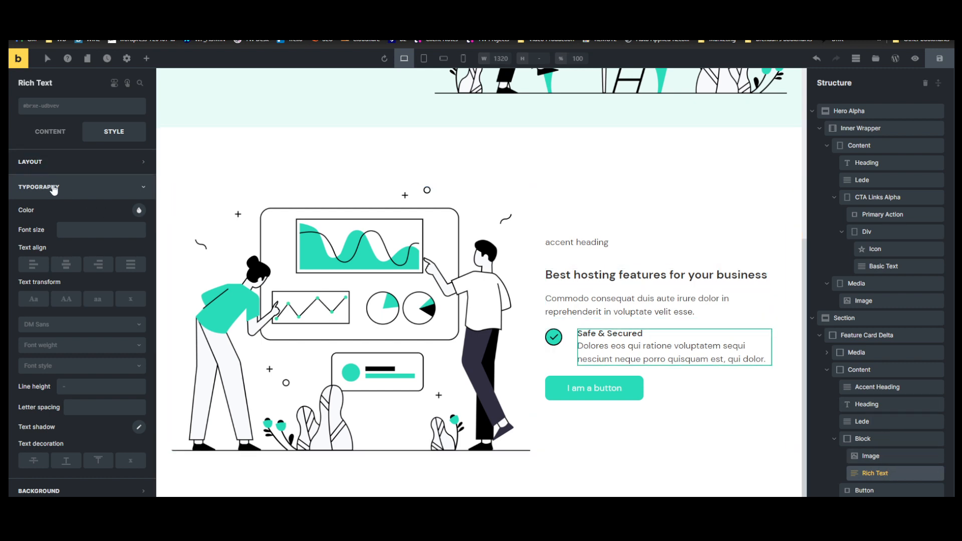
click(140, 211)
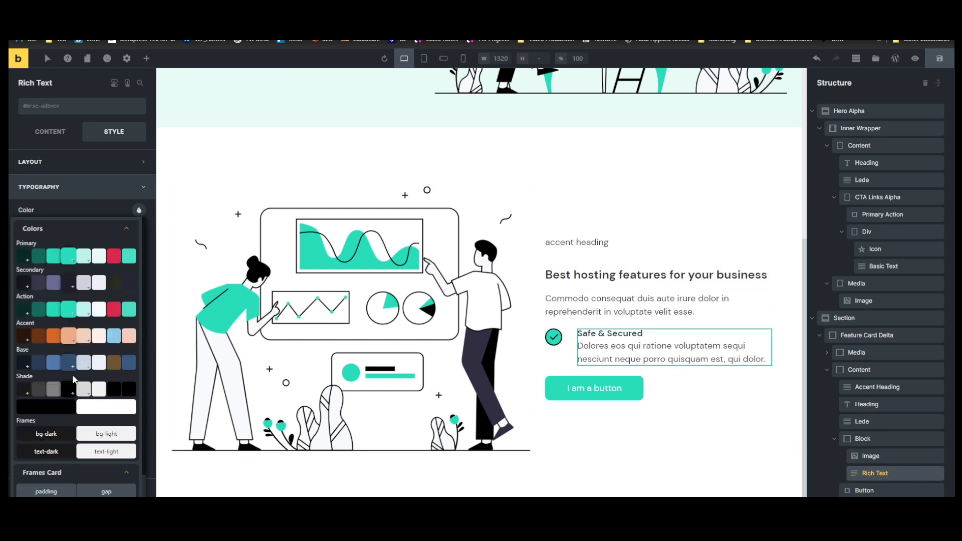
mouse_move(72, 396)
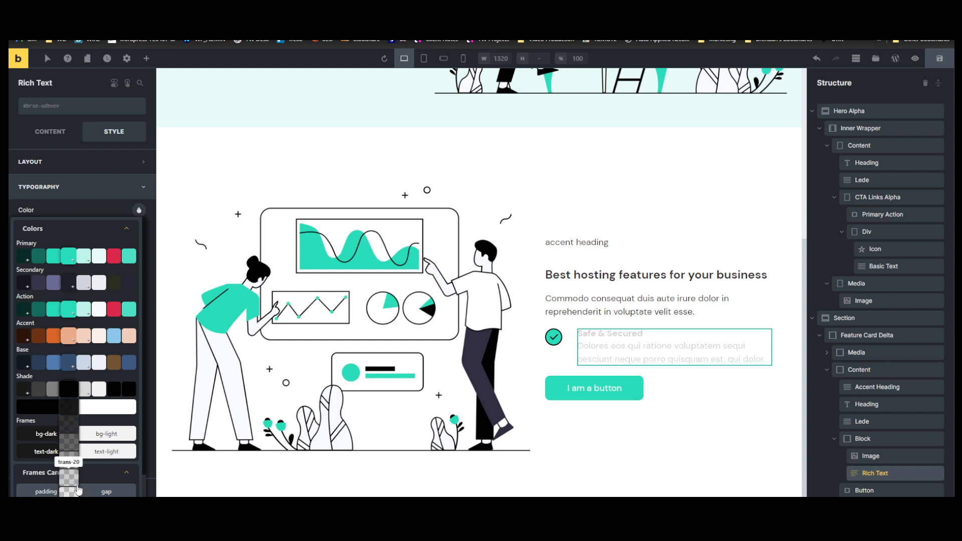
click(72, 434)
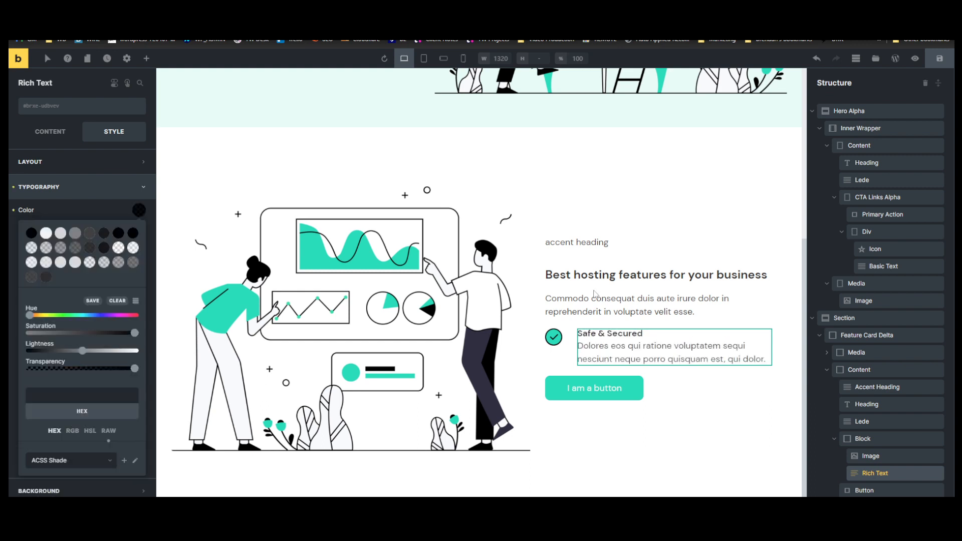
- Duplicate the Safe & Secured Block and change the title in the copy's rich text to "Dedicated Server"
click(933, 440)
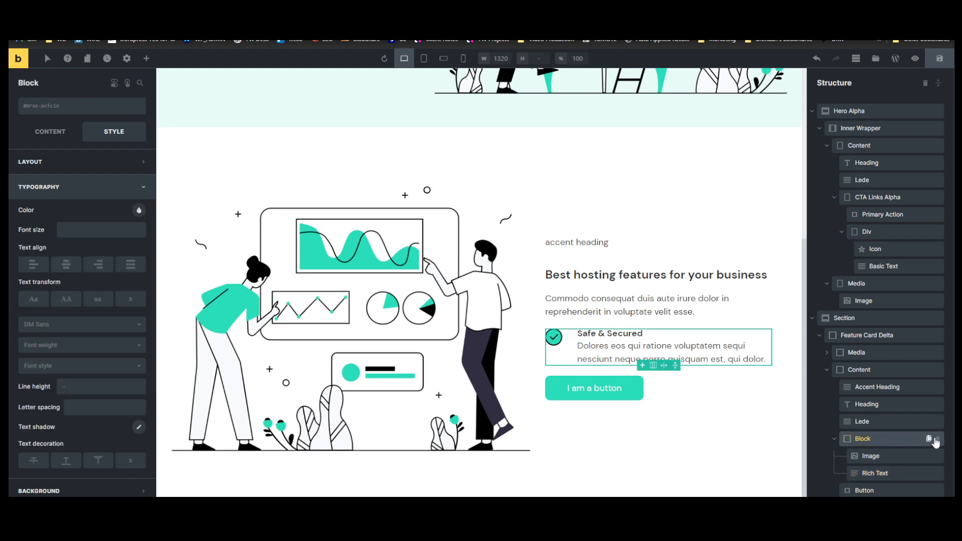
click(929, 439)
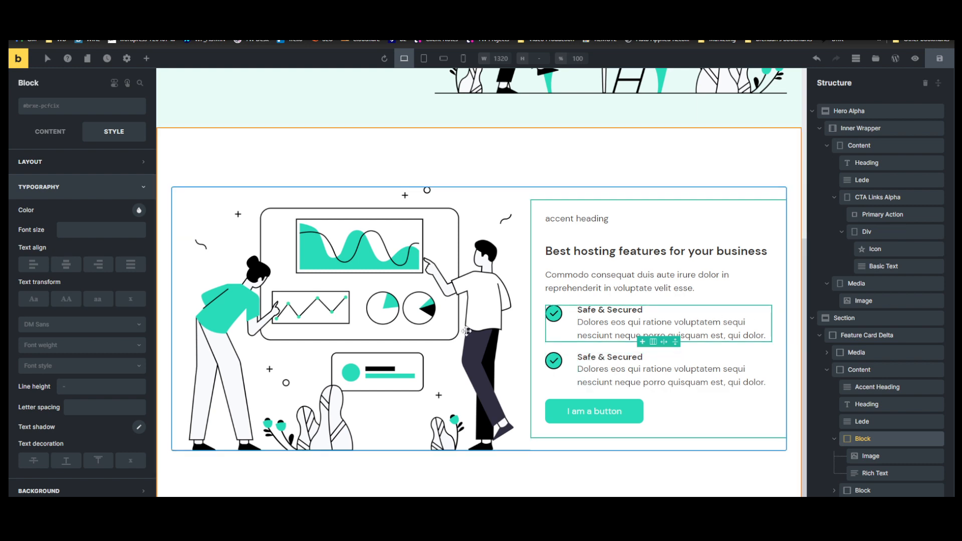
click(42, 170)
click(49, 133)
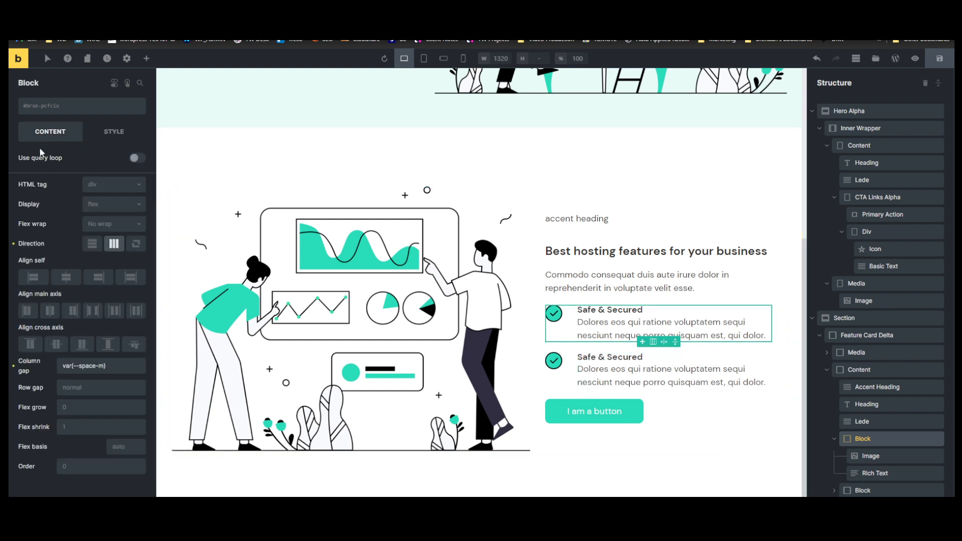
click(609, 367)
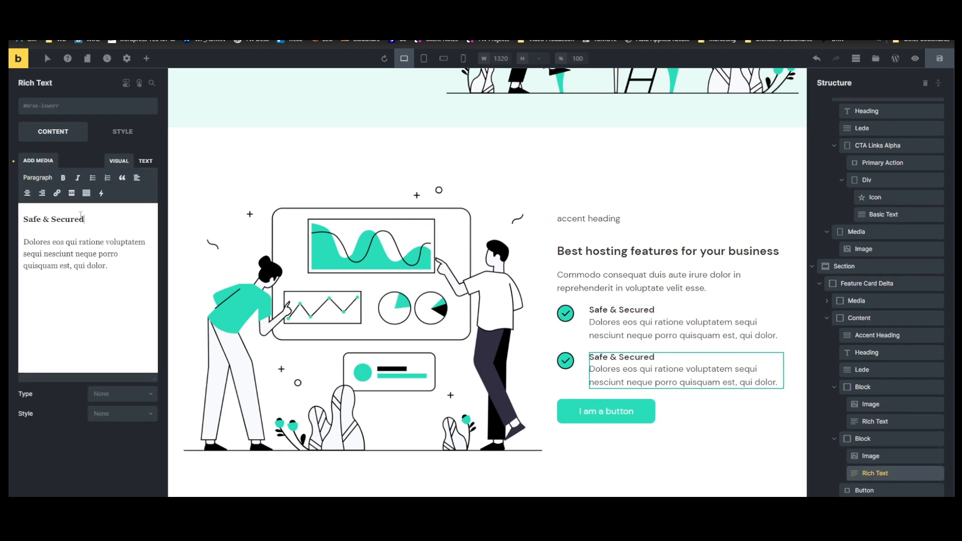
triple_click(80, 218)
text(Dedicated Server)
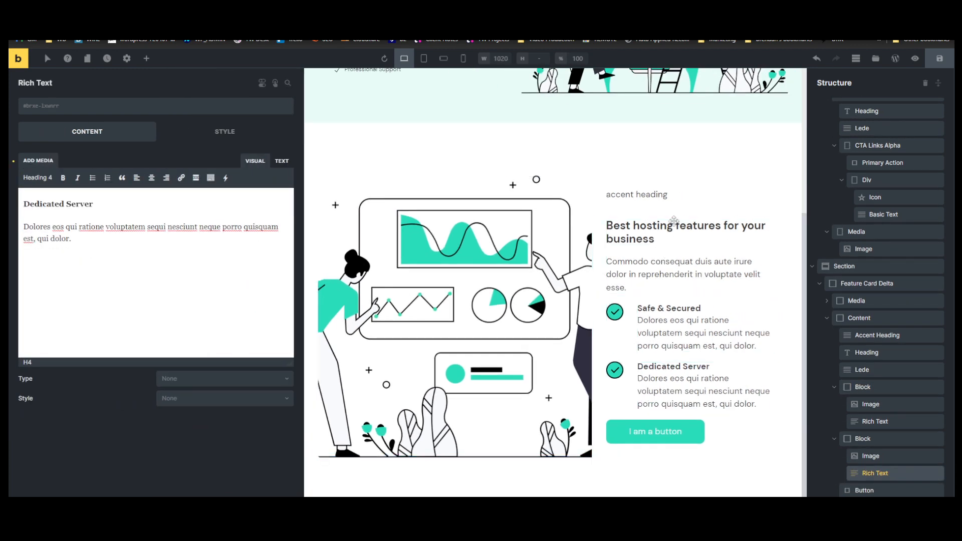
- Delete the Accent Heading above the features heading
click(673, 223)
click(889, 339)
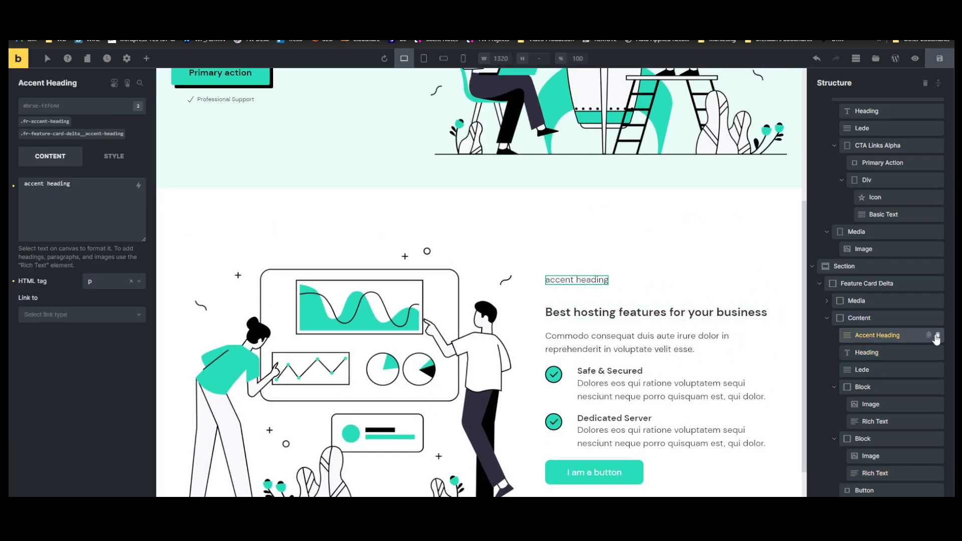
click(936, 338)
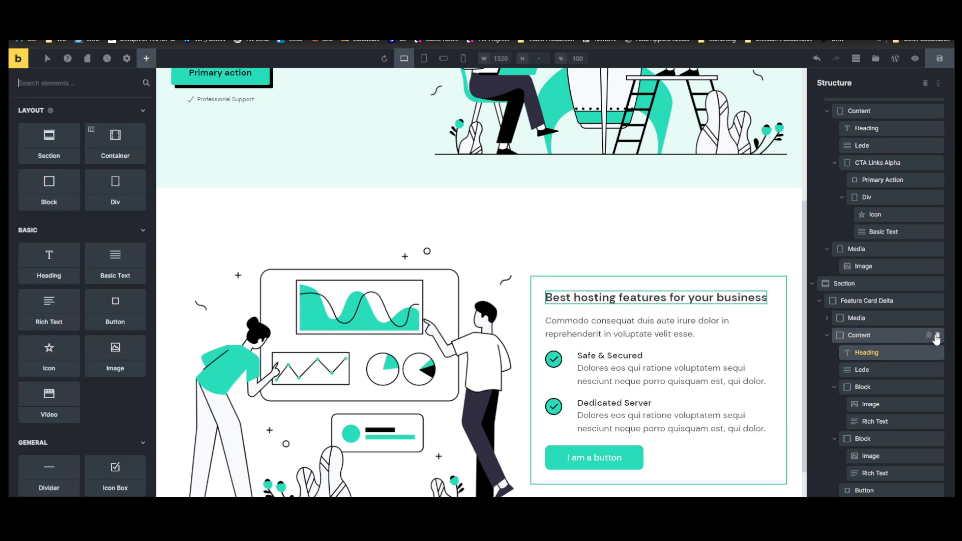
- Set the font size of the "Best hosting features for your business" heading to var(--text-xxl)
click(549, 225)
scroll(576, 225, down, 2)
click(601, 220)
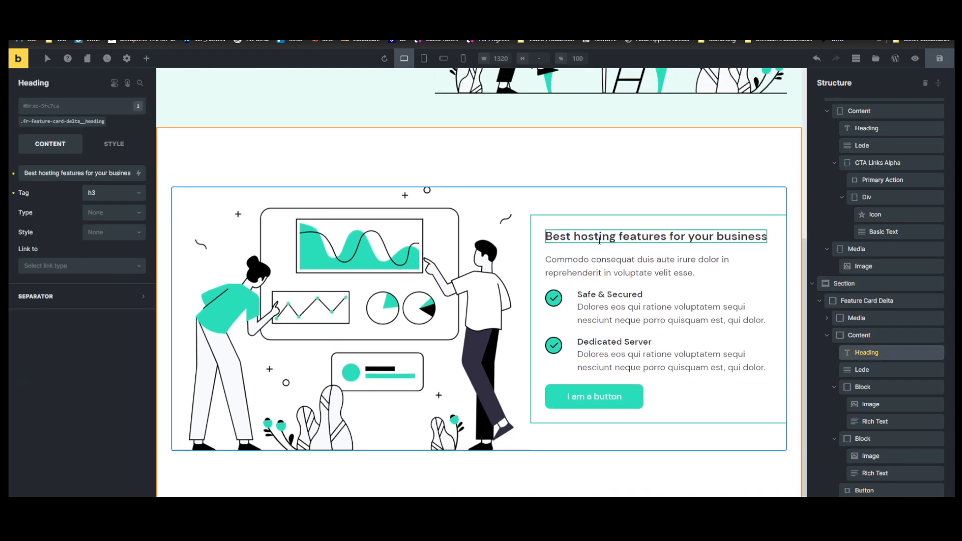
click(112, 145)
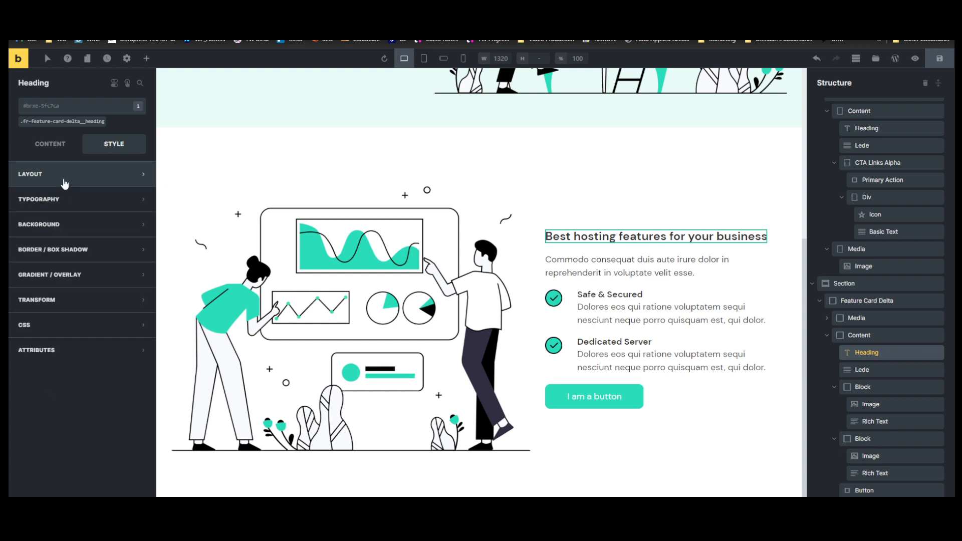
click(61, 199)
click(139, 224)
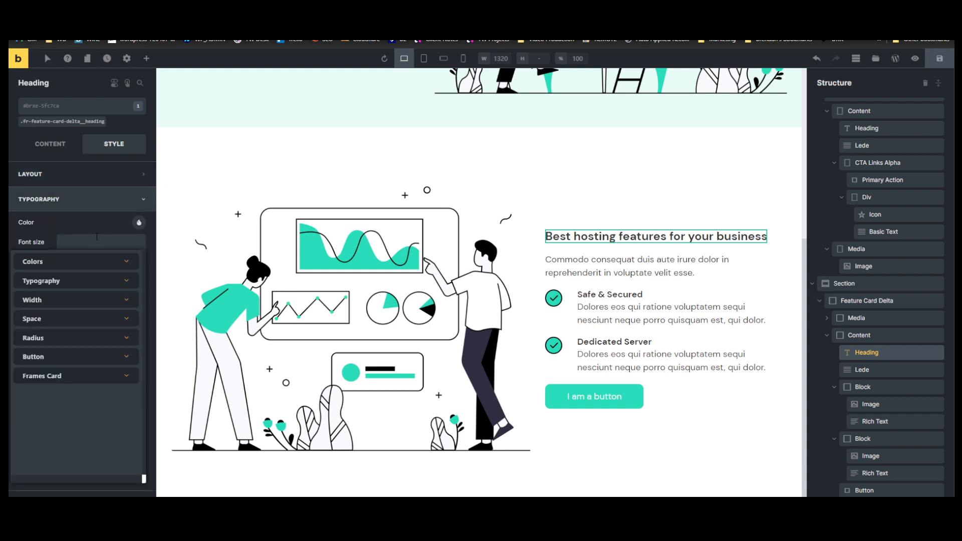
click(55, 281)
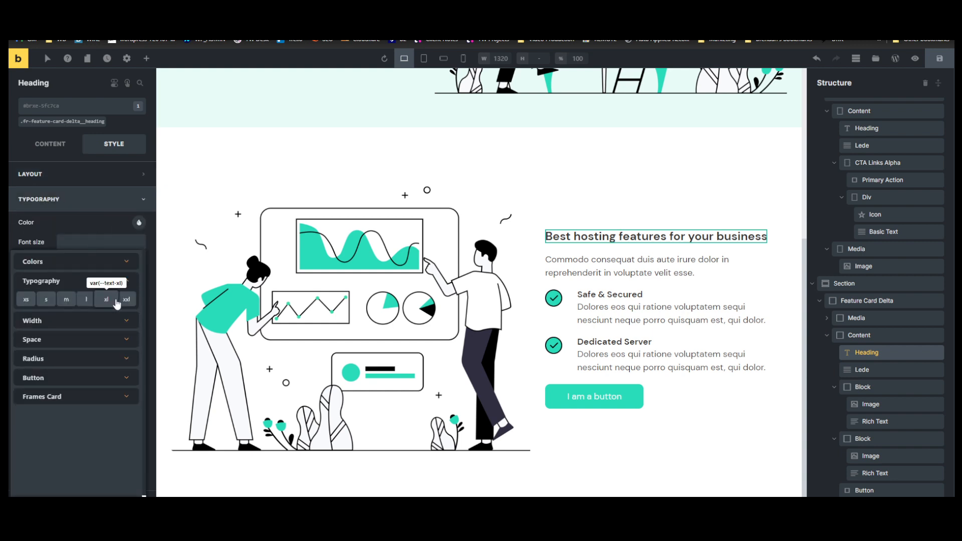
click(126, 299)
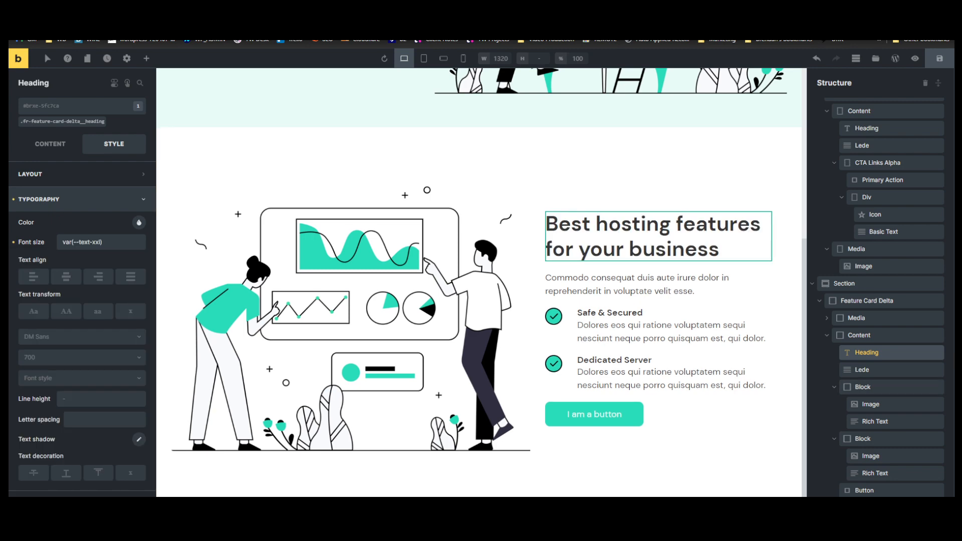
- Check the features section against the reference design and examine the layout of the section that follows it
key(alt+Tab)
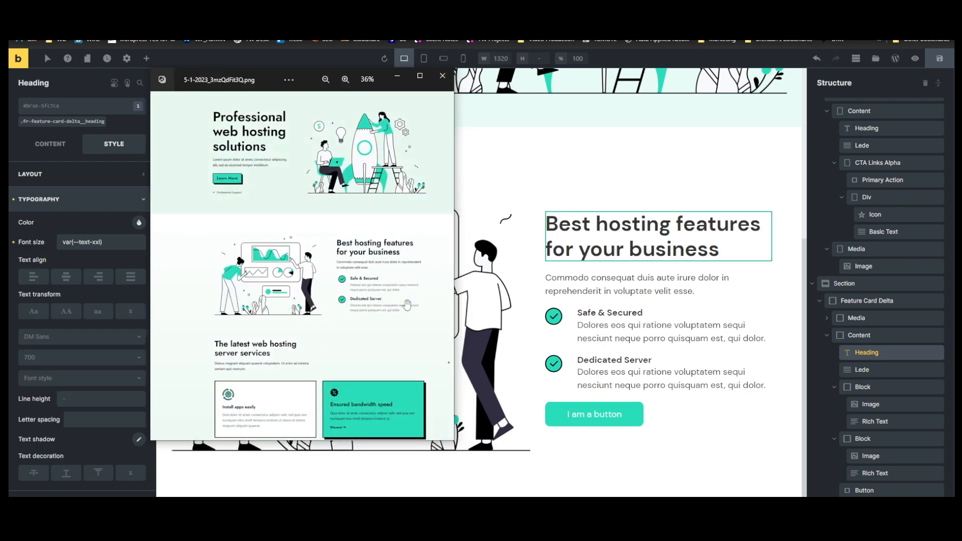
click(398, 79)
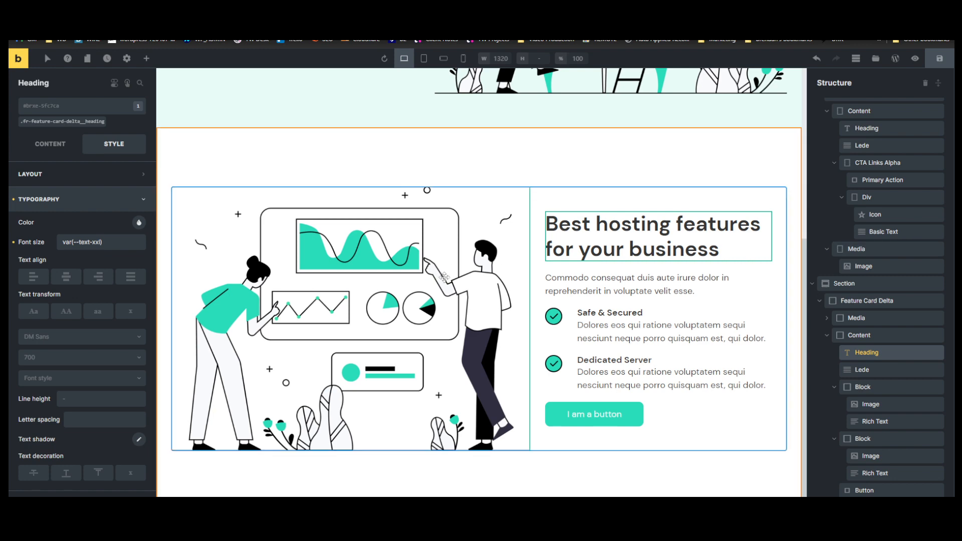
click(546, 448)
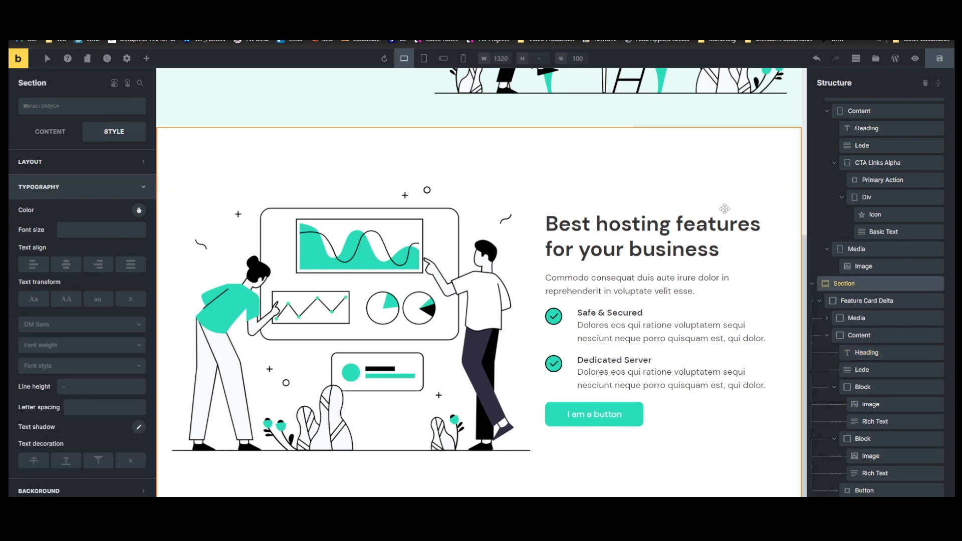
key(alt+Tab)
scroll(325, 308, down, 3)
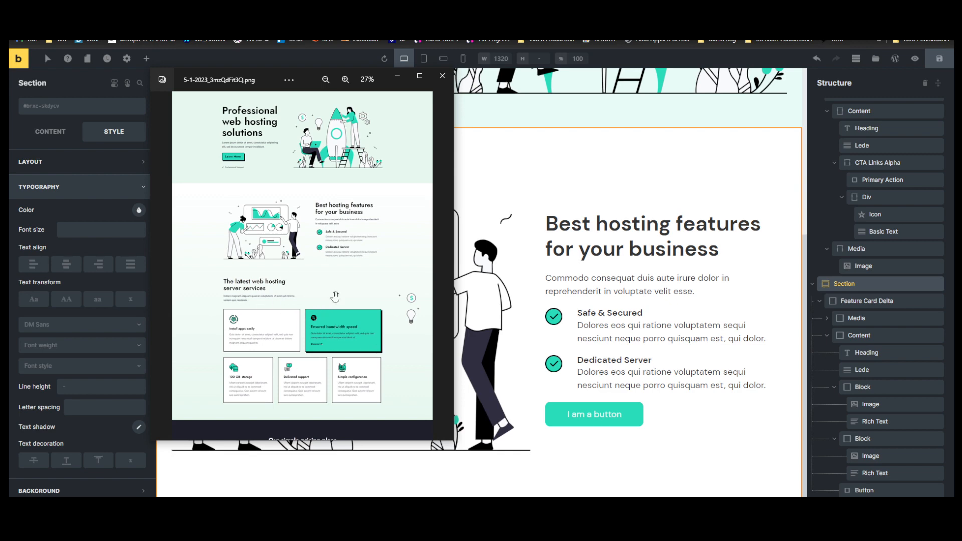
click(398, 76)
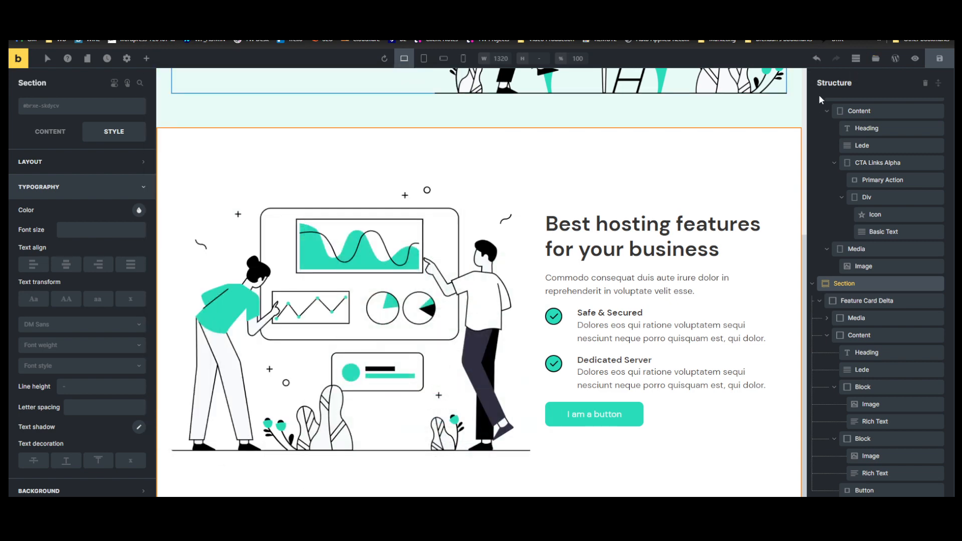
- Add a Section below the features and replace its empty Container with the Intro Bravo remote template
click(146, 58)
click(55, 147)
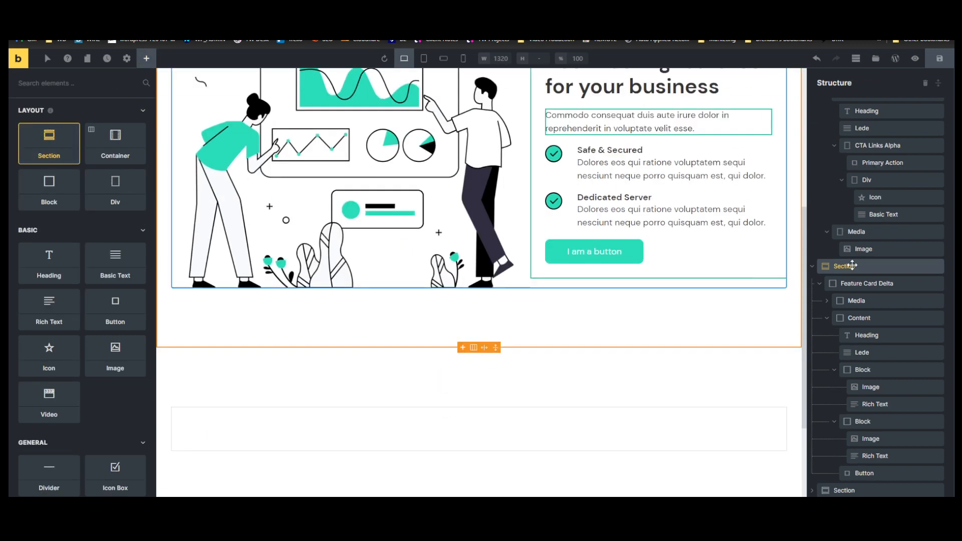
click(876, 64)
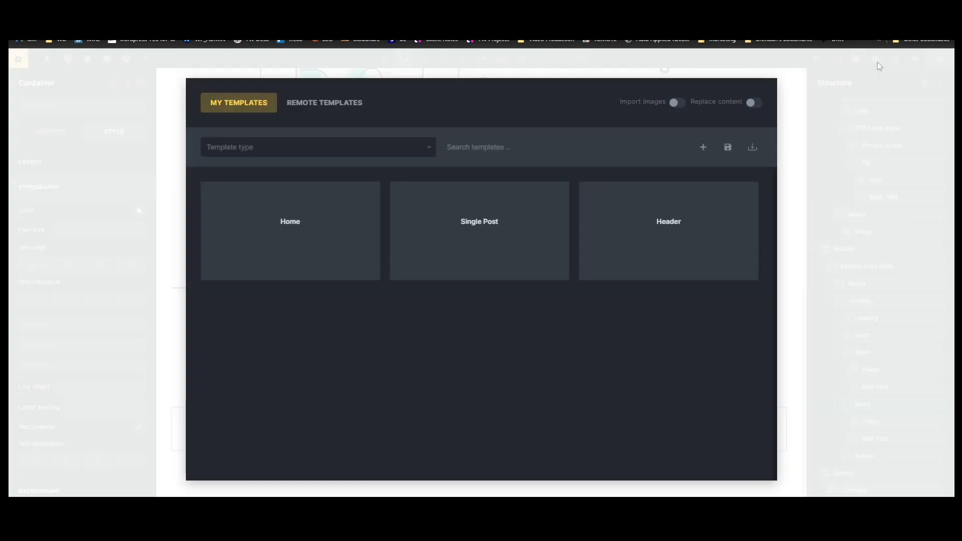
click(335, 102)
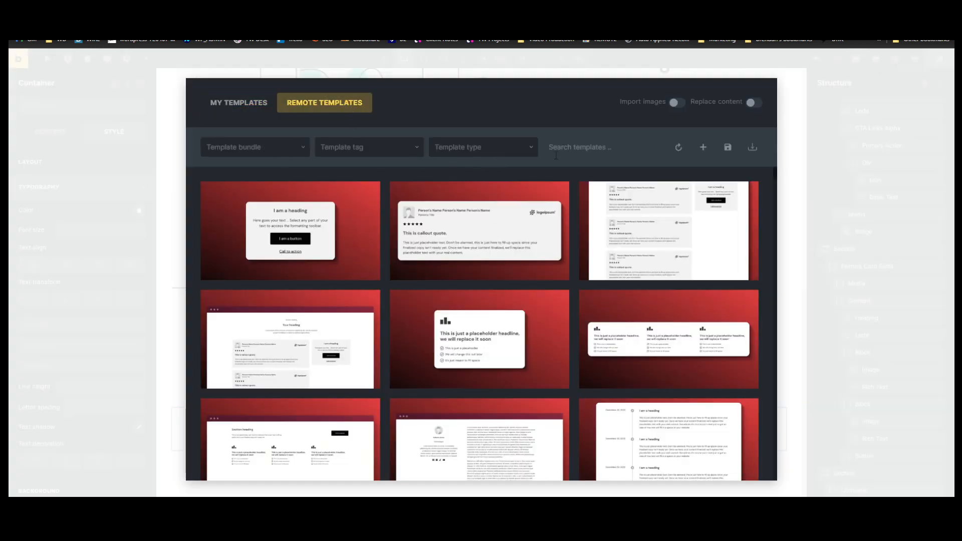
text(intro)
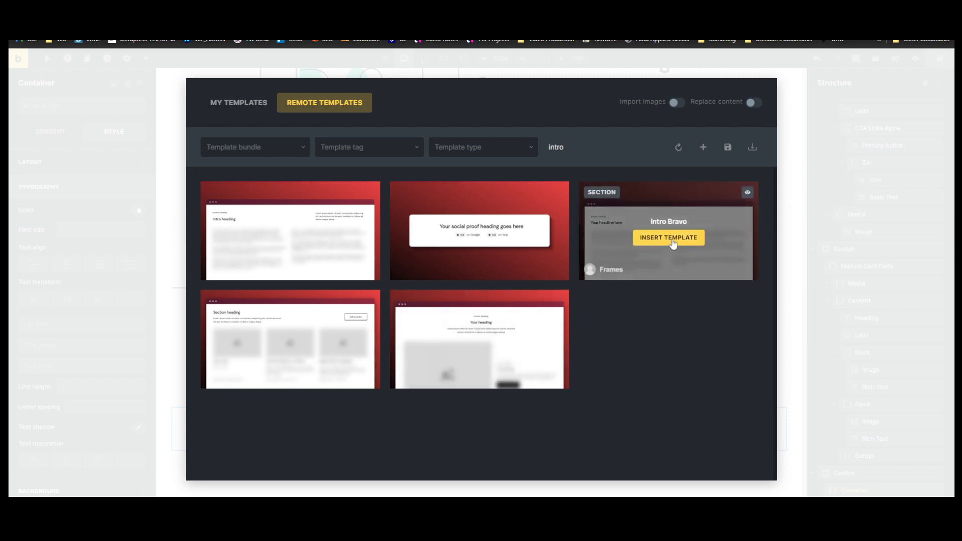
click(668, 238)
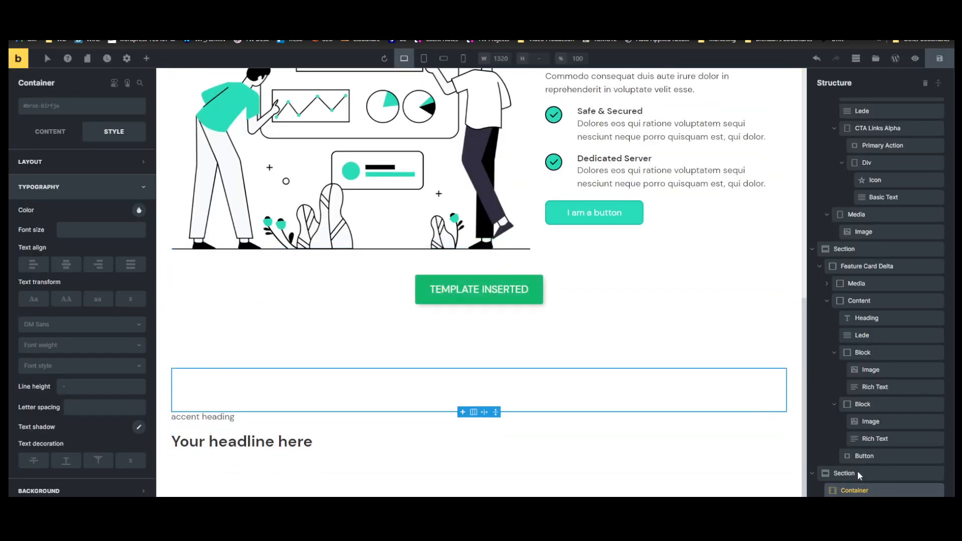
scroll(891, 481, down, 1)
click(938, 474)
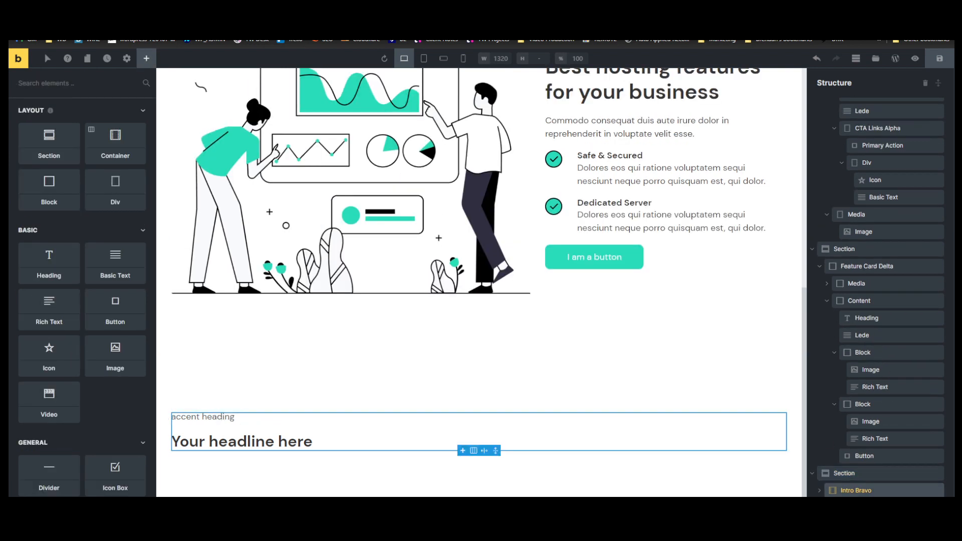
- Replace the Intro Bravo heading text with "The latest web hosting server services"
click(210, 444)
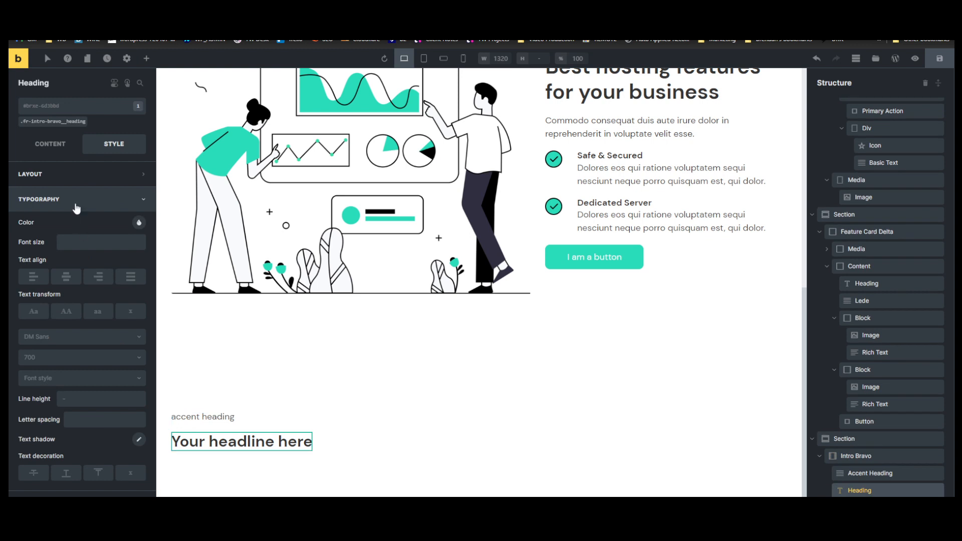
click(73, 201)
click(65, 178)
click(45, 149)
triple_click(81, 174)
text(The latest web hosting server services)
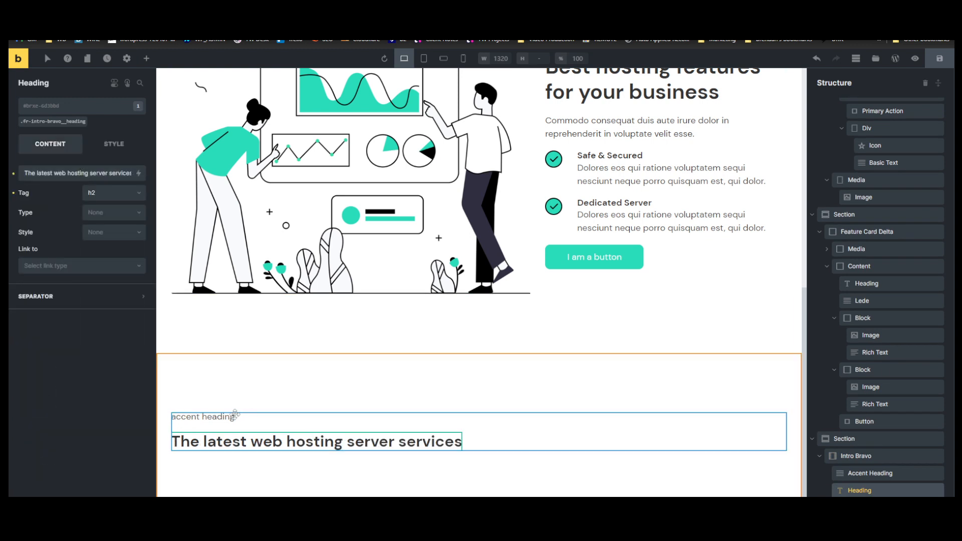
- Add a Basic Text below the services heading reading "Dolore magnam aliquam quaerat voluptatem. Ut enim ad minima veniam quis nostrum."
click(878, 468)
click(865, 487)
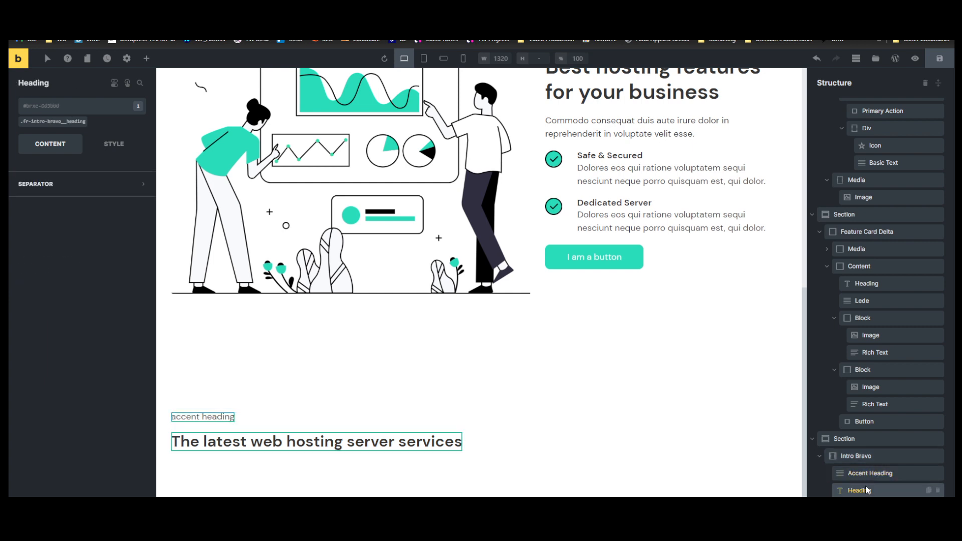
click(147, 59)
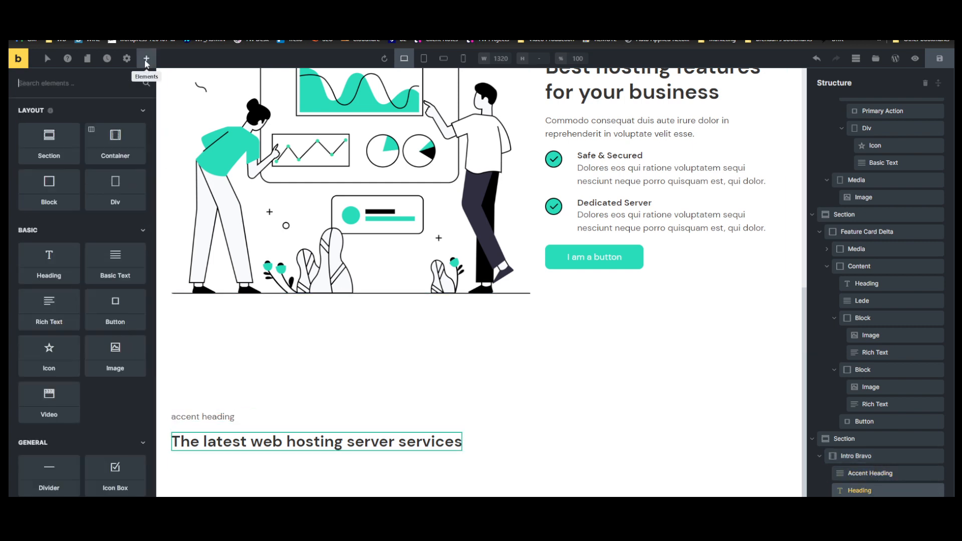
text(tex)
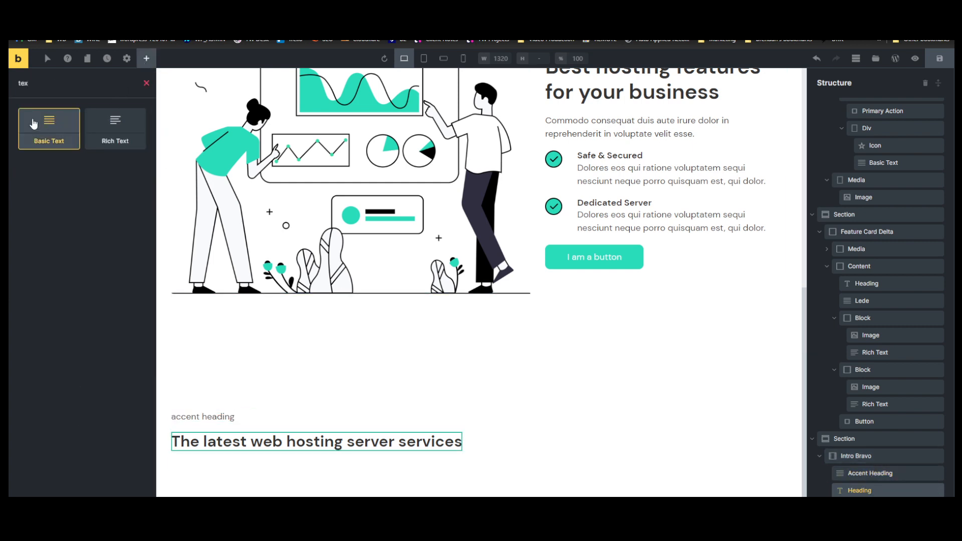
click(34, 122)
click(287, 471)
click(83, 191)
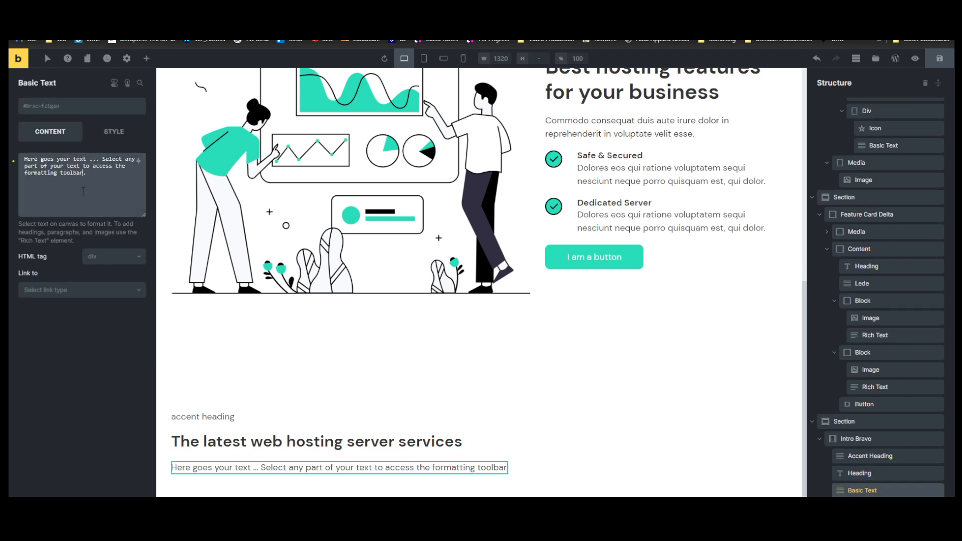
key(ctrl+a)
key(ctrl+v)
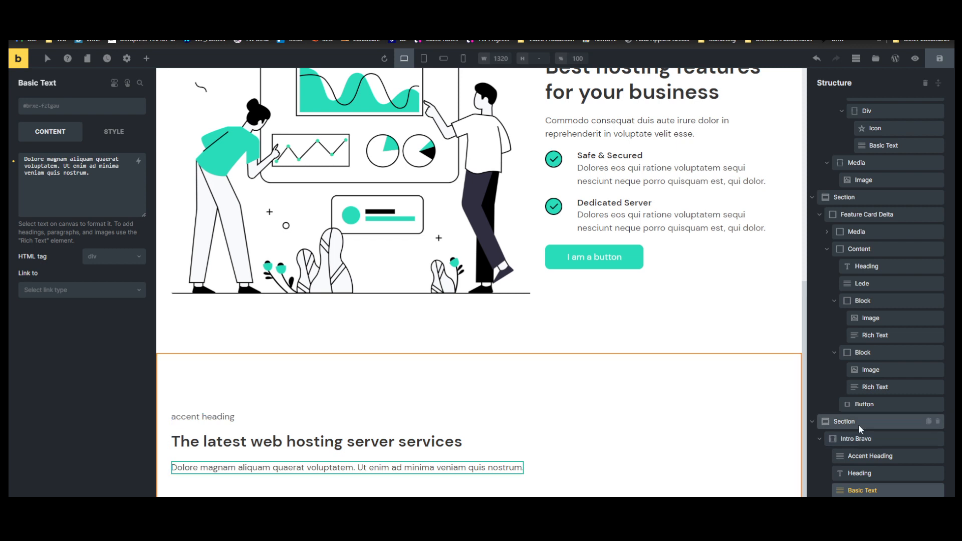
- Add a Container inside Intro Bravo below the text and apply the grid--2 class to it
click(861, 437)
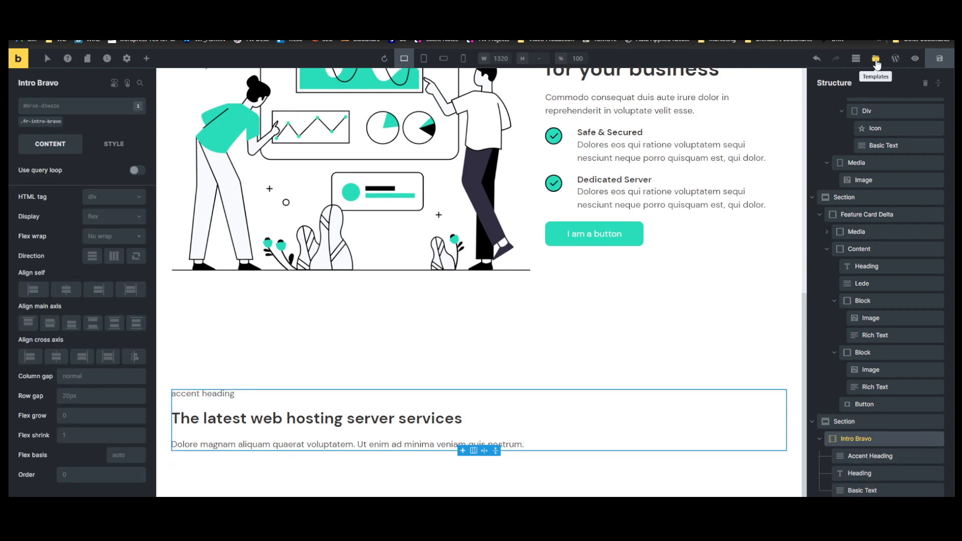
click(146, 58)
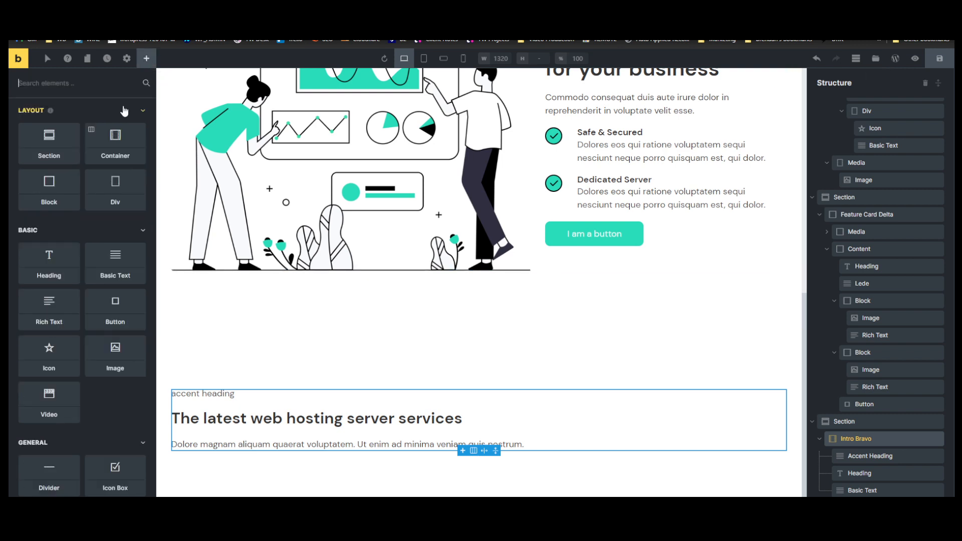
click(108, 141)
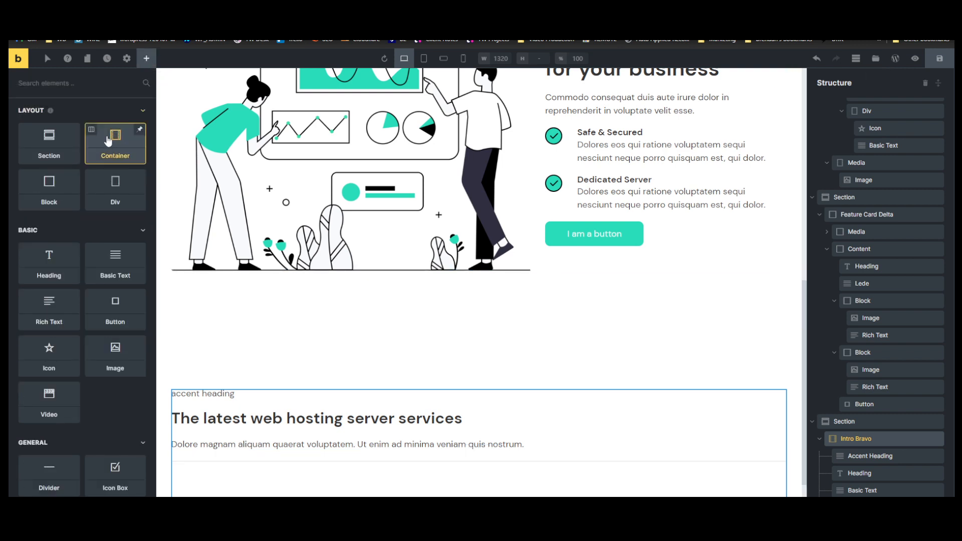
click(646, 487)
click(61, 107)
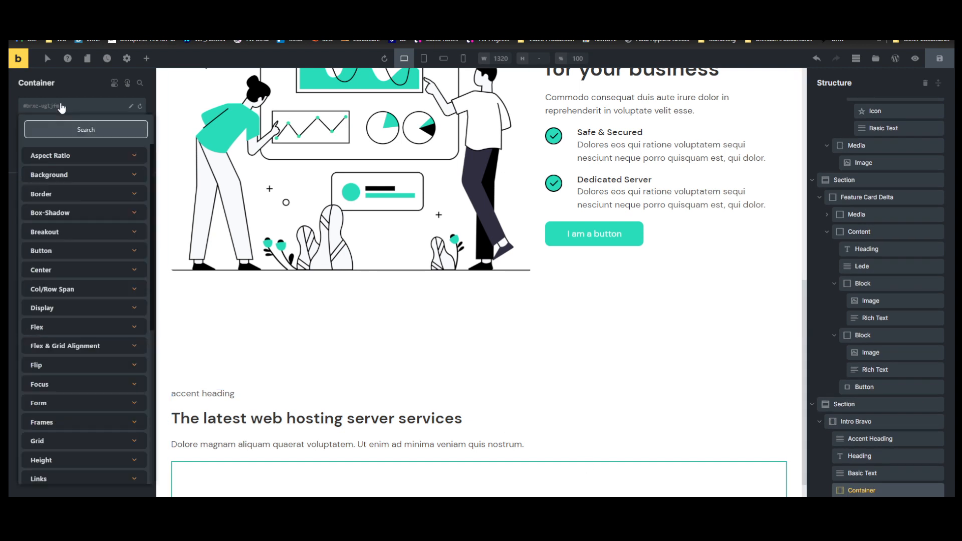
text(grid)
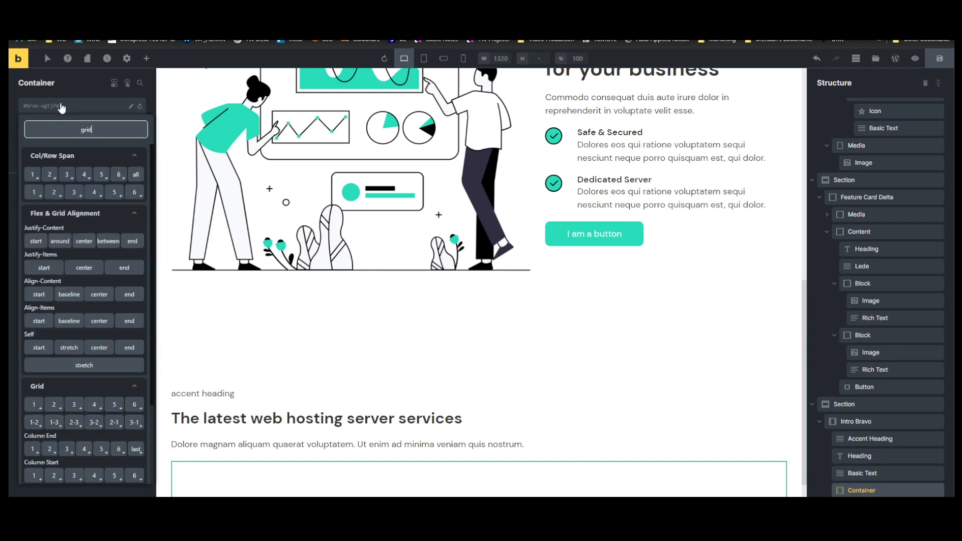
click(54, 406)
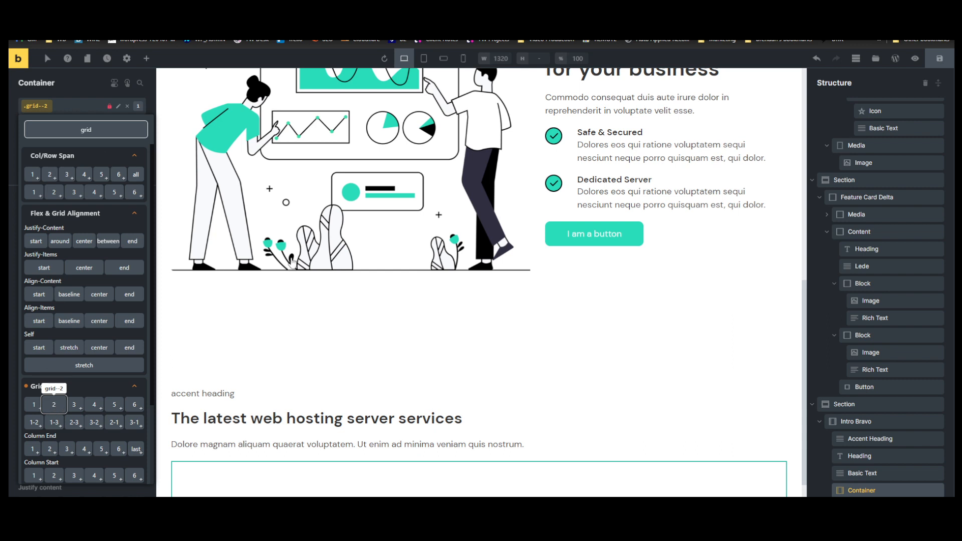
scroll(751, 436, down, 2)
click(855, 493)
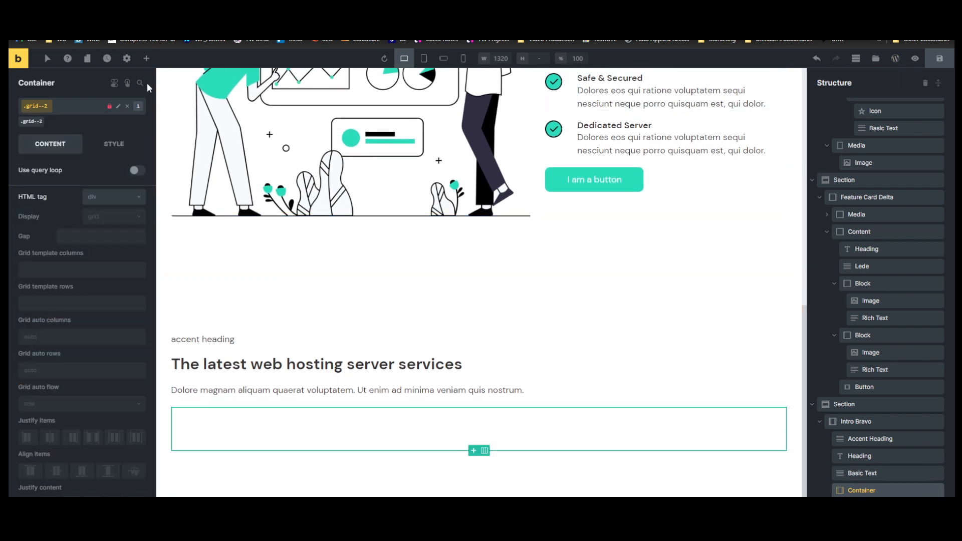
- Add two Blocks to the new grid Container and collapse the hero and features sections in the structure
click(147, 59)
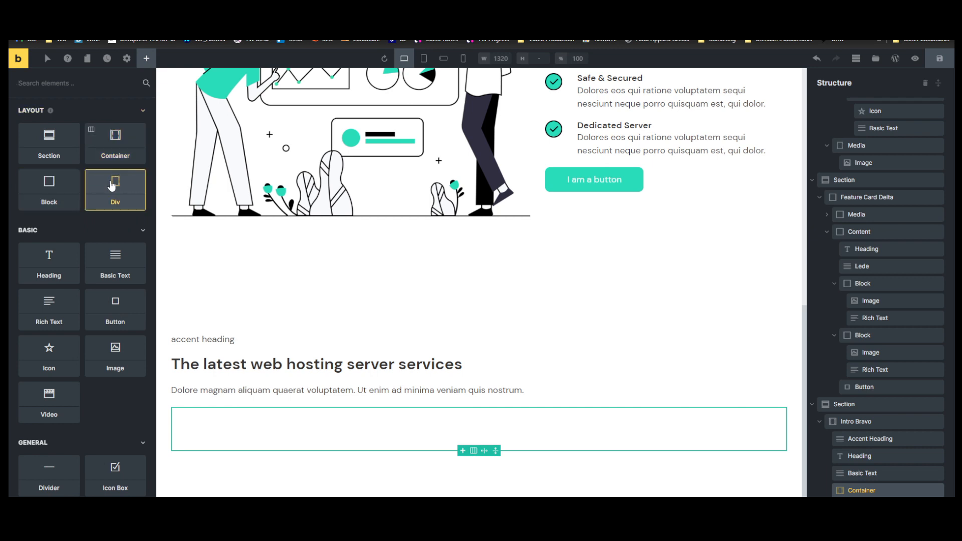
click(50, 186)
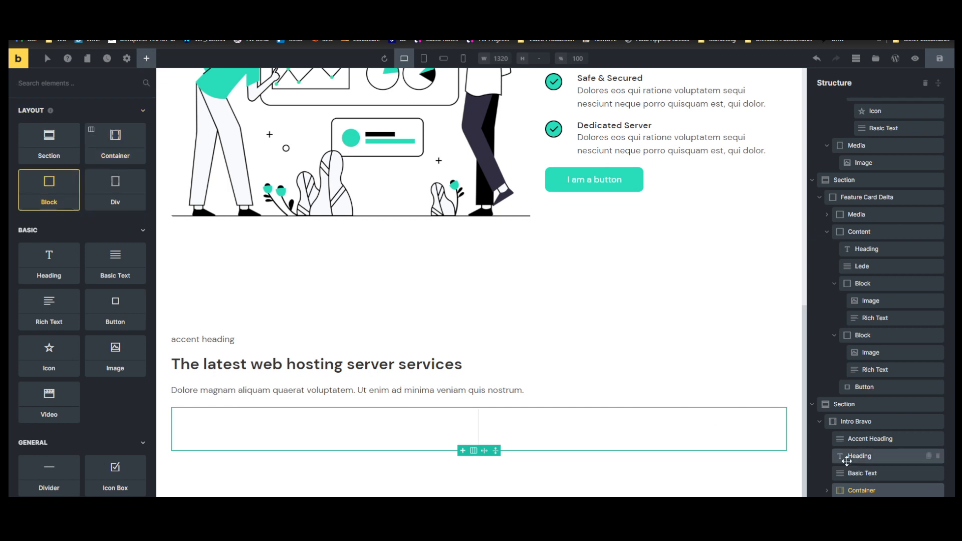
click(813, 180)
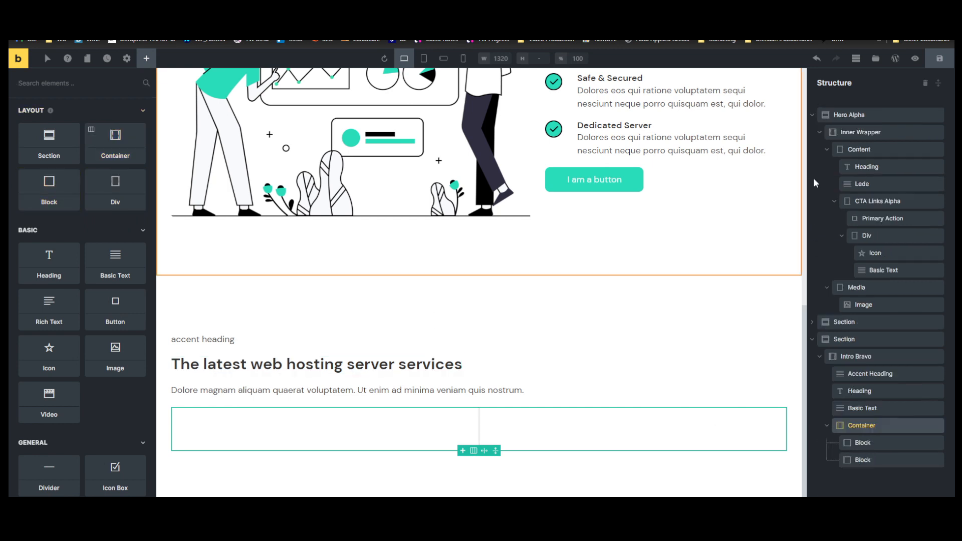
click(813, 116)
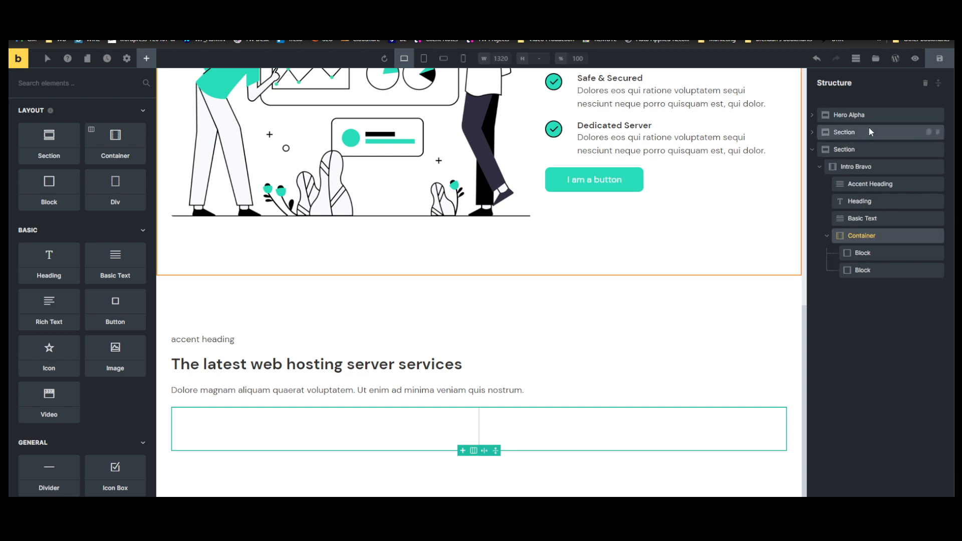
- Check the service cards in the reference design and add an Icon to the Container's first Block
click(870, 257)
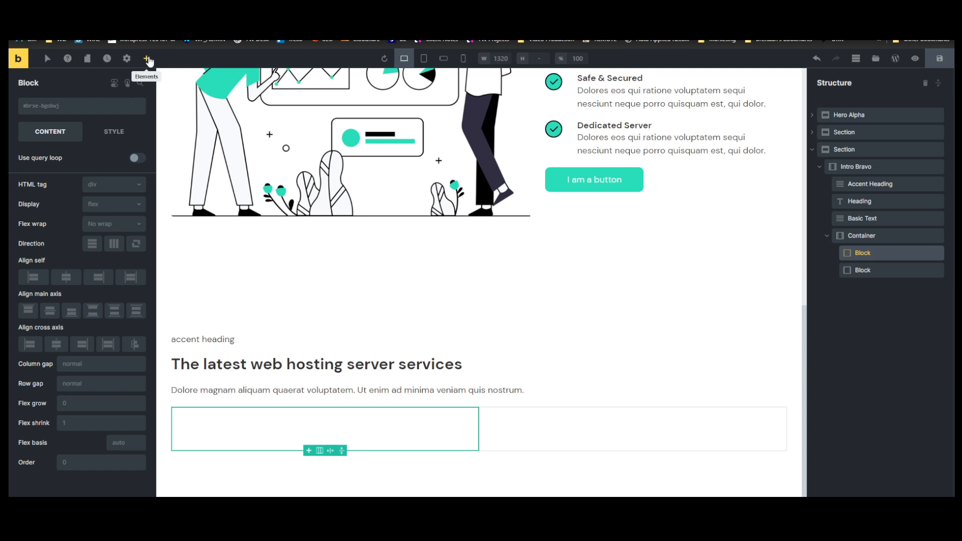
click(576, 505)
click(576, 505)
click(595, 505)
scroll(343, 295, down, 2)
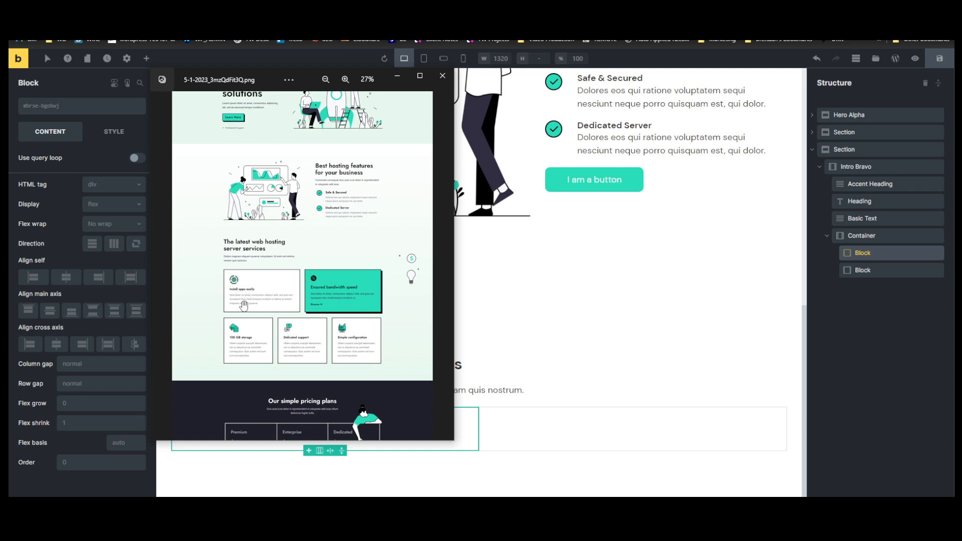
click(590, 333)
click(262, 419)
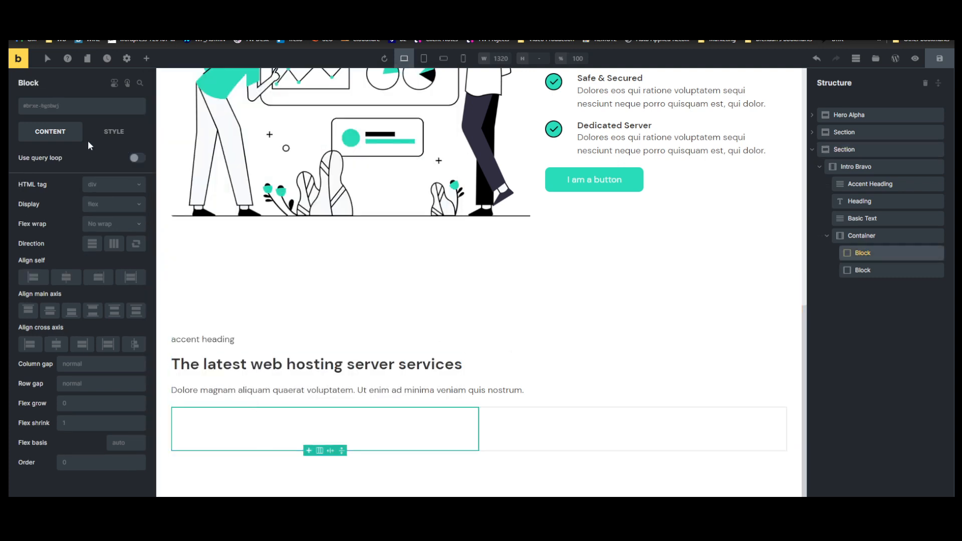
click(146, 58)
text(ico)
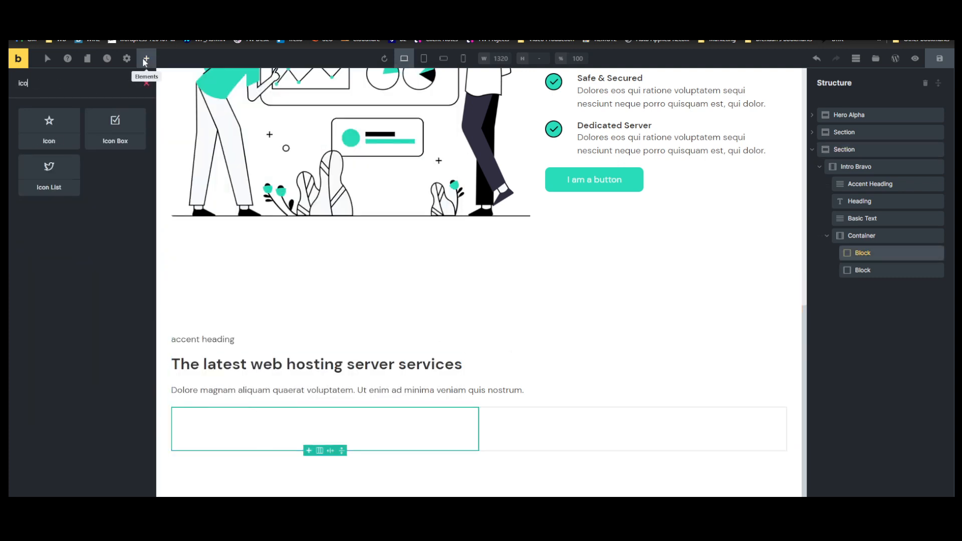
click(62, 125)
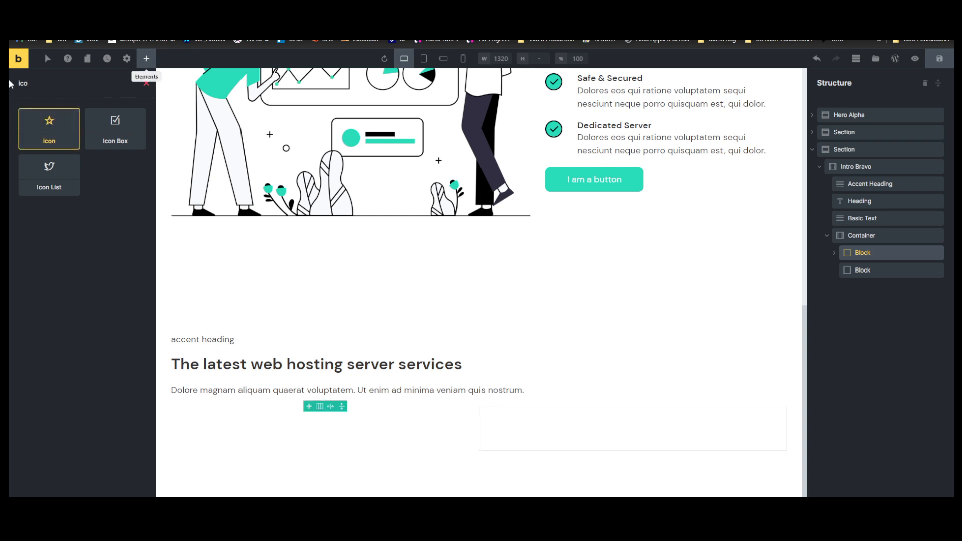
- Add a Rich Text and a Heading to the first Block, with the Heading placed between the Icon and the Rich Text
key(BackSpace)
key(BackSpace)
key(BackSpace)
text(tex)
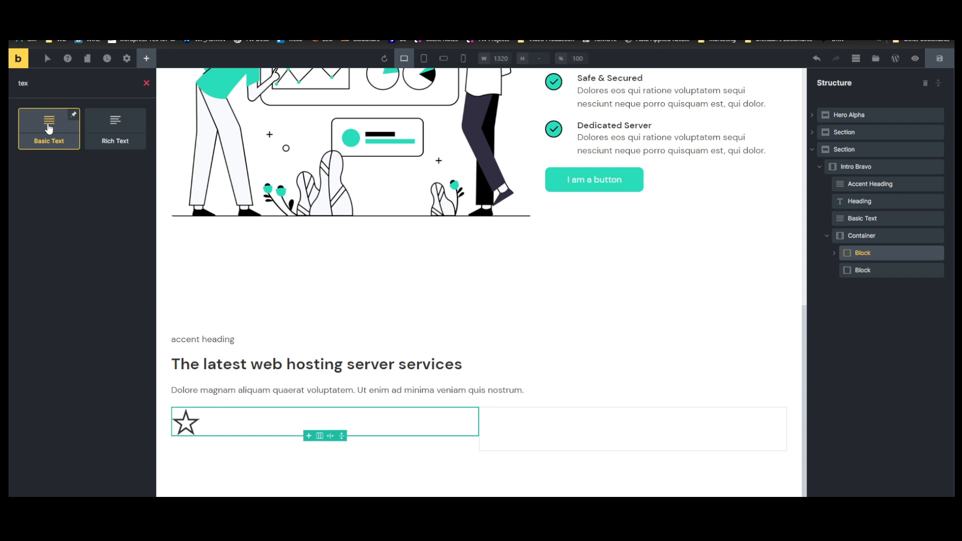
click(102, 131)
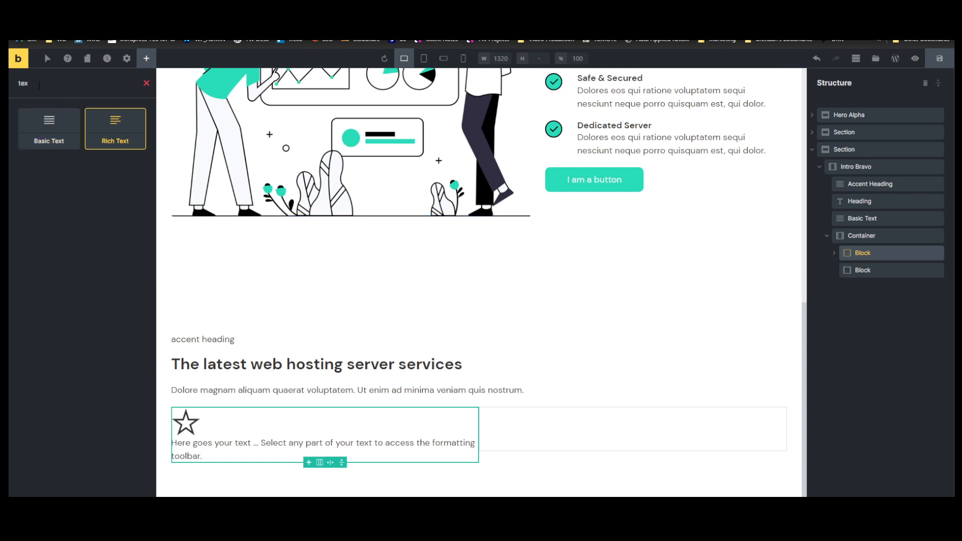
drag(39, 85, 8, 84)
text(hea)
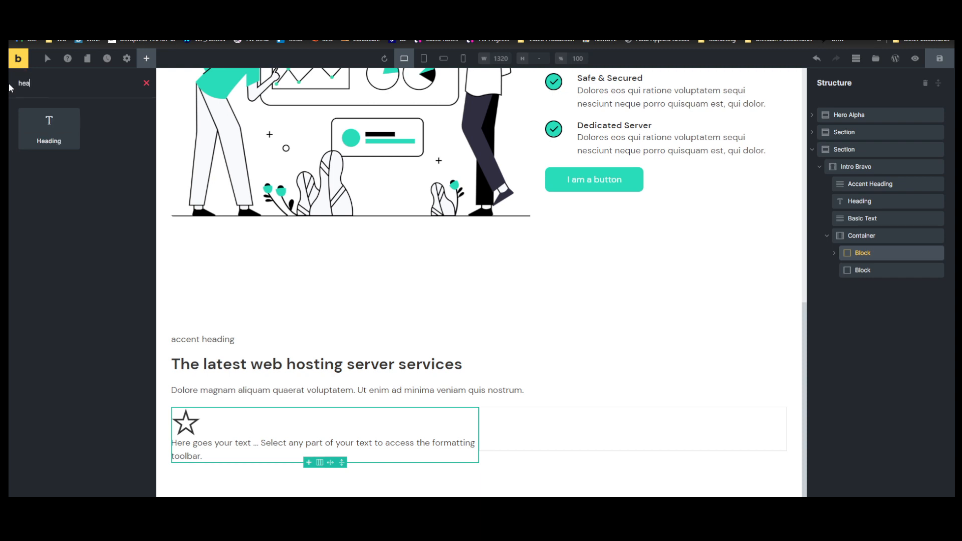
click(49, 128)
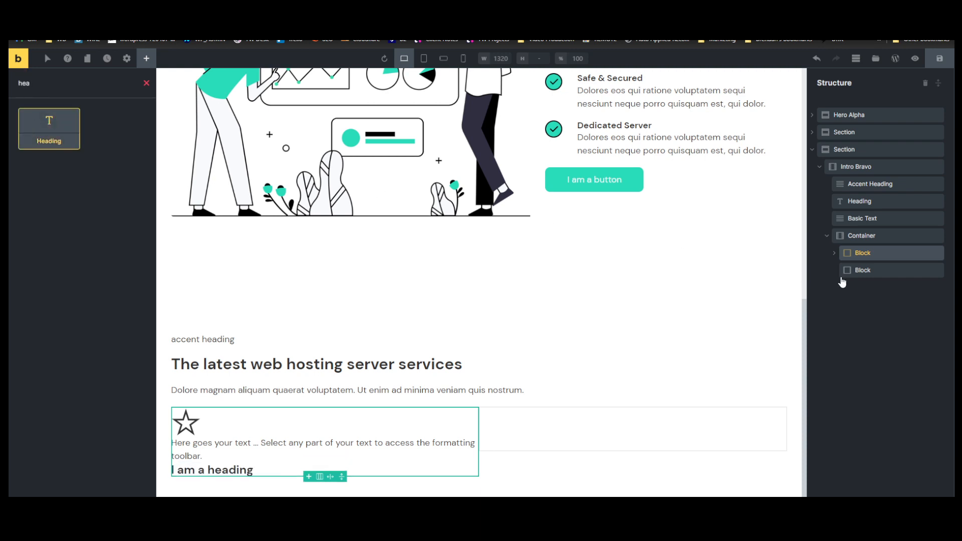
click(834, 253)
drag(874, 304, 877, 287)
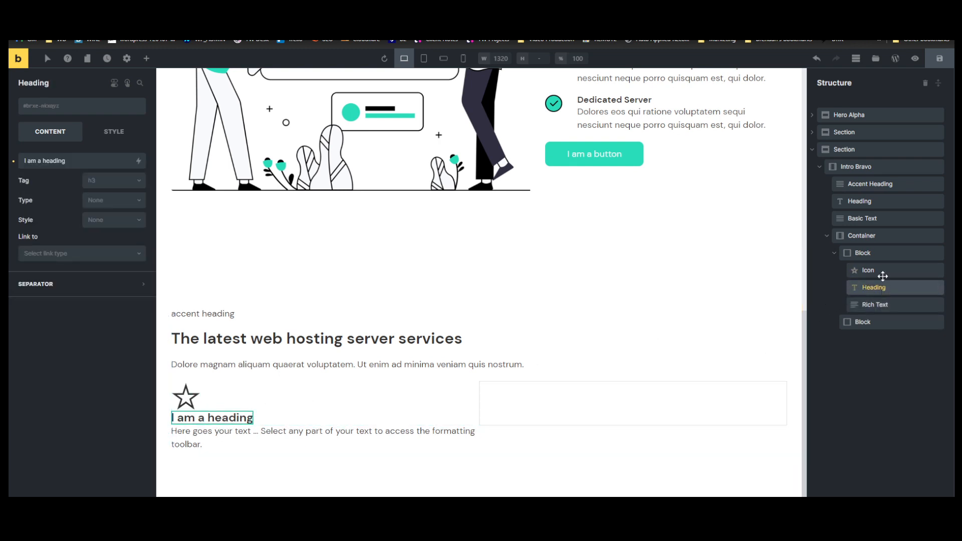
- Apply the gap--s and grid--s-1 classes to the grid Container holding the service cards
click(876, 253)
click(873, 241)
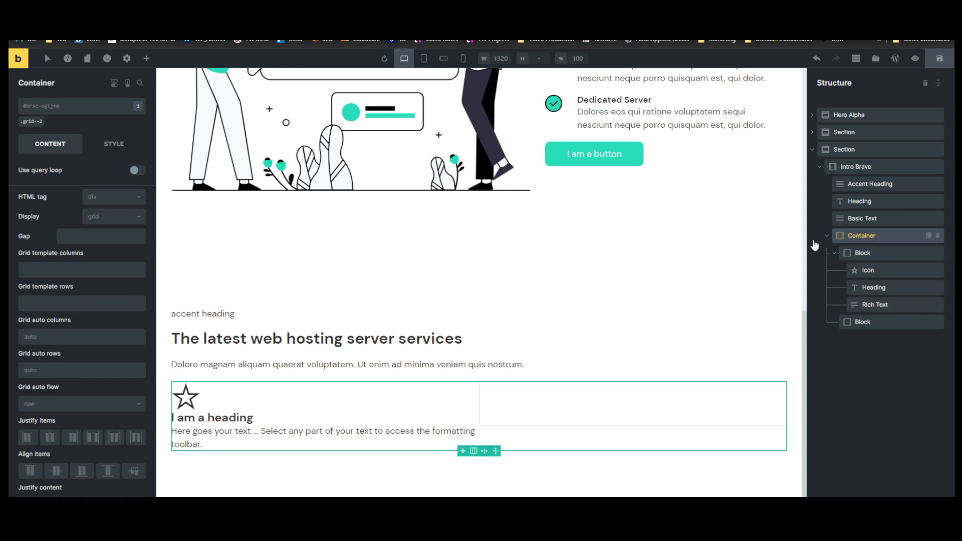
click(56, 109)
text(gap)
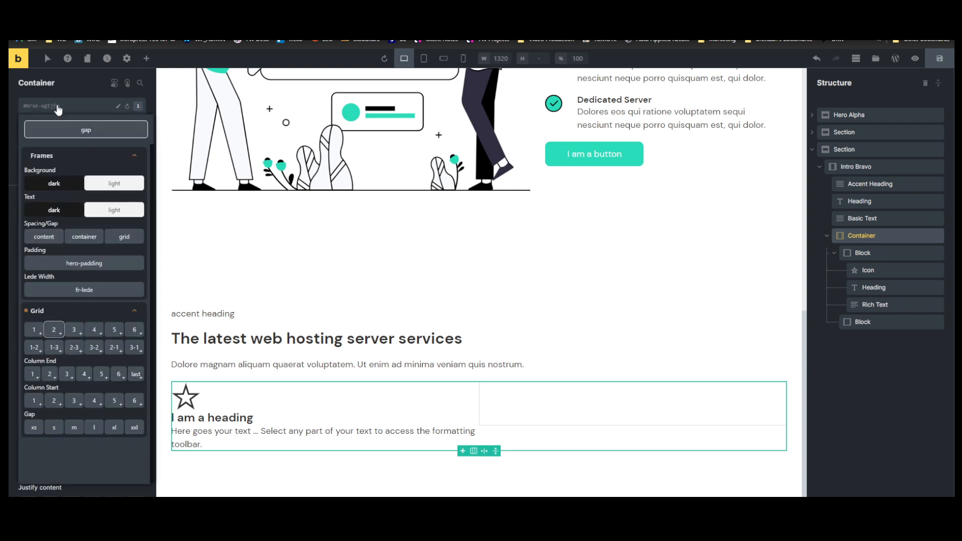
click(53, 428)
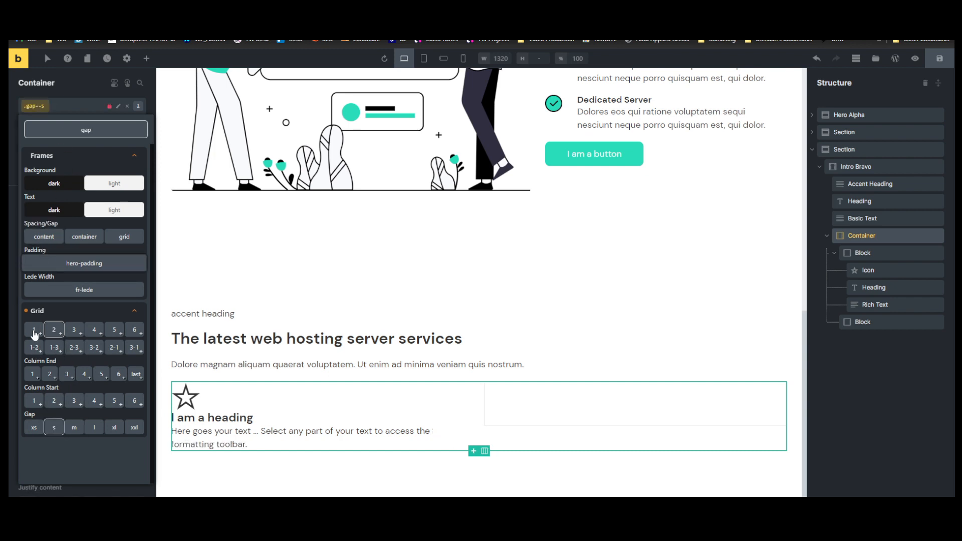
mouse_move(35, 331)
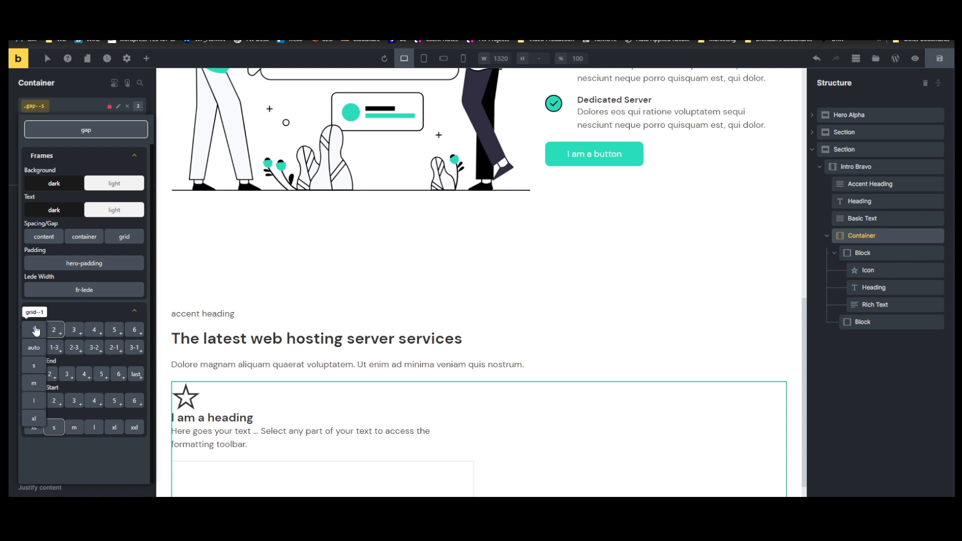
click(33, 368)
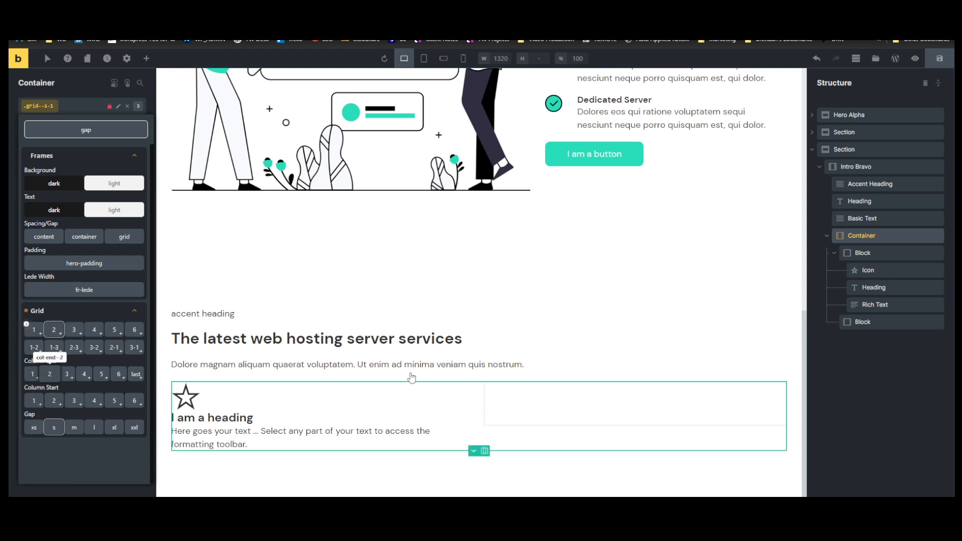
- Duplicate the first card Block with its icon, heading and text, and preview the section at the tablet breakpoint
click(882, 254)
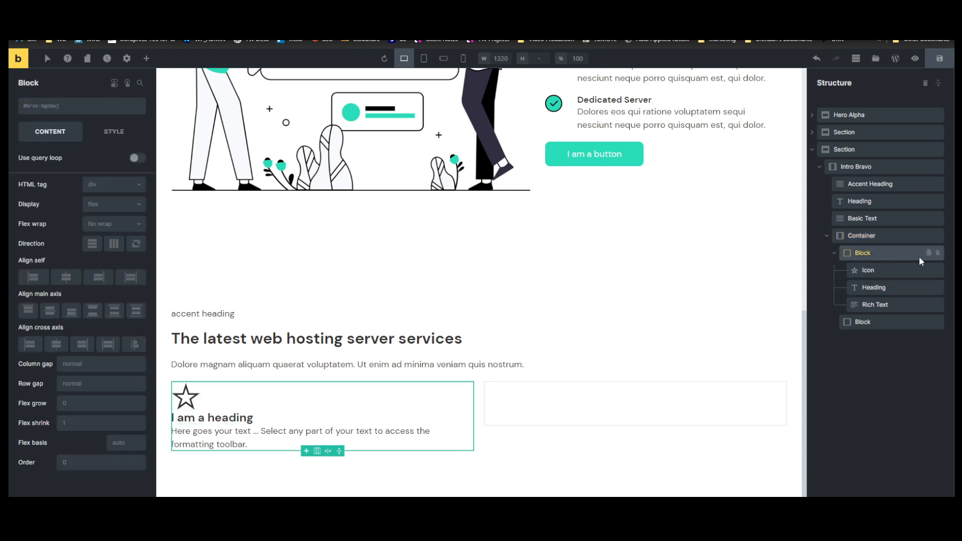
click(928, 253)
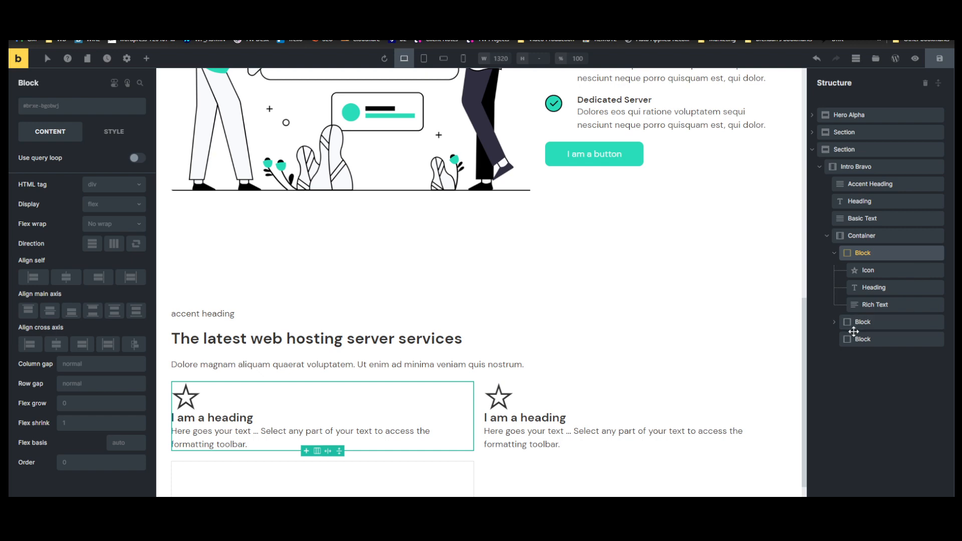
scroll(260, 301, down, 1)
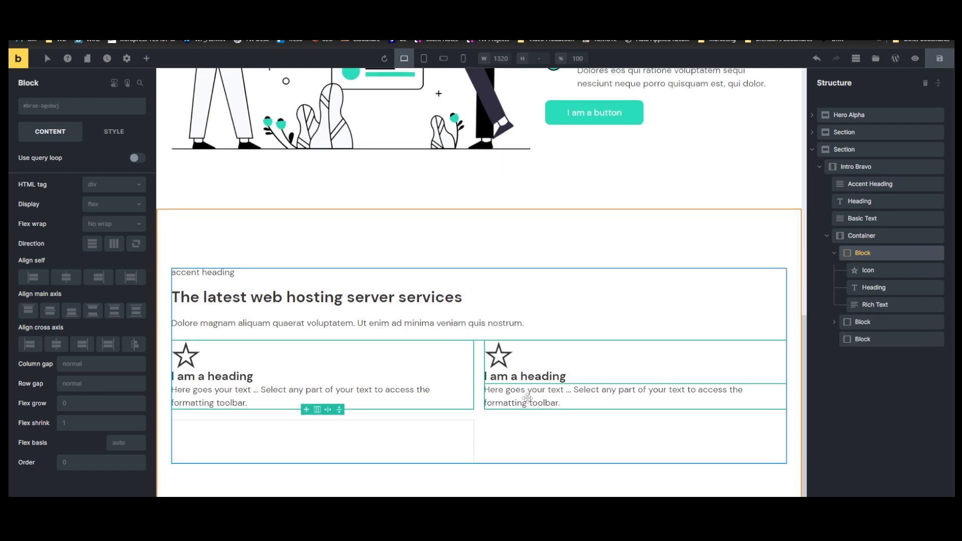
click(424, 59)
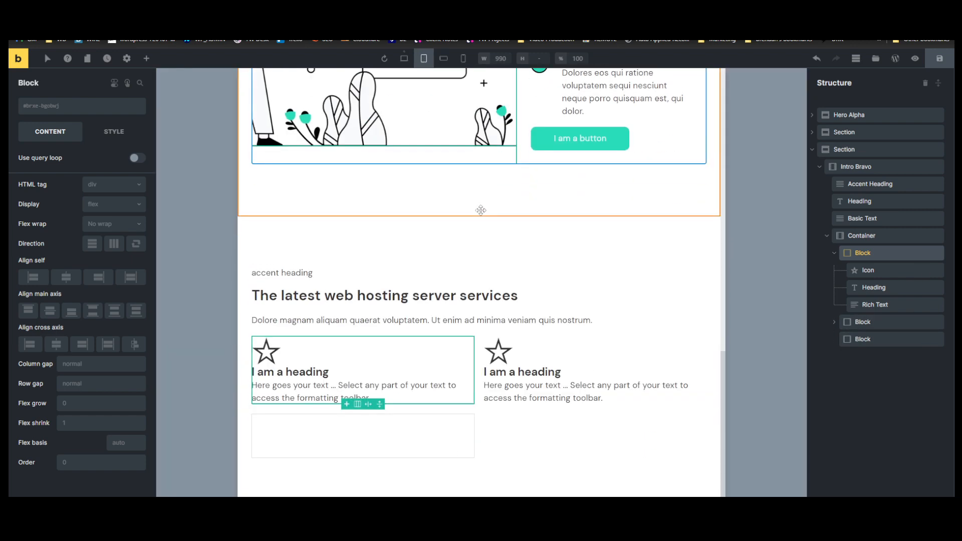
- Preview the services section at the mobile landscape and mobile portrait breakpoints, check the Container's classes, and return to the desktop view
click(446, 61)
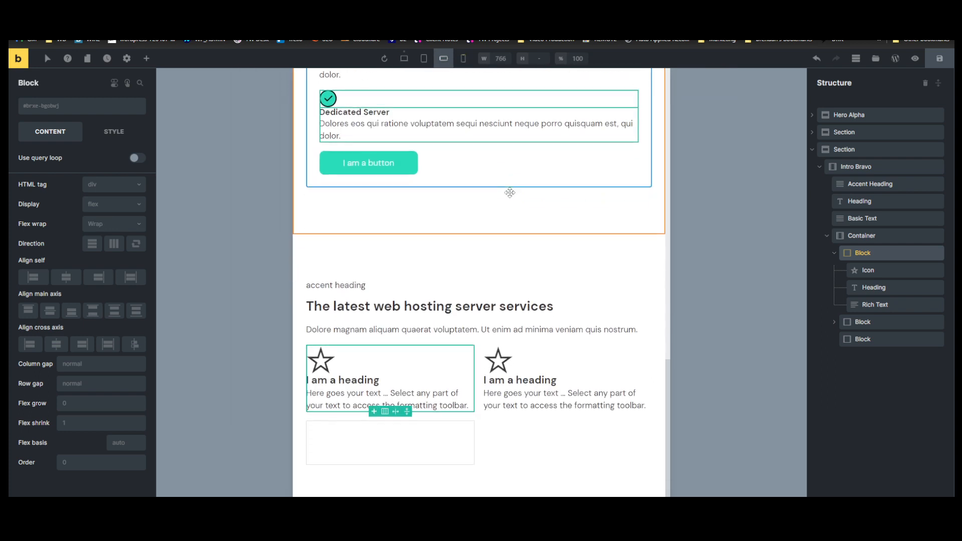
click(463, 58)
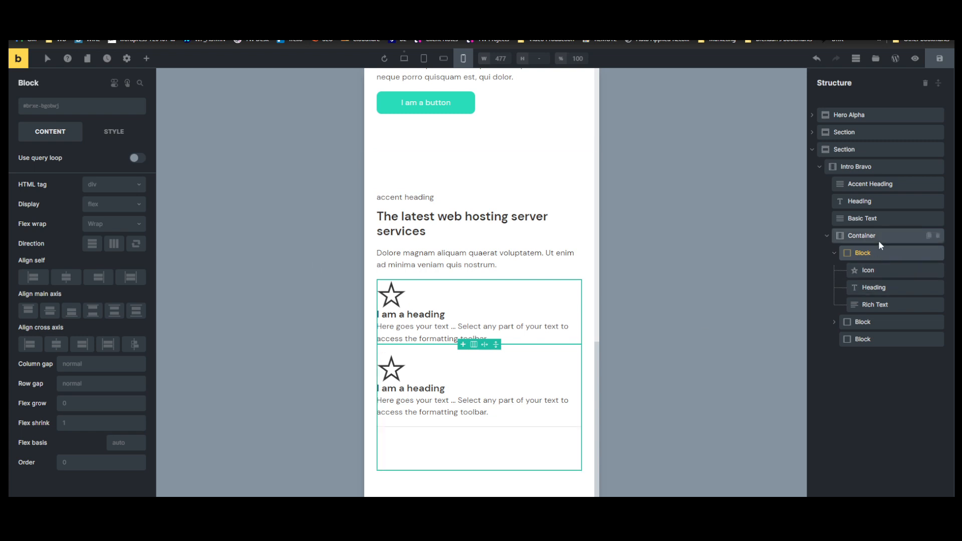
click(862, 235)
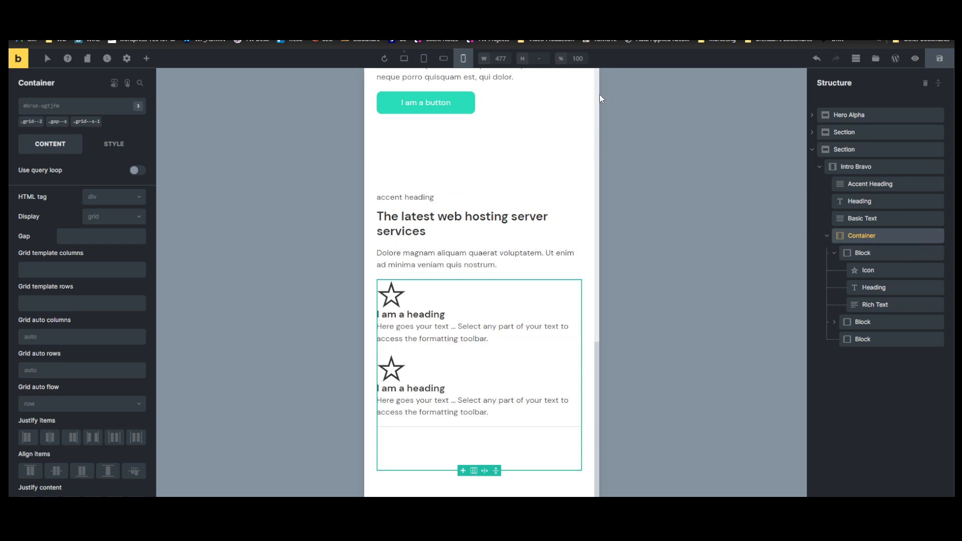
click(404, 58)
- Apply the card-alpha class to the first card Block in the services grid
click(365, 362)
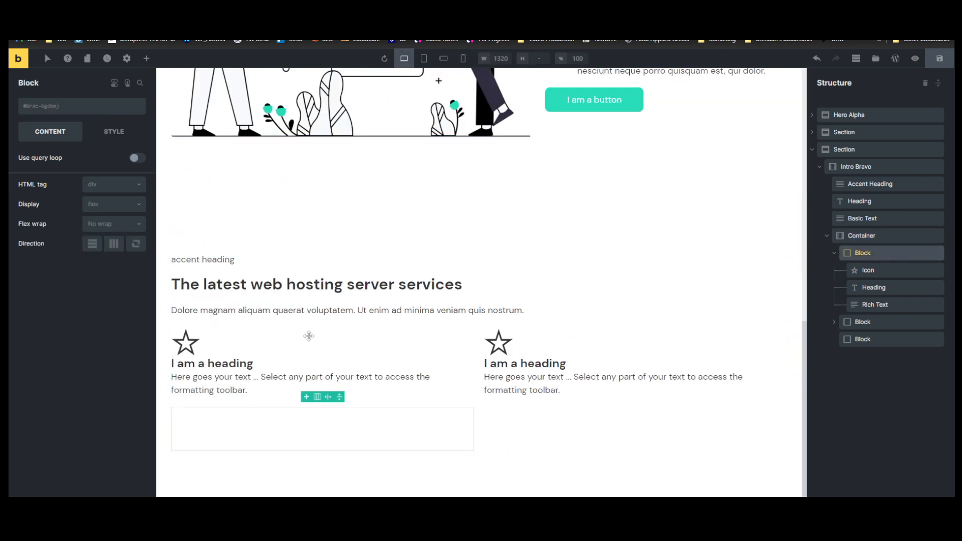
click(46, 106)
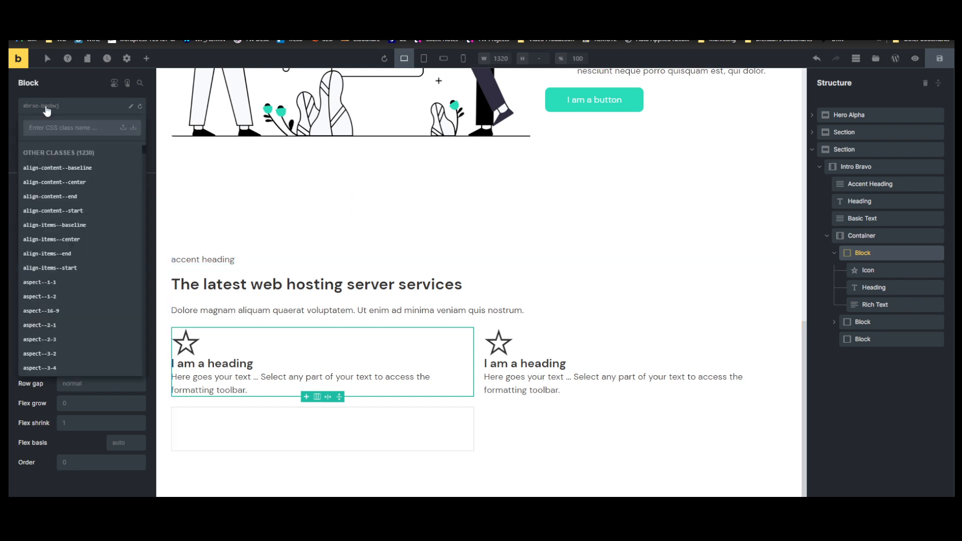
text(.card-alpha)
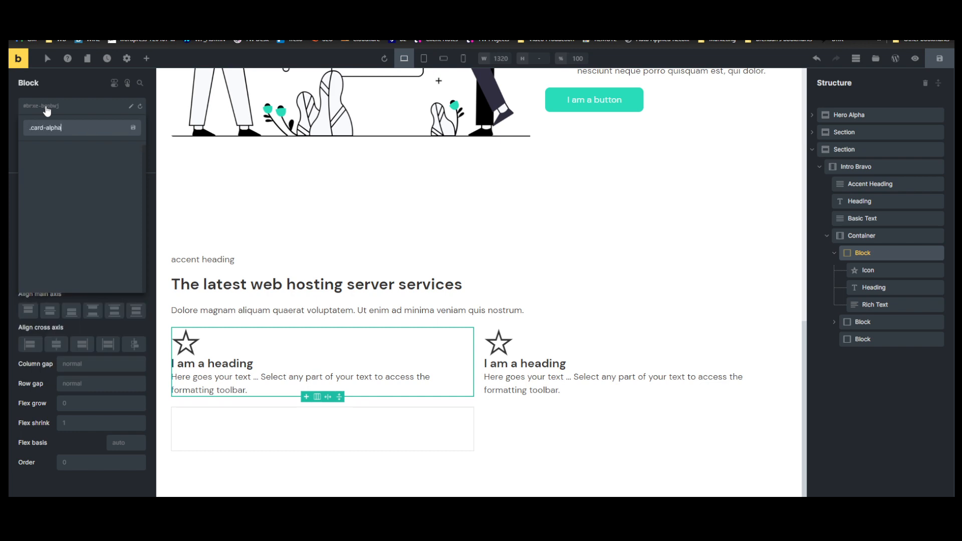
key(Return)
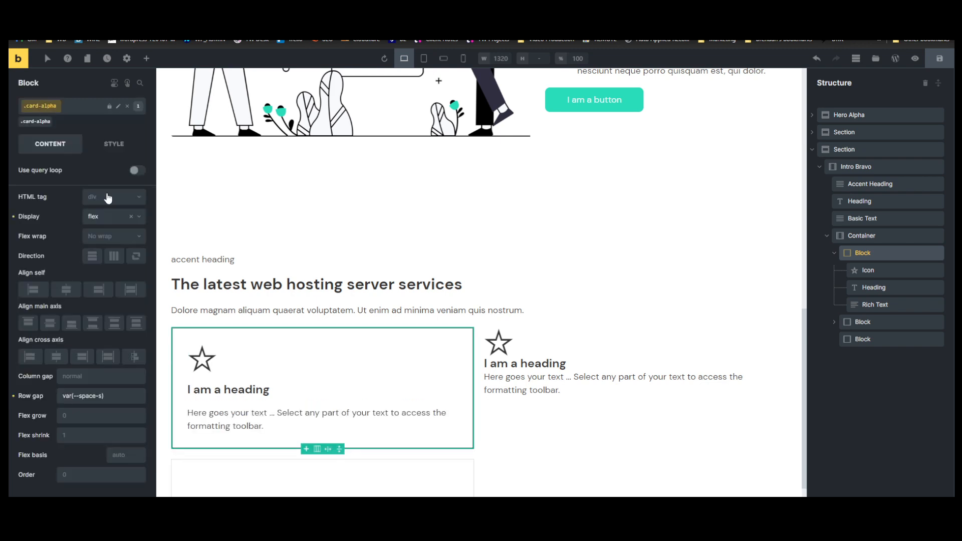
scroll(311, 456, down, 1)
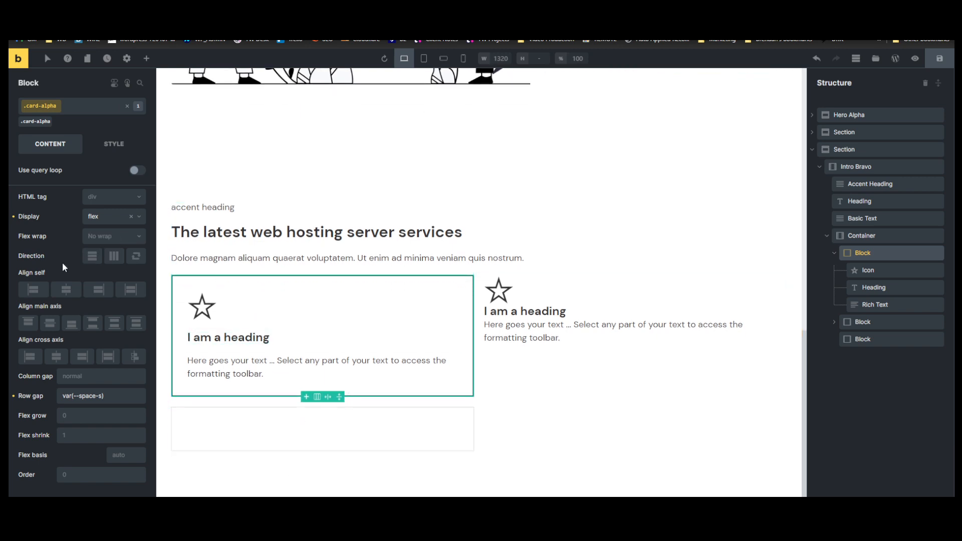
- Clear the padding, height and row gap set on the card-alpha class
click(114, 145)
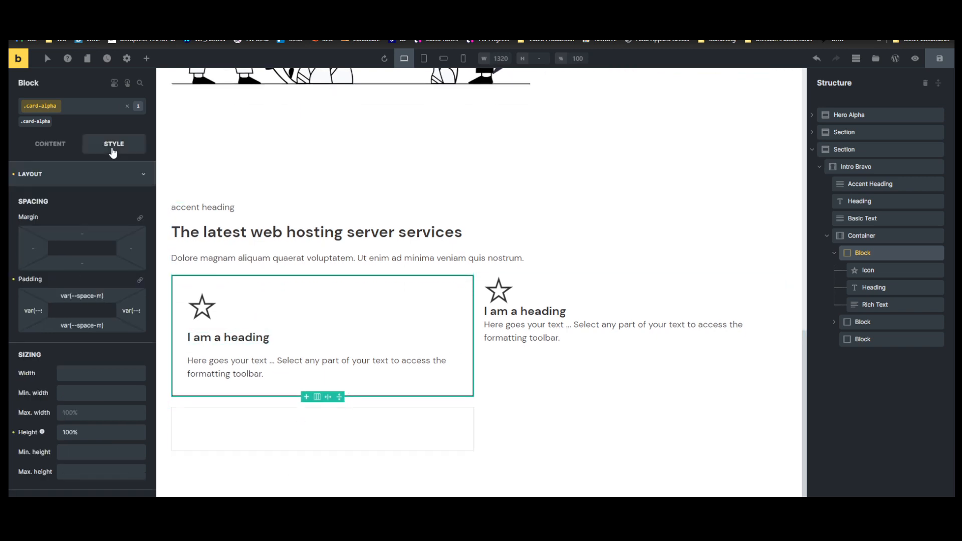
triple_click(93, 295)
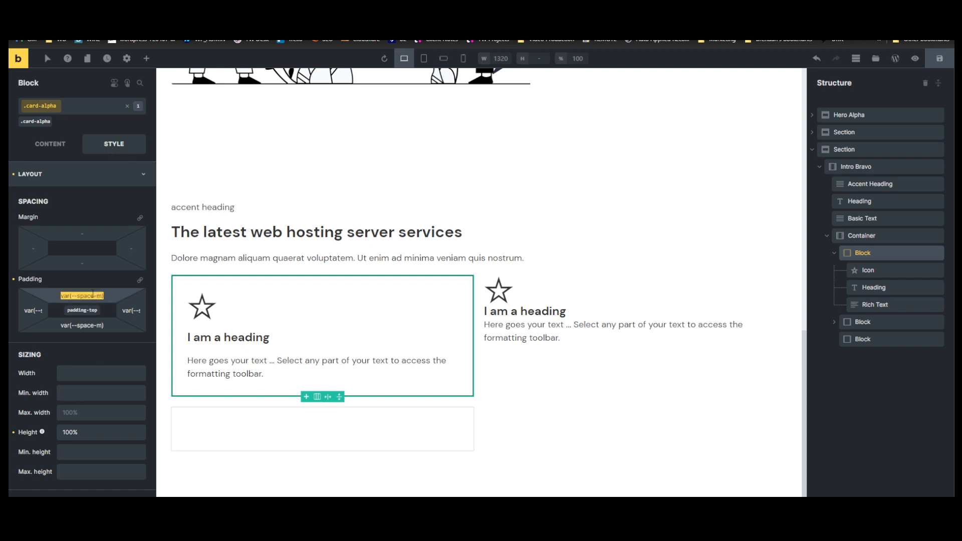
key(BackSpace)
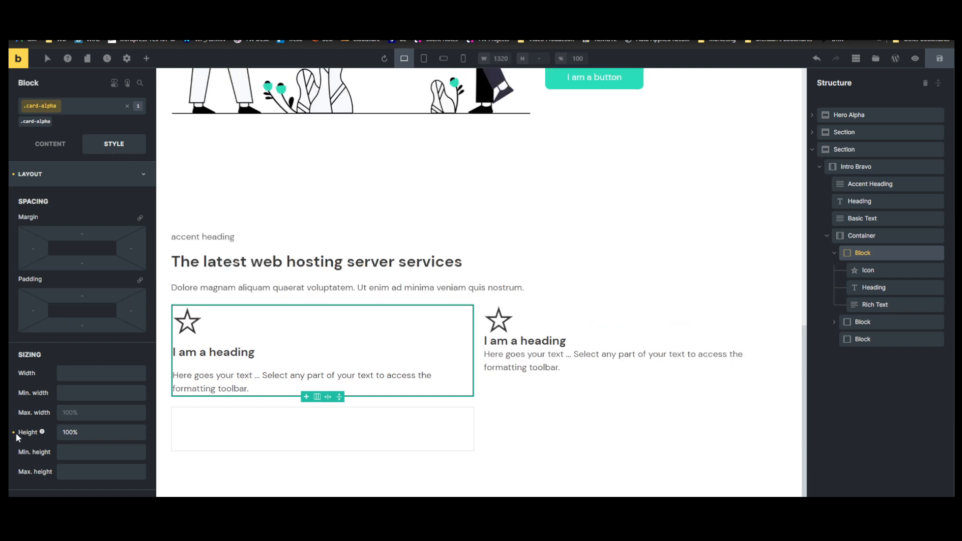
click(51, 145)
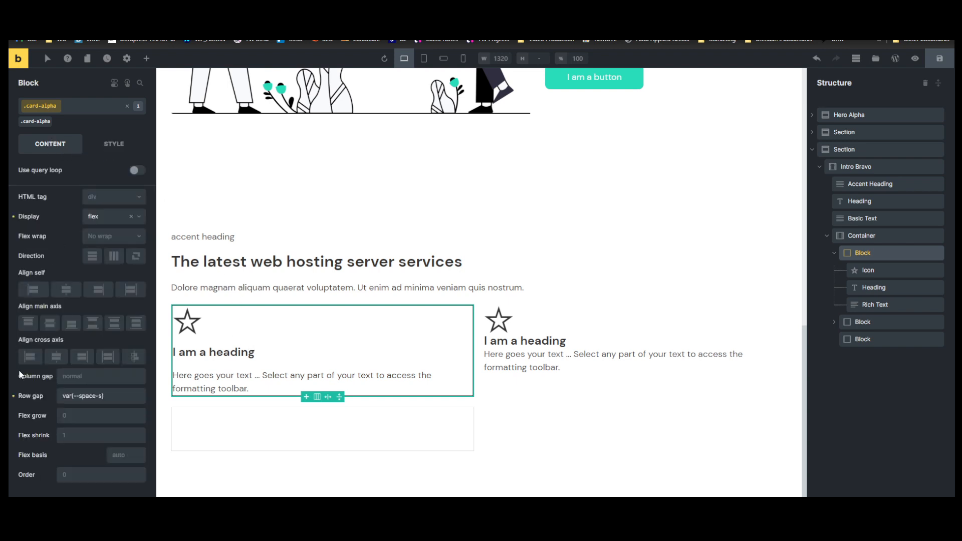
click(14, 396)
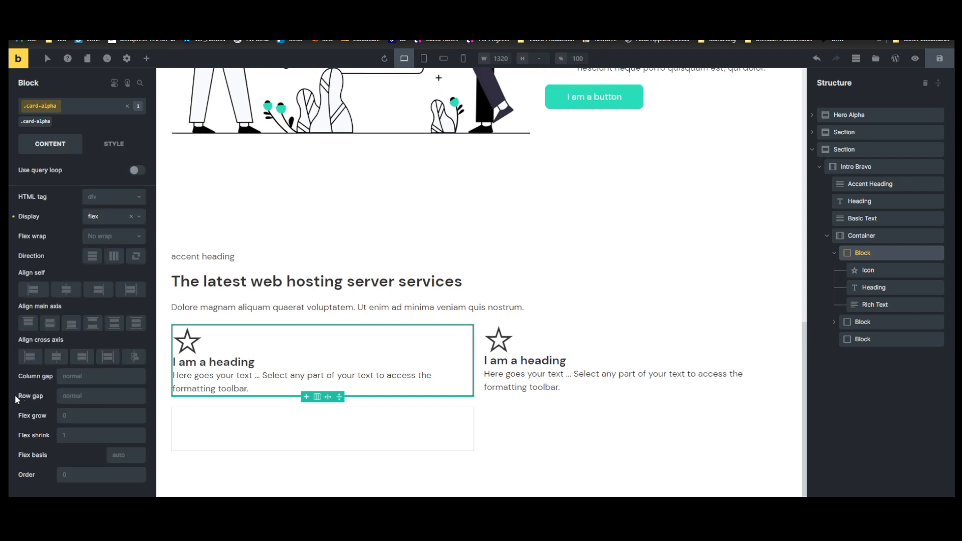
- Set the card-alpha class's row gap to var(--space-s) using the Space variables
click(571, 276)
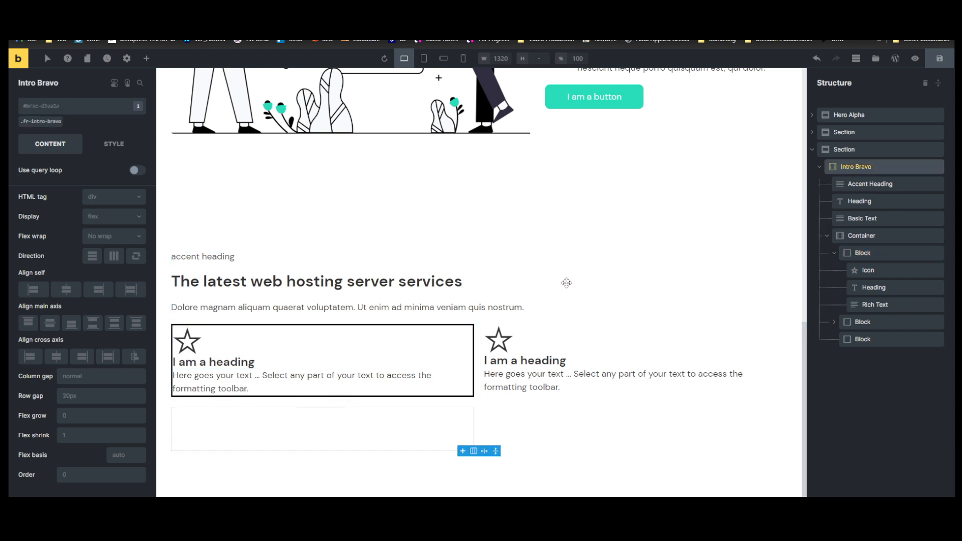
click(328, 355)
click(36, 121)
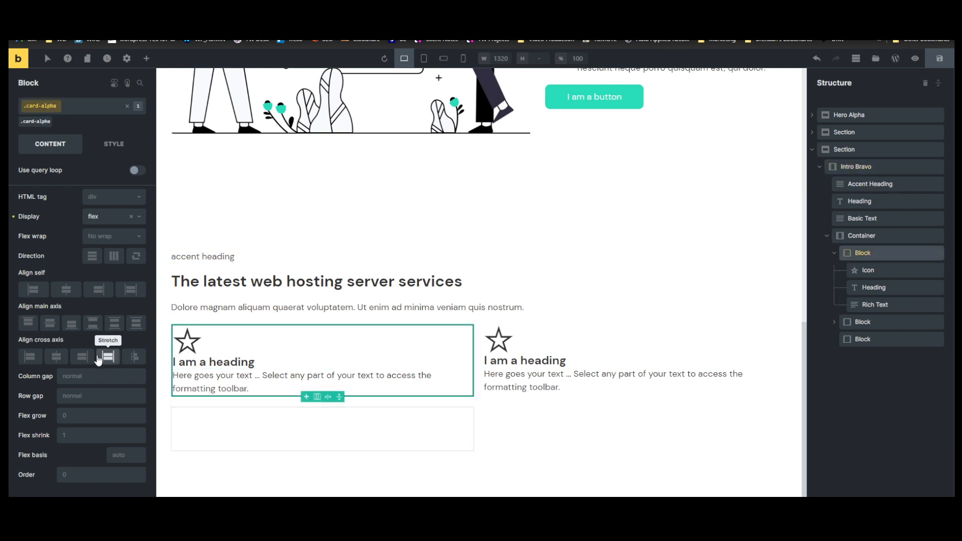
right_click(76, 377)
click(10, 249)
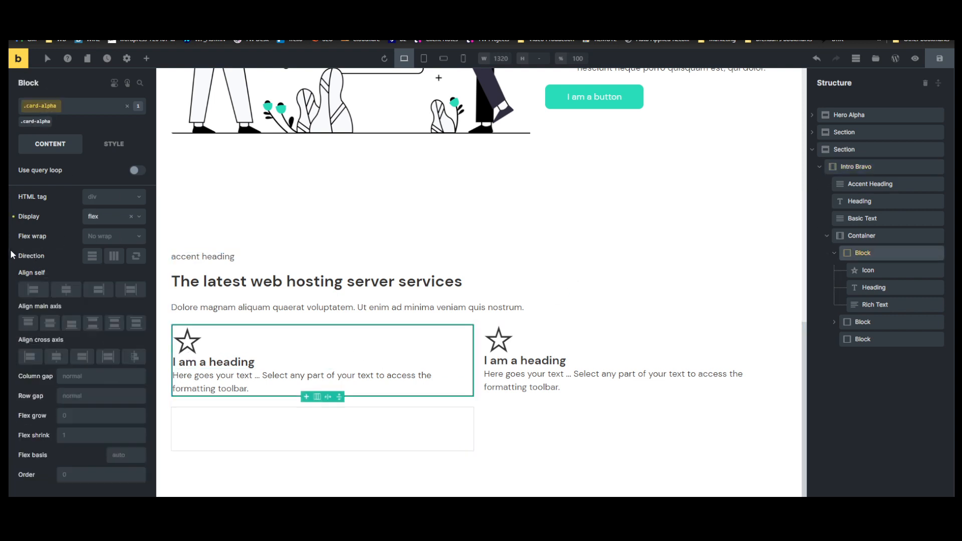
right_click(85, 399)
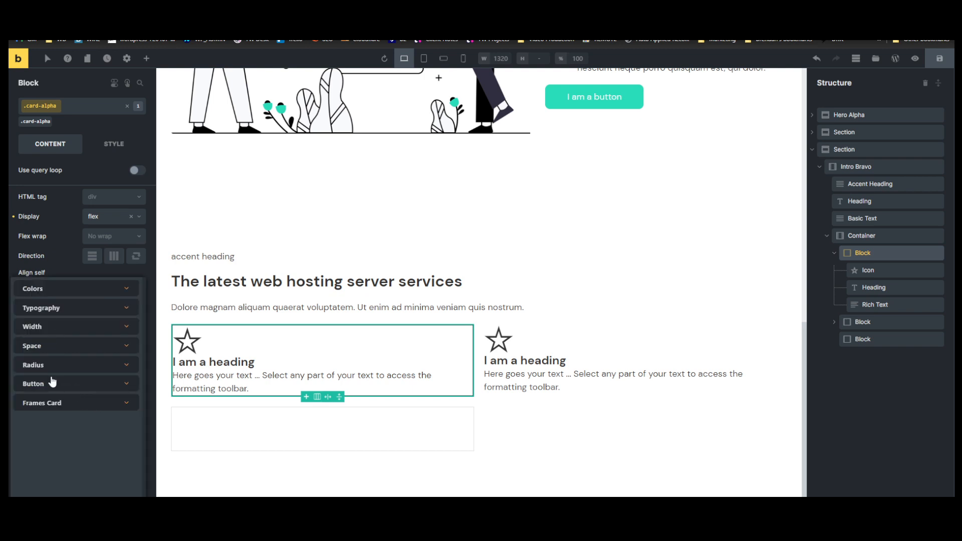
click(39, 346)
click(68, 368)
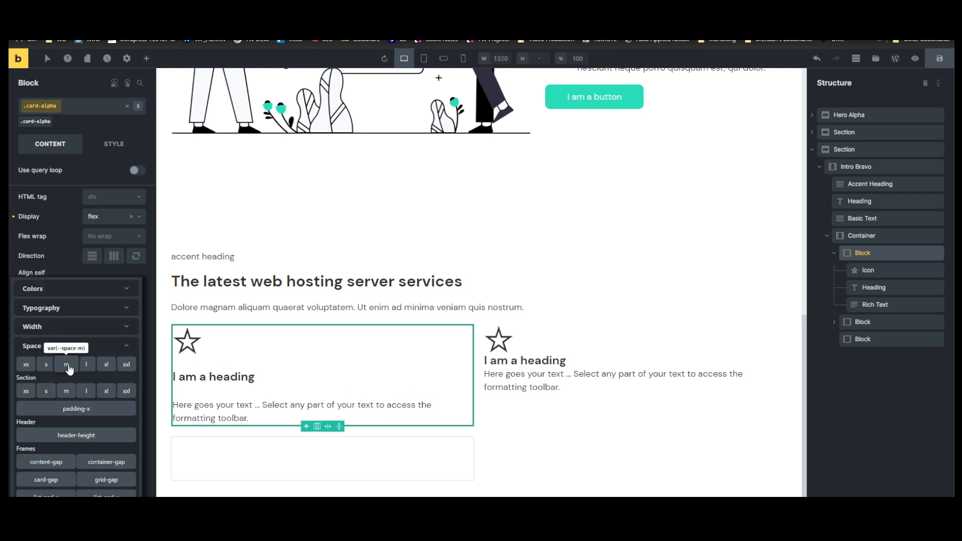
click(46, 366)
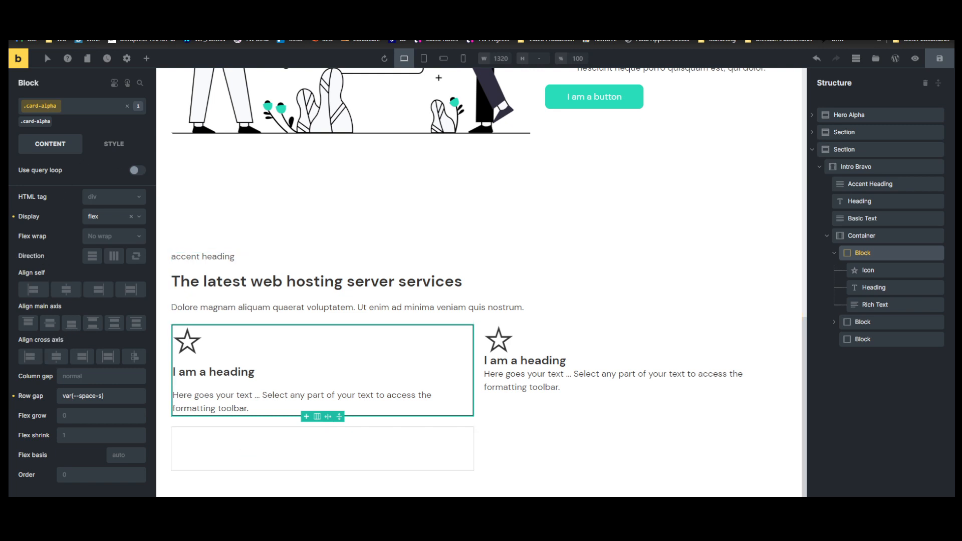
- Check the service cards in the reference design and replace the first Block's Icon with an Image element above the Heading
key(alt+Tab)
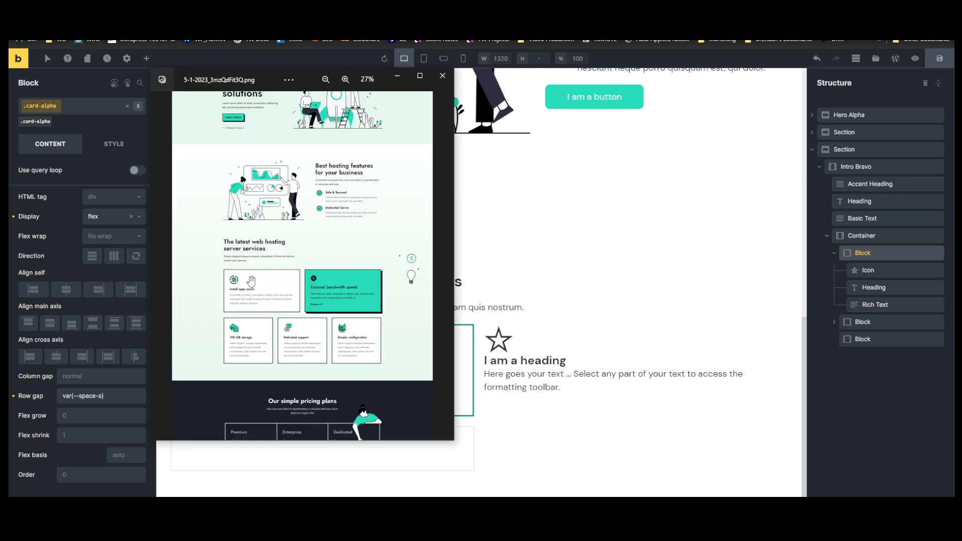
drag(272, 75, 598, 92)
click(869, 271)
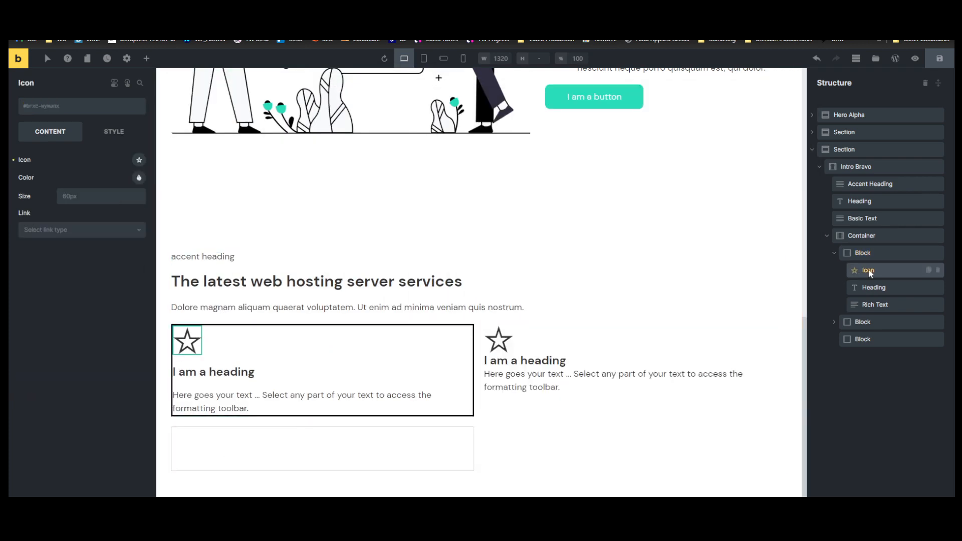
text(ima)
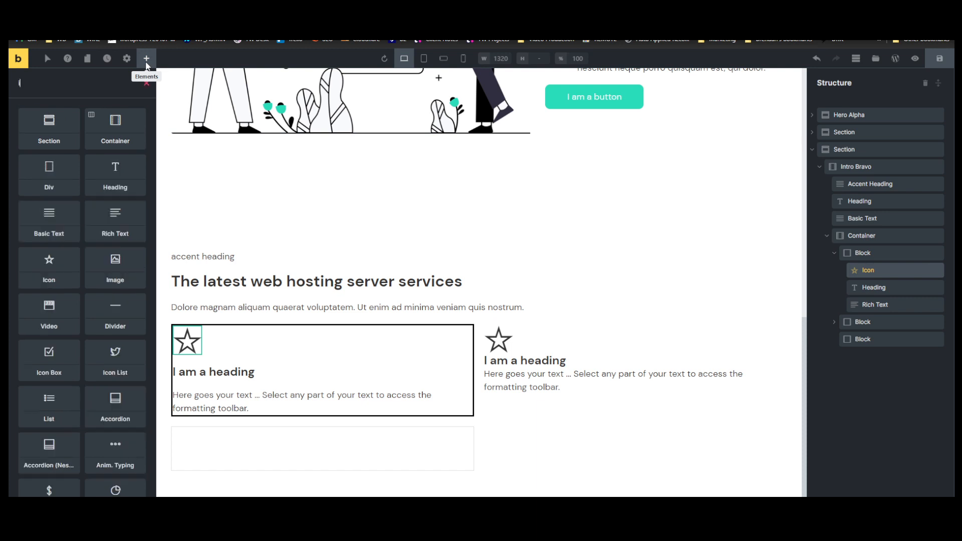
click(48, 126)
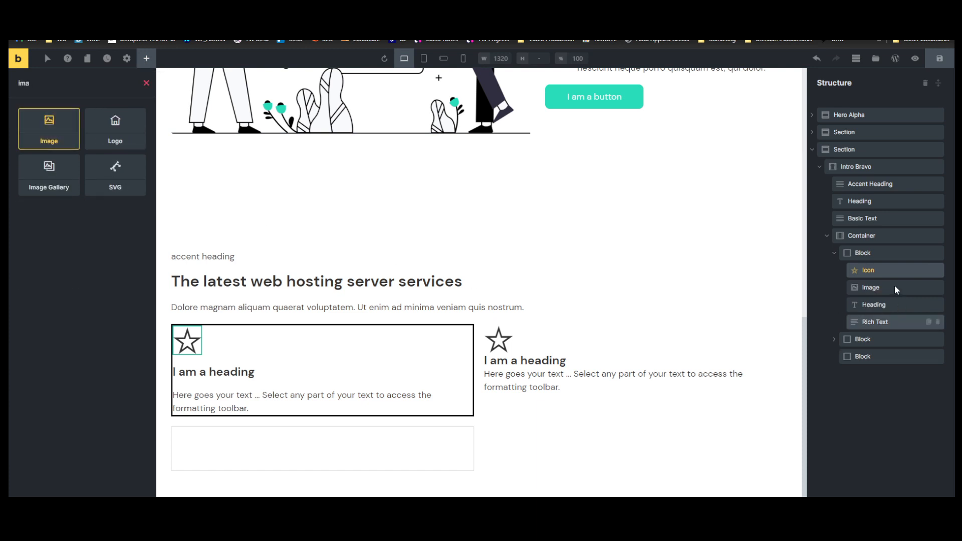
click(936, 271)
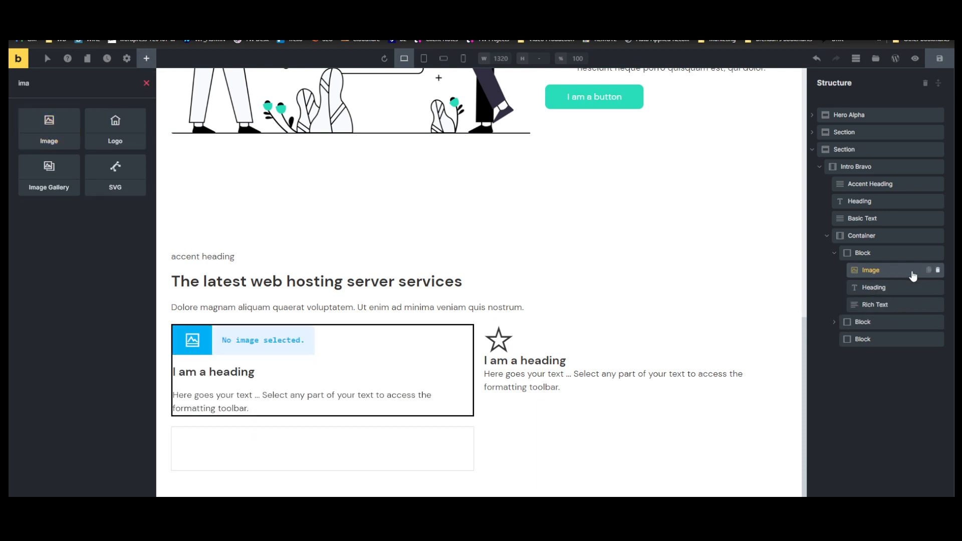
- Insert the green gear with circular arrows from the media library into the first card's Image
click(59, 171)
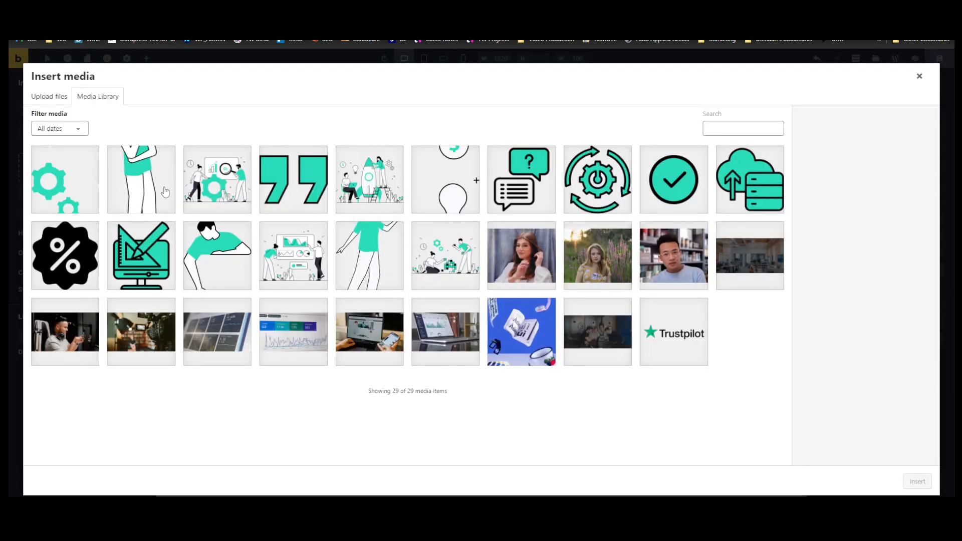
click(562, 196)
click(916, 480)
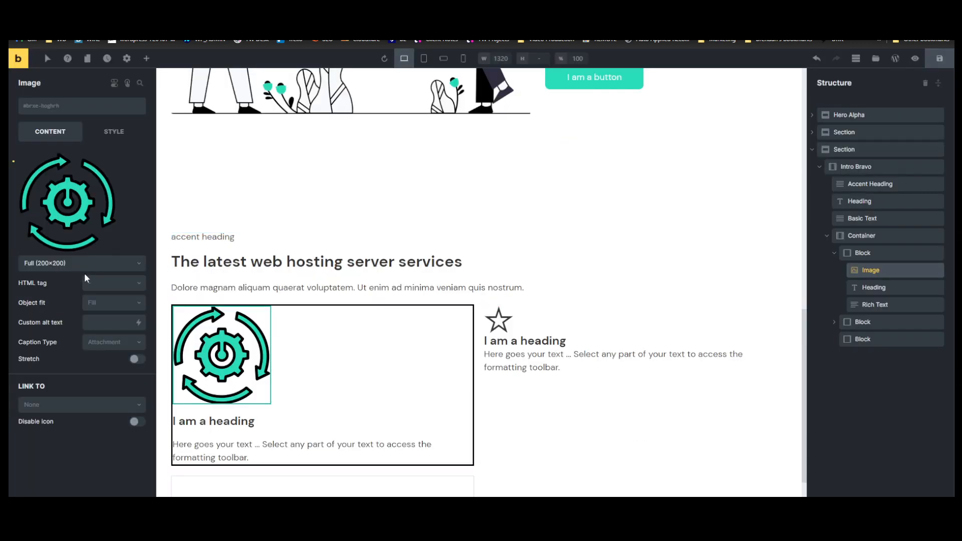
- Set the maximum width of the first card's gear Image to 45
click(111, 132)
click(76, 402)
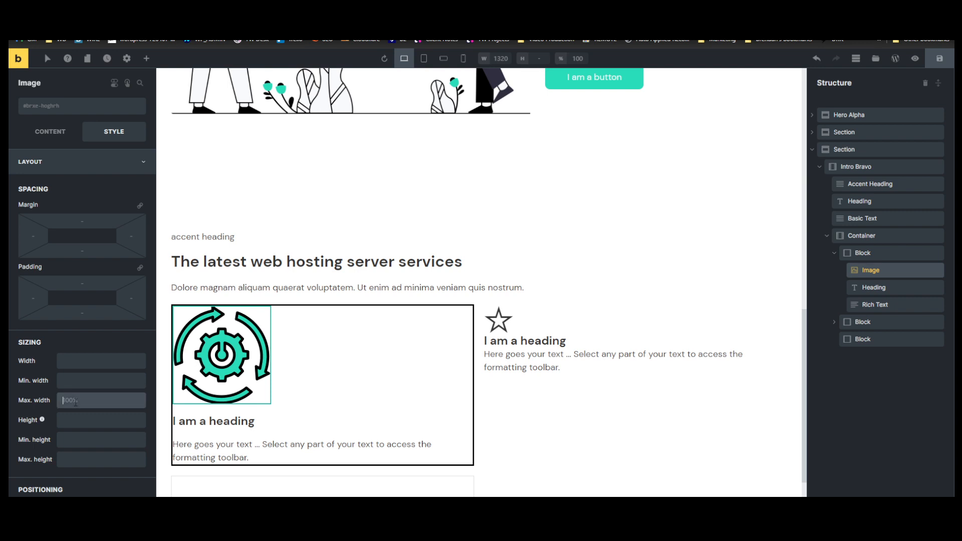
text(35)
text(4)
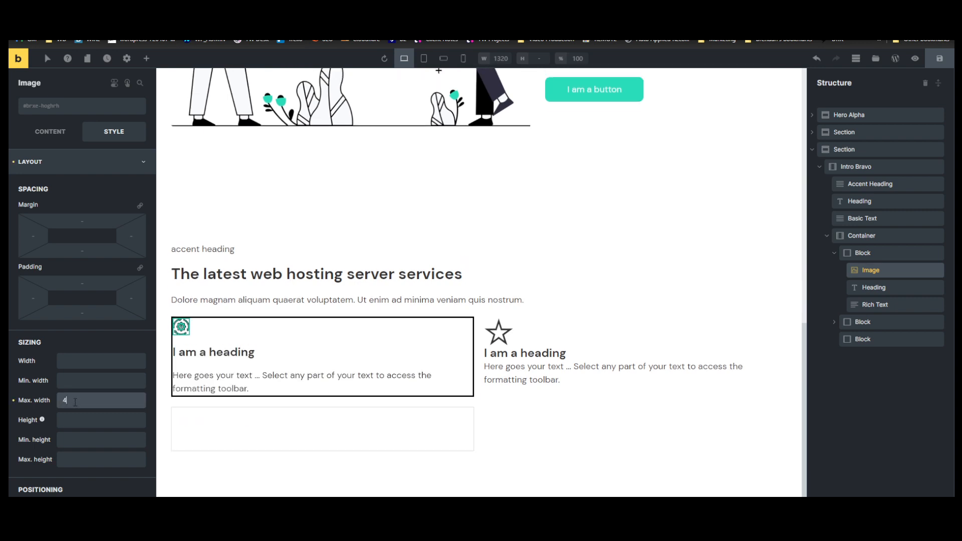
text(5)
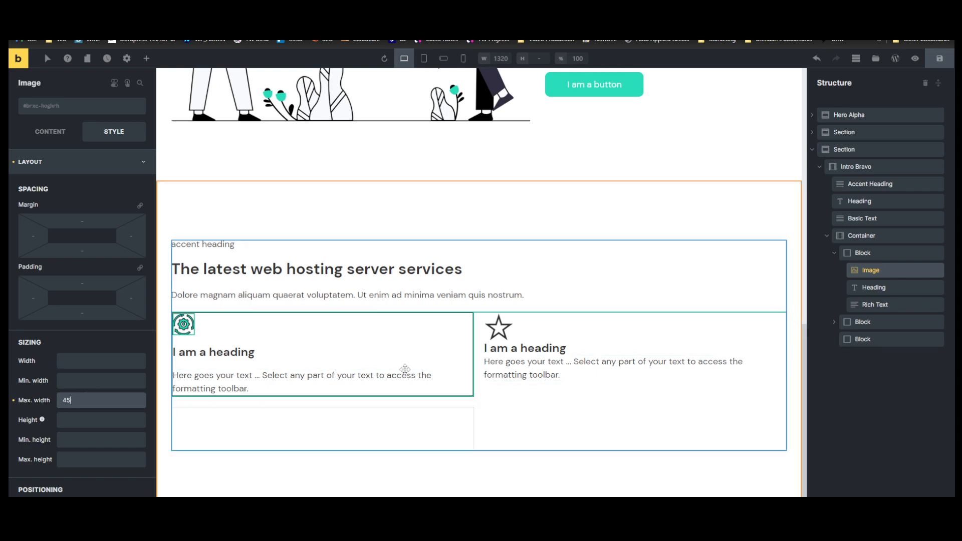
- Examine the background and border settings of the first Block's card-alpha class
click(626, 334)
click(376, 342)
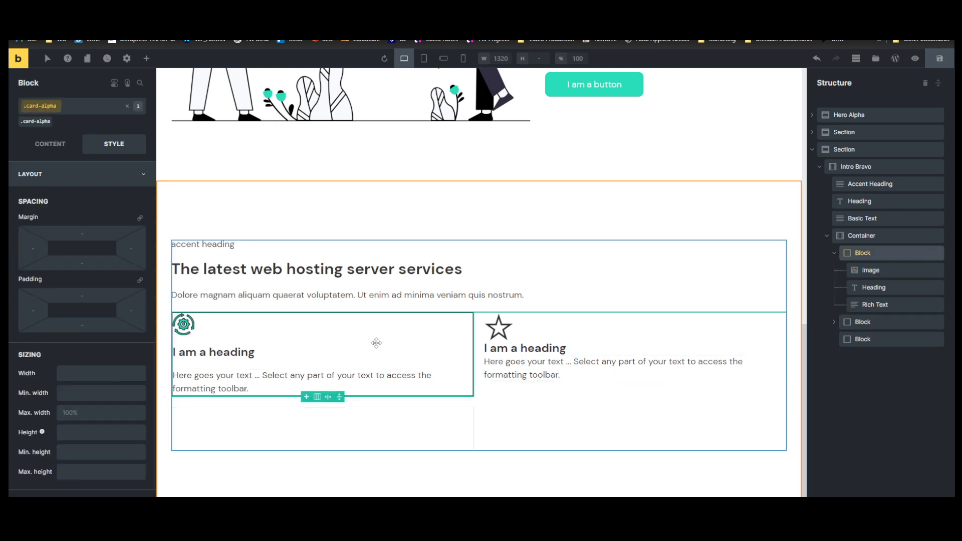
click(64, 178)
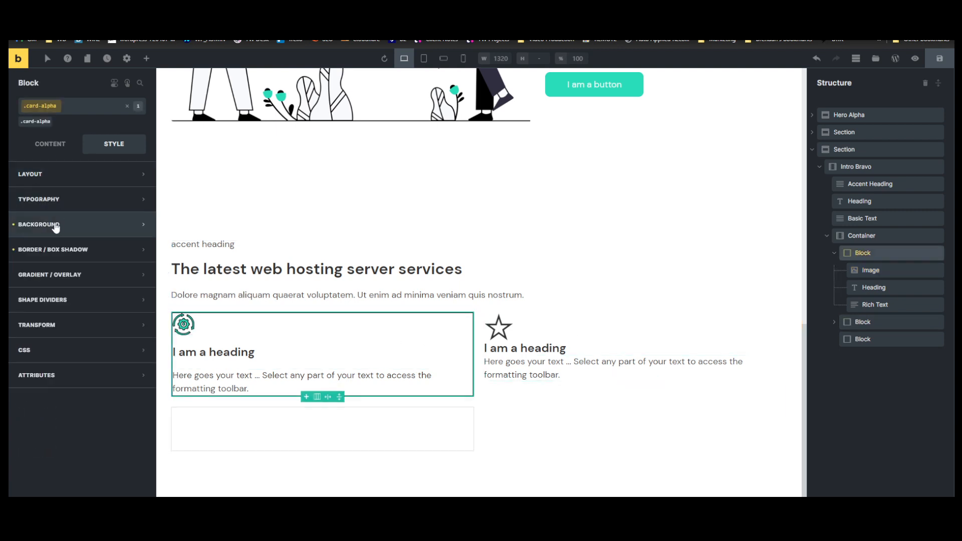
click(54, 226)
click(53, 251)
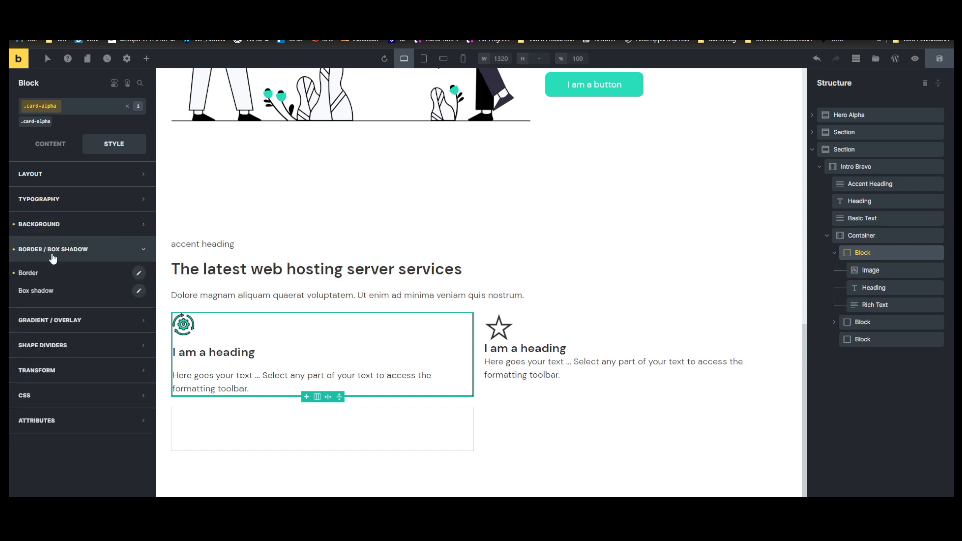
click(139, 273)
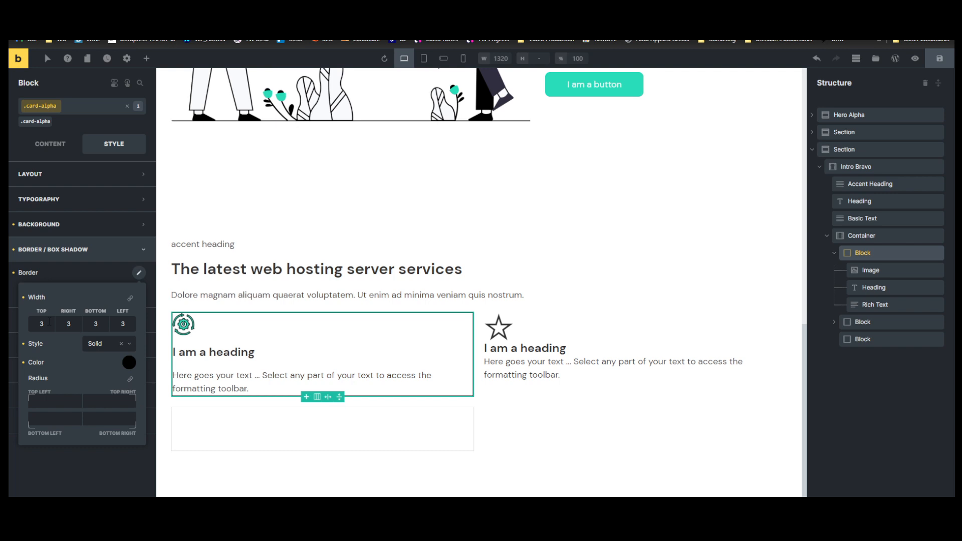
- Set the card-alpha class's padding to var(--space-m) on all four sides
click(57, 183)
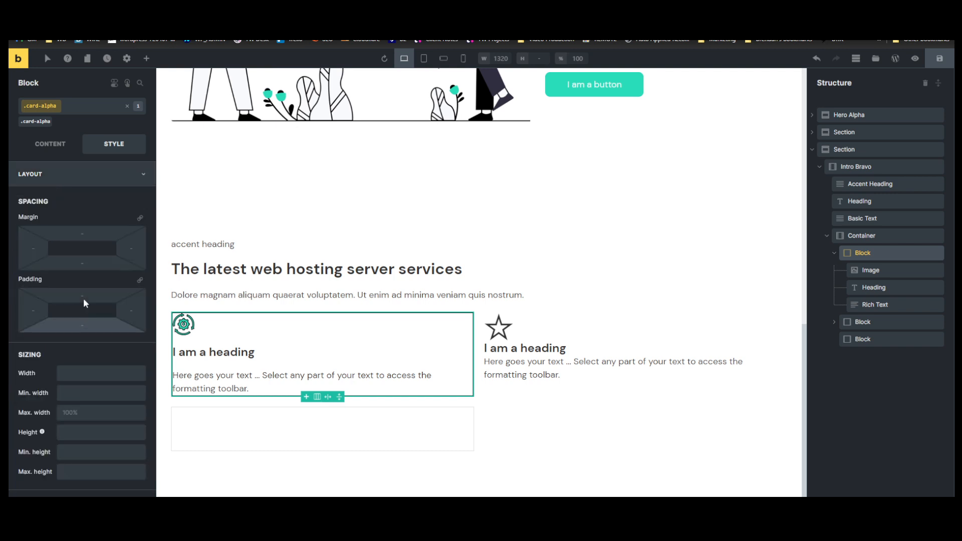
right_click(83, 296)
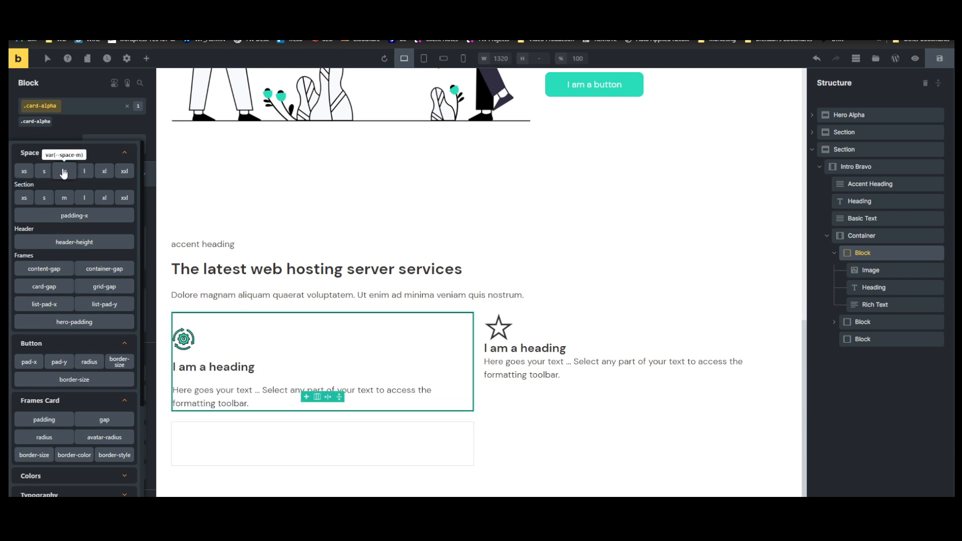
click(64, 172)
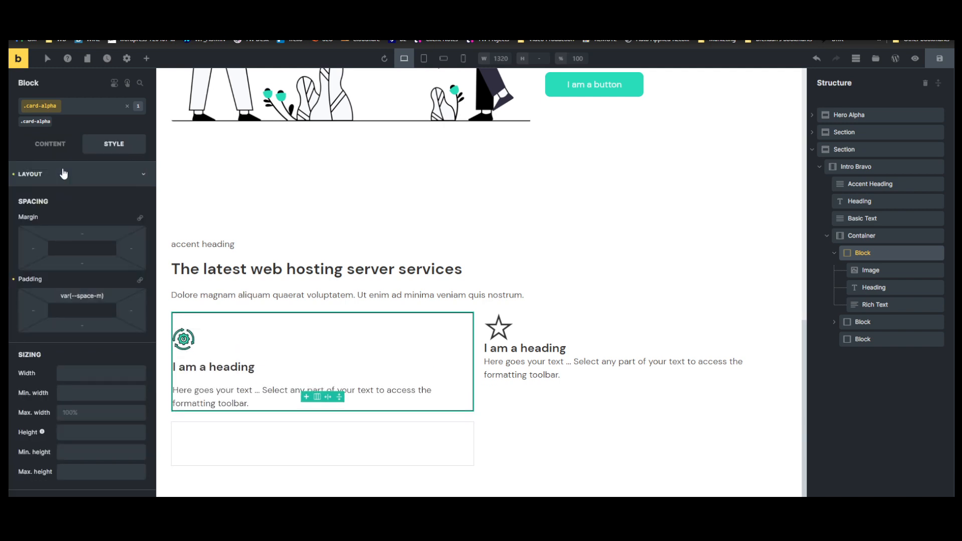
click(140, 280)
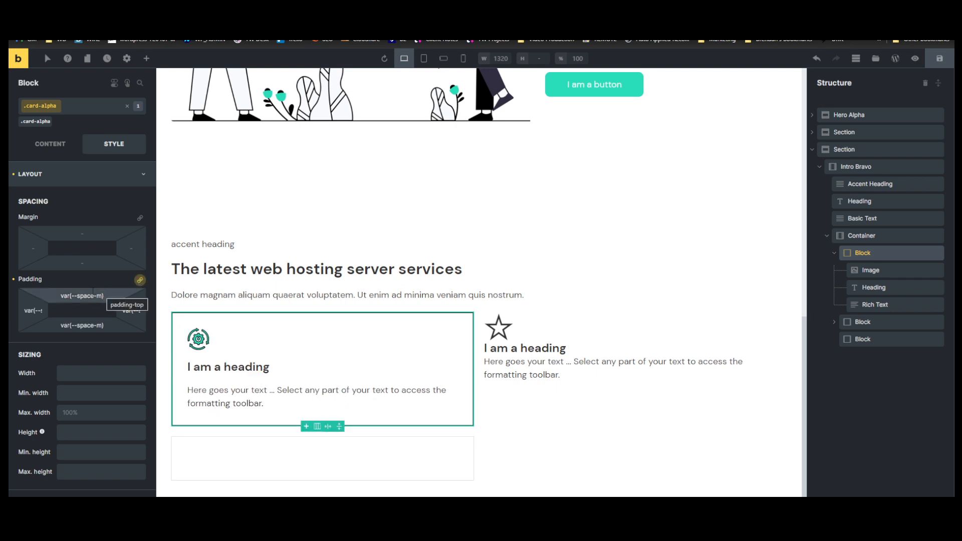
click(571, 218)
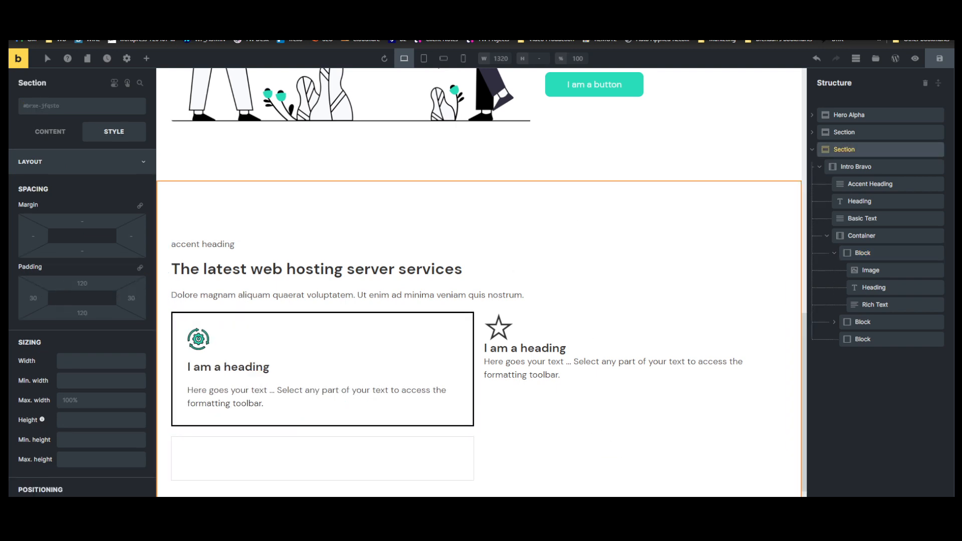
- Check the first service card in the reference design and set the first card's Heading to "Install apps easily"
key(alt+Tab)
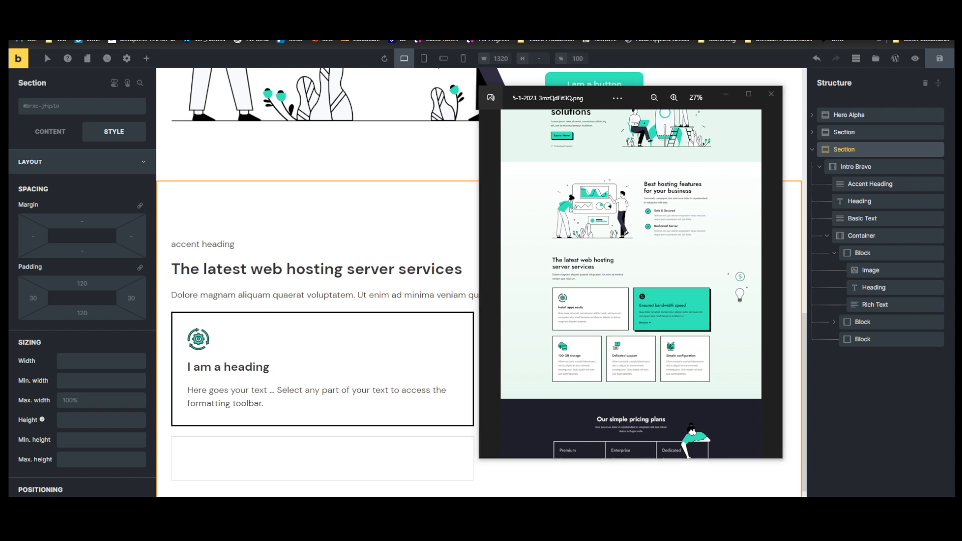
click(265, 369)
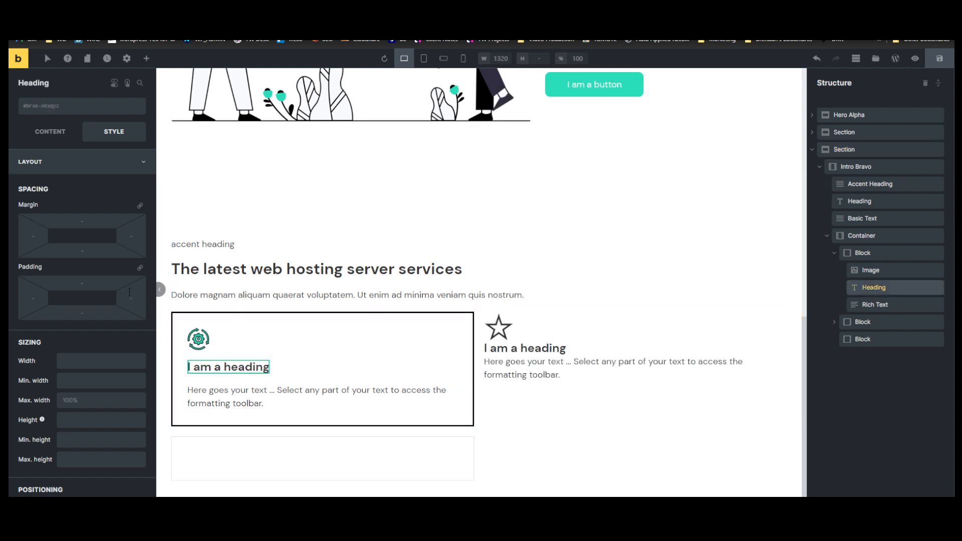
click(51, 132)
key(ctrl+a)
text(Install apps easily)
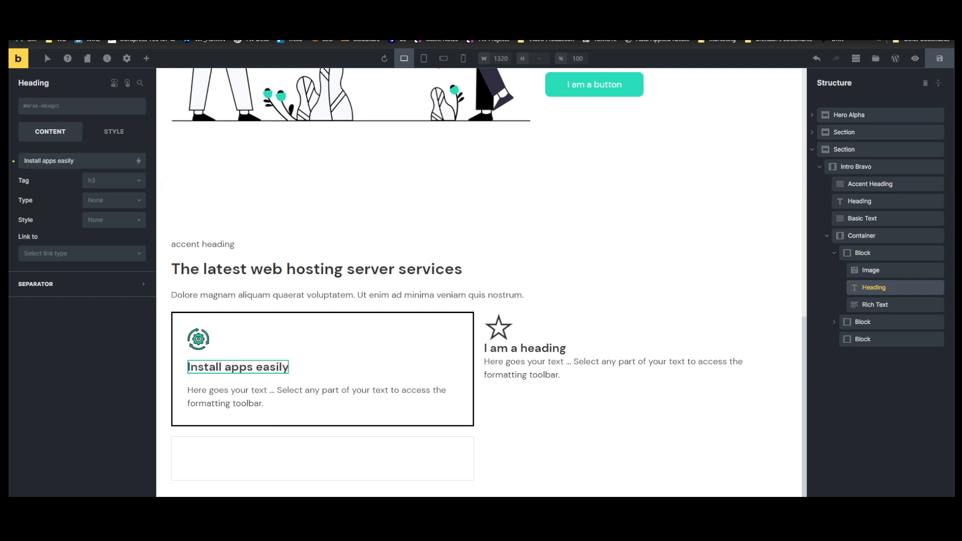
- Set the first card's text to "Quia dolor sit amet, consectetur adipisci velit, sed quia non numquam eius modi tempora incidunt ut labore et dolore magnam aliquam quaerat."
click(240, 390)
click(83, 235)
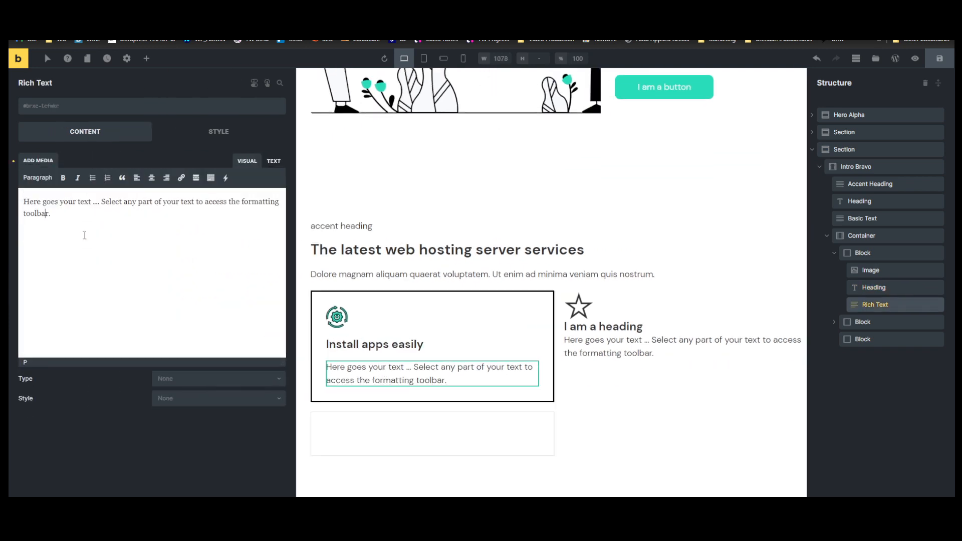
text(Quia dolor sit amet, consectetur adipisci velit, sed quia non numquam eius modi tempora incidunt ut labore et dolore magnam aliquam quaerat.)
key(ctrl+a)
text(Quia dolor sit amet, consectetur adipisci velit, sed quia non numquam eius modi tempora incidunt ut labore et dolore magnam aliquam quaerat.)
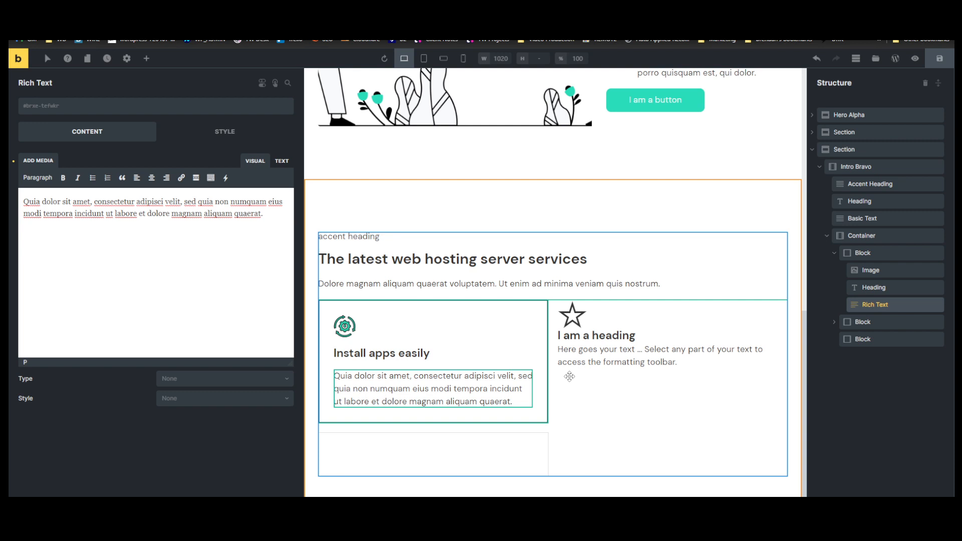
click(677, 264)
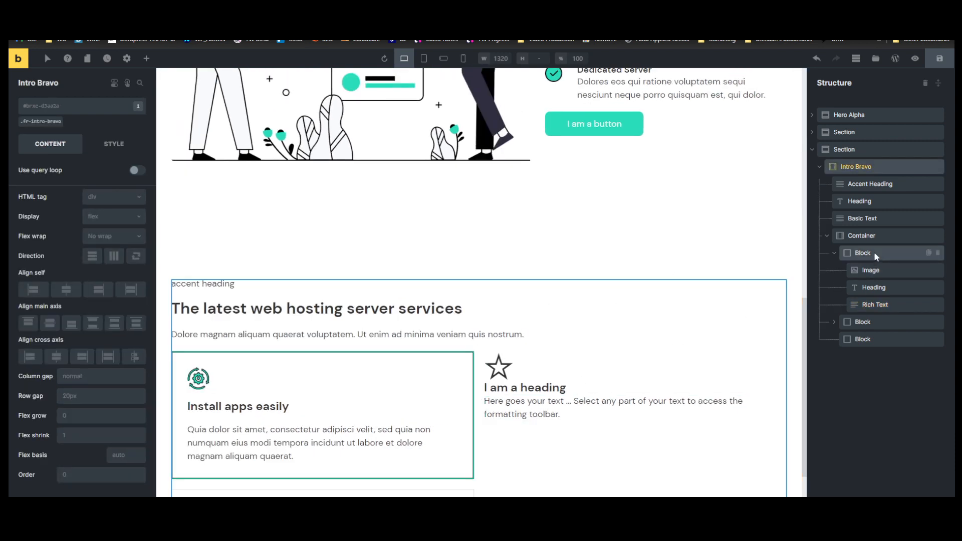
- Duplicate the finished first card and delete the old star-icon Block, keeping the duplicate as the second card
scroll(616, 236, down, 2)
click(928, 253)
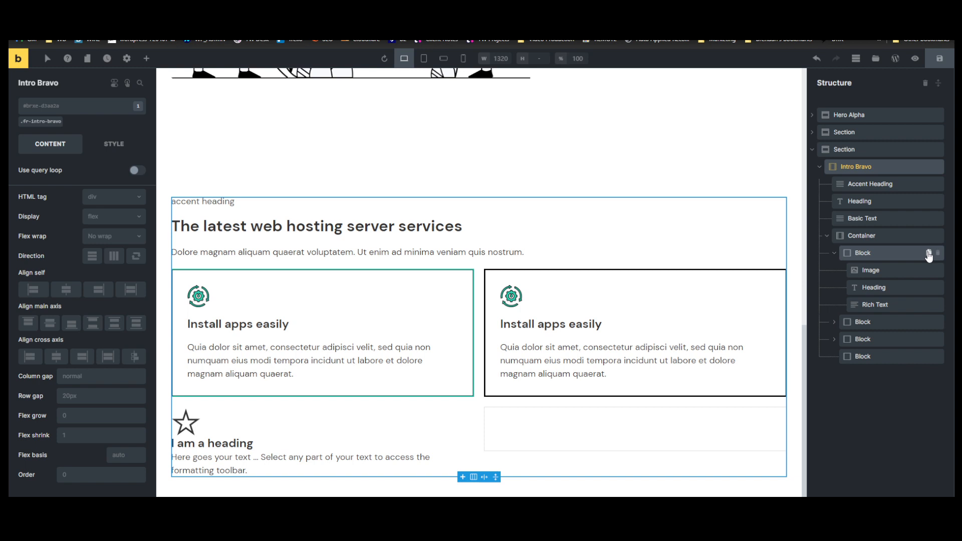
click(938, 340)
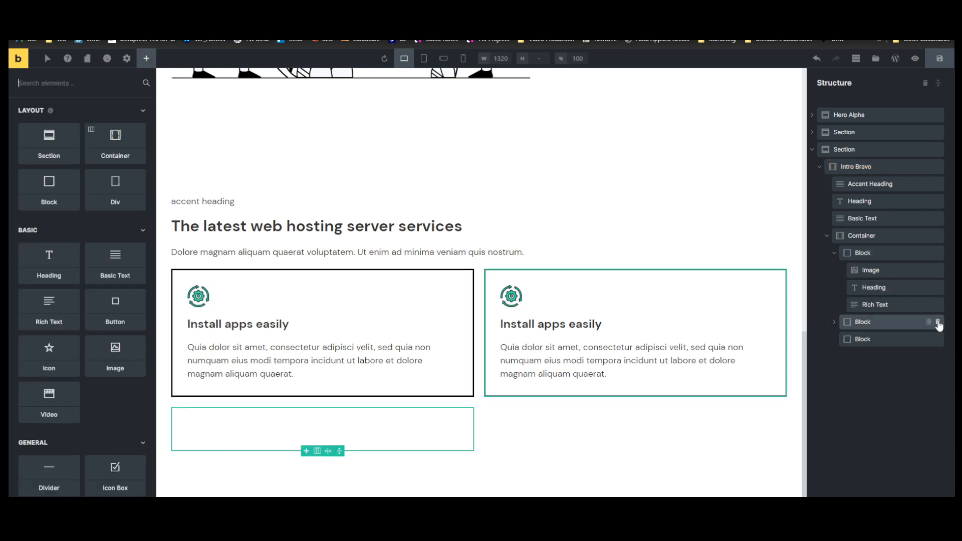
click(938, 322)
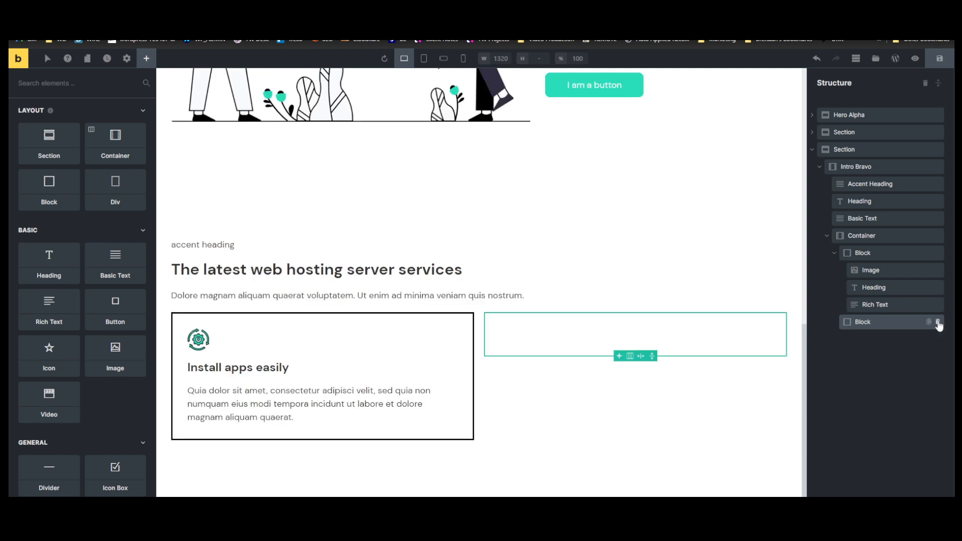
key(ctrl+z)
- Check the highlighted card in the reference design and give the second card's Block the primary background color, at element level
click(631, 290)
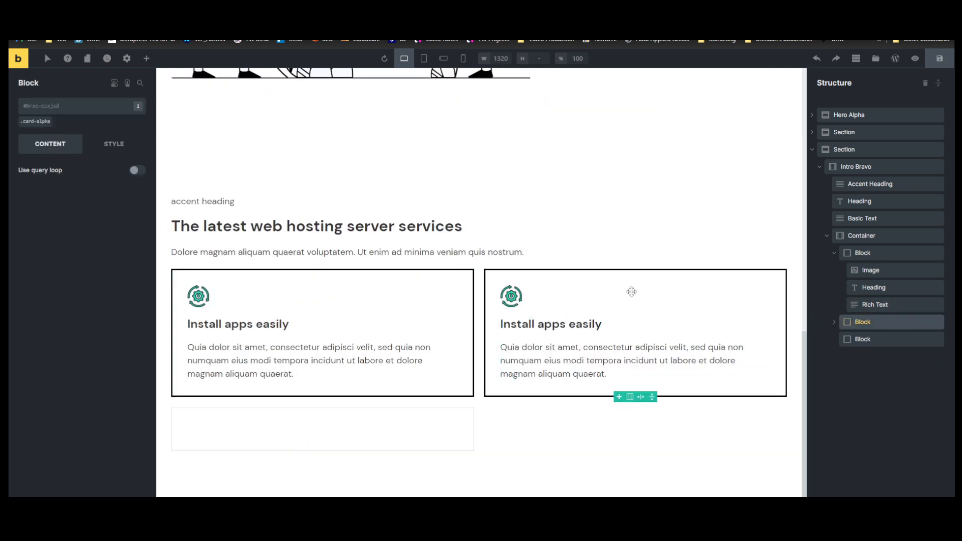
click(119, 146)
scroll(86, 354, down, 5)
key(alt+Tab)
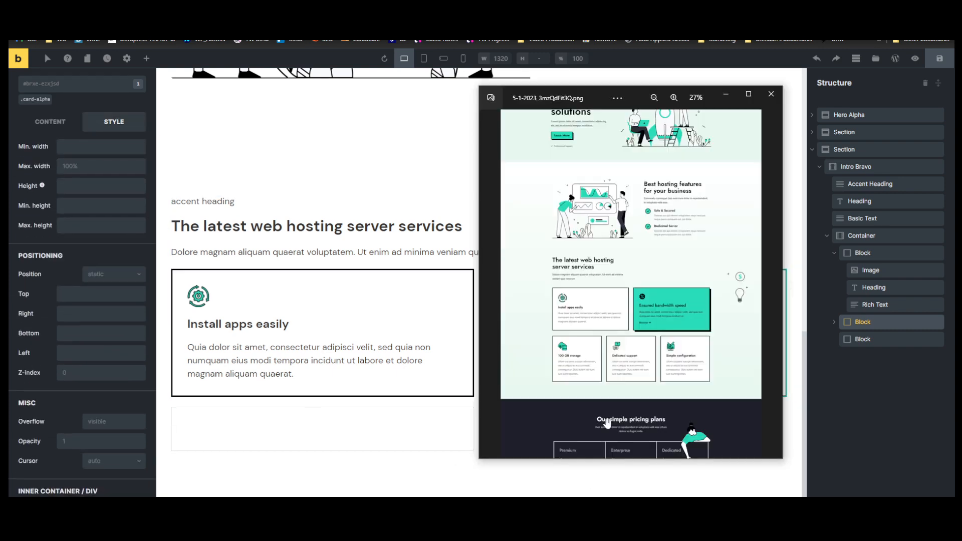
click(375, 167)
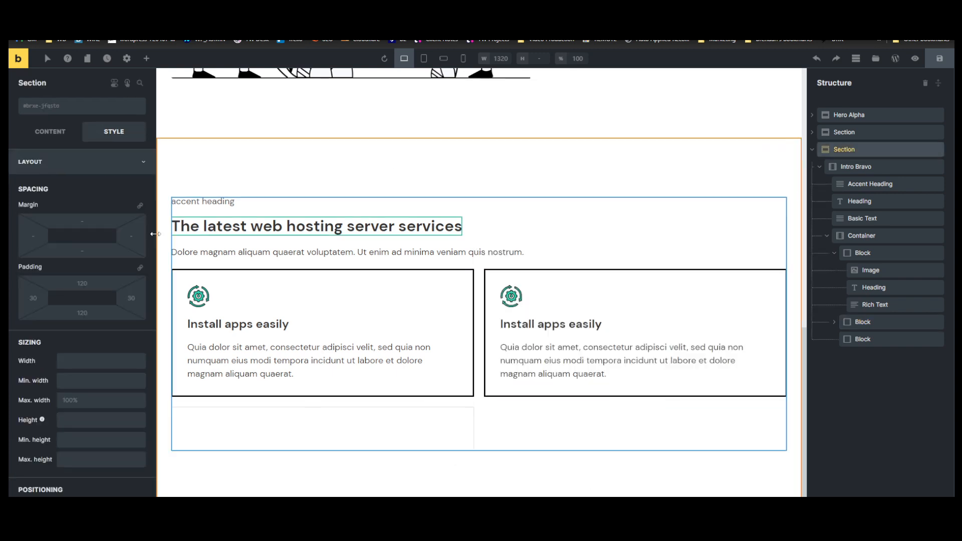
click(615, 296)
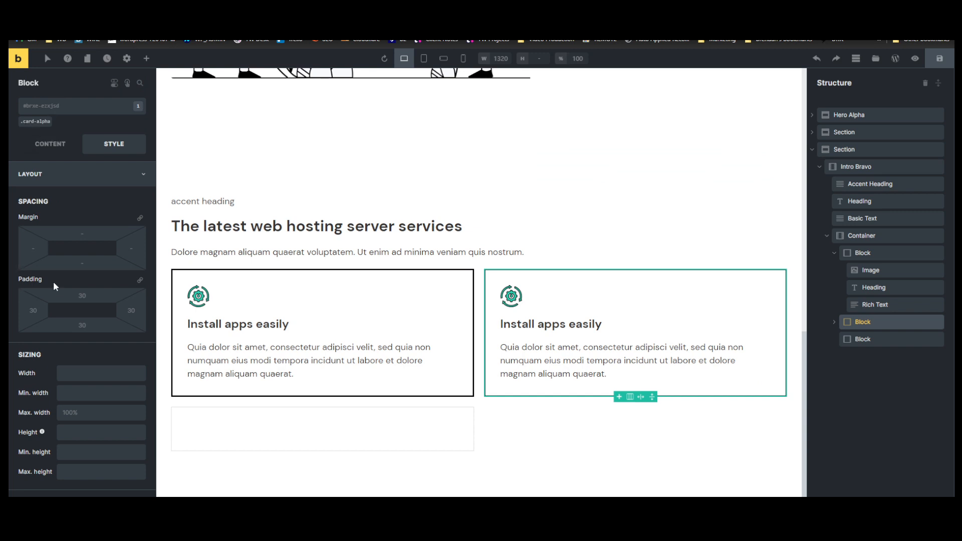
scroll(57, 300, down, 5)
scroll(65, 225, up, 5)
click(55, 181)
click(95, 225)
click(138, 247)
click(62, 295)
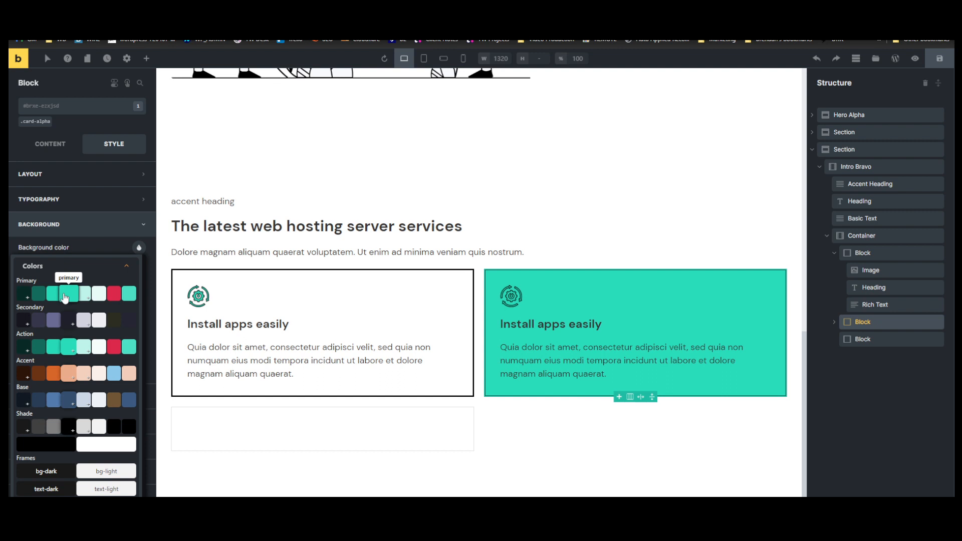
click(64, 298)
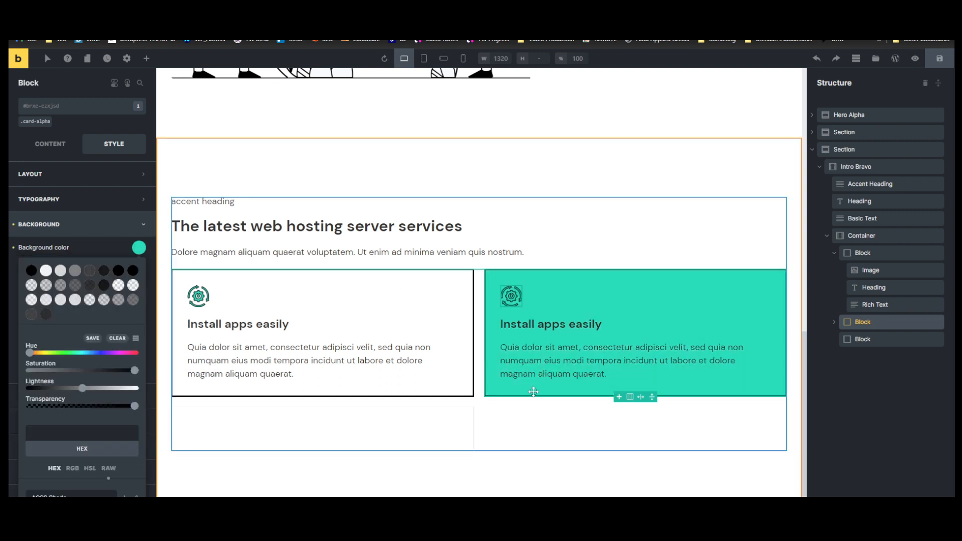
- Replace the second card's Image with the black percent badge hosting-2-ef-8.png from the media library
click(511, 296)
click(50, 133)
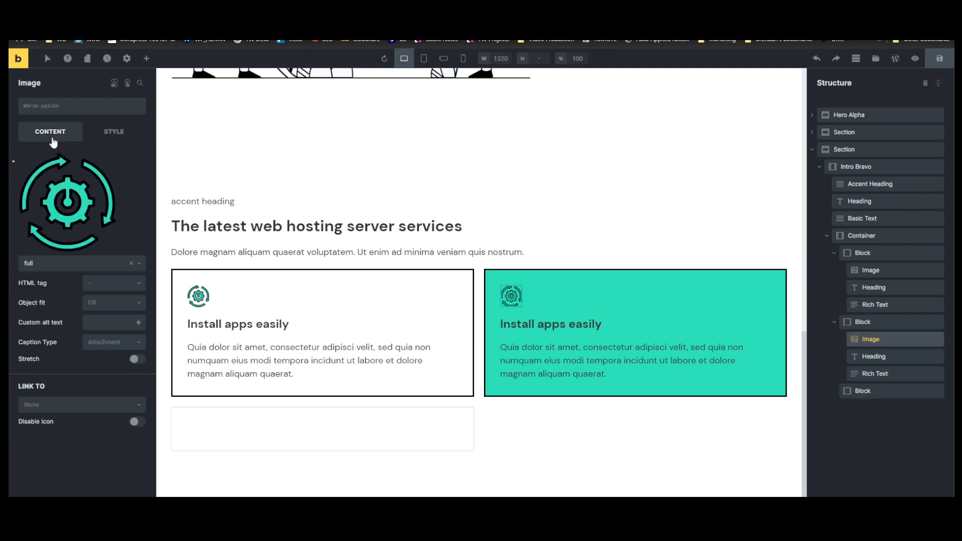
click(53, 208)
click(65, 249)
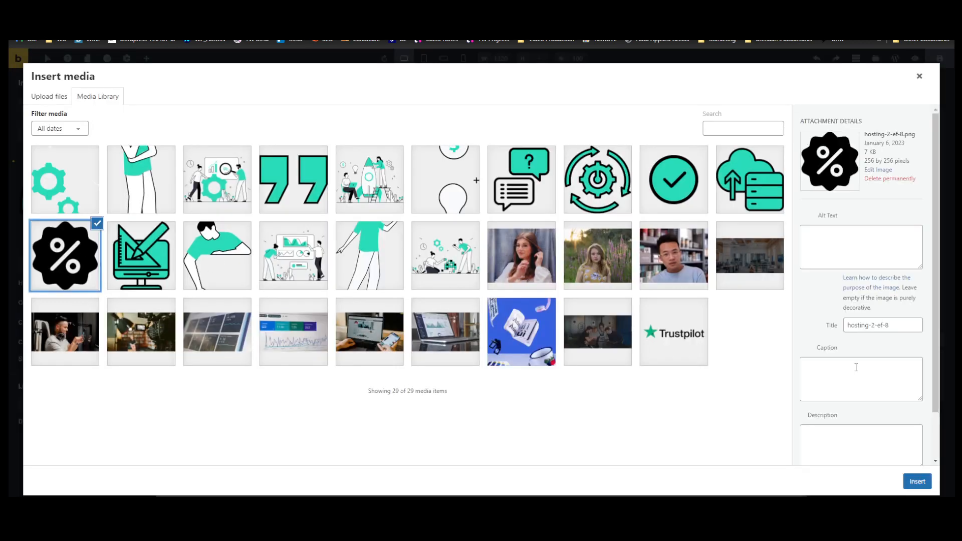
click(917, 482)
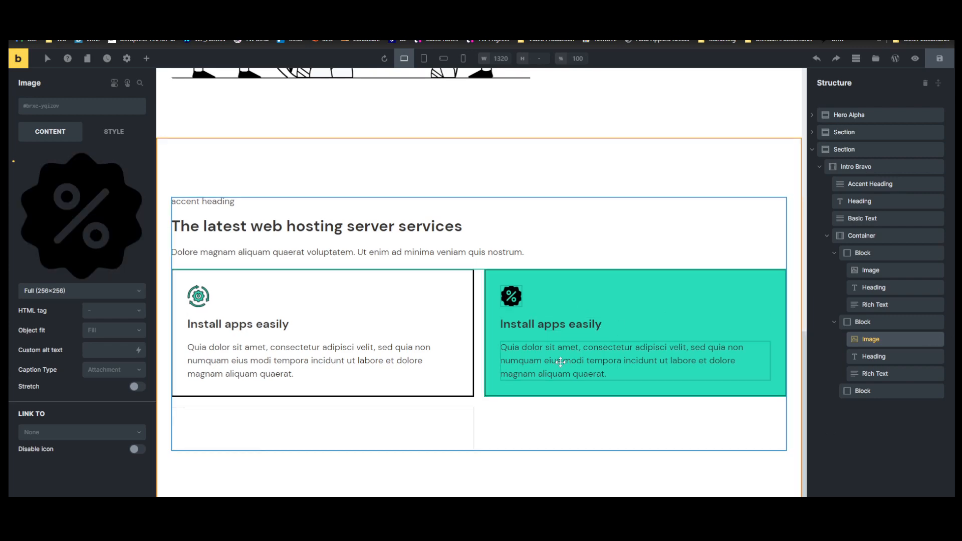
- Add a Basic Text element below the second card's Rich Text and set its text to "Discover >"
click(146, 59)
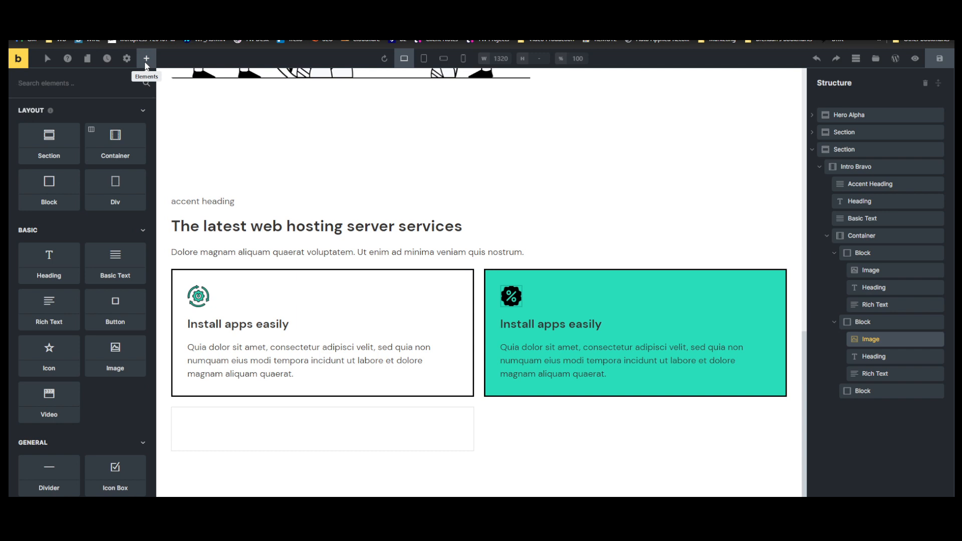
text(tex)
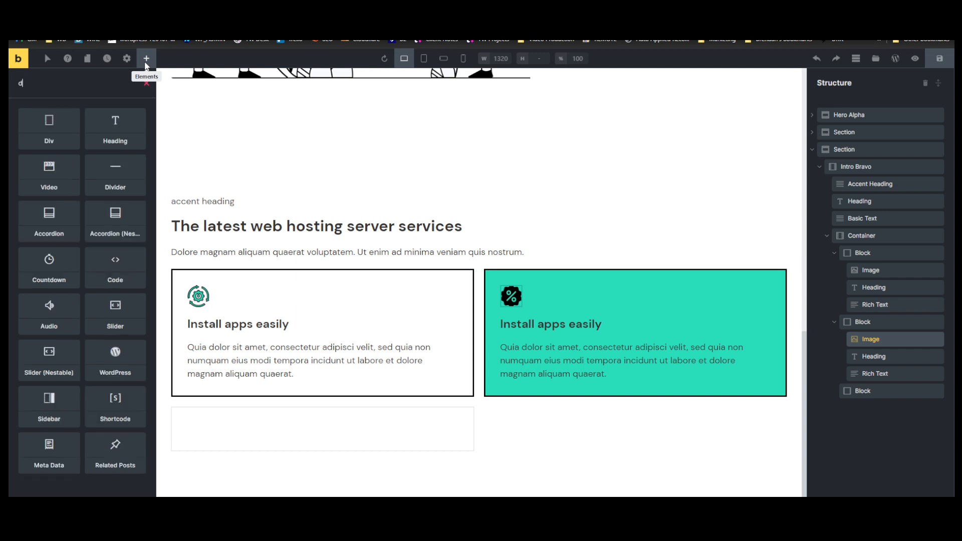
click(49, 128)
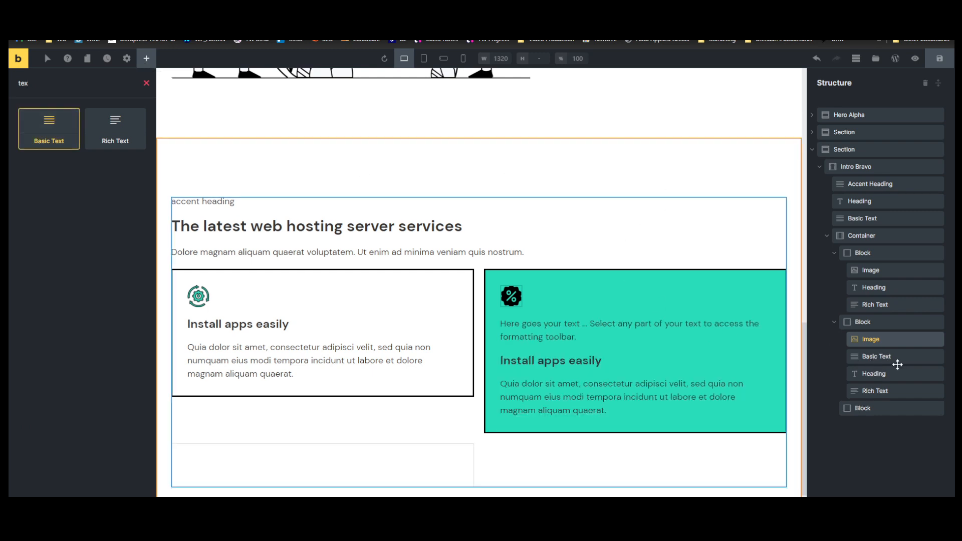
drag(880, 358, 883, 399)
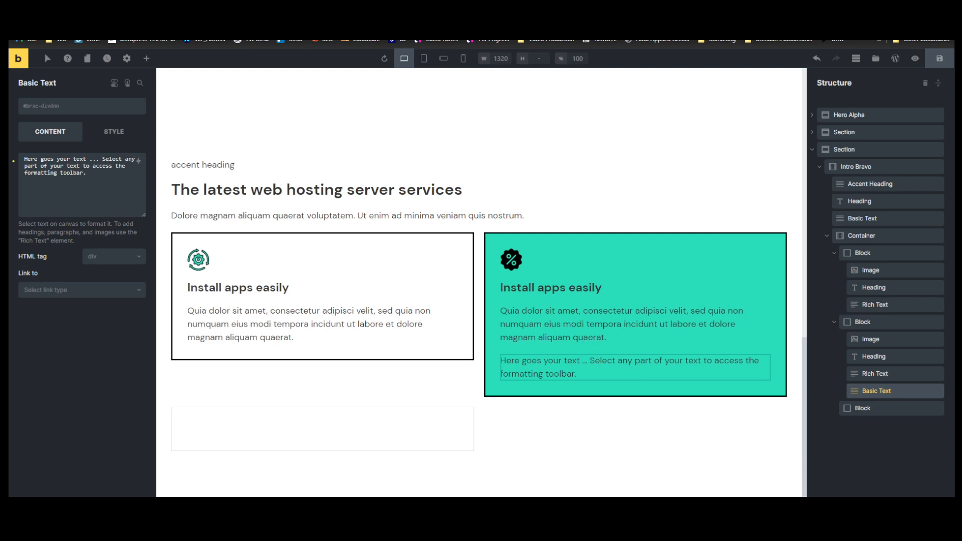
drag(86, 173, 8, 147)
text(Discover >)
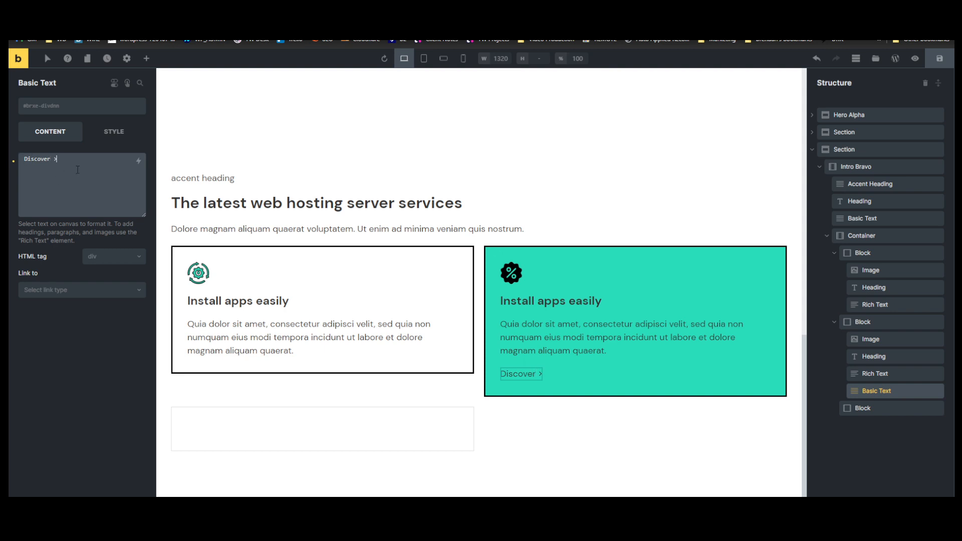
click(611, 245)
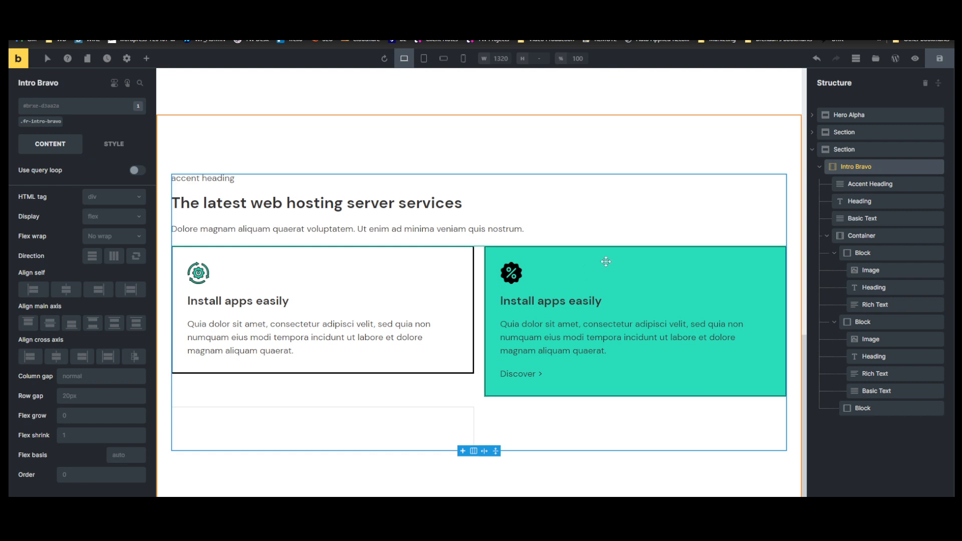
- Add the Automatic.css stretch class to the Container holding the service cards so they share equal height
click(423, 256)
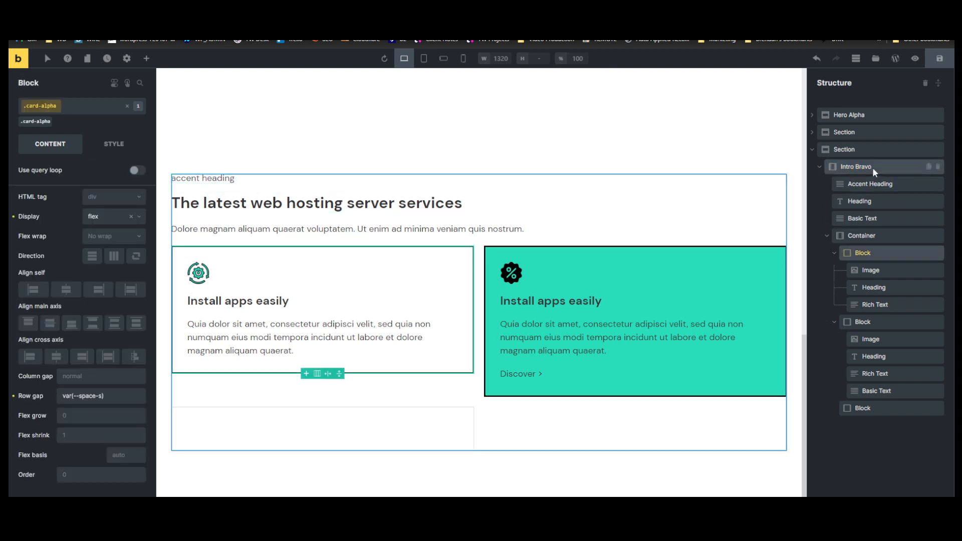
click(873, 235)
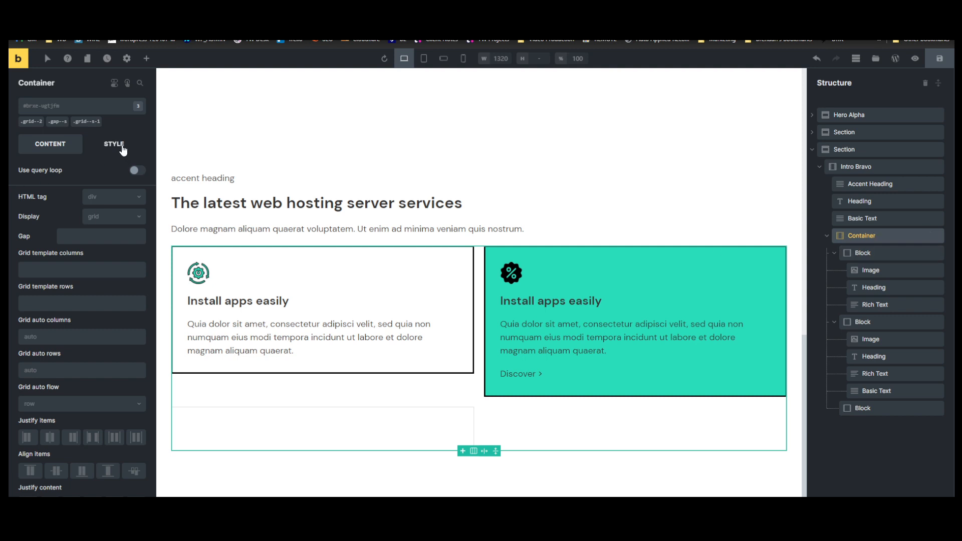
click(57, 111)
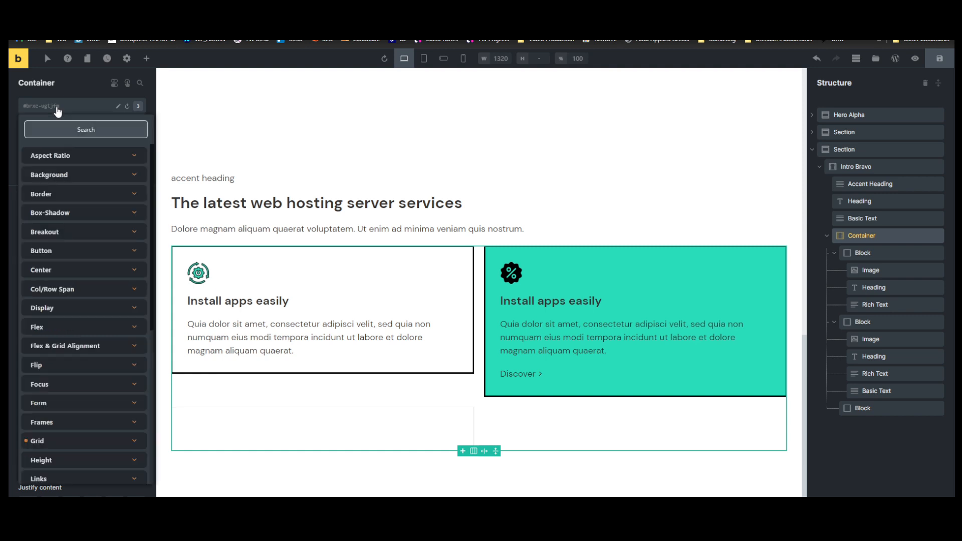
text(str)
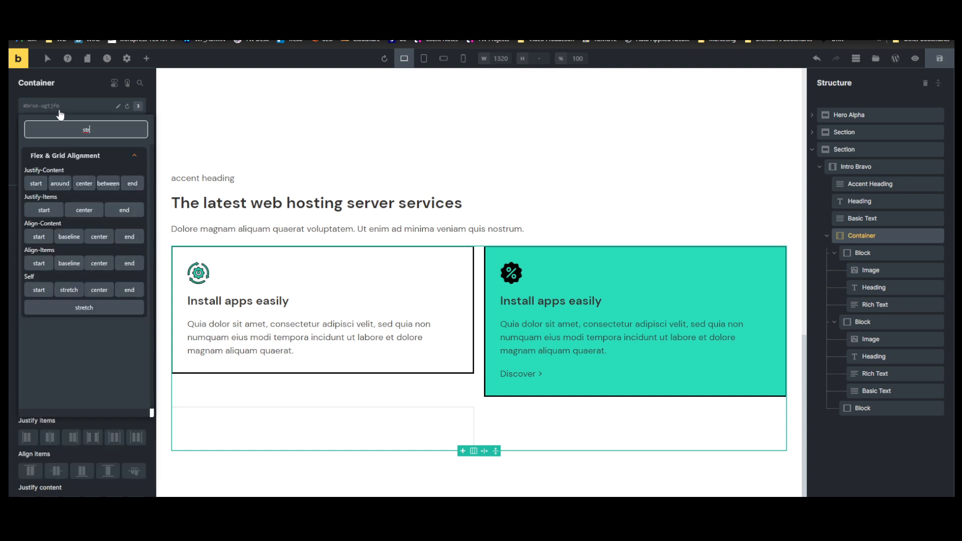
click(85, 308)
click(172, 347)
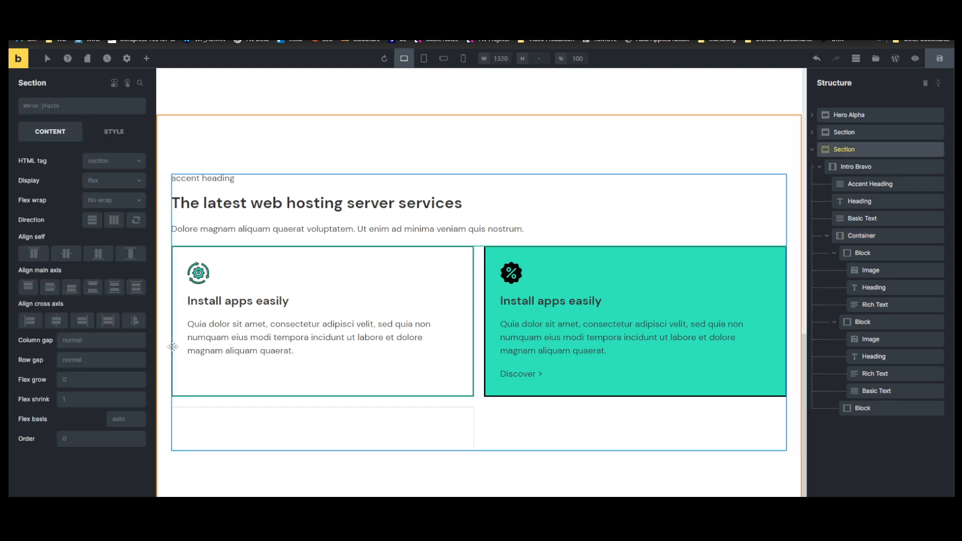
- Give the second card's Block a box shadow with X and Y offsets of 7, at element level
click(622, 277)
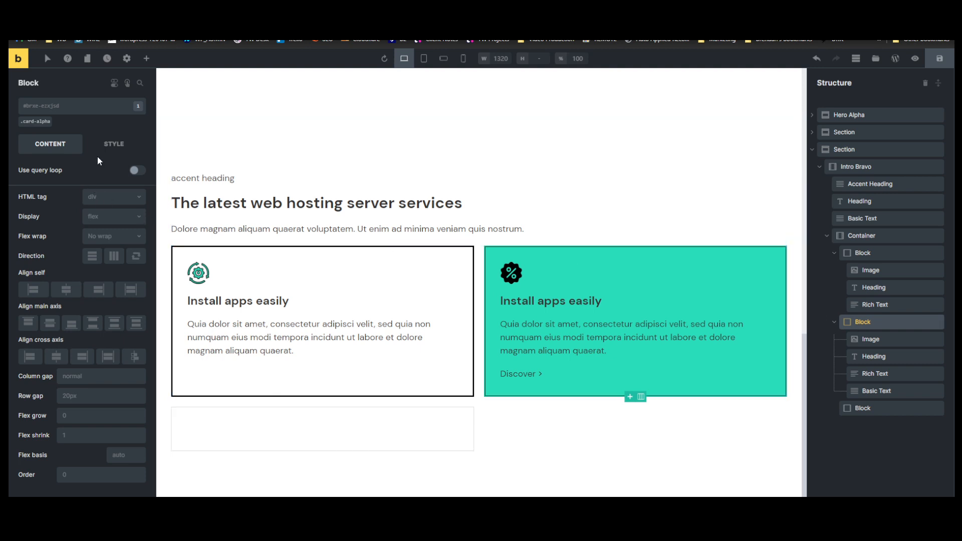
click(114, 144)
click(61, 225)
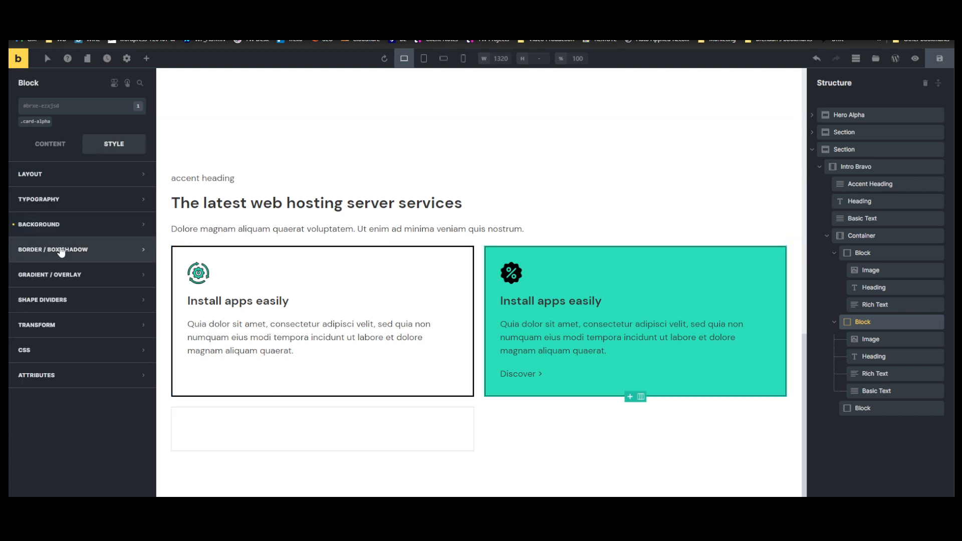
click(62, 249)
click(139, 290)
click(49, 342)
text(7)
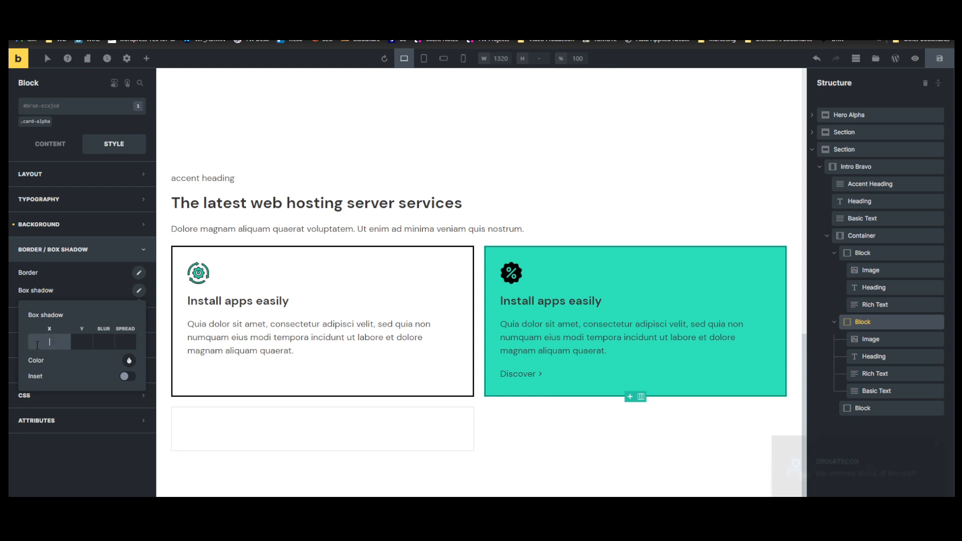
click(82, 345)
text(7)
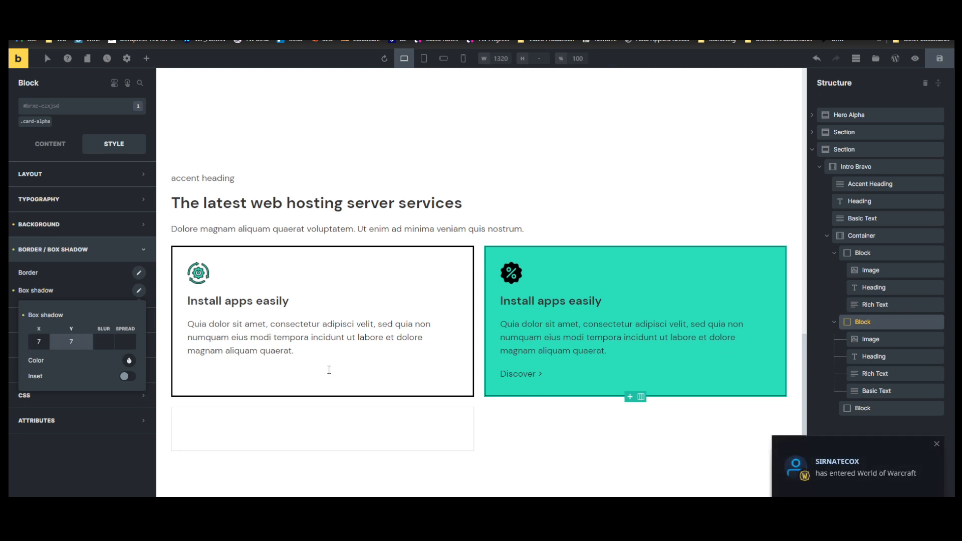
click(937, 444)
click(110, 343)
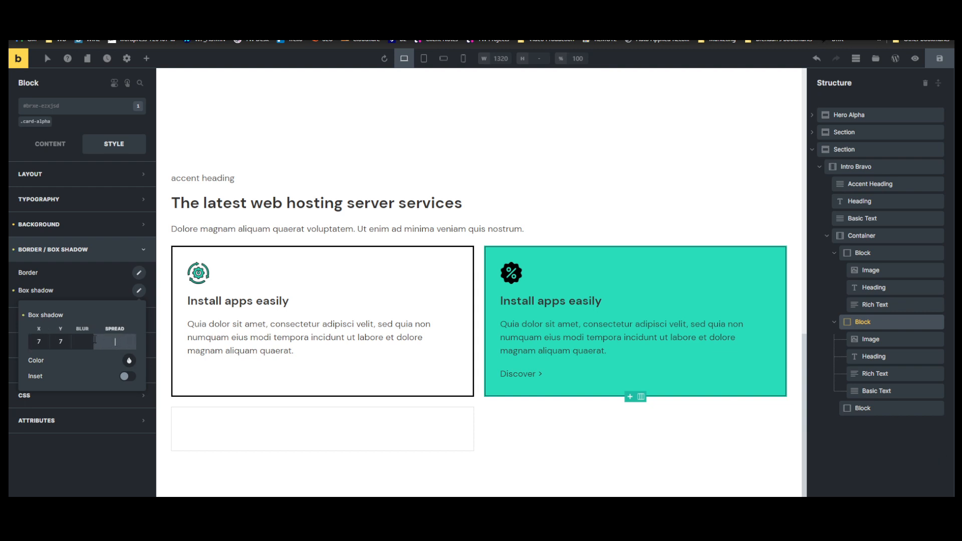
- Set the second card's box shadow color to black
click(128, 361)
click(48, 336)
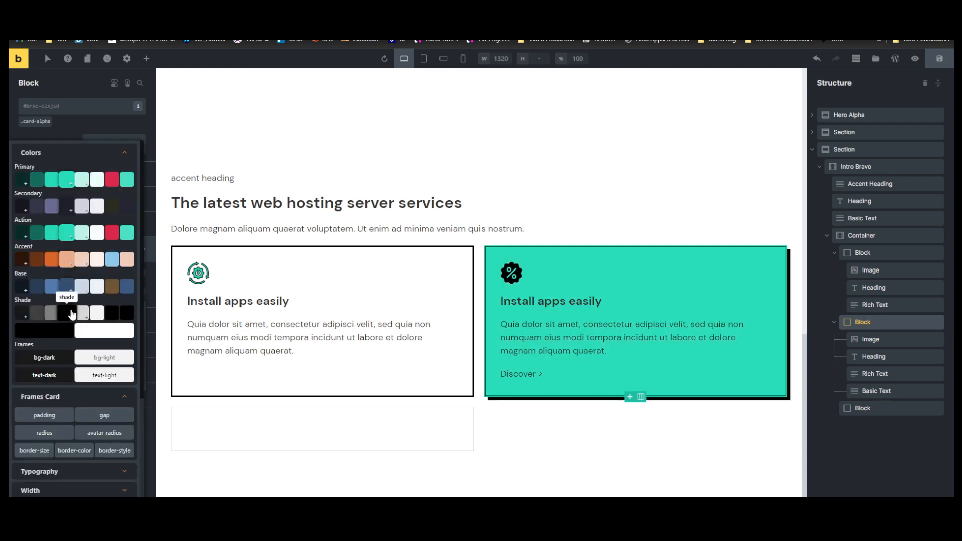
click(541, 138)
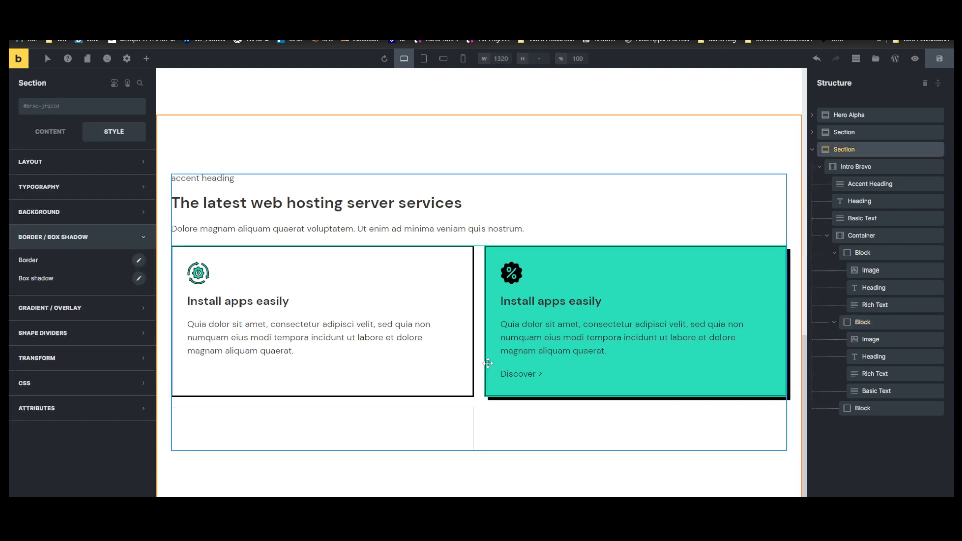
- Check the service card layout in the reference design and delete the empty third Block from the cards Container
key(alt+Tab)
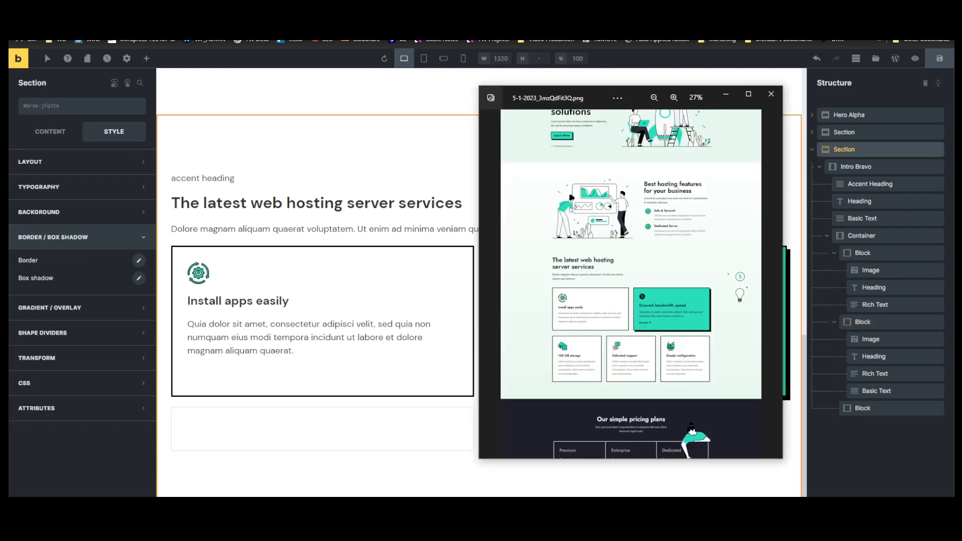
scroll(654, 303, down, 2)
scroll(656, 304, up, 3)
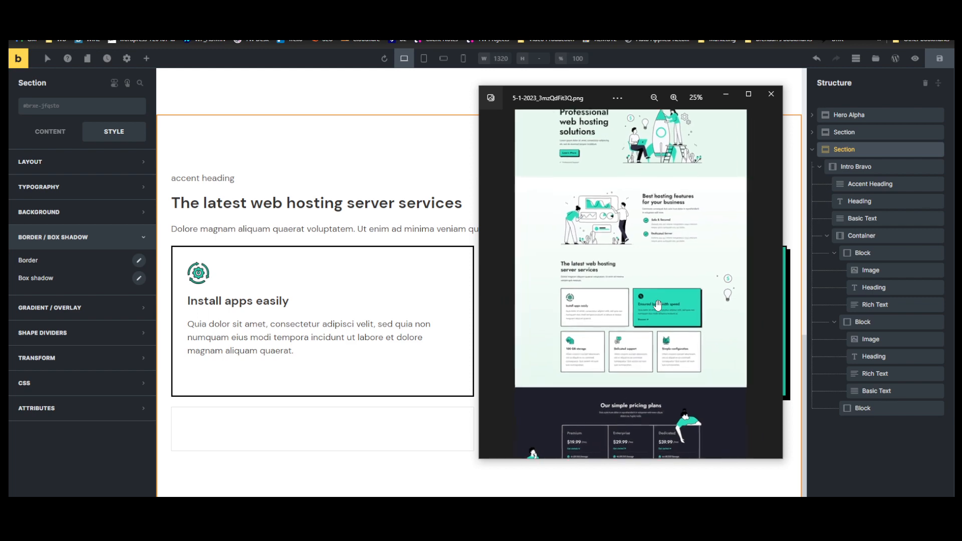
scroll(333, 266, up, 5)
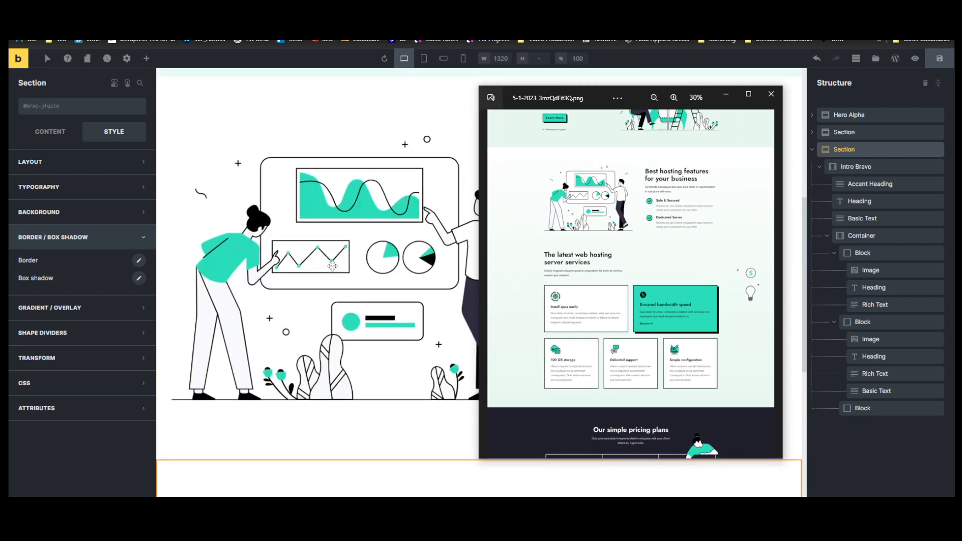
scroll(333, 266, down, 5)
click(477, 428)
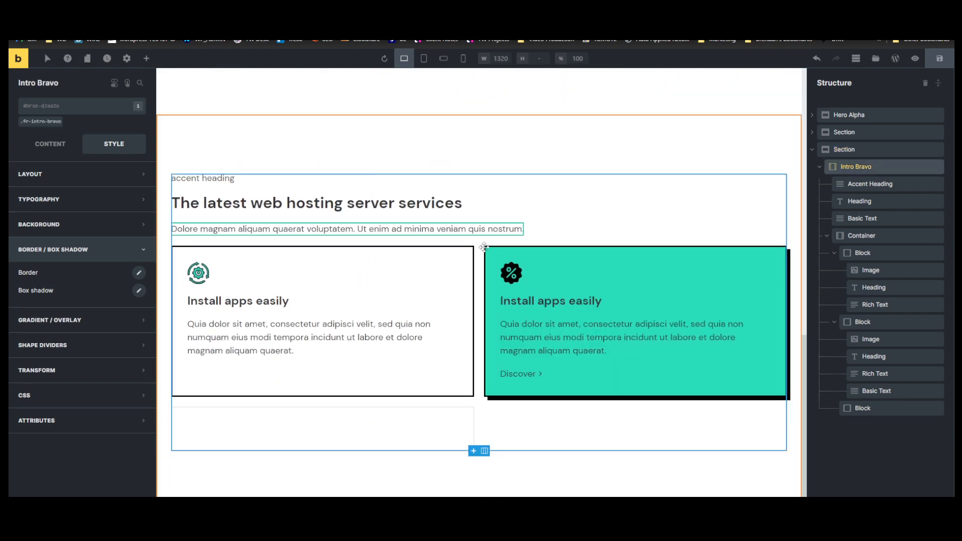
click(527, 423)
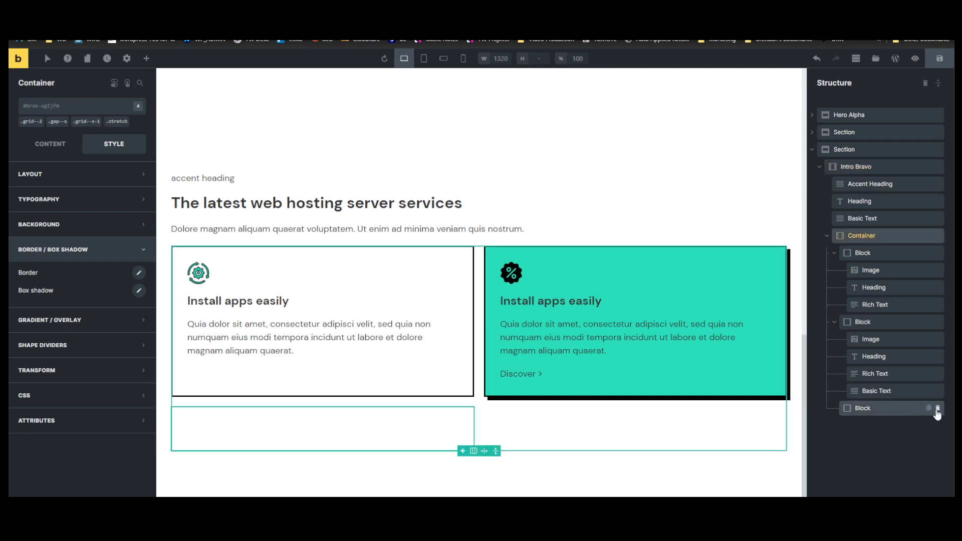
click(937, 409)
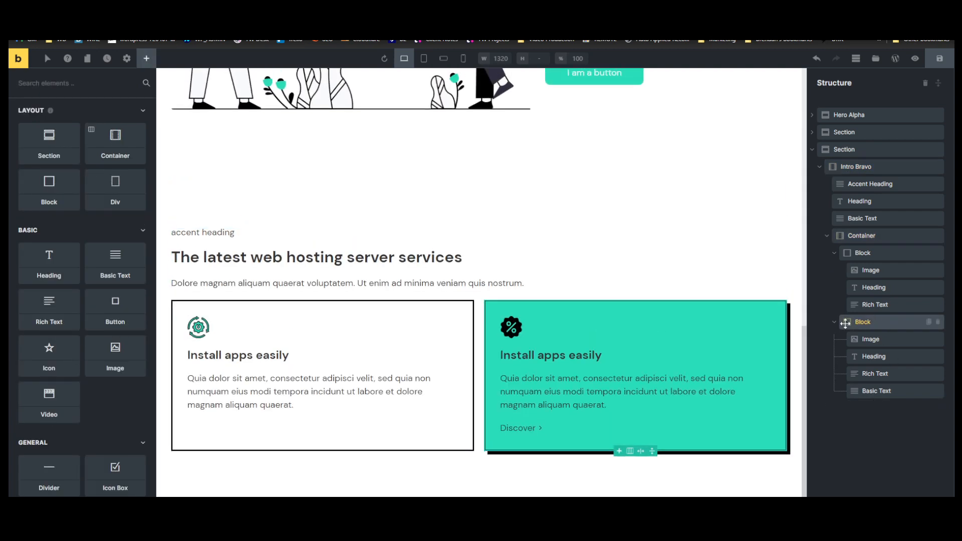
- Add a new Container inside Intro Bravo, directly below the Container holding the two service cards
click(839, 236)
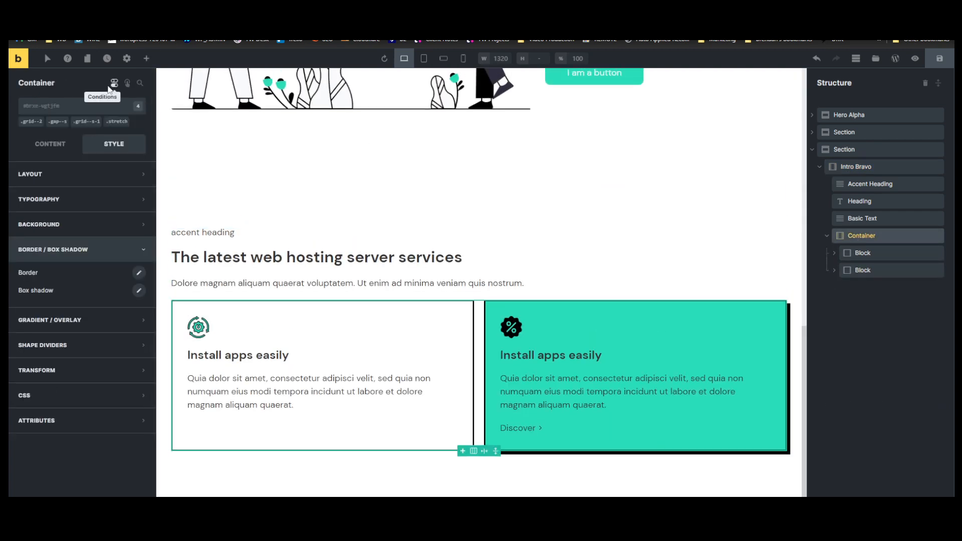
click(147, 58)
click(114, 138)
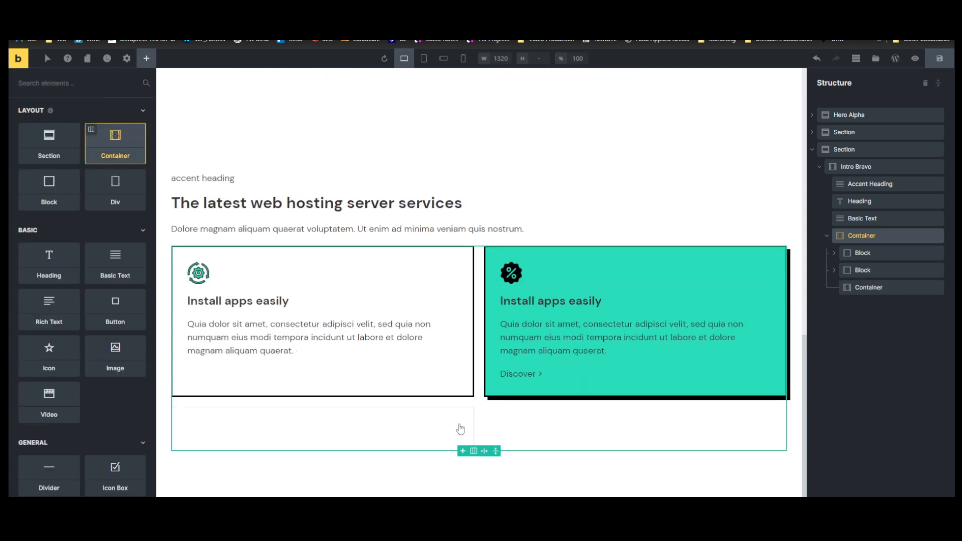
click(862, 284)
drag(861, 285, 835, 288)
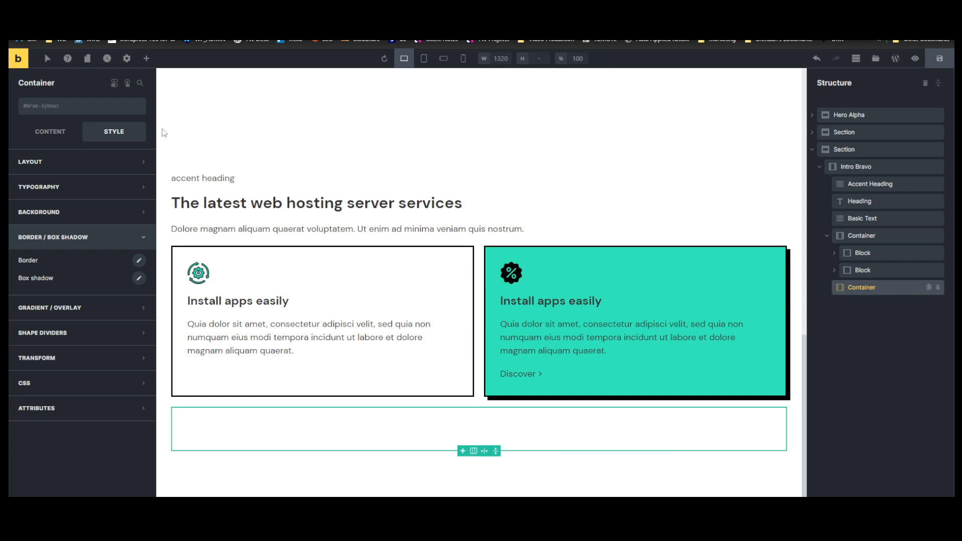
- Add the Automatic.css grid--3 class to the new Container
click(58, 108)
text(grid)
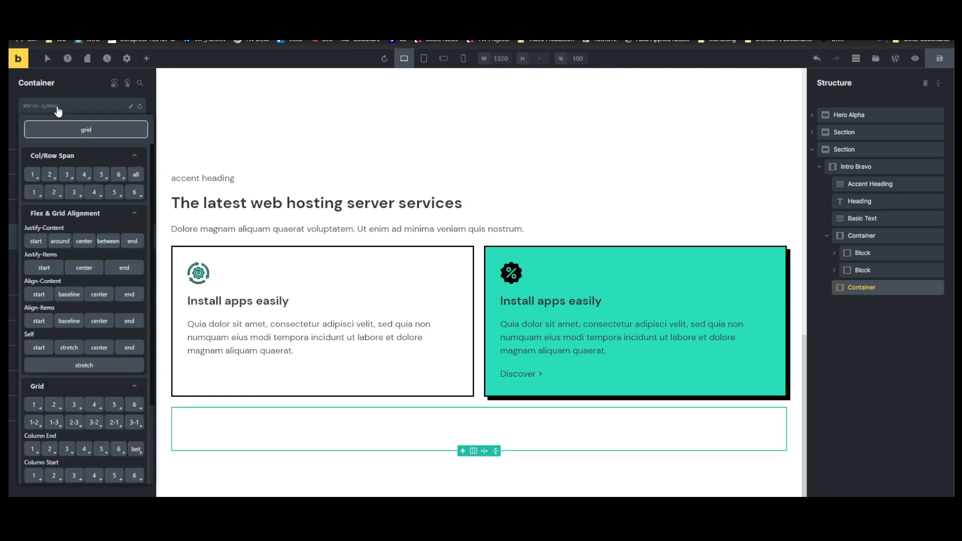
click(72, 407)
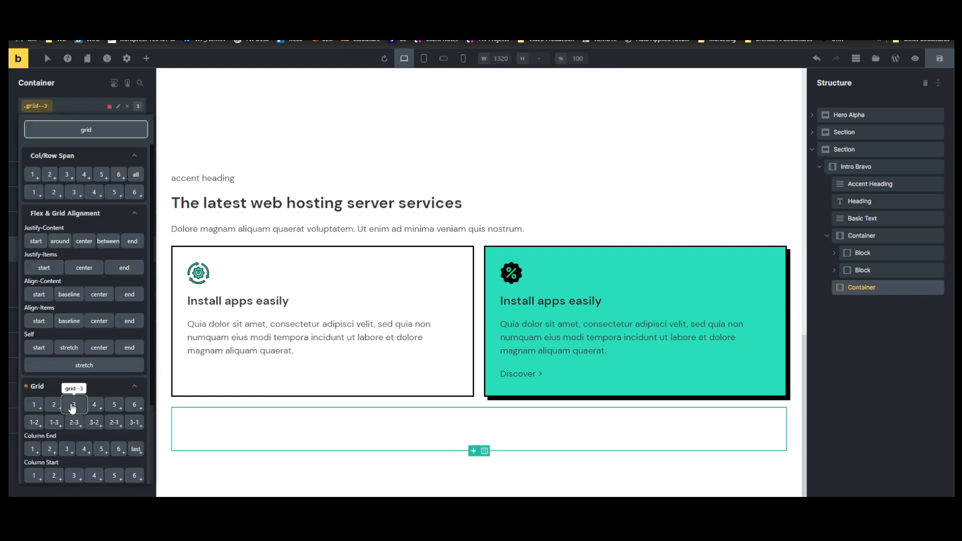
- Fill the three-column Container with three empty Blocks
click(146, 59)
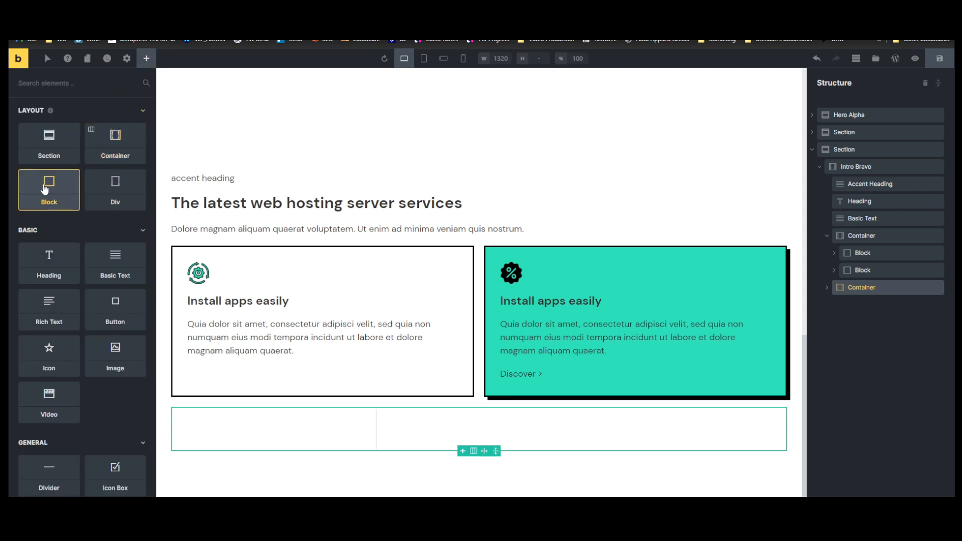
drag(53, 191, 837, 289)
click(867, 322)
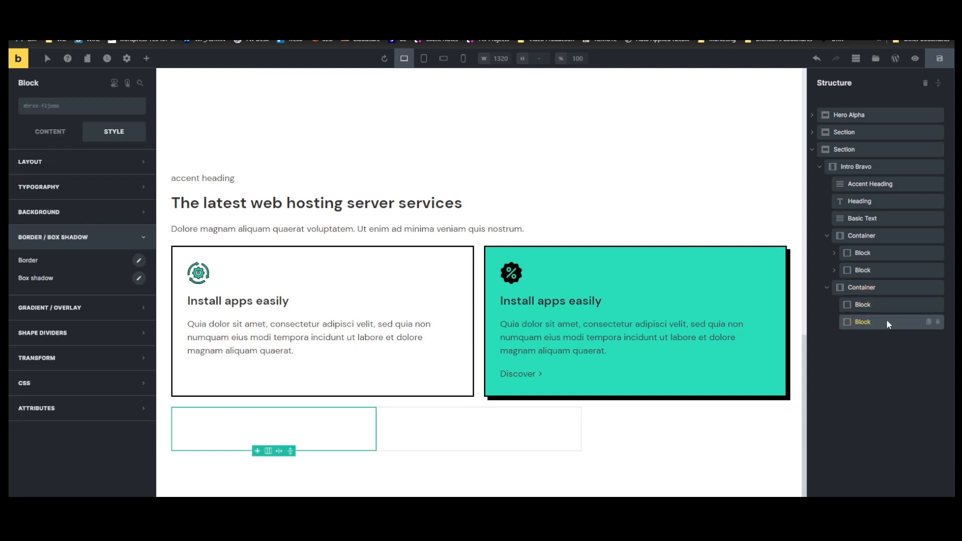
click(929, 321)
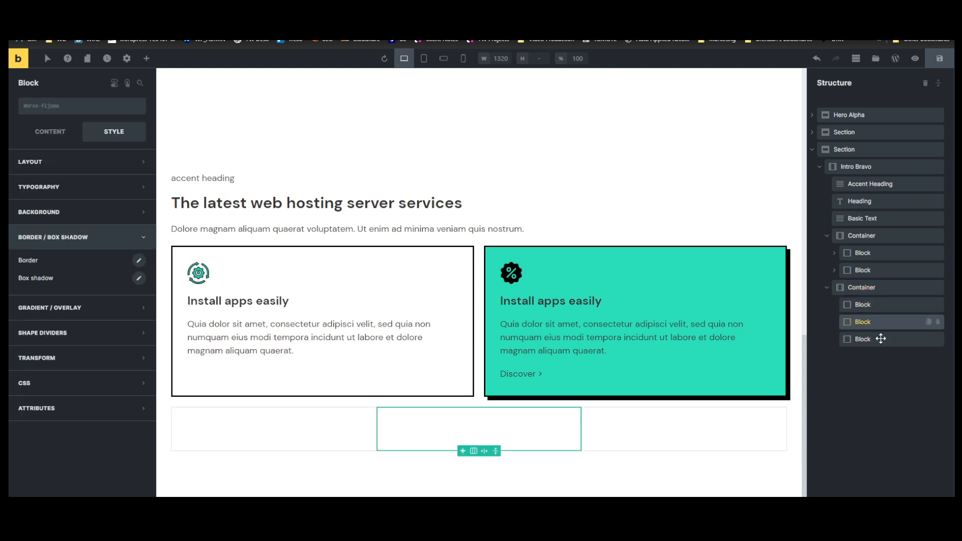
click(633, 434)
click(508, 205)
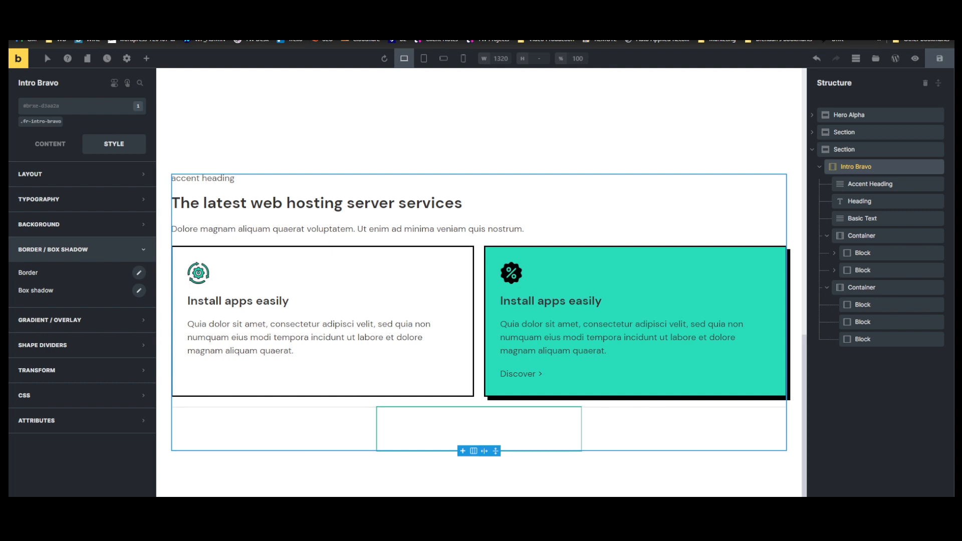
- Add the gap--s class to the three-column Container
click(866, 288)
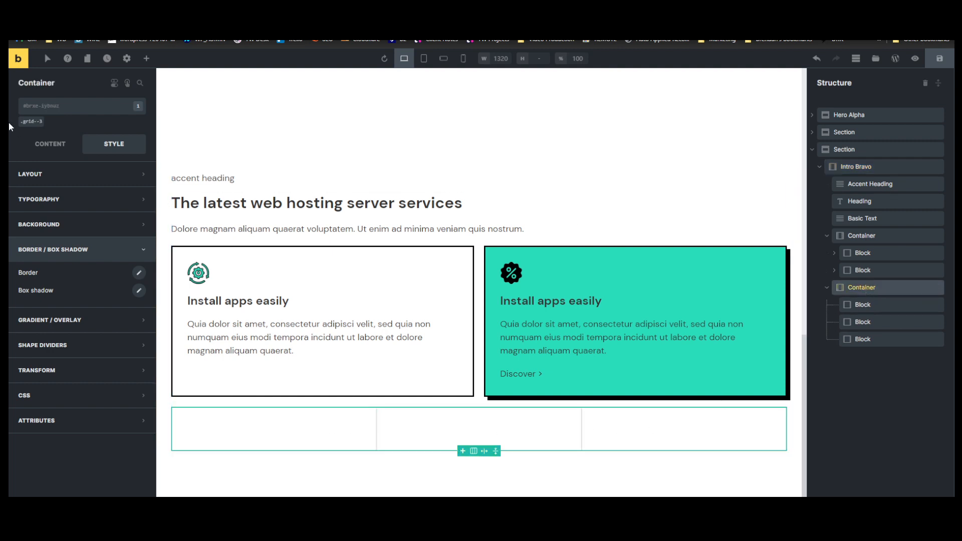
click(50, 111)
text(gap)
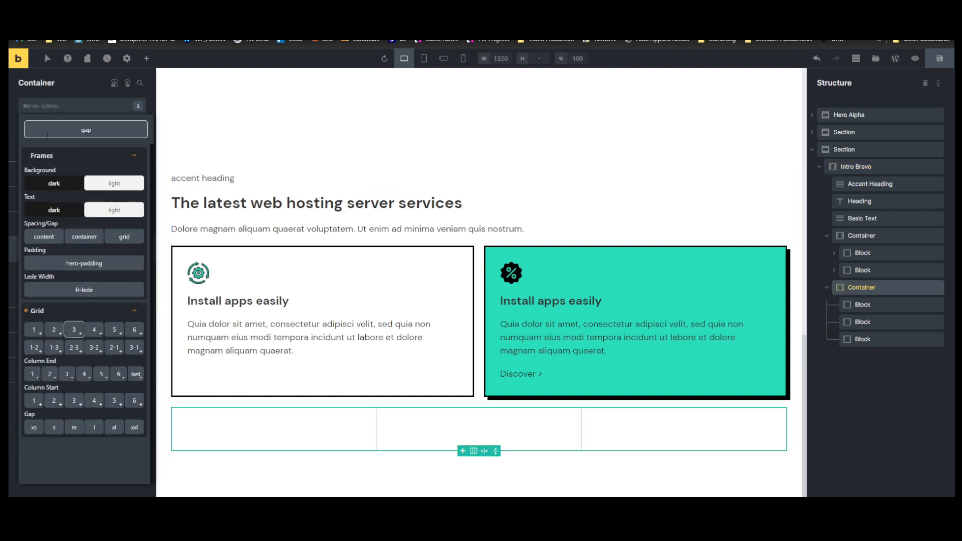
click(54, 429)
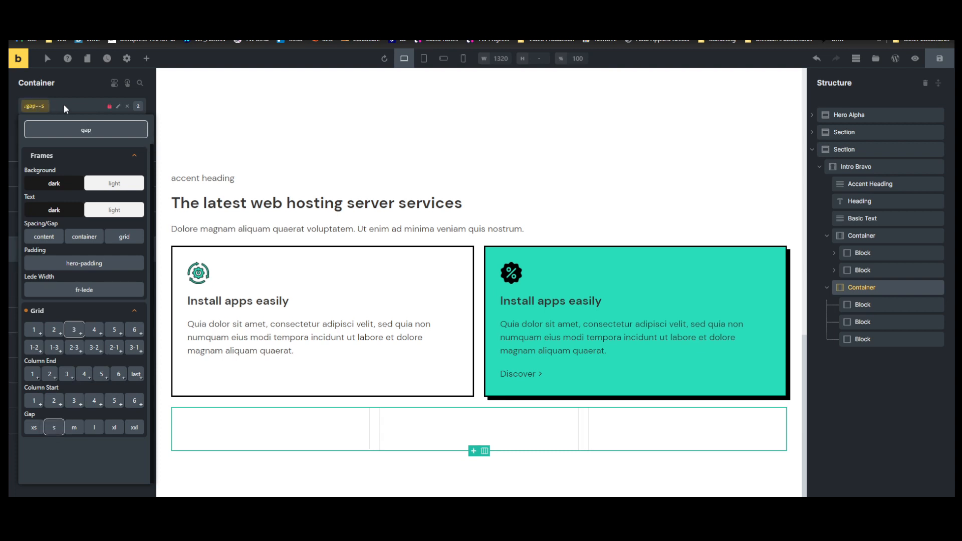
- Check the section at mobile width and add the grid--s-1 class to the three-column Container at desktop width
click(462, 58)
scroll(523, 246, down, 1)
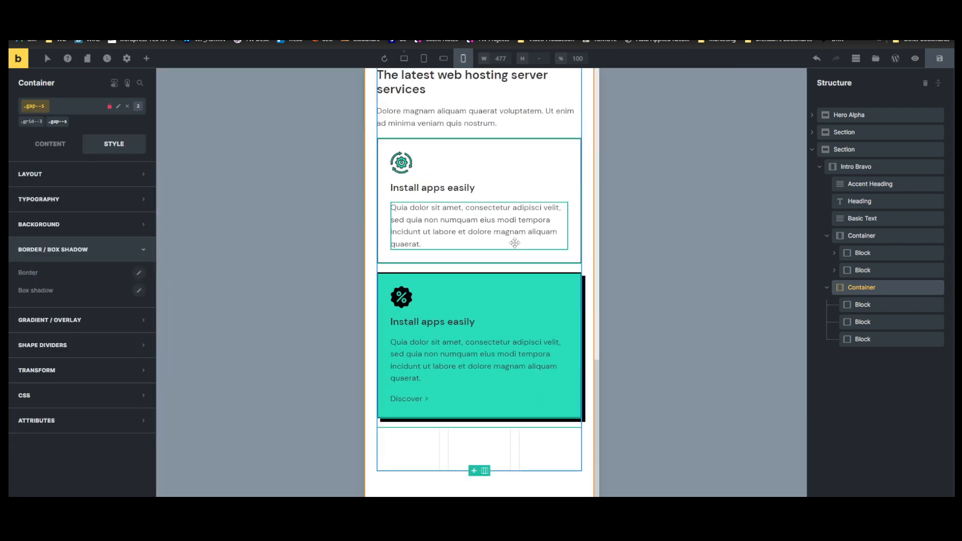
click(403, 59)
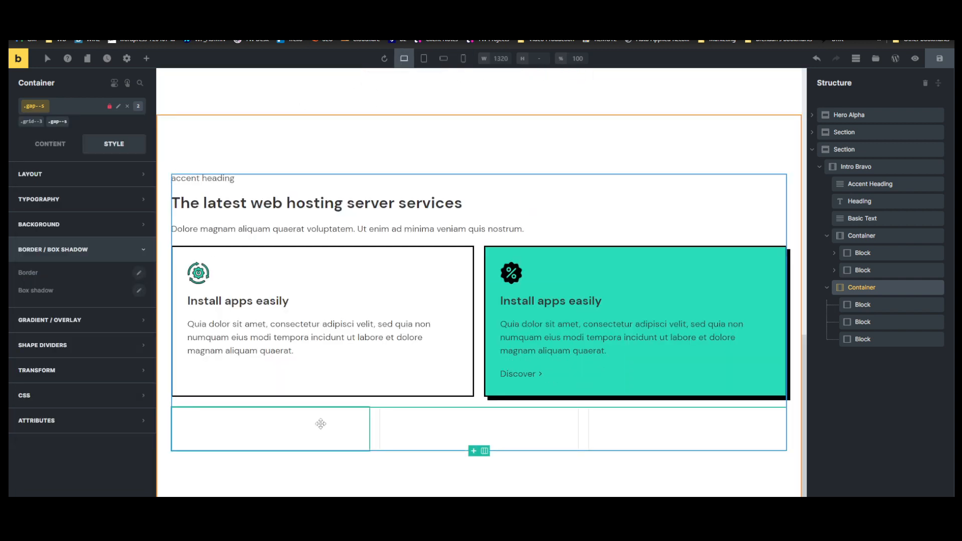
click(61, 106)
text(grid)
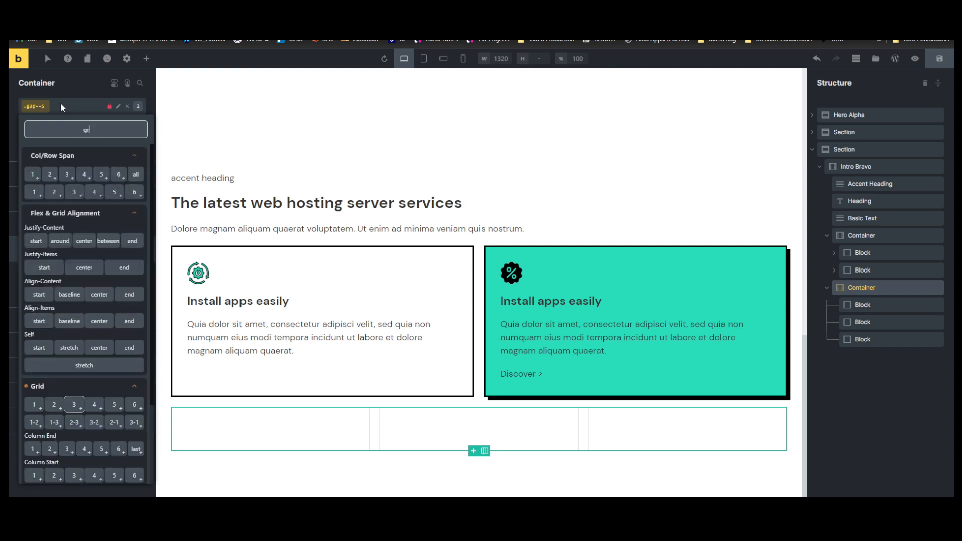
click(35, 406)
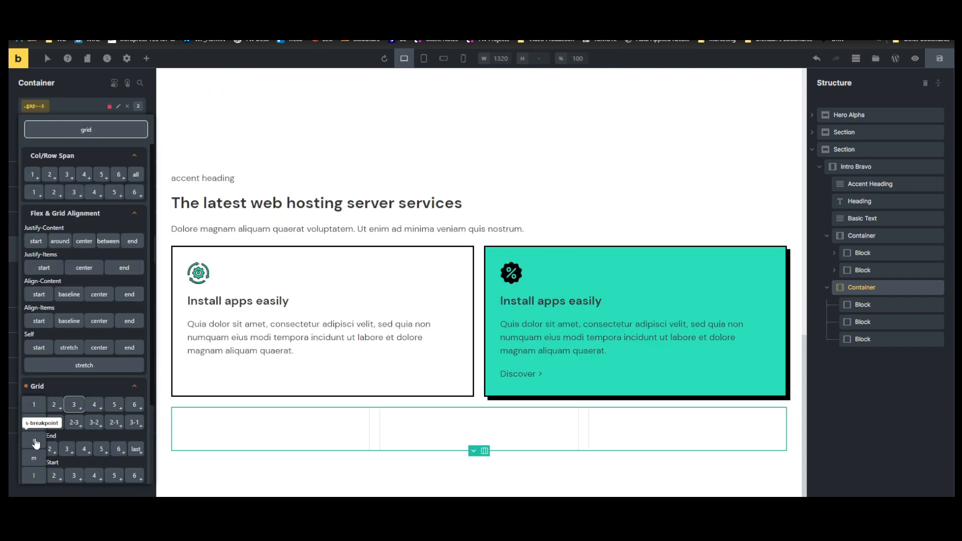
click(35, 443)
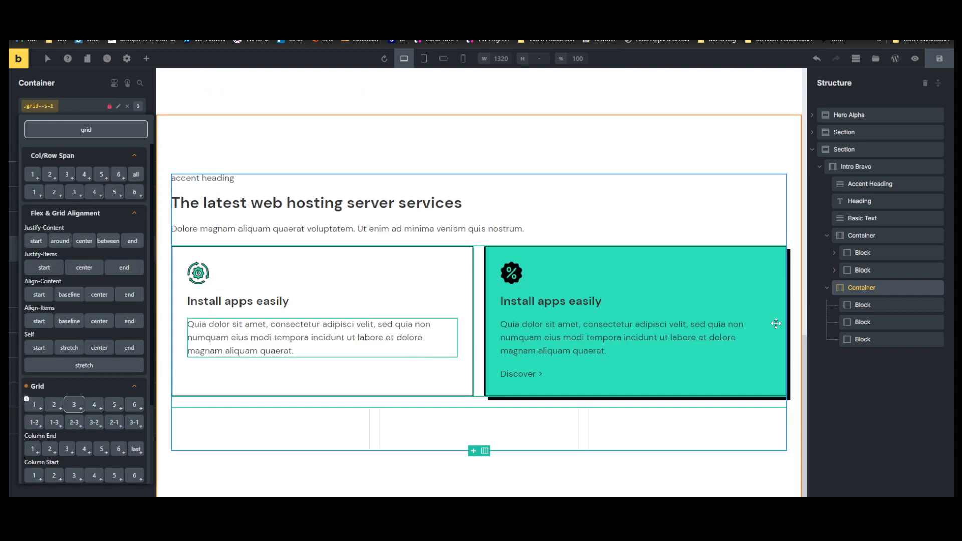
- Duplicate the first service card's Block and move the copy to the start of the three-column Container
click(874, 254)
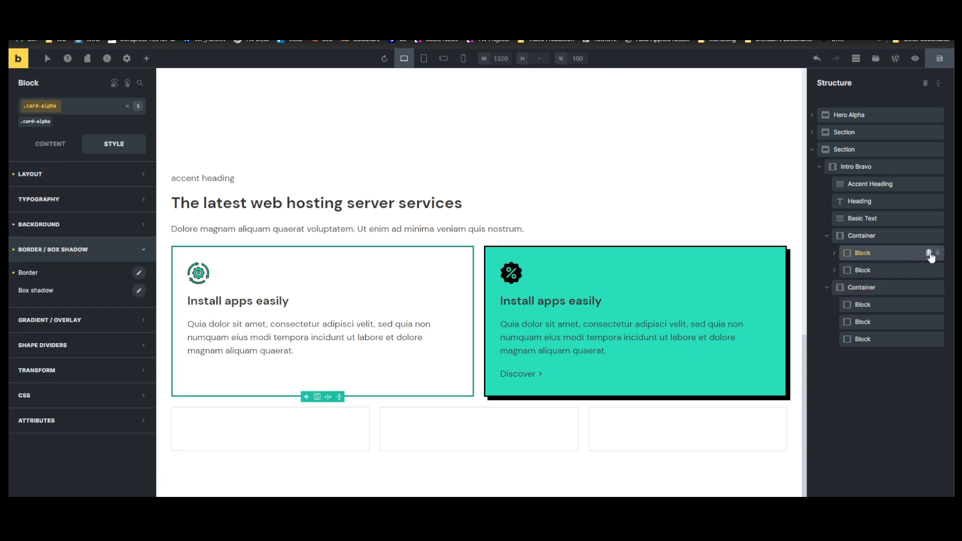
click(928, 252)
drag(878, 278, 876, 312)
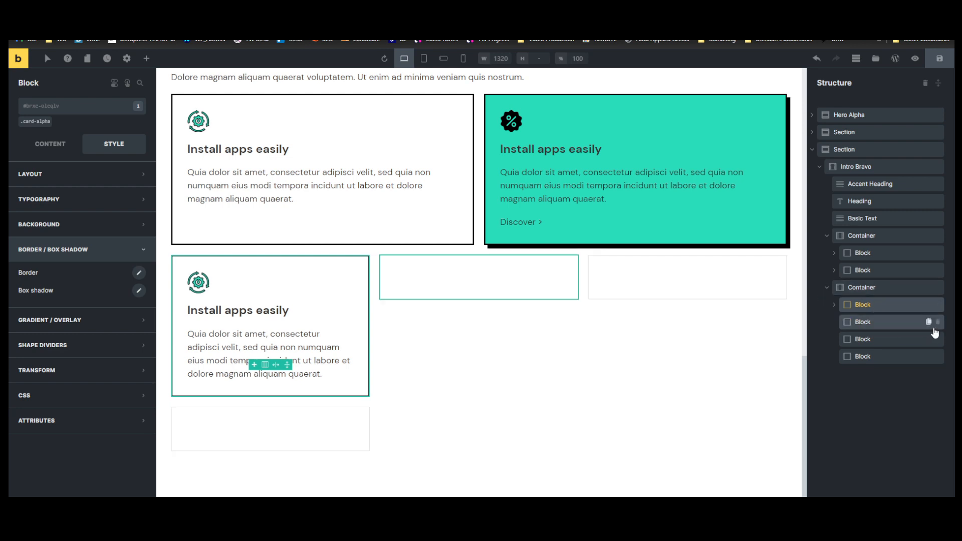
- Duplicate the first card in the three-column Container twice, delete its three empty Blocks, and save the page
key(ctrl+d)
key(ctrl+d)
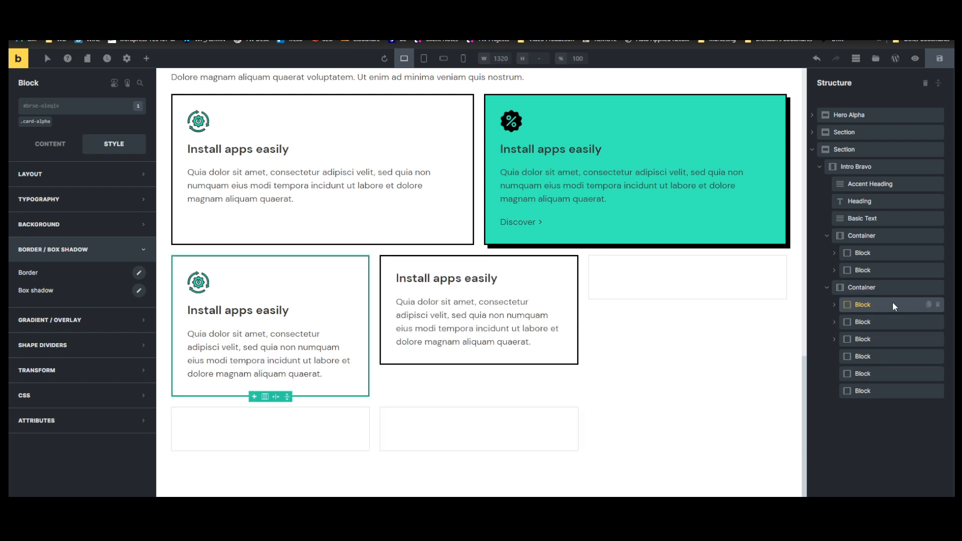
click(938, 374)
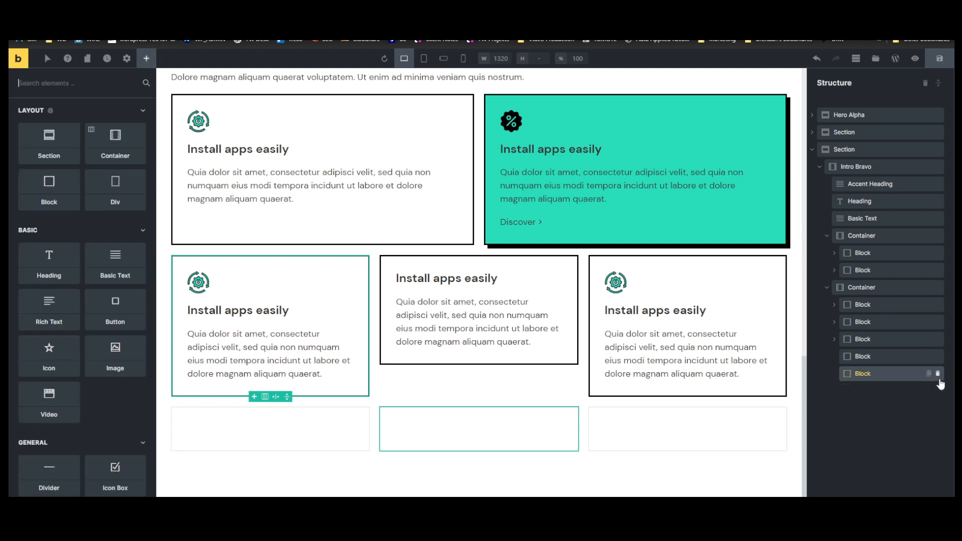
click(937, 374)
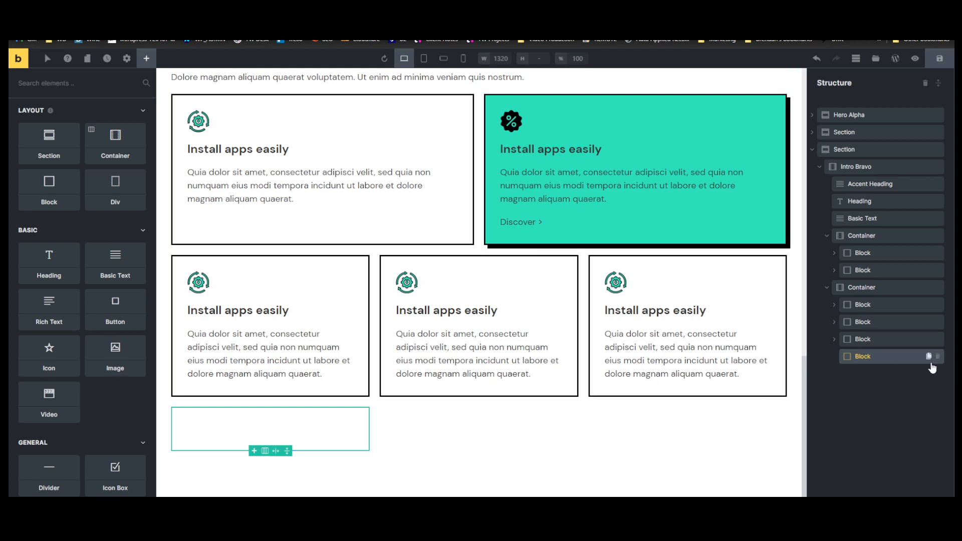
click(938, 356)
click(944, 60)
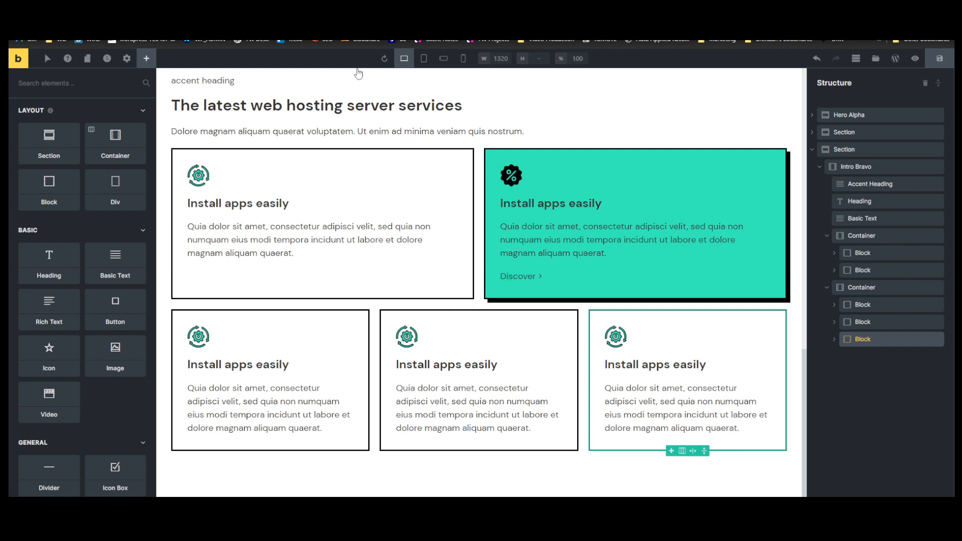
- Reload the builder and compare the services section's card layout with the reference design image
key(F5)
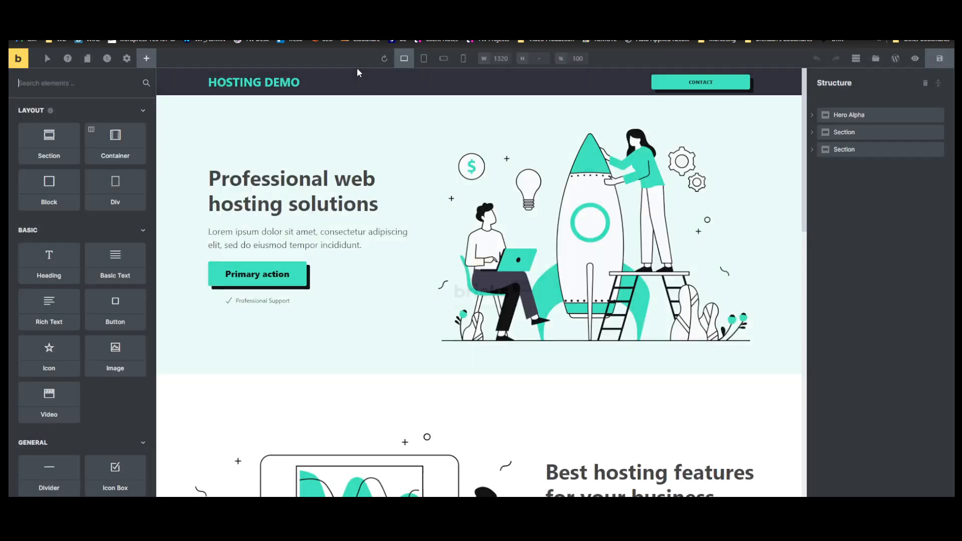
scroll(392, 204, down, 8)
scroll(392, 204, down, 6)
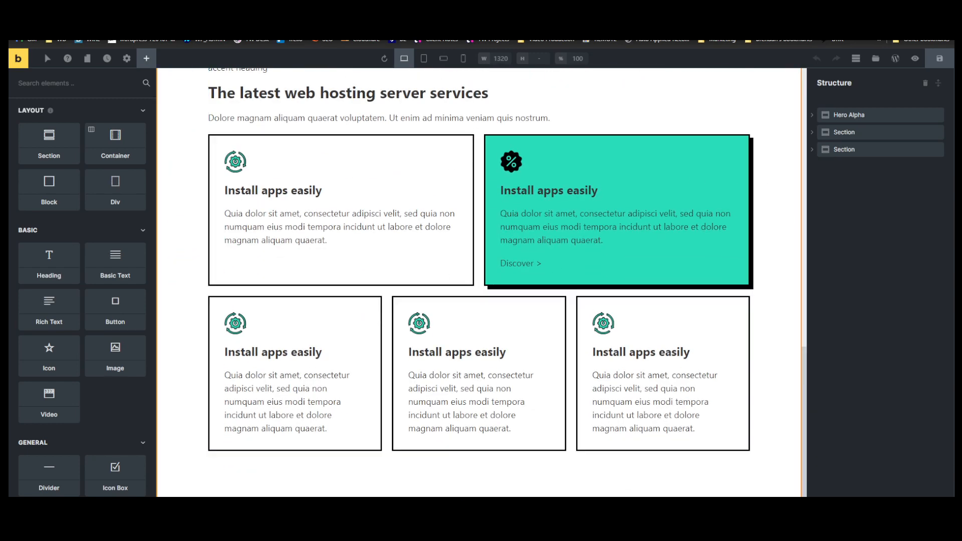
click(623, 516)
scroll(661, 317, down, 3)
scroll(661, 316, up, 2)
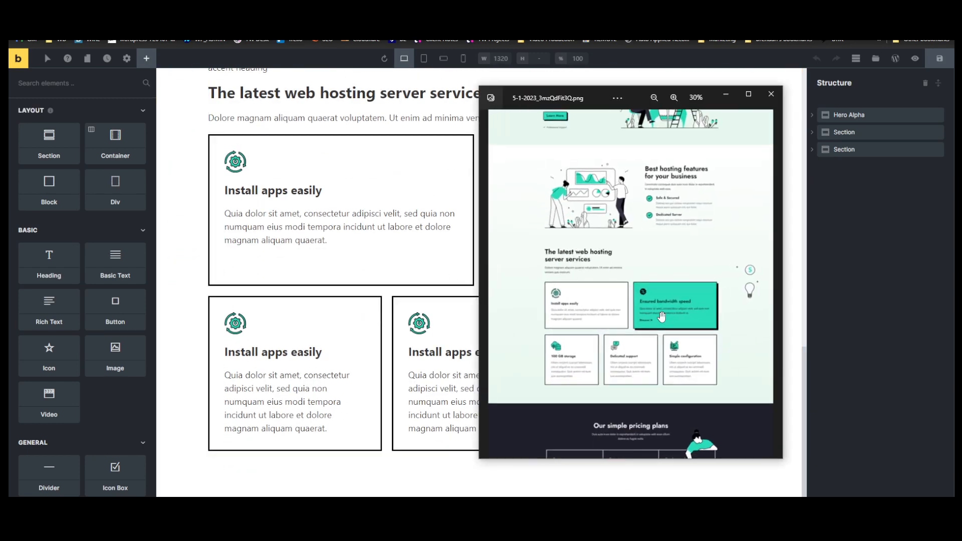
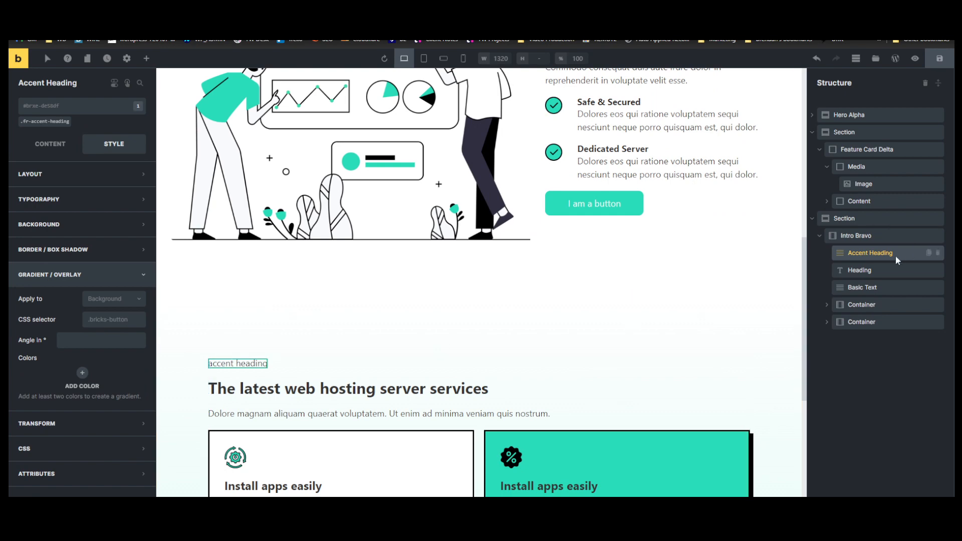
- Delete the Accent Heading above the services section's main heading
click(936, 255)
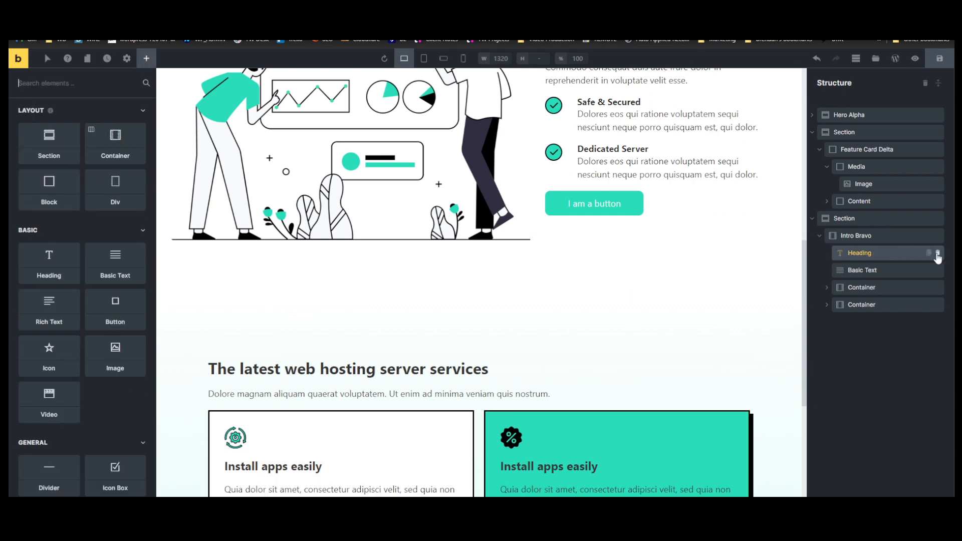
- Set the services Section's top and bottom padding to the xs section-space variable and check its spacing against the features section
click(858, 237)
click(853, 219)
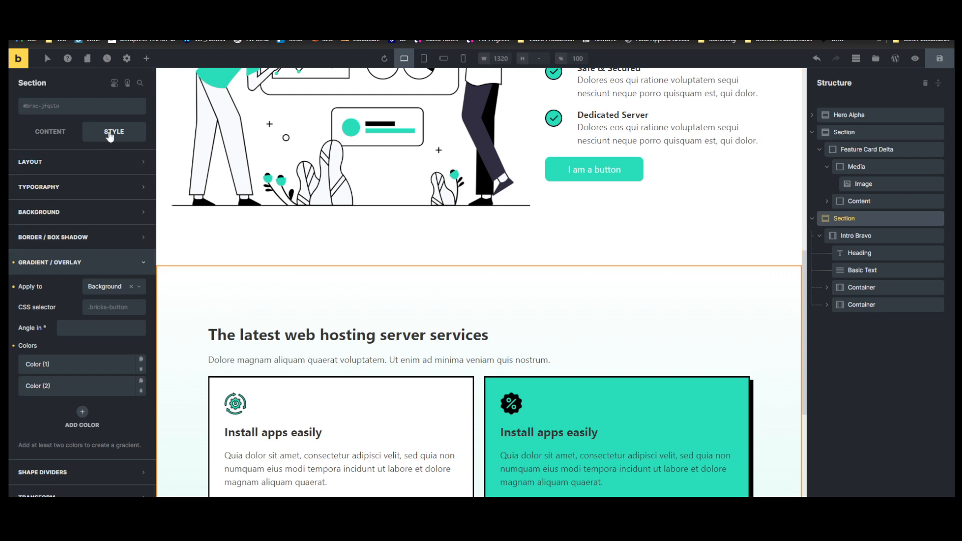
click(63, 162)
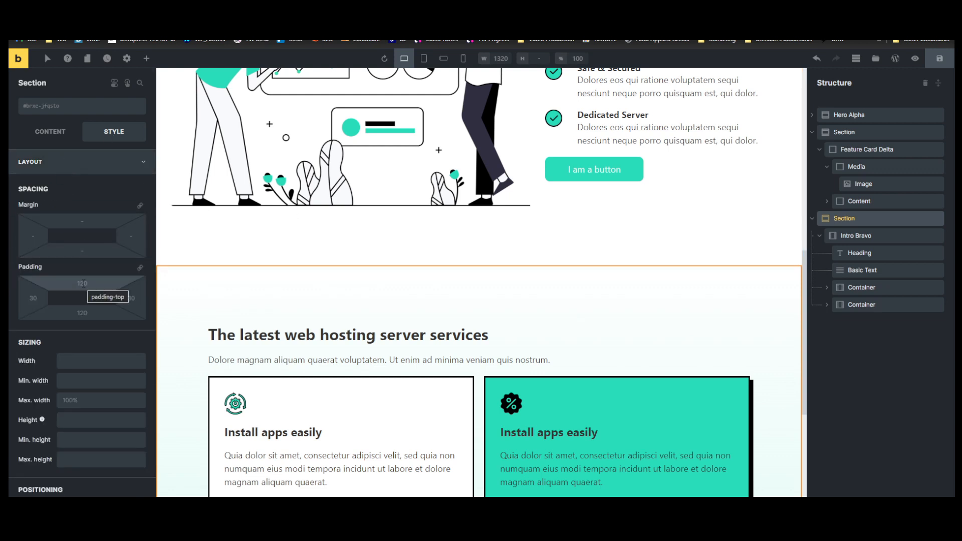
double_click(82, 283)
text(0)
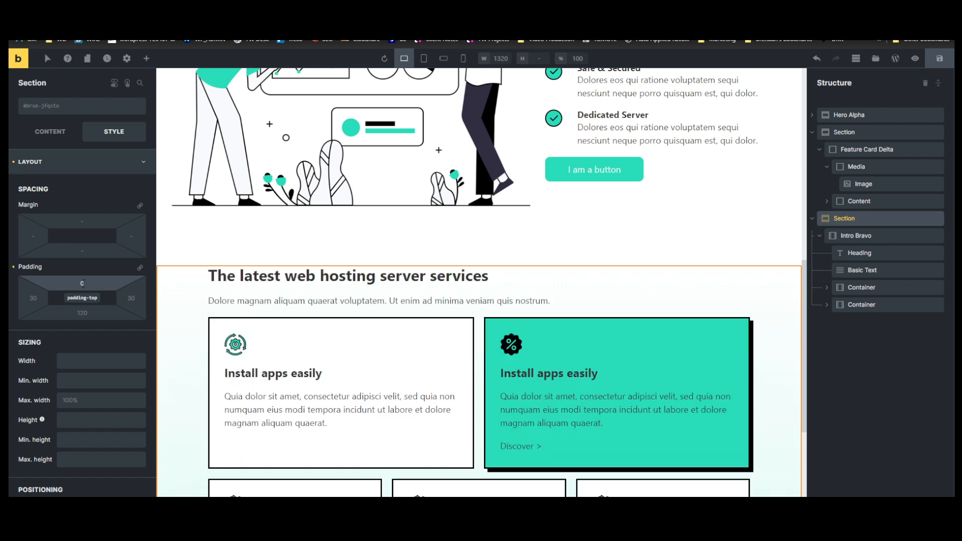
right_click(83, 284)
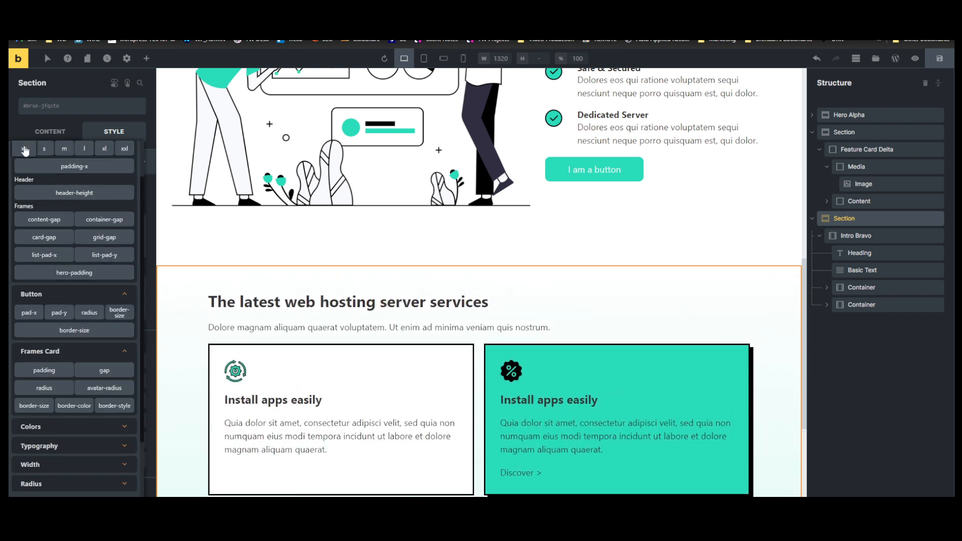
click(24, 149)
double_click(97, 284)
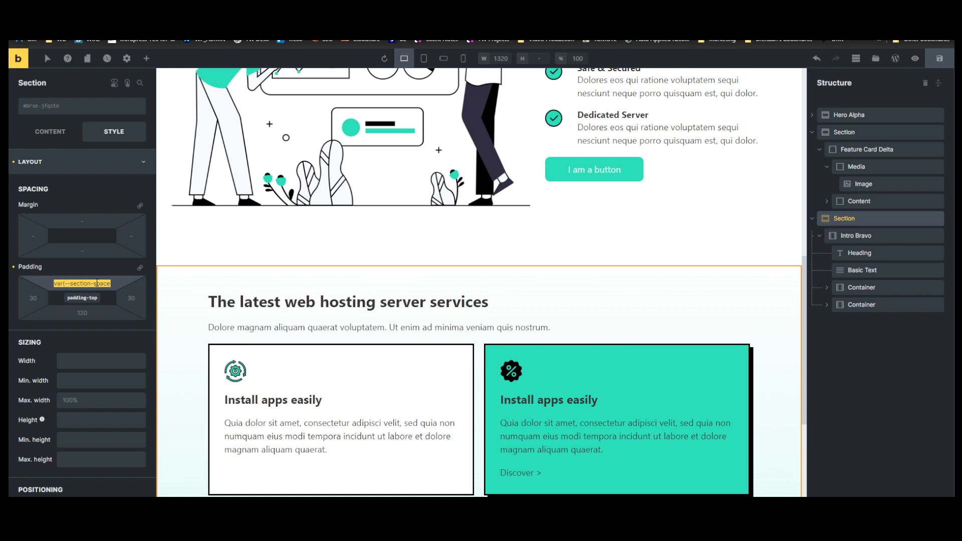
click(84, 311)
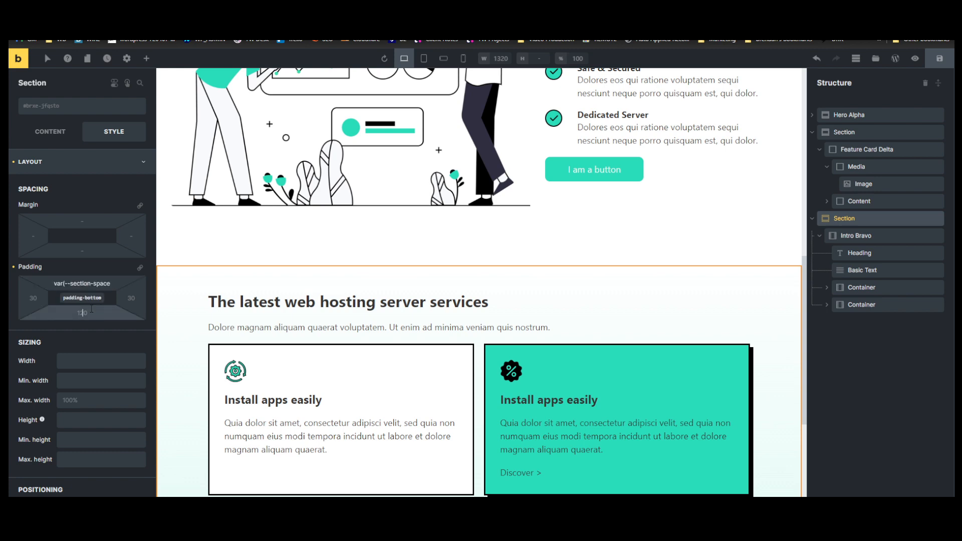
click(401, 236)
scroll(522, 468, down, 4)
scroll(387, 351, up, 5)
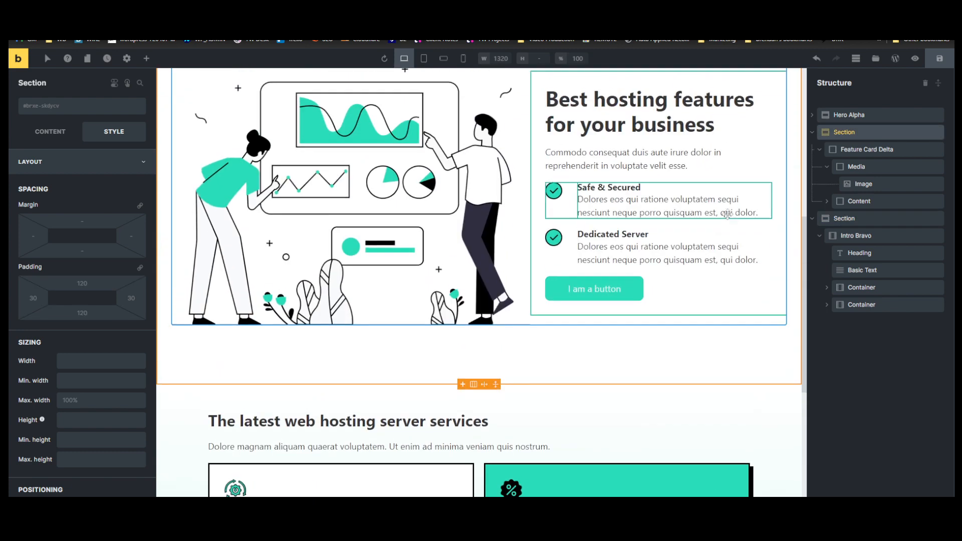
scroll(659, 403, down, 5)
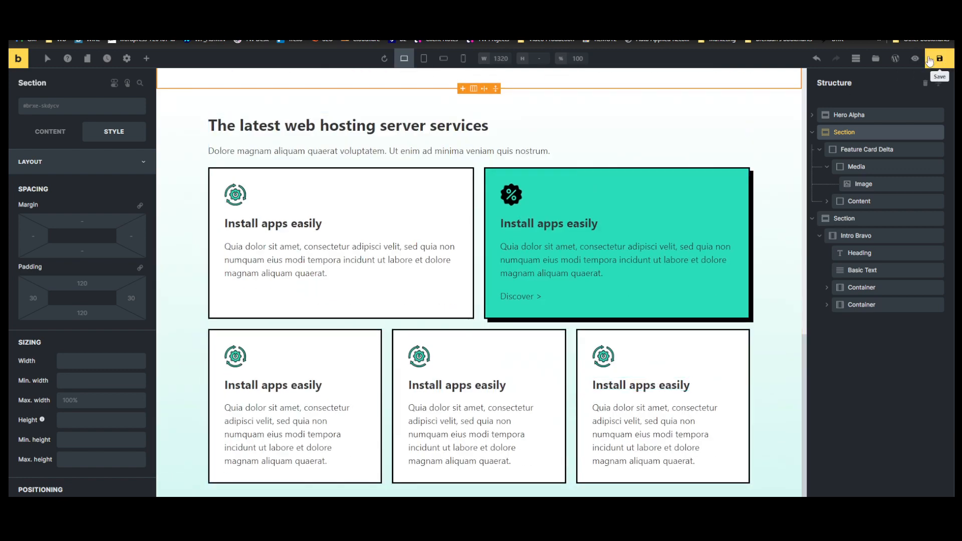
- Examine the pricing plans section in the reference design image
key(alt+Tab)
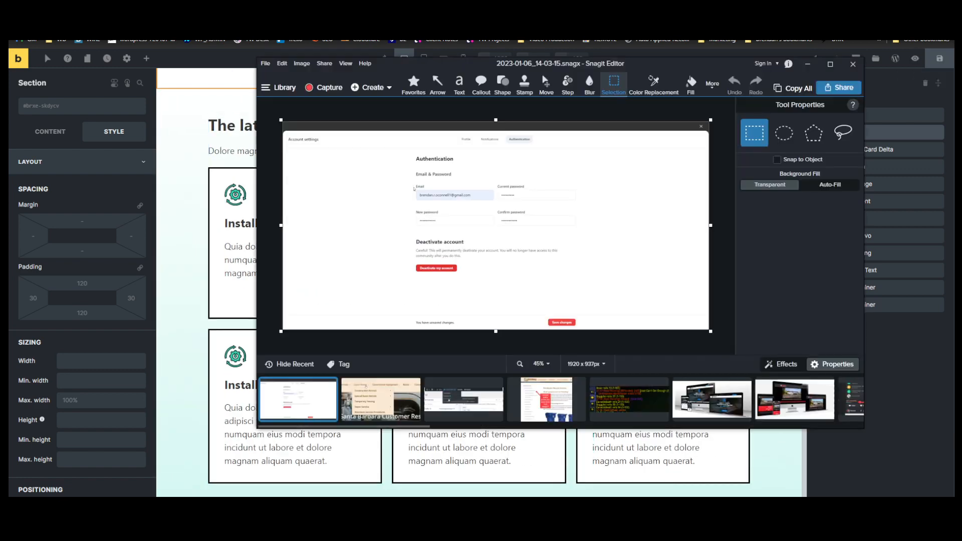
key(alt+Tab)
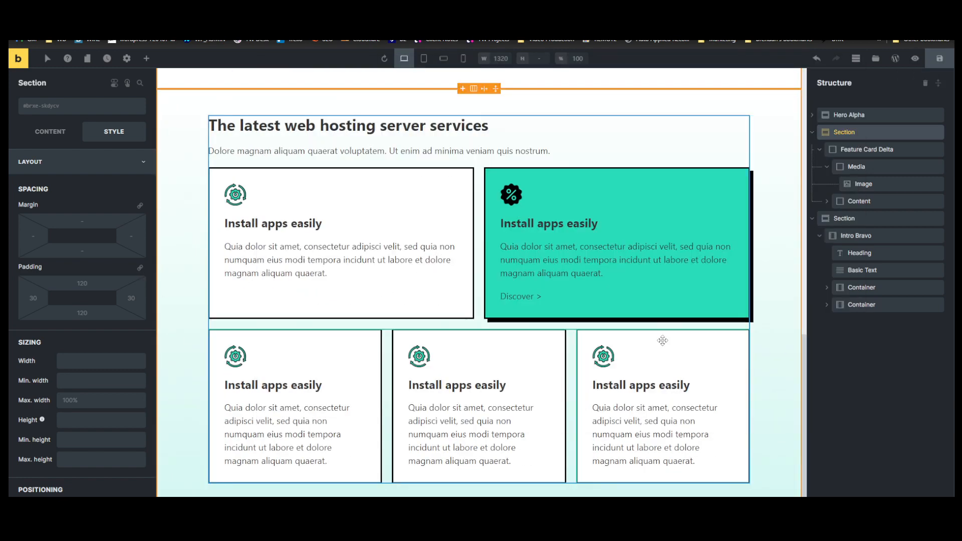
key(alt+Tab)
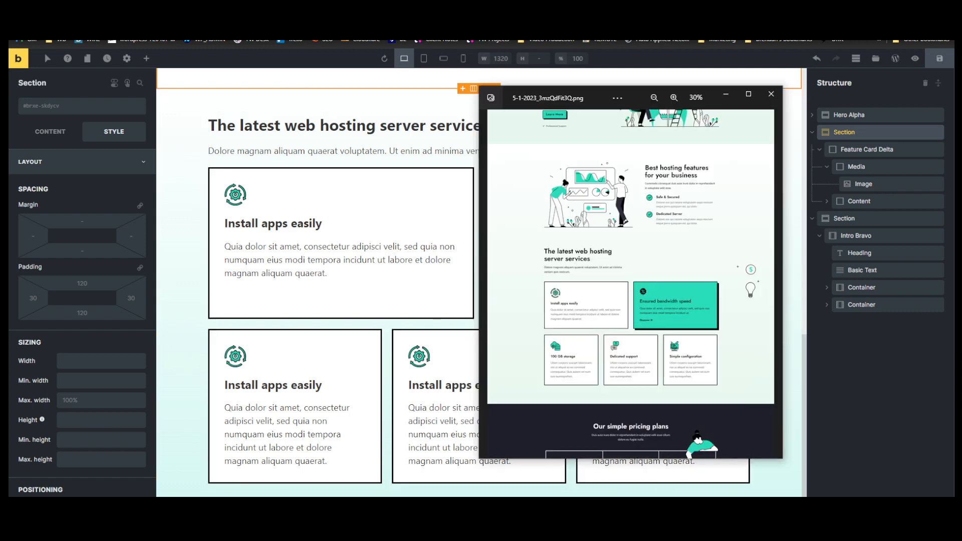
drag(662, 383, 661, 168)
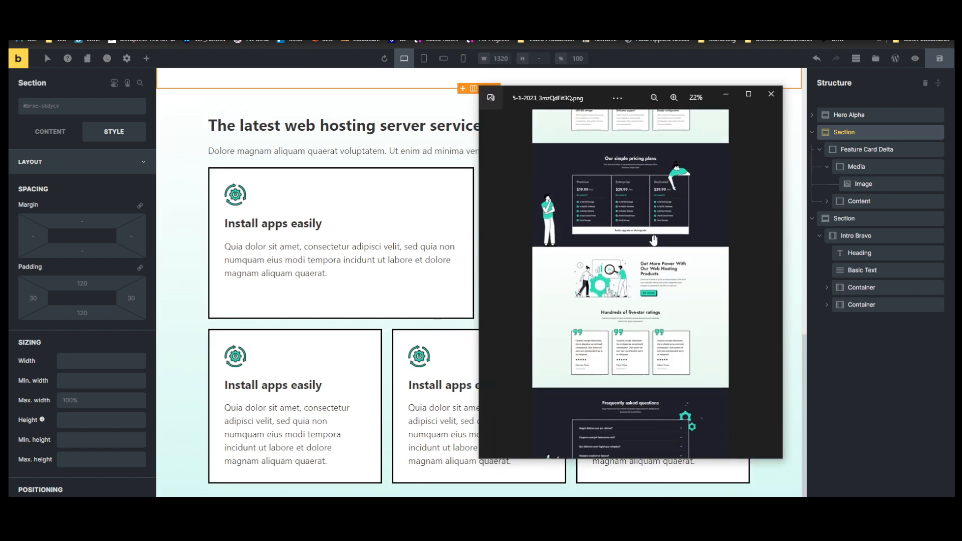
scroll(659, 243, up, 2)
drag(659, 256, 660, 340)
scroll(660, 340, up, 1)
drag(659, 305, 664, 332)
scroll(665, 332, down, 1)
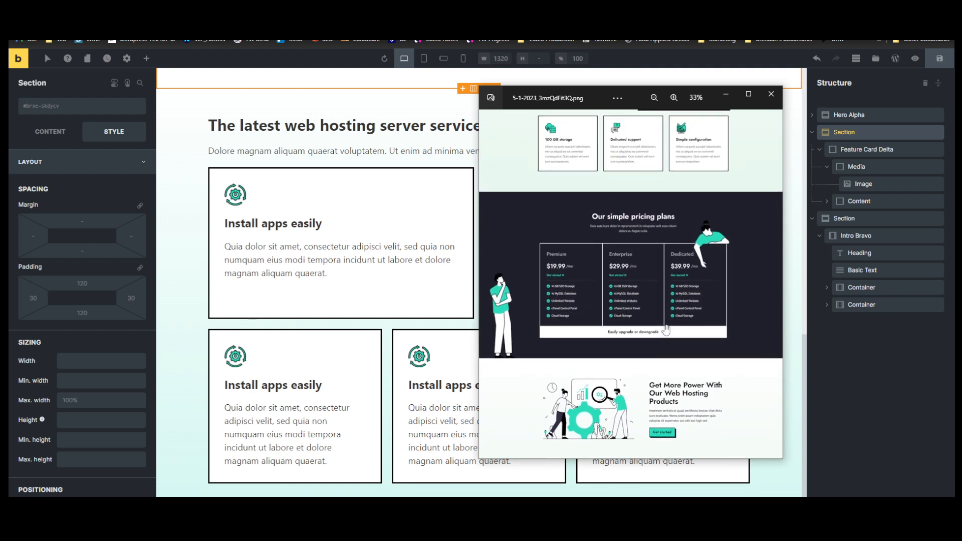
click(725, 96)
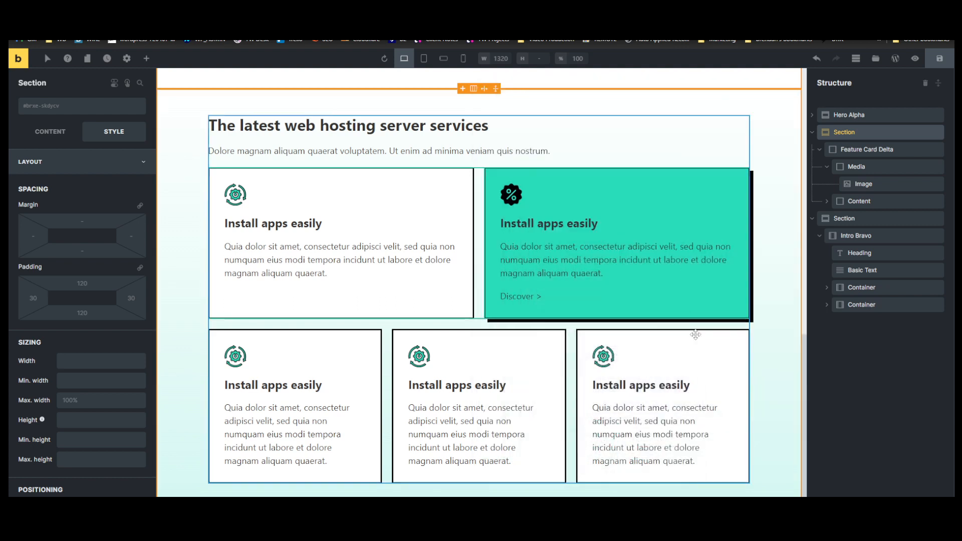
- Add a new Section with a Container below the services section
click(788, 446)
scroll(551, 106, down, 1)
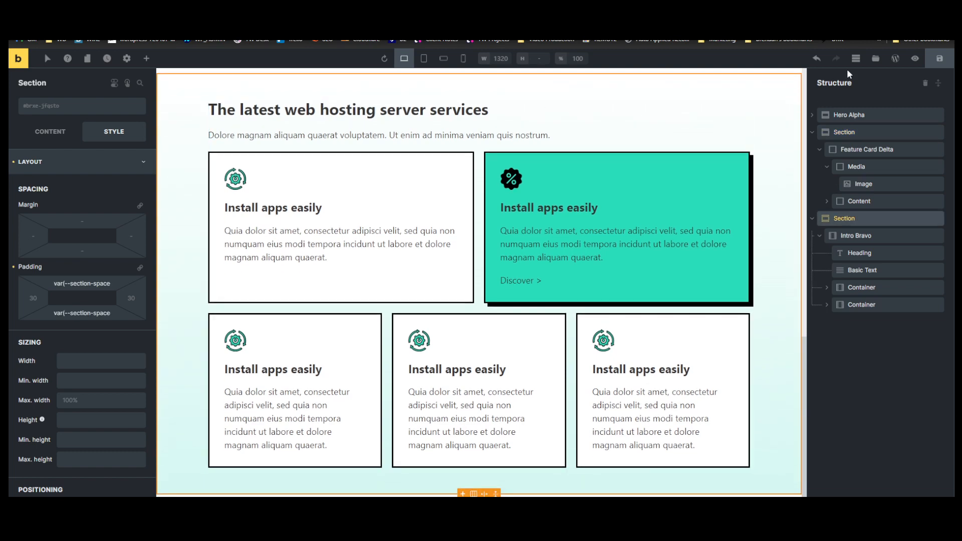
click(153, 60)
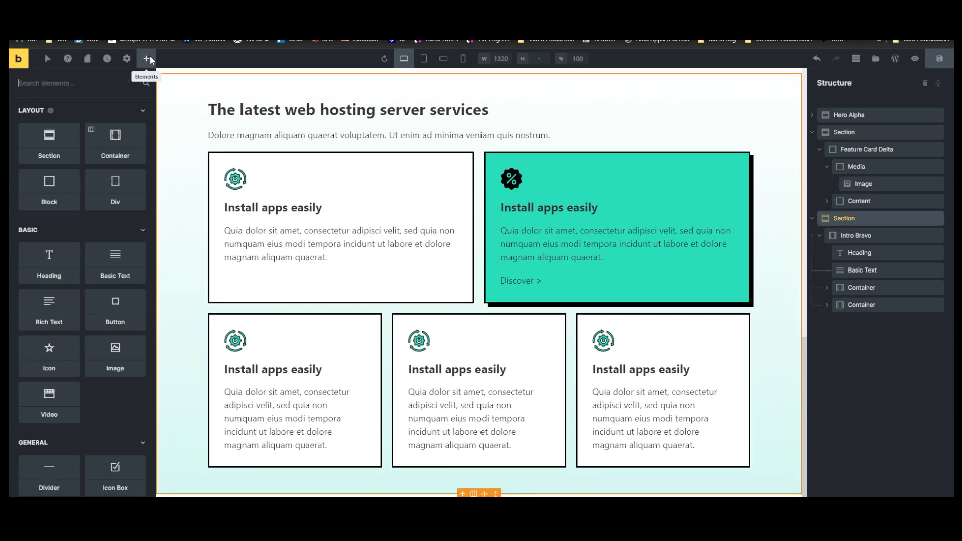
click(54, 146)
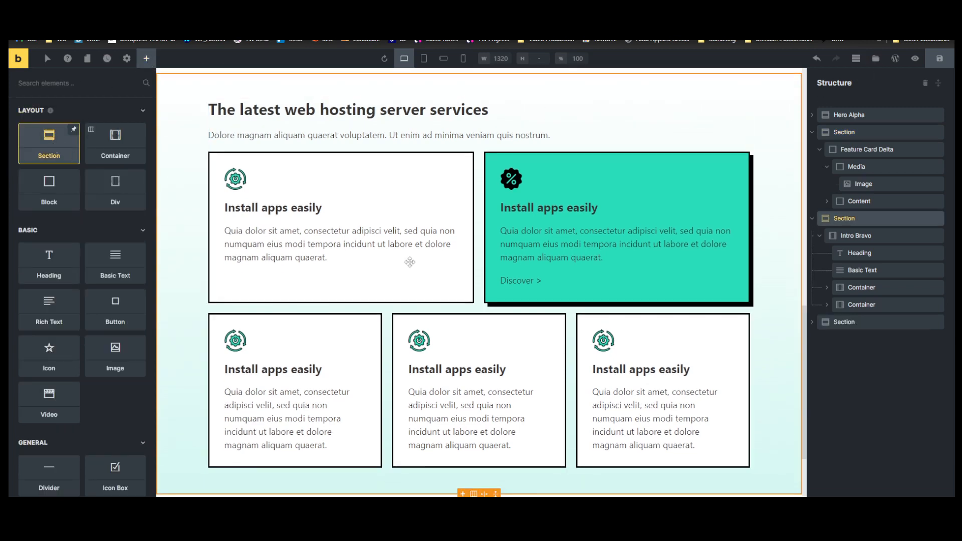
click(54, 107)
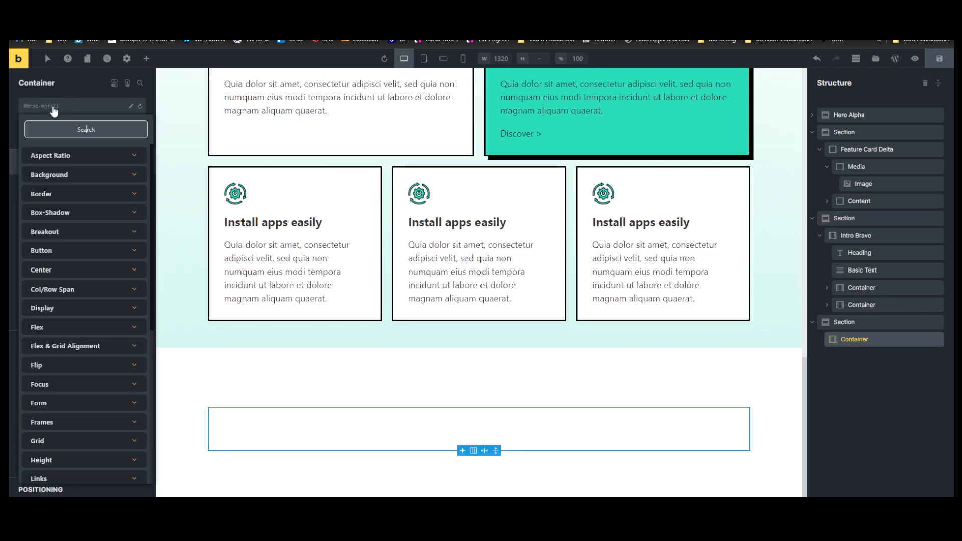
- Open the template library
click(863, 59)
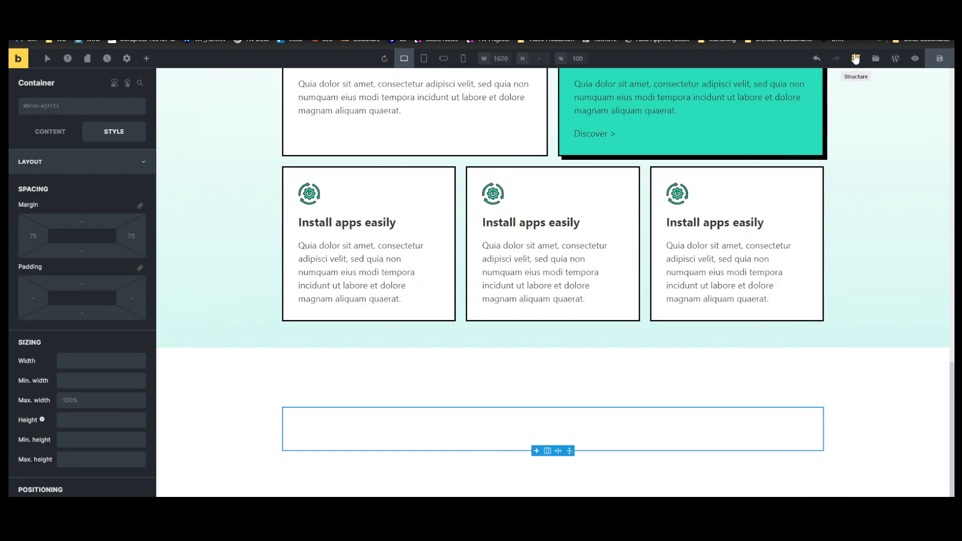
click(860, 59)
click(874, 60)
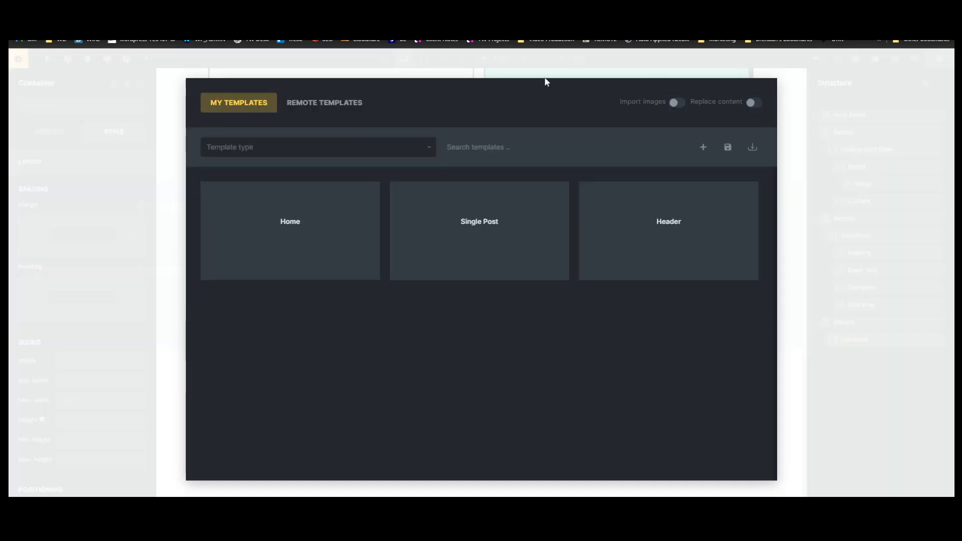
- Find the pricing templates among the remote templates, insert the single white Price Card Alpha, and import its theme style
click(319, 107)
text(pri)
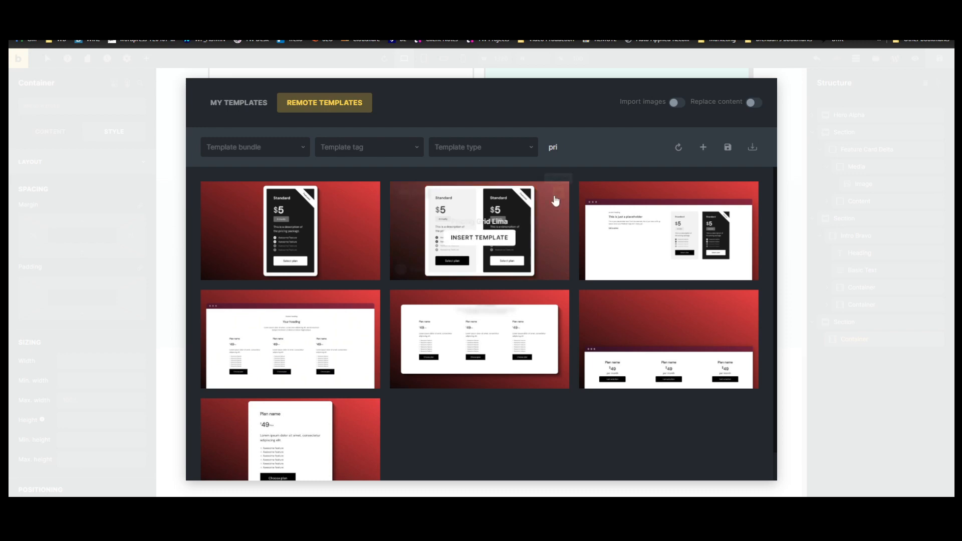
scroll(521, 241, down, 1)
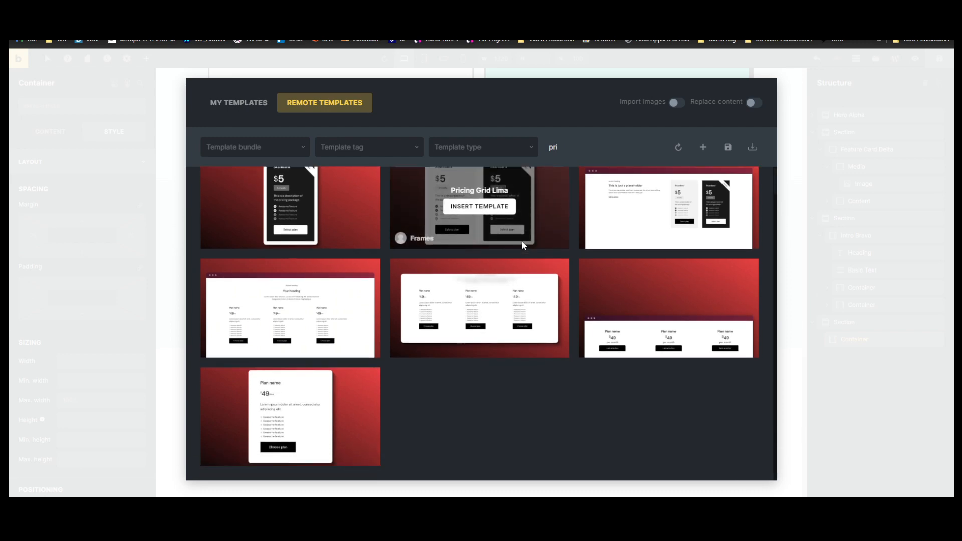
click(301, 424)
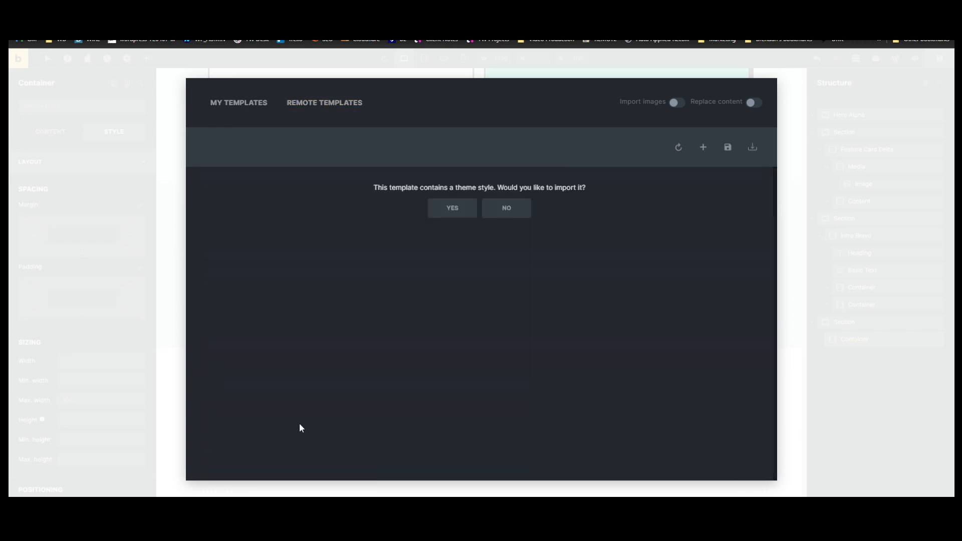
click(456, 209)
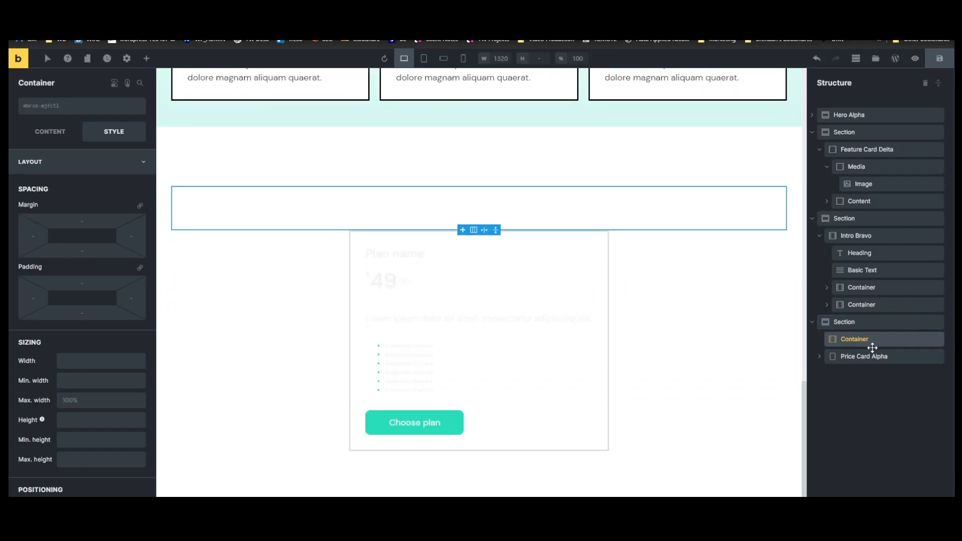
- Move the price card into the last section's container and duplicate it twice to make three cards
drag(874, 356, 877, 344)
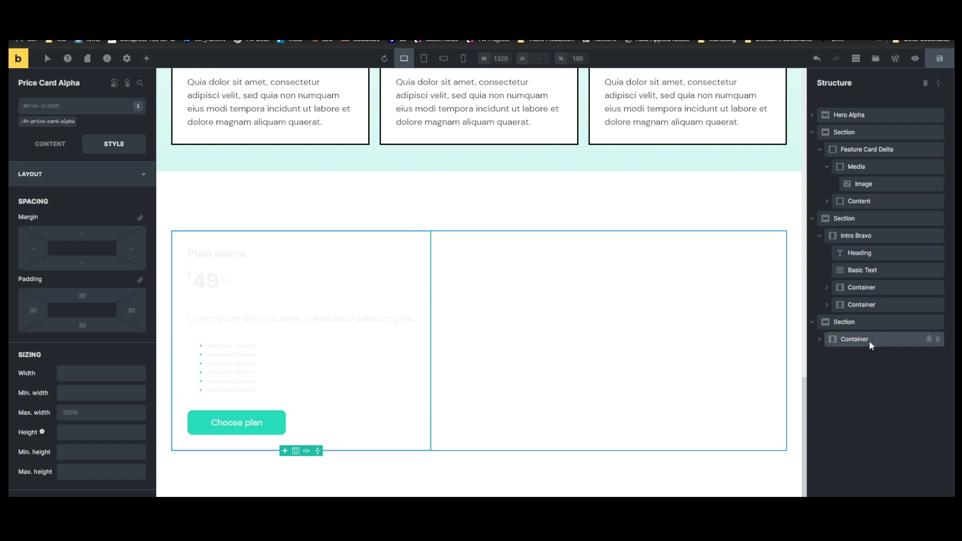
click(867, 342)
click(819, 341)
click(867, 356)
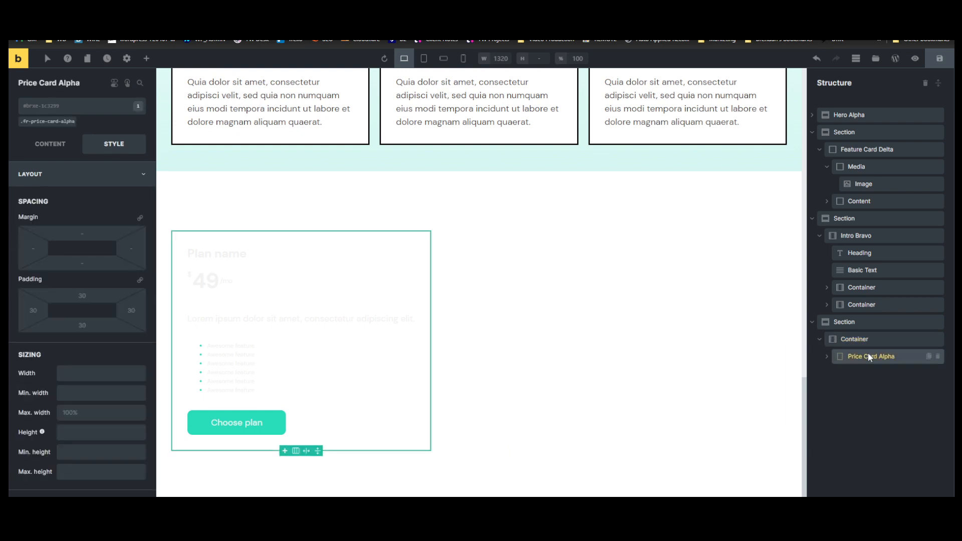
key(ctrl+d)
click(864, 373)
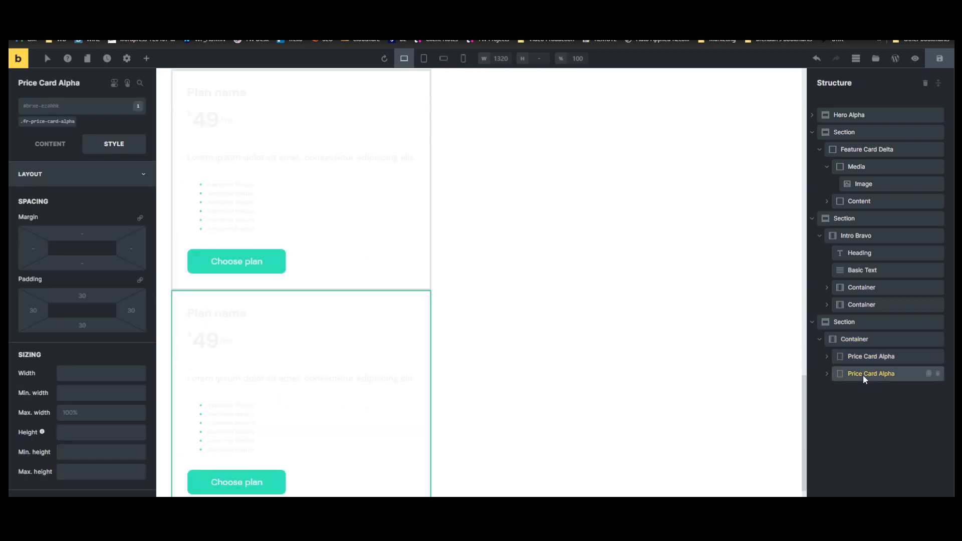
key(ctrl+d)
- Apply the grid--3 utility class to the container holding the price cards
click(853, 340)
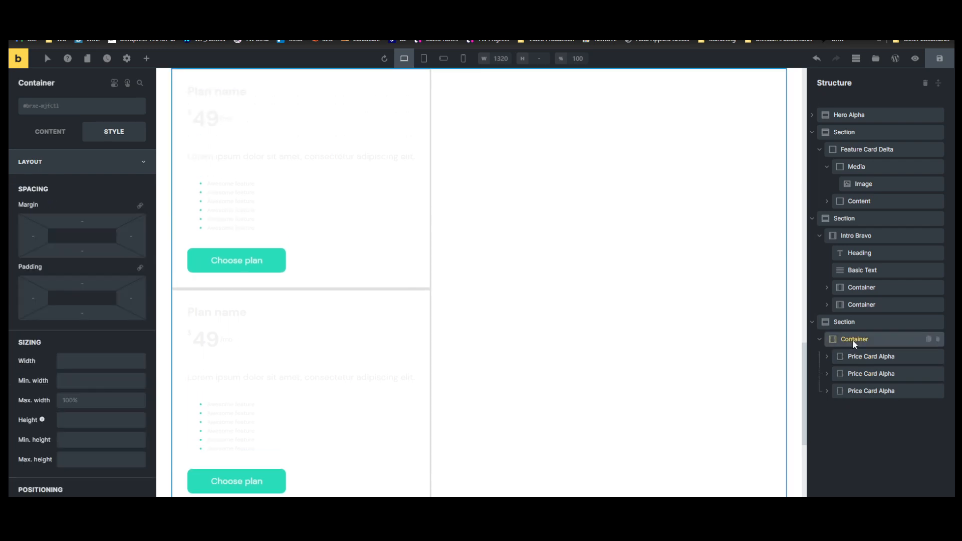
click(61, 108)
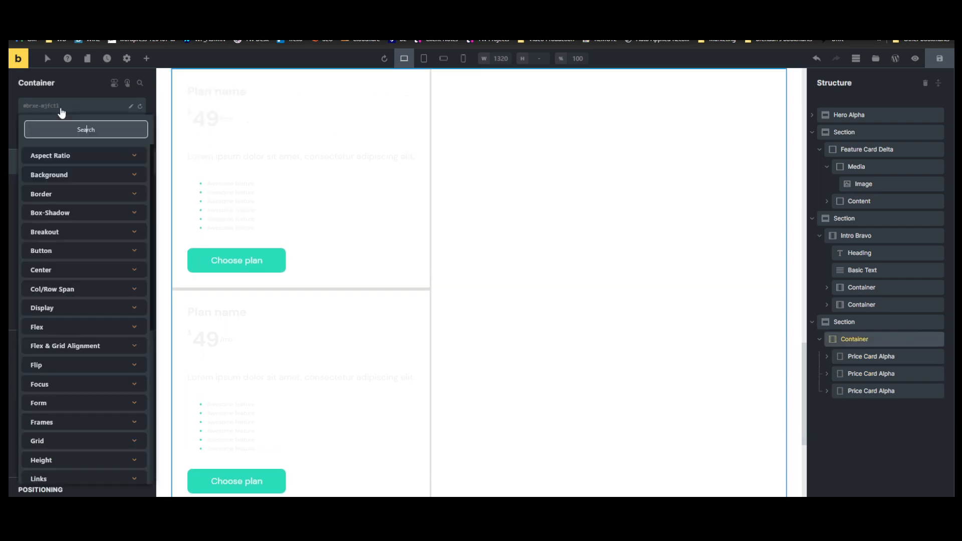
text(grid)
click(74, 406)
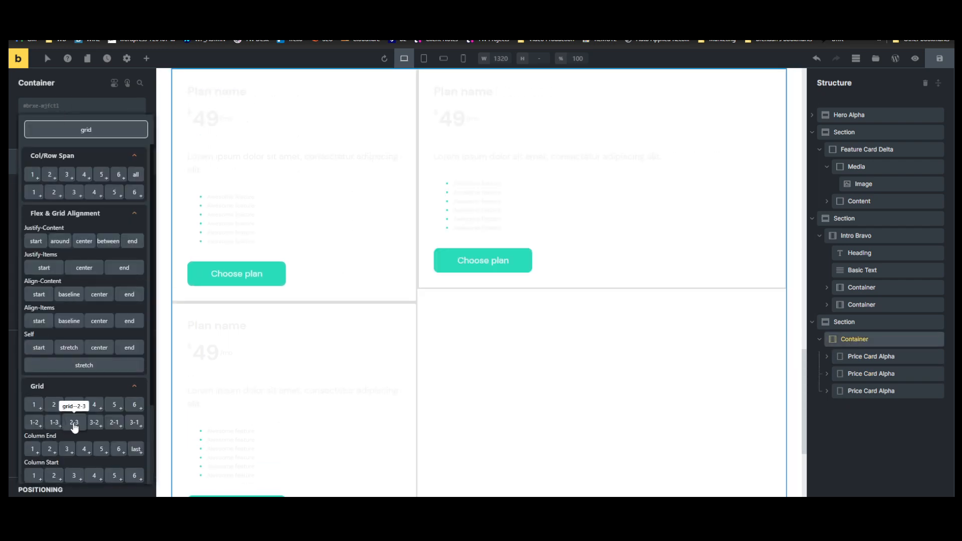
click(74, 405)
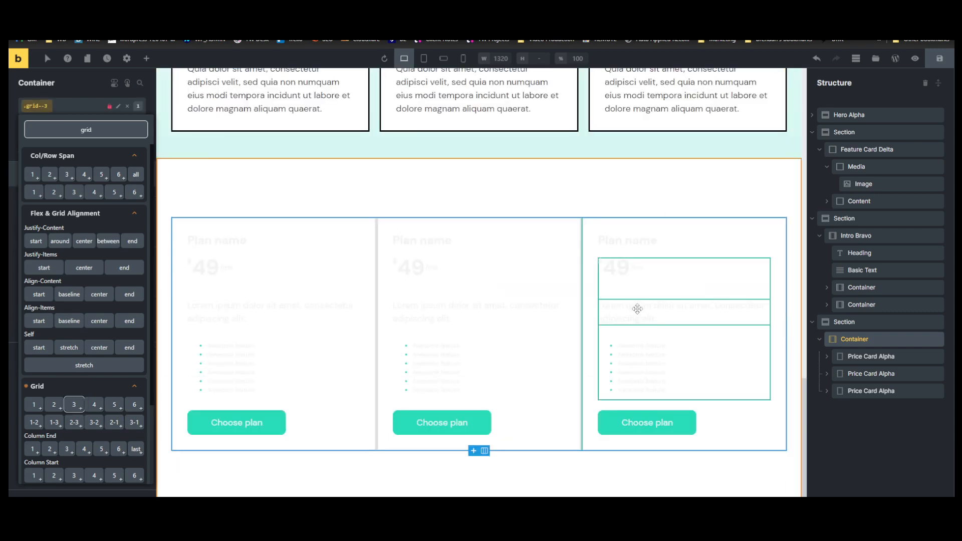
- Set the pricing section's background color to base-ultra-dark
click(515, 168)
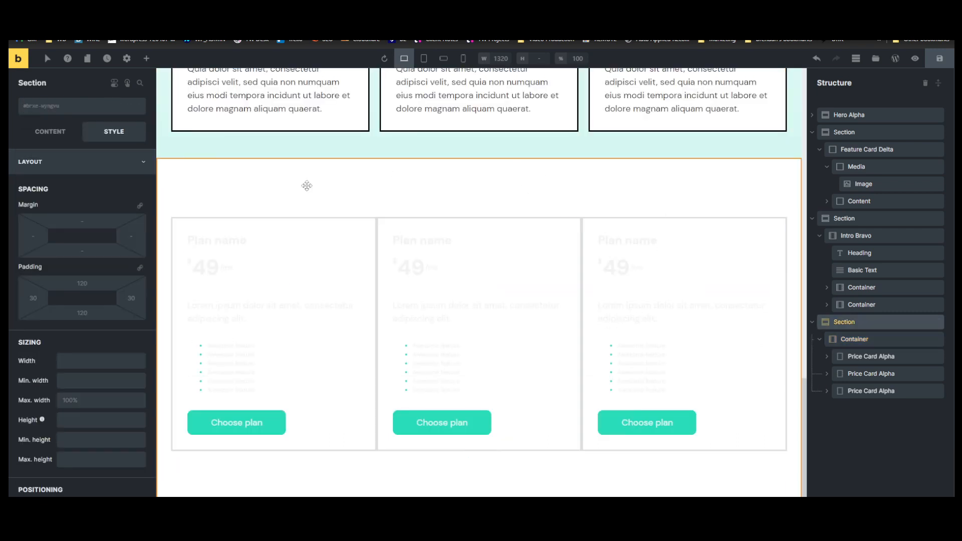
click(67, 165)
click(59, 214)
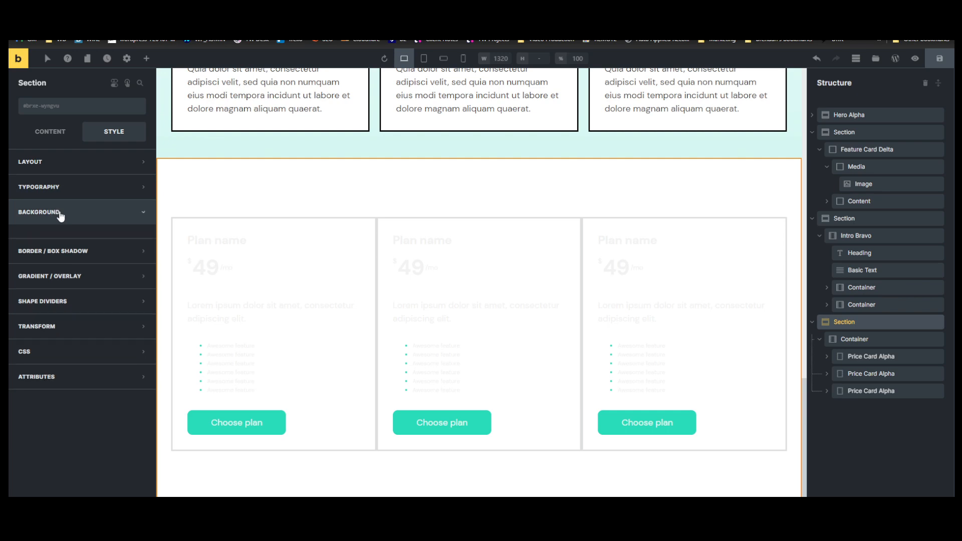
right_click(136, 240)
click(20, 288)
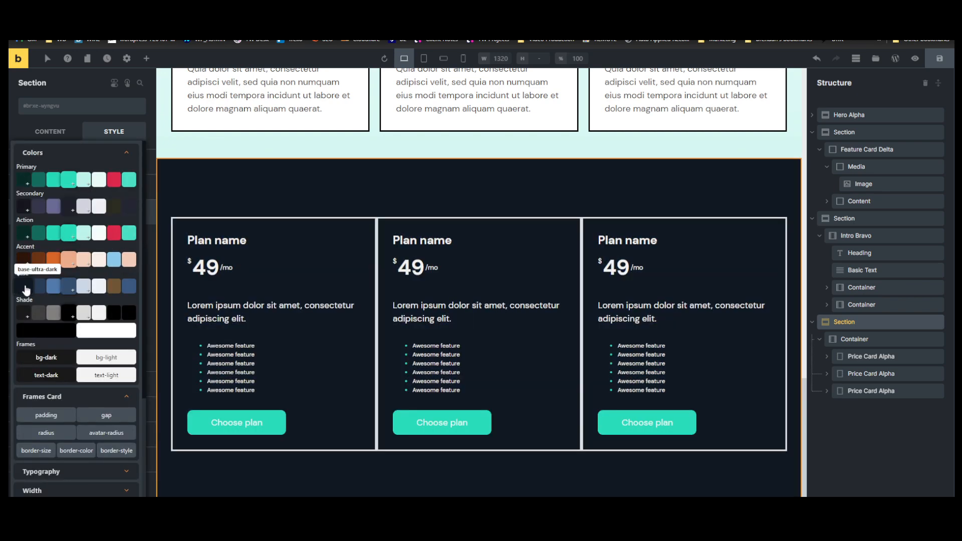
click(26, 290)
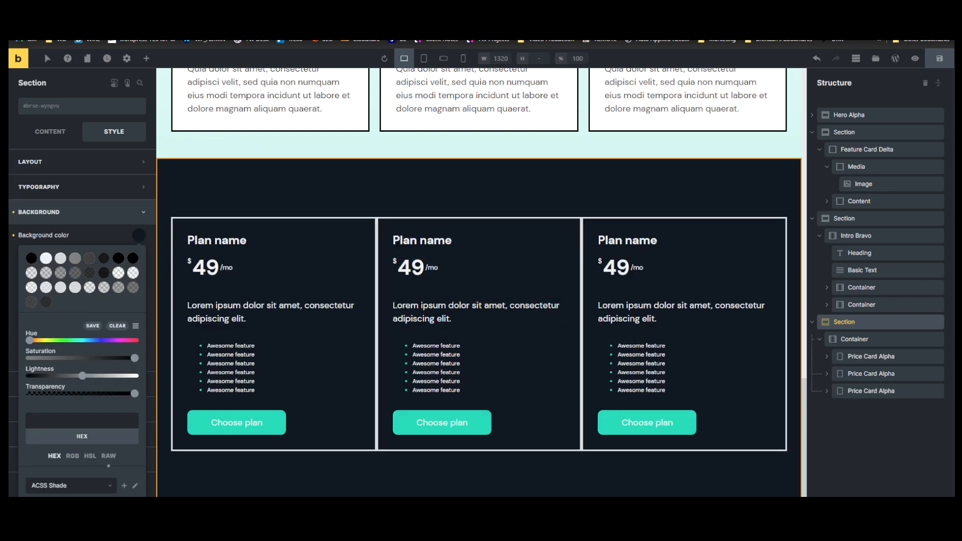
- Switch to the reference design image and examine the layout of its pricing section
key(alt+Tab)
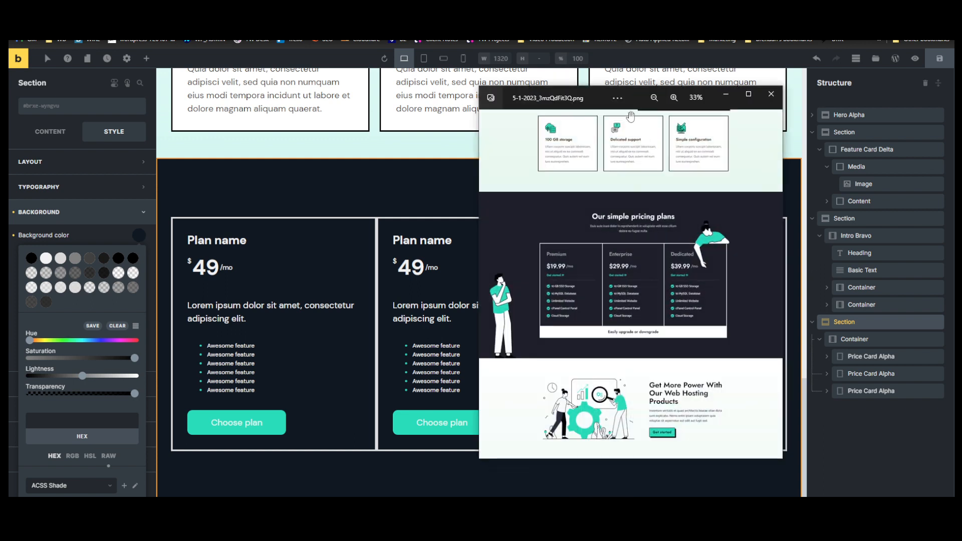
drag(711, 98, 771, 80)
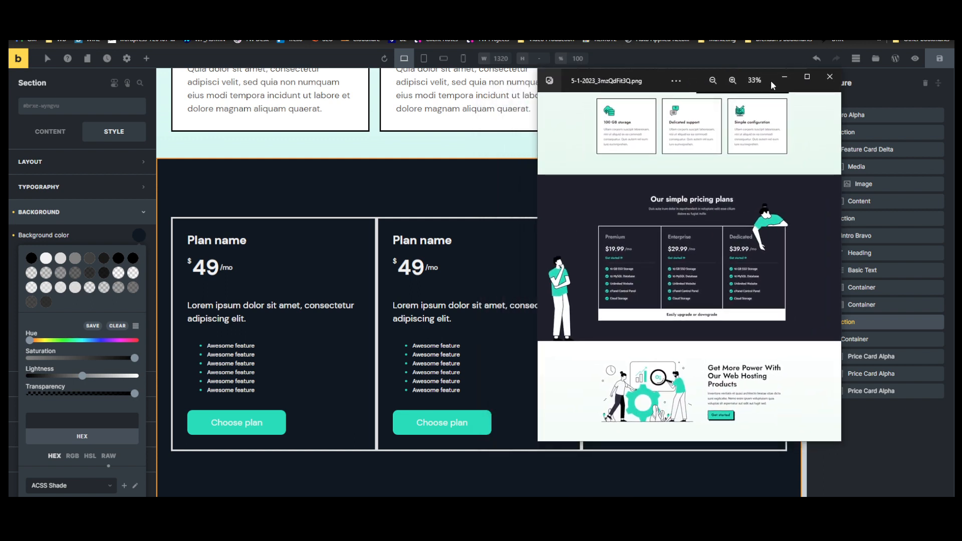
click(437, 179)
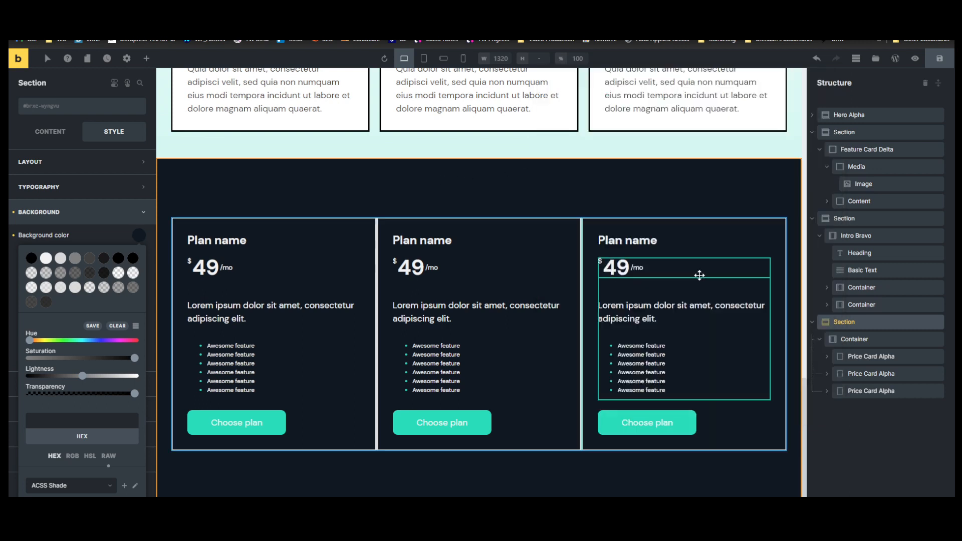
- Add a new container to the pricing section and place it above the price card container
click(860, 340)
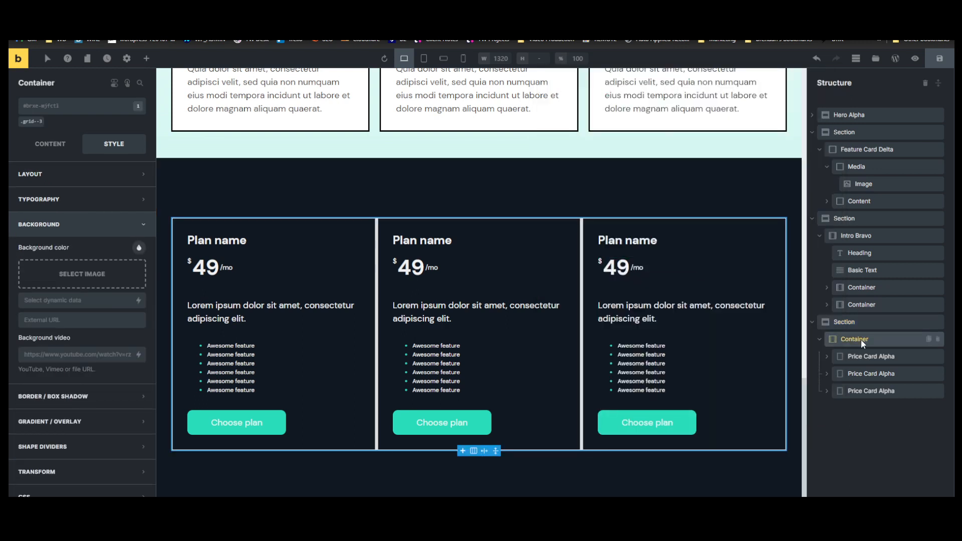
click(147, 58)
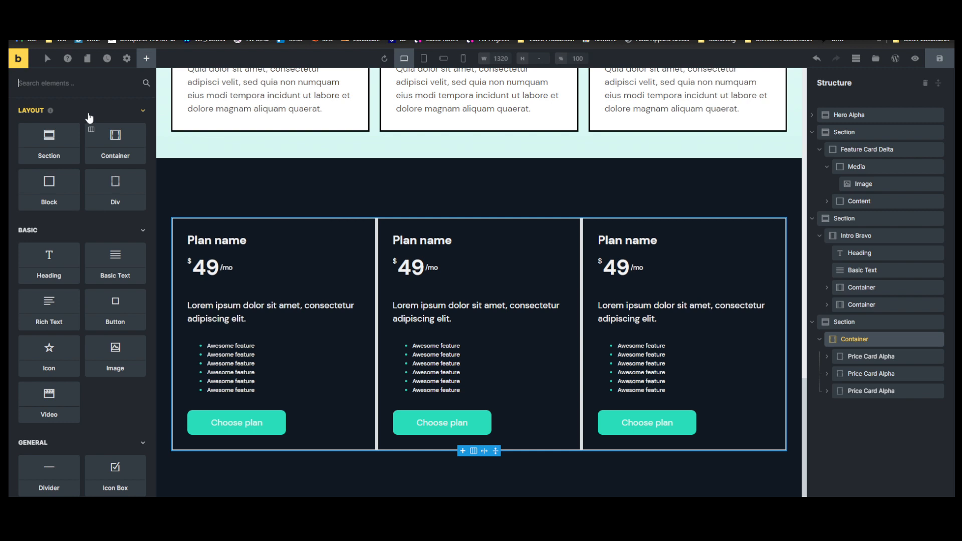
click(115, 142)
drag(860, 411, 853, 334)
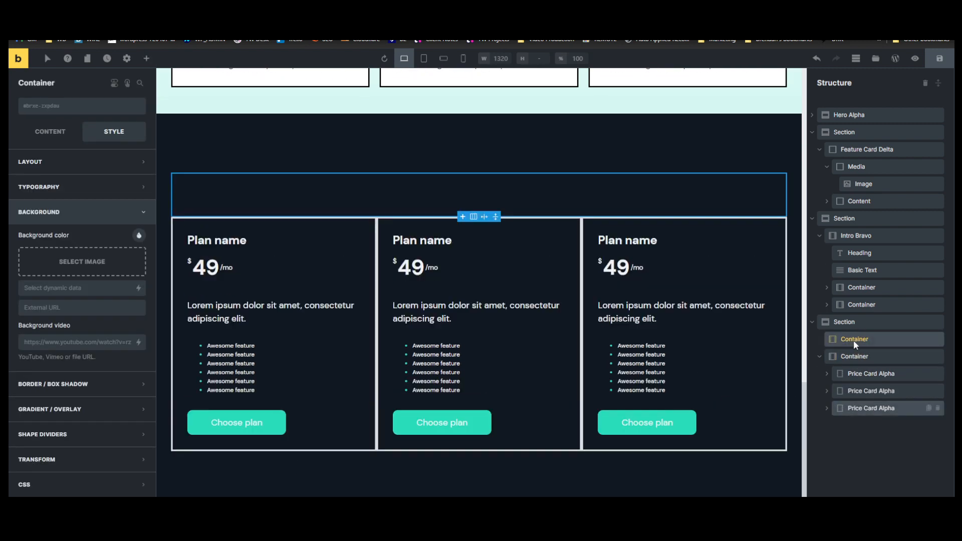
- Add a Heading element and a Basic Text element inside the new container
click(147, 59)
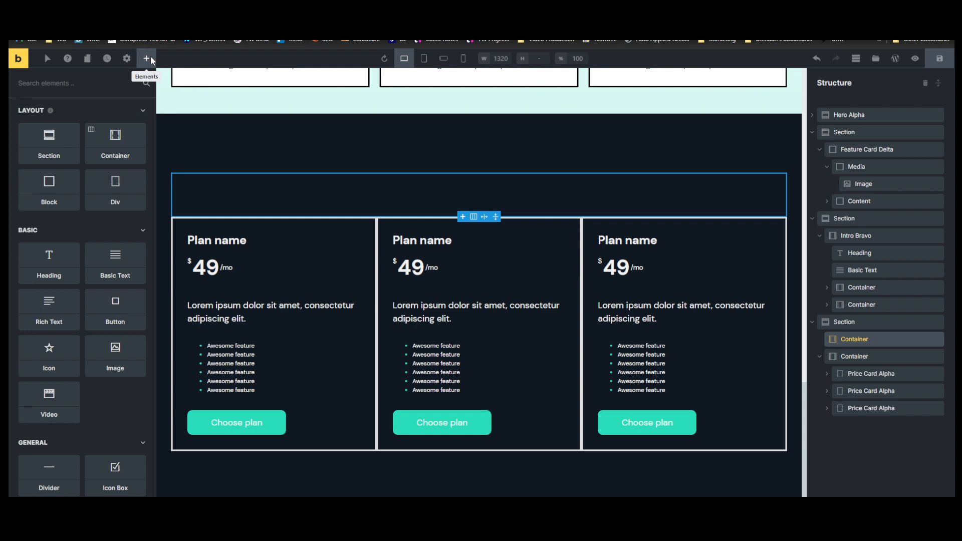
text(hea)
click(58, 131)
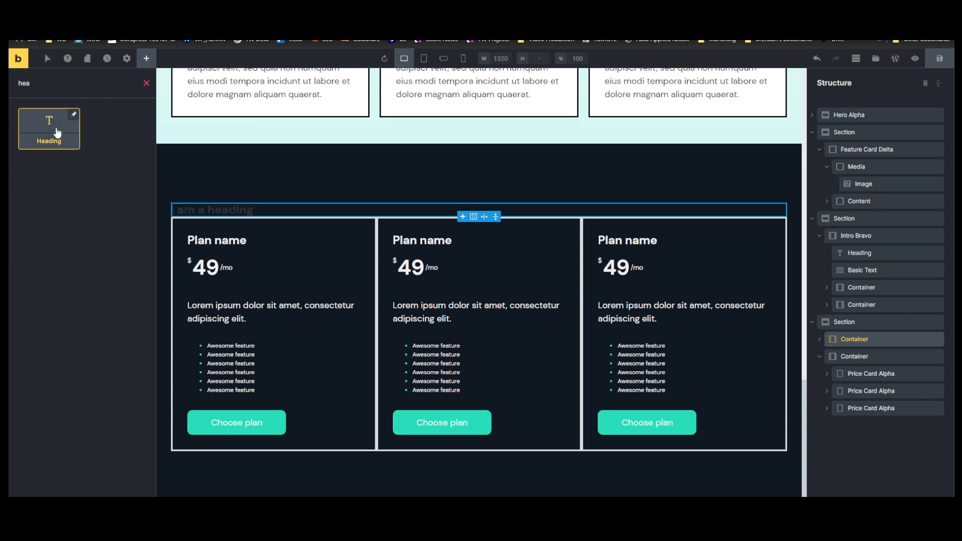
drag(46, 84, 11, 84)
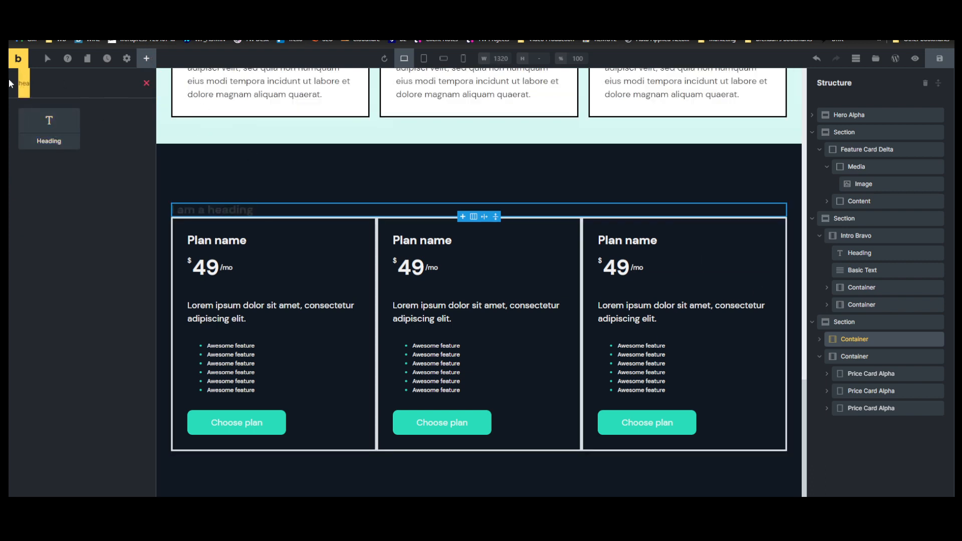
text(tex)
click(55, 129)
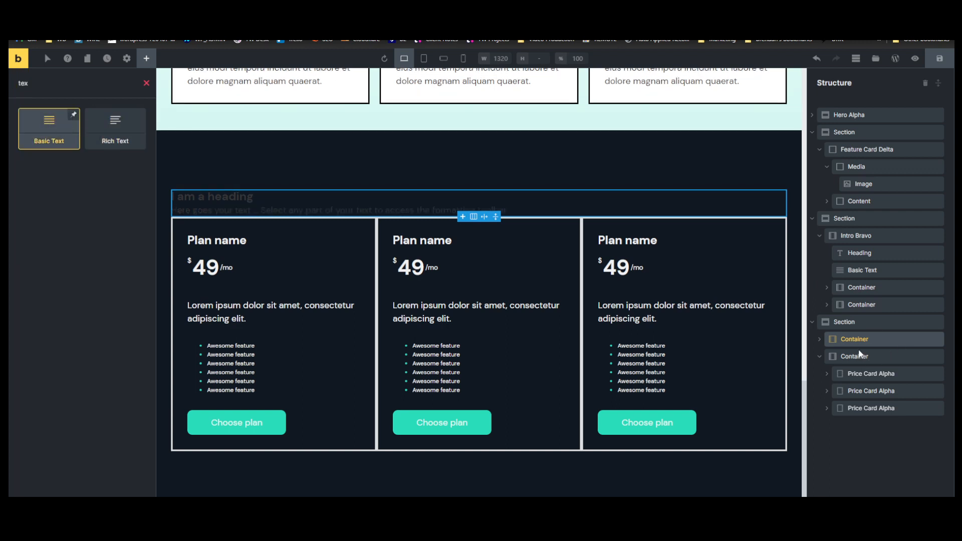
click(146, 83)
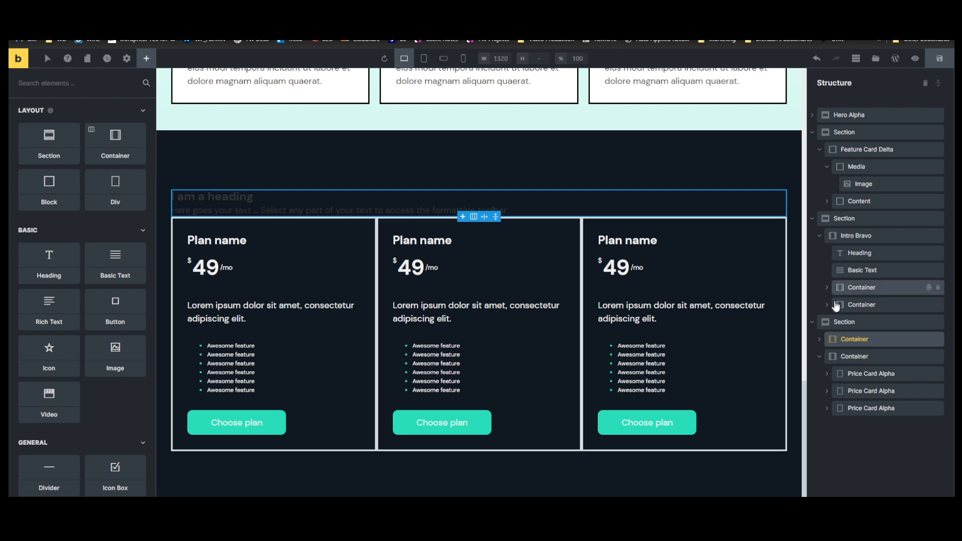
- Apply the text--shade-ultra-light utility class to the container holding the heading and text
click(842, 339)
click(48, 107)
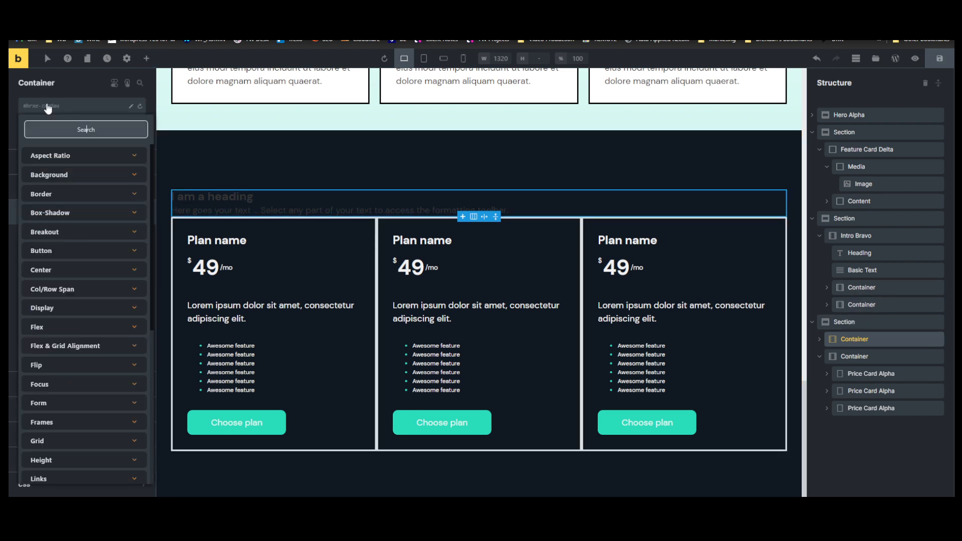
text(text-)
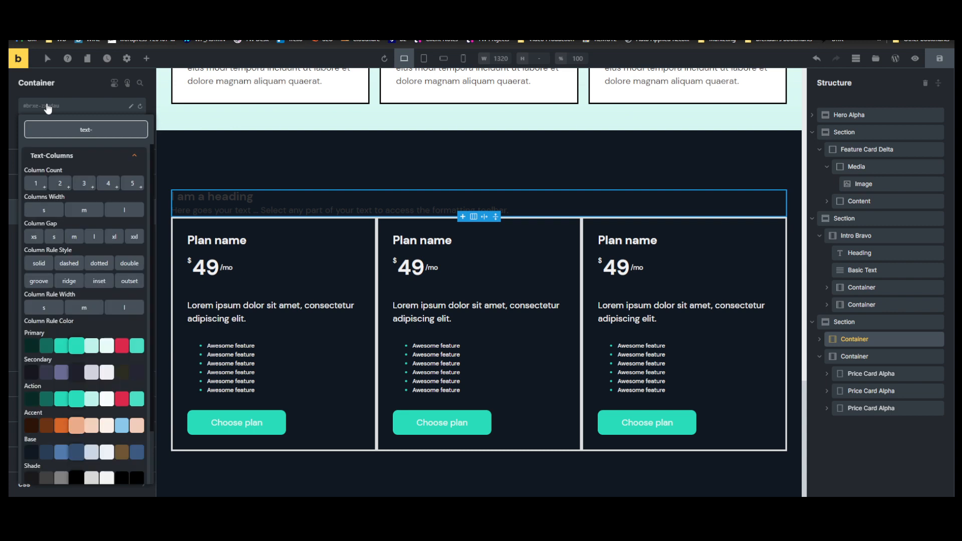
text(white)
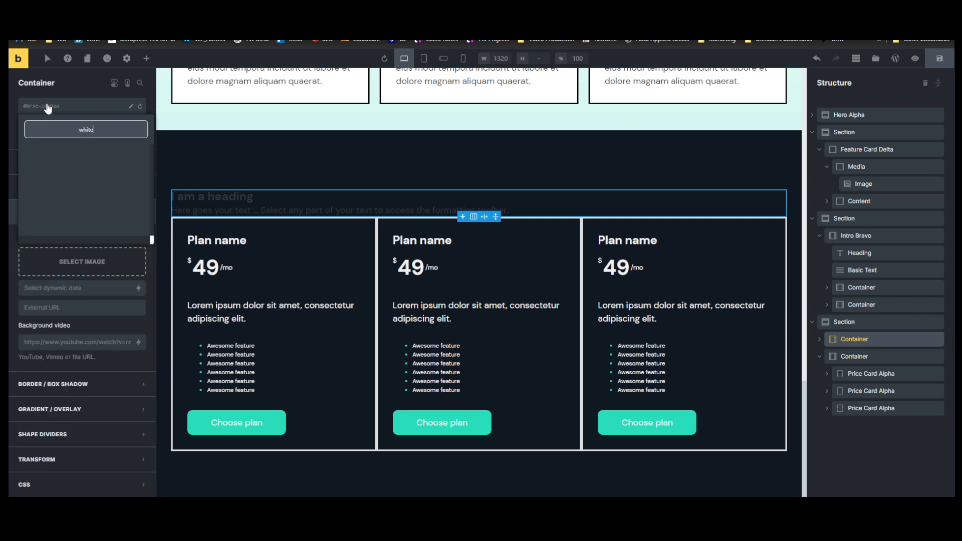
key(BackSpace)
text(tex)
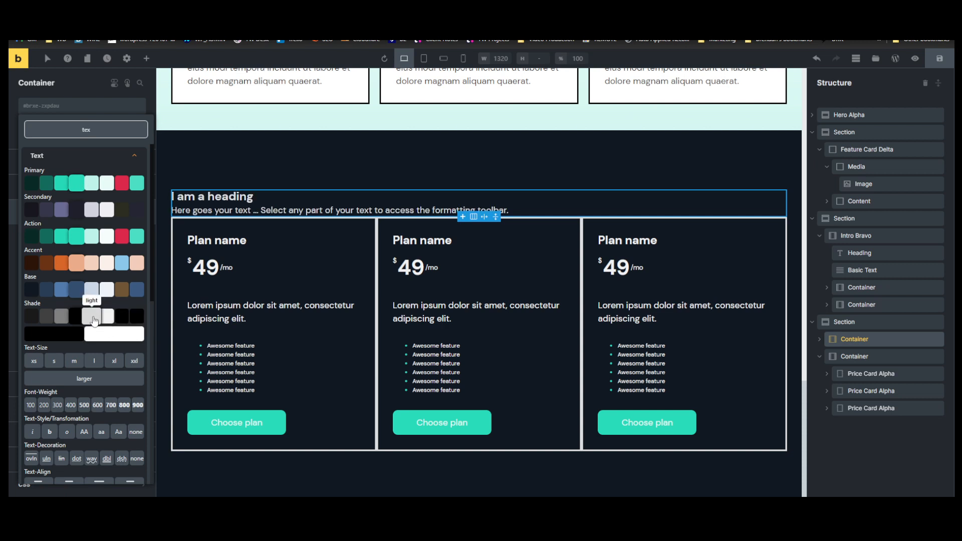
click(106, 315)
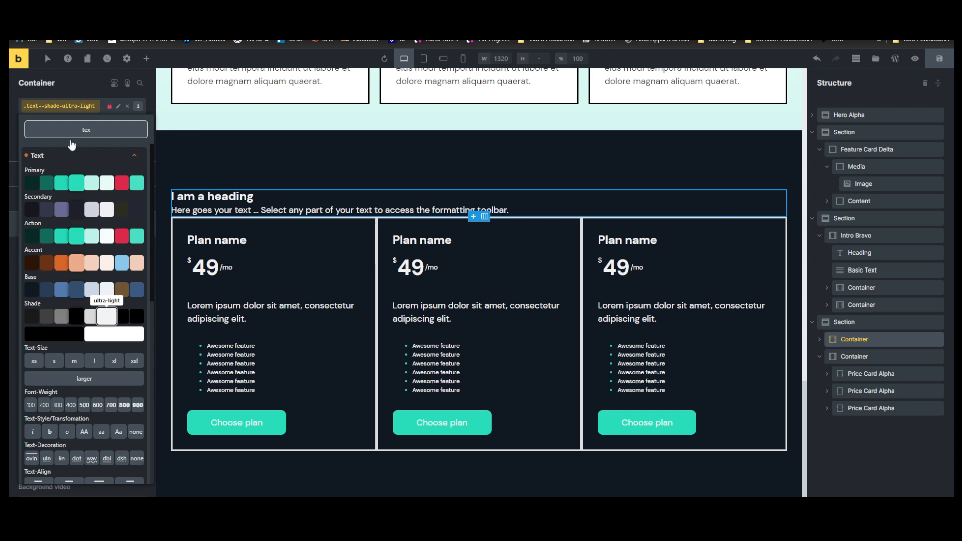
- Center the heading and text by applying the center--all utility class to their container
text(center)
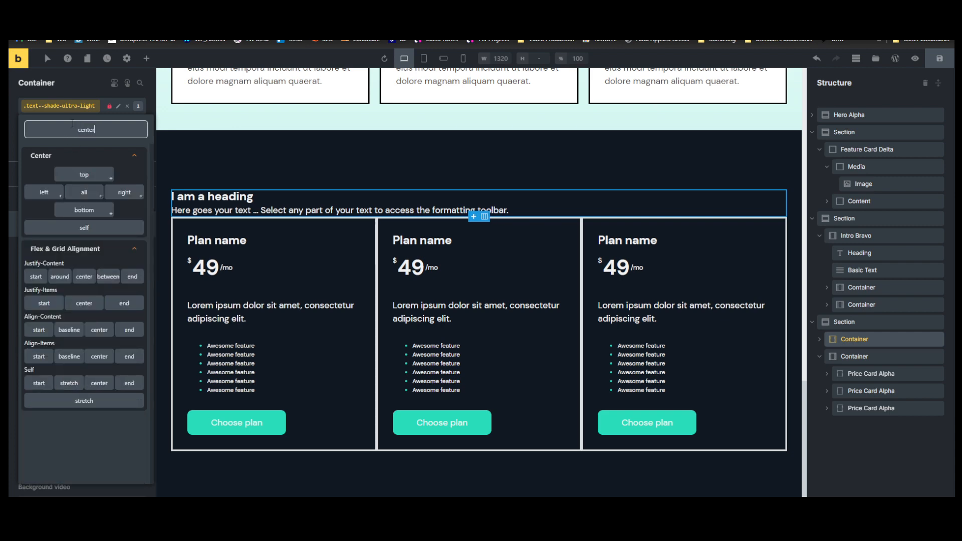
click(86, 195)
click(87, 196)
click(84, 210)
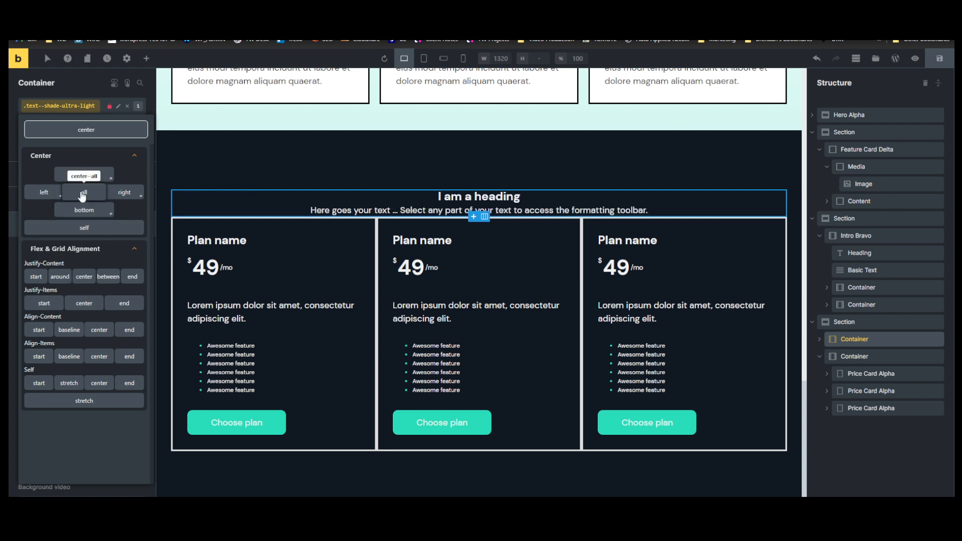
click(83, 196)
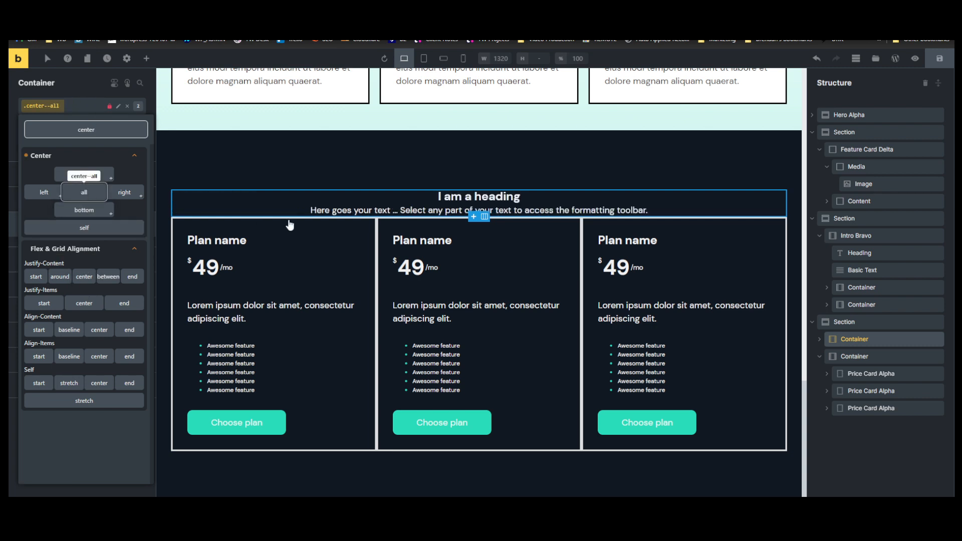
click(860, 340)
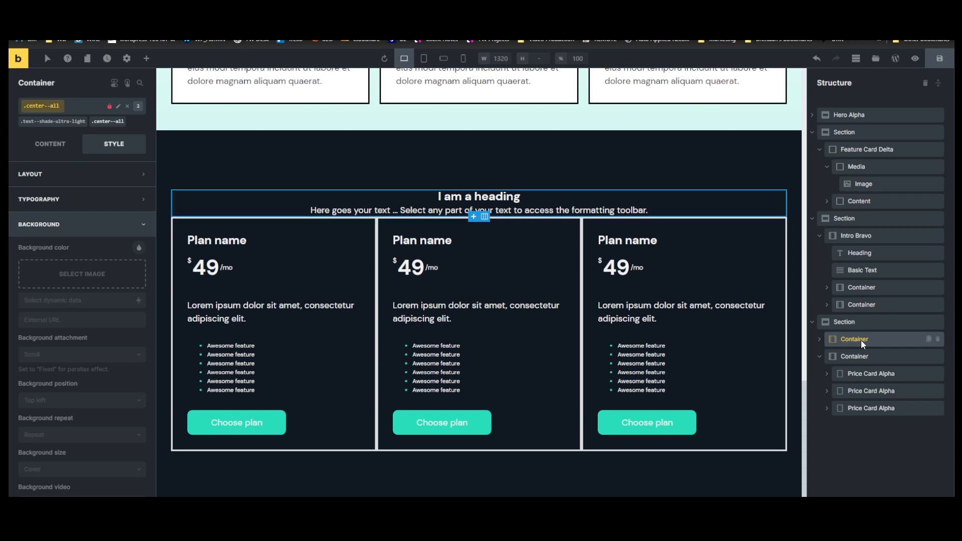
- Set the intro container's top and bottom padding to var(--space-m) on the element itself, not on its center--all class
click(64, 176)
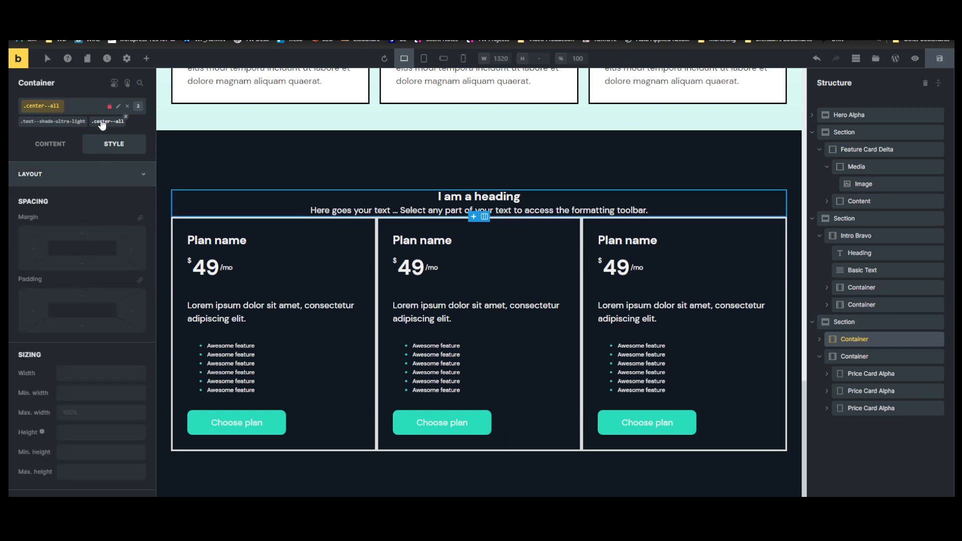
click(128, 106)
click(85, 296)
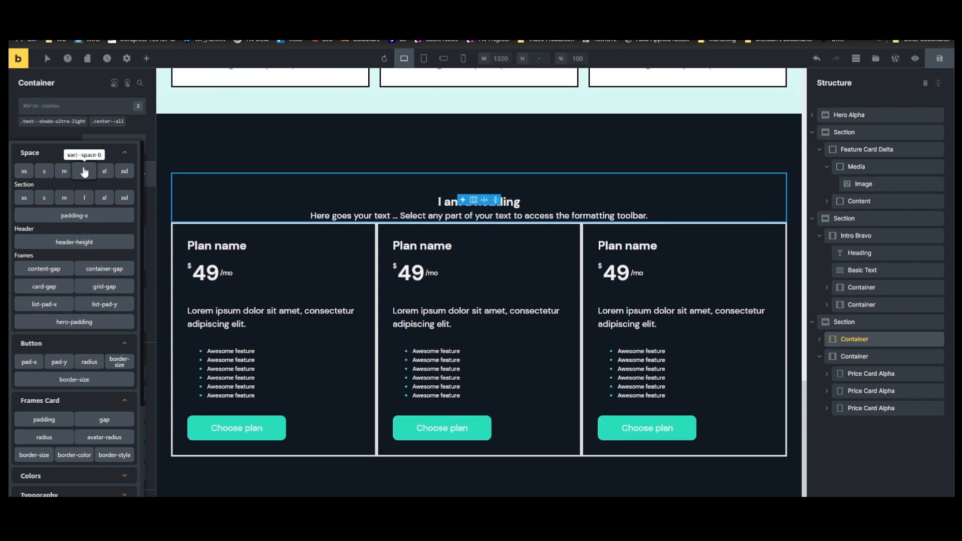
click(63, 172)
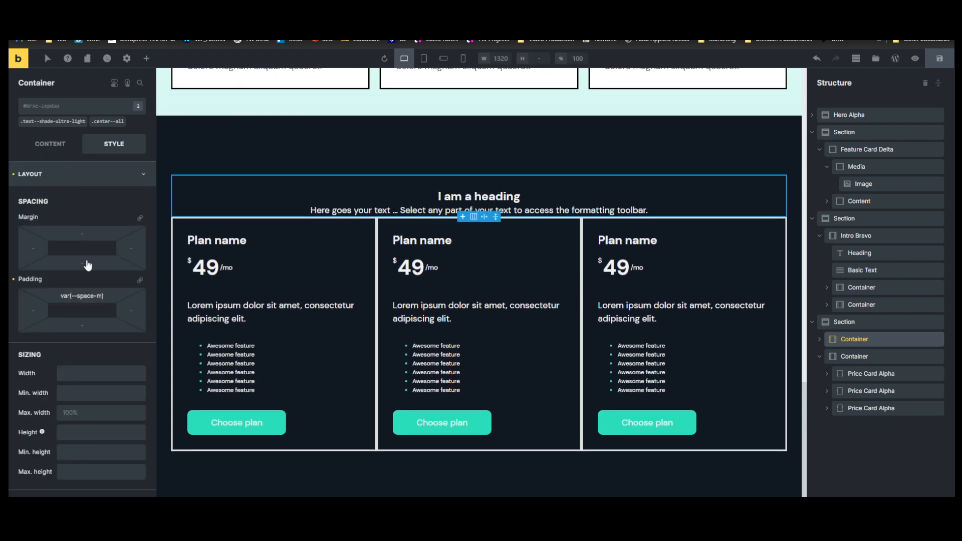
click(86, 326)
text(var(--space-m))
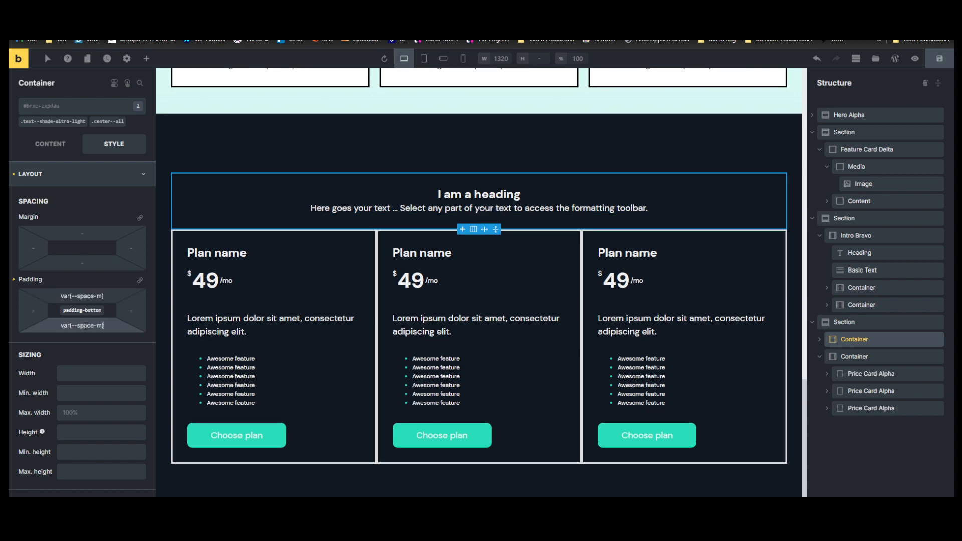
click(363, 133)
scroll(472, 247, down, 1)
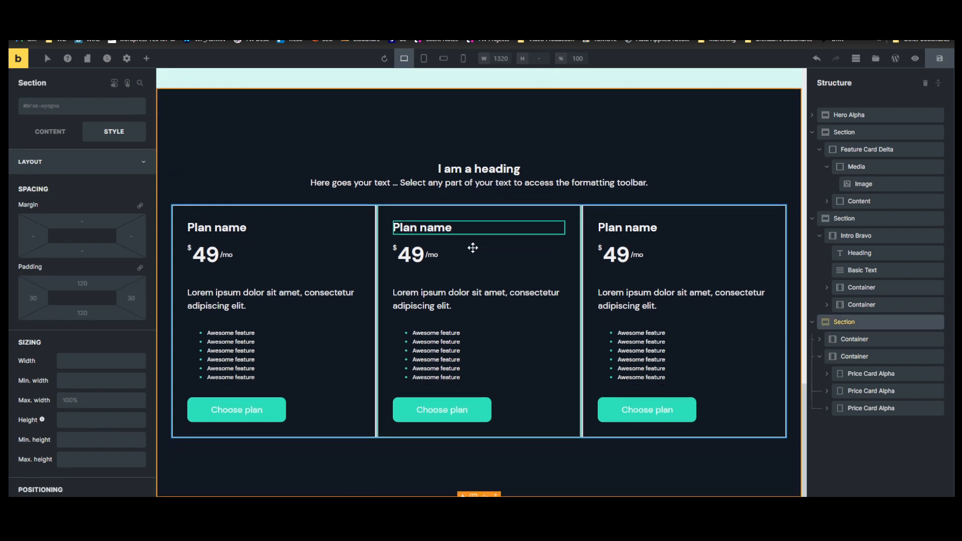
- Check the reference design, then add an empty container below the price cards, outside the price card container
click(866, 355)
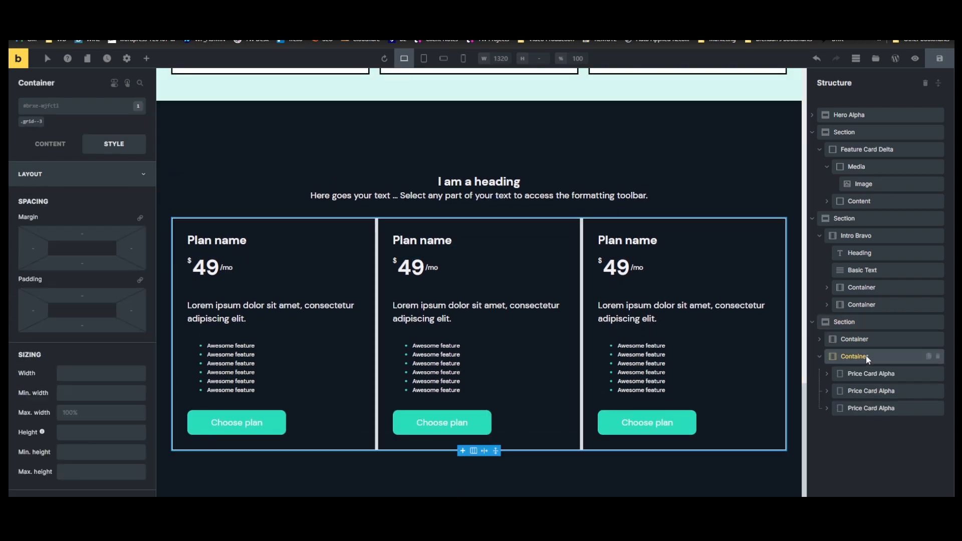
click(711, 511)
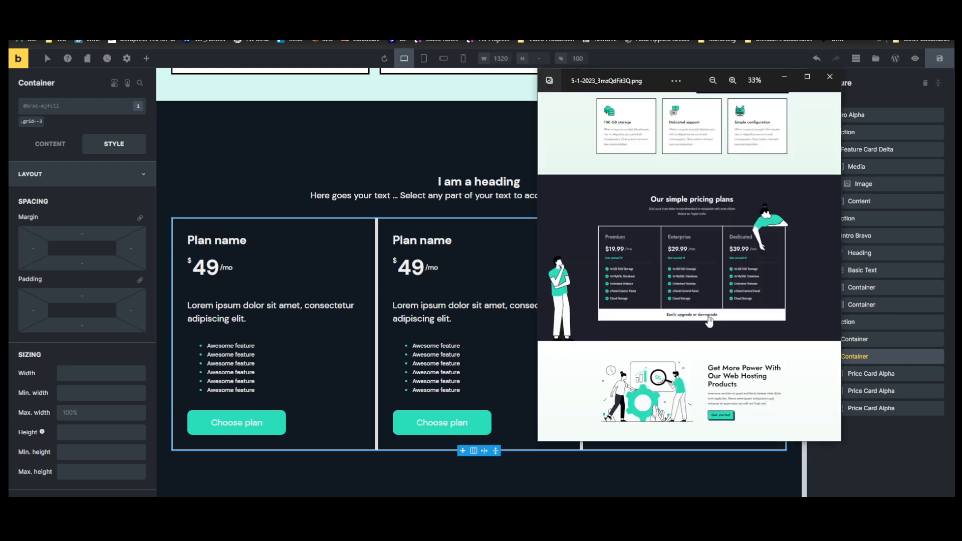
click(785, 77)
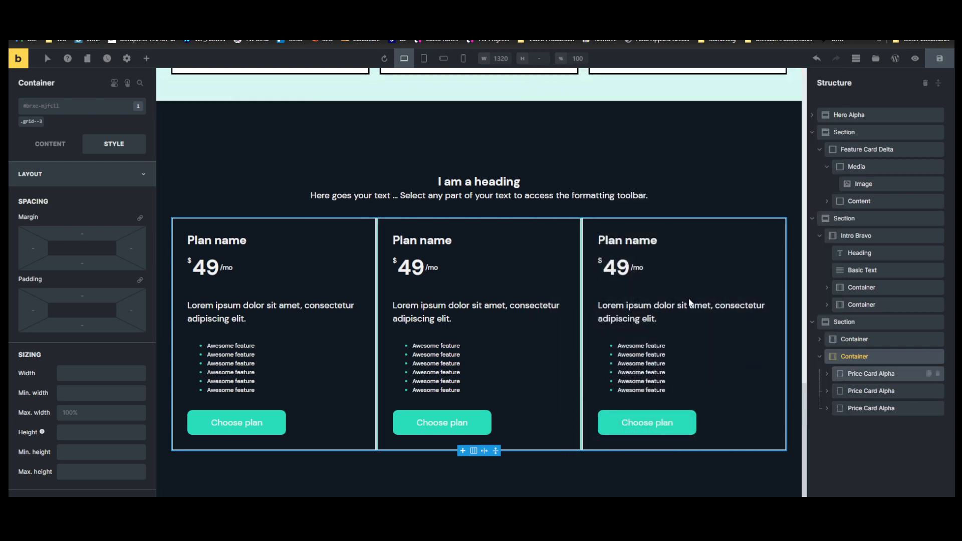
click(146, 59)
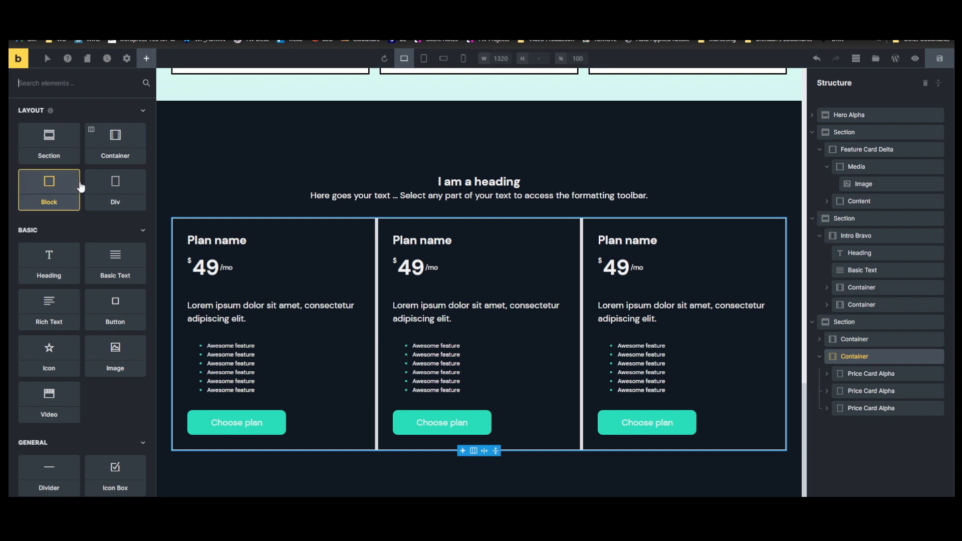
click(110, 145)
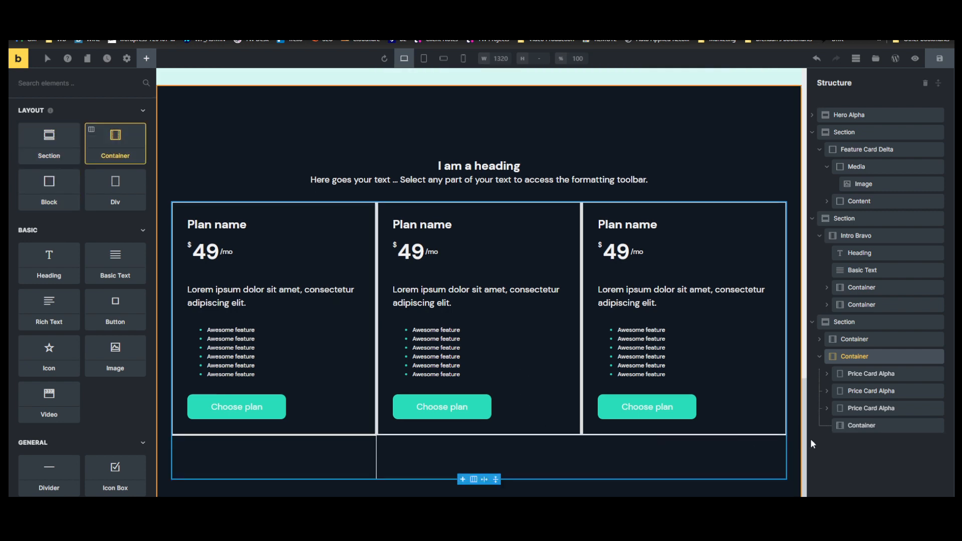
click(863, 425)
drag(863, 426, 830, 434)
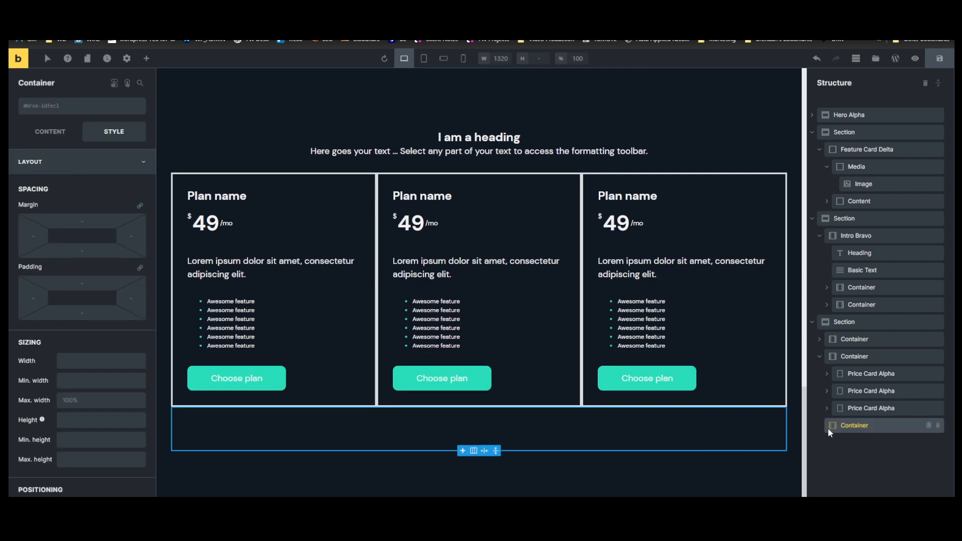
click(71, 106)
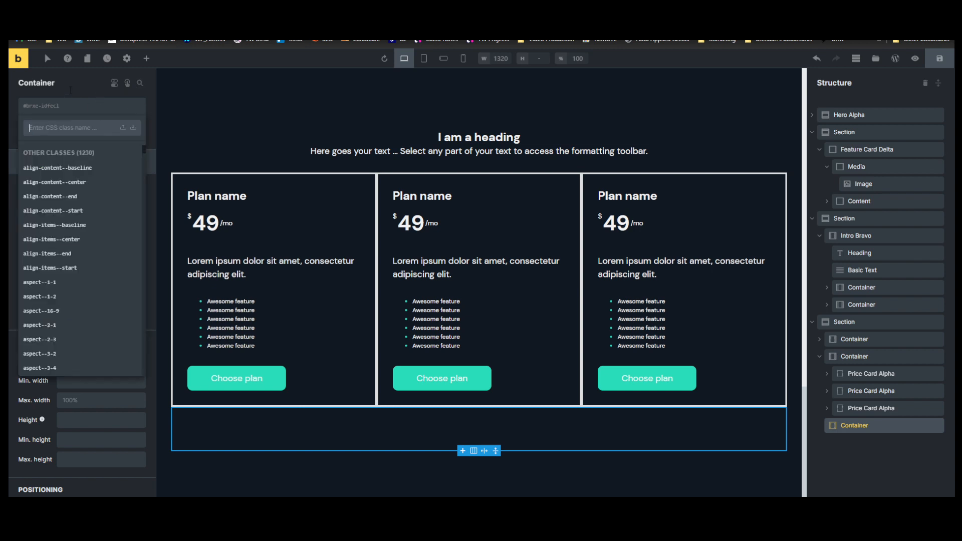
- Duplicate the intro container and delete the empty container below the price cards
click(860, 337)
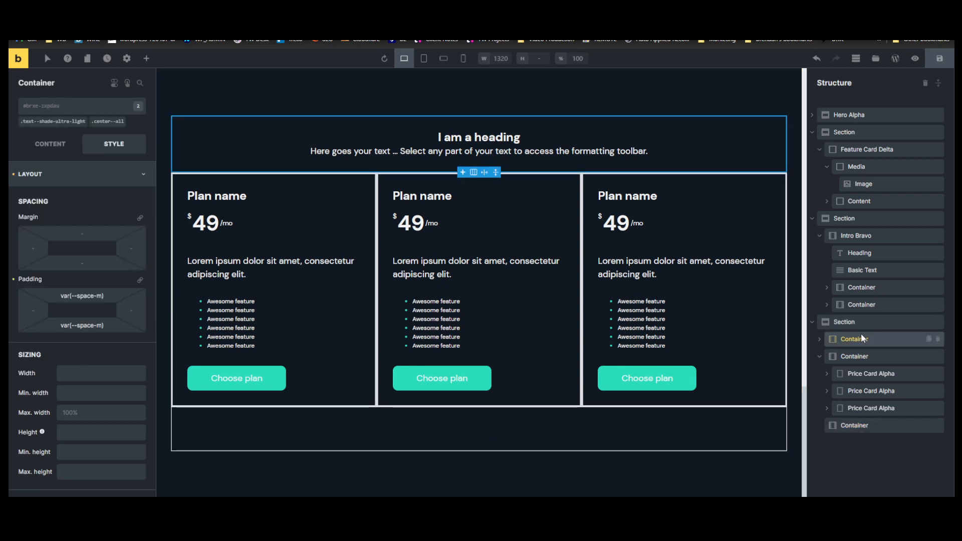
click(928, 339)
drag(871, 357, 855, 459)
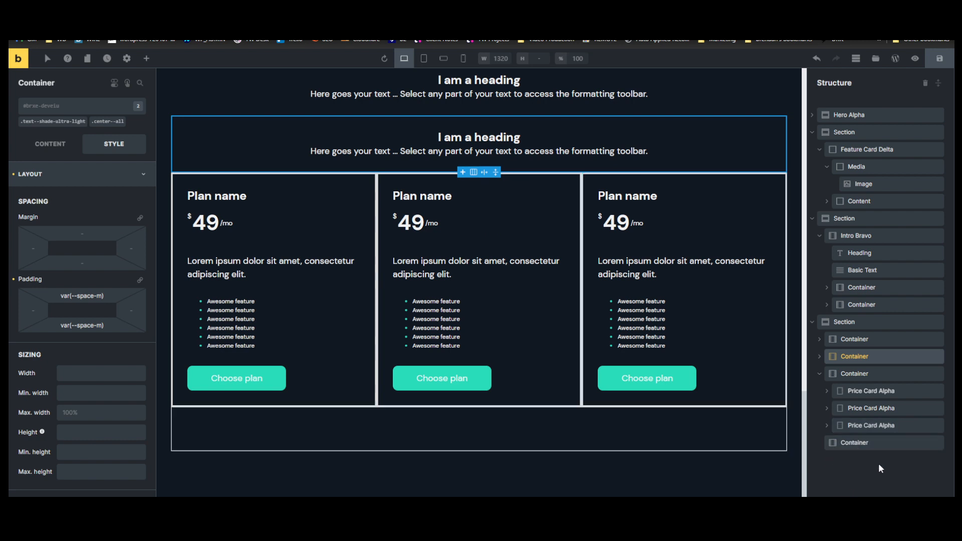
click(938, 442)
- Move the duplicated intro container below the price card container, at the end of the pricing section
drag(856, 358, 830, 347)
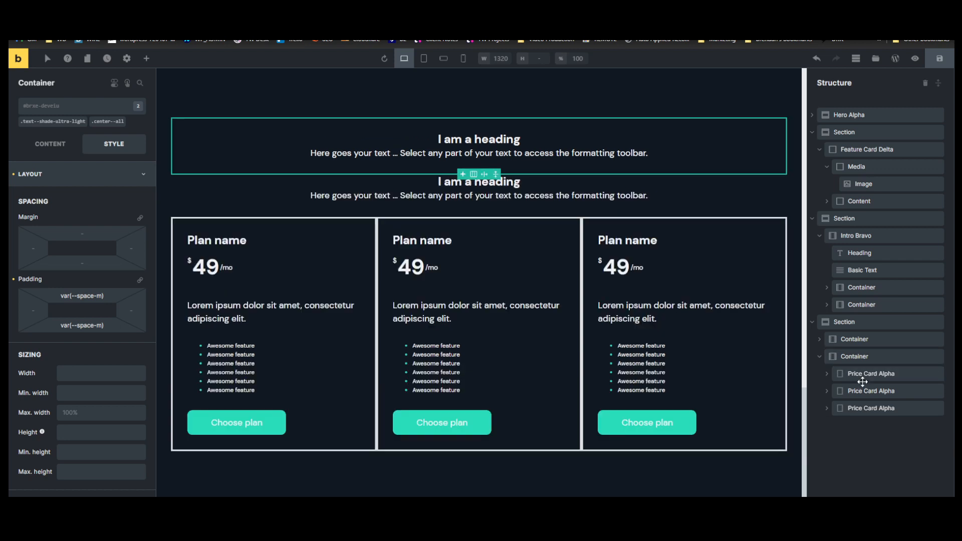
click(819, 339)
drag(846, 354, 831, 466)
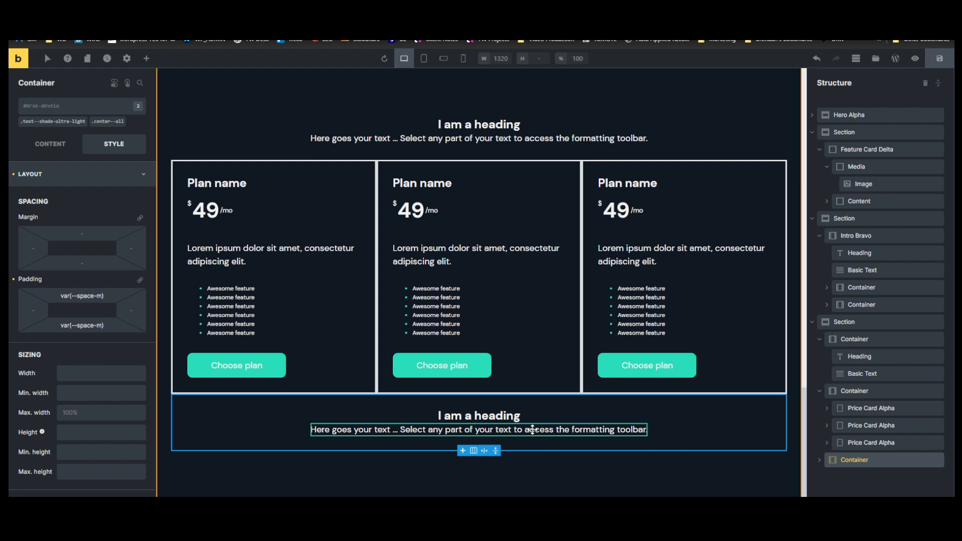
- Give the container below the price cards an ultra-light Shade background and remove its text--shade-ultra-light class
click(516, 416)
click(216, 422)
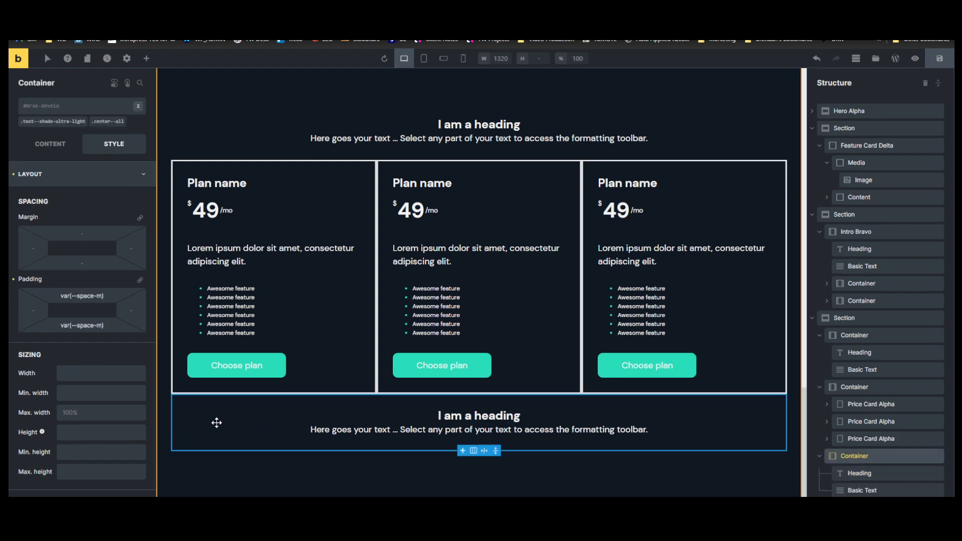
click(41, 174)
click(85, 224)
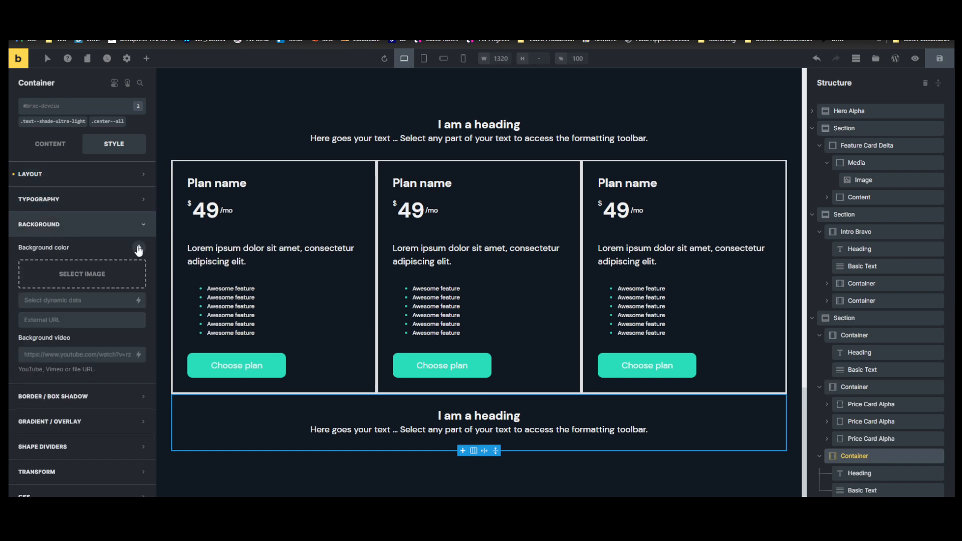
click(139, 249)
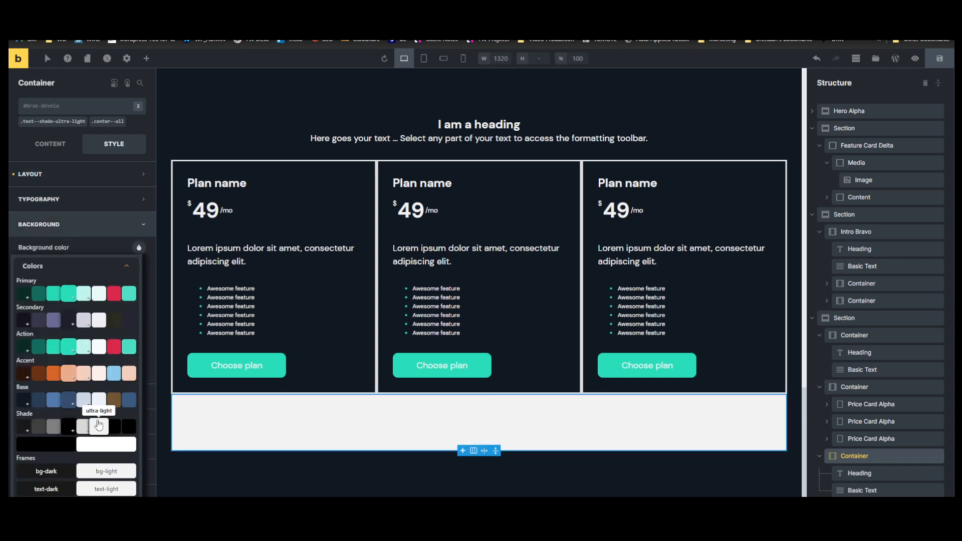
click(101, 427)
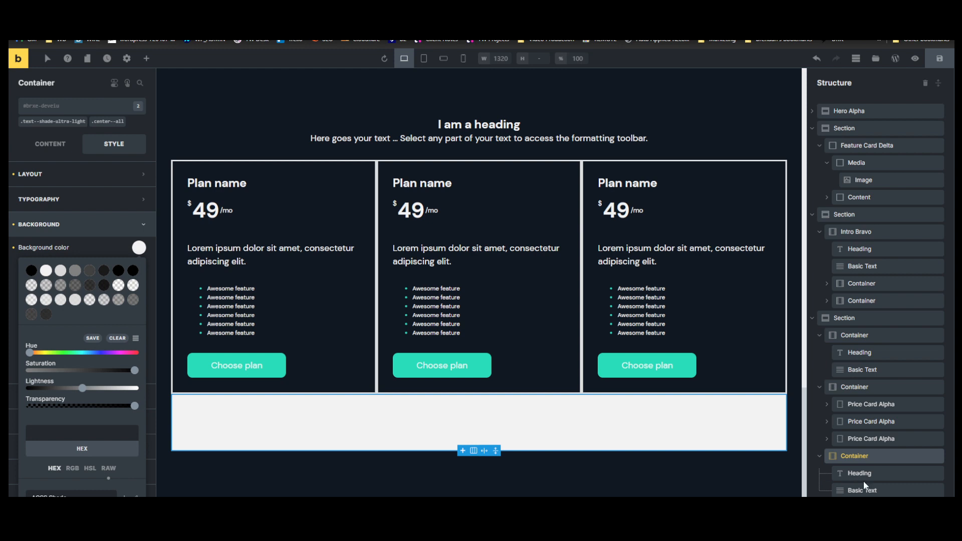
click(87, 117)
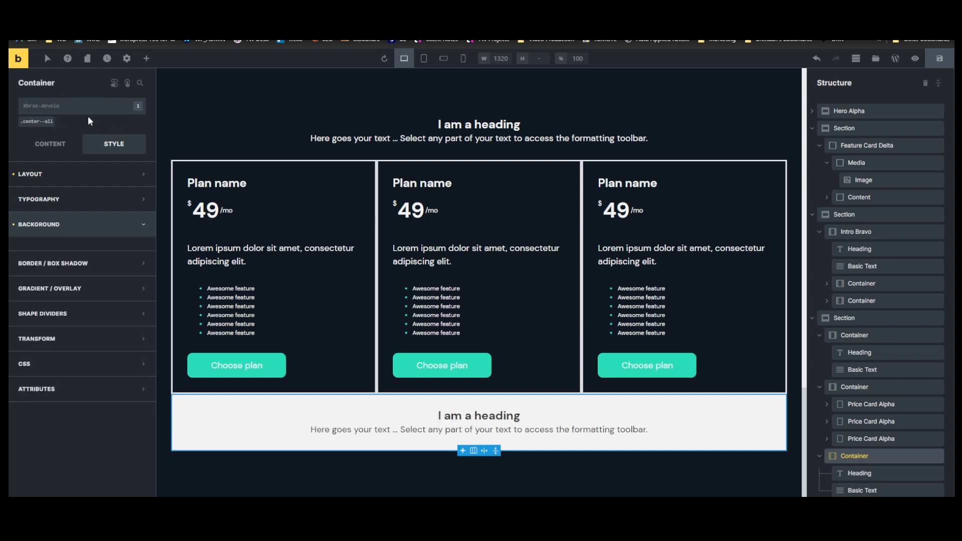
- Change the heading below the price cards to "Easily upgrade or downgrade" and delete the Basic Text beneath it
click(601, 508)
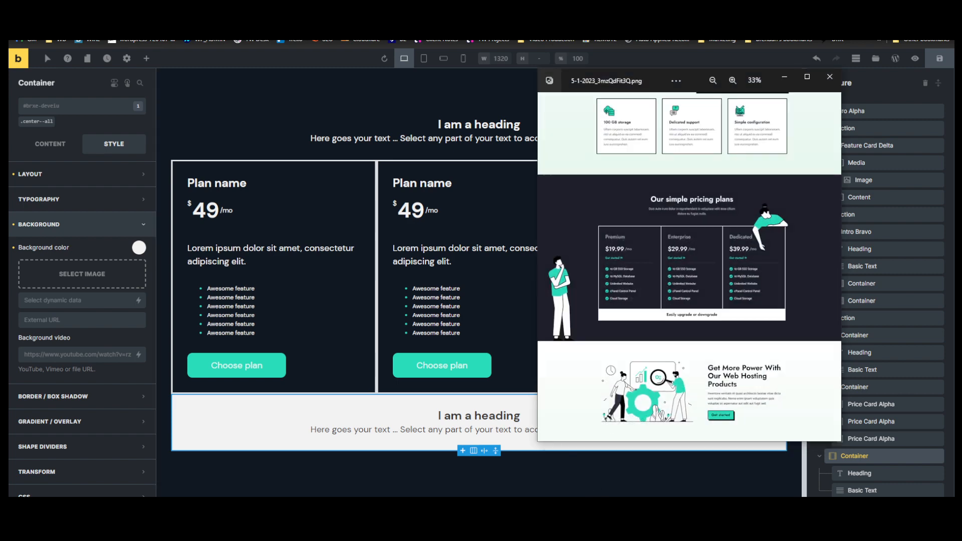
click(601, 508)
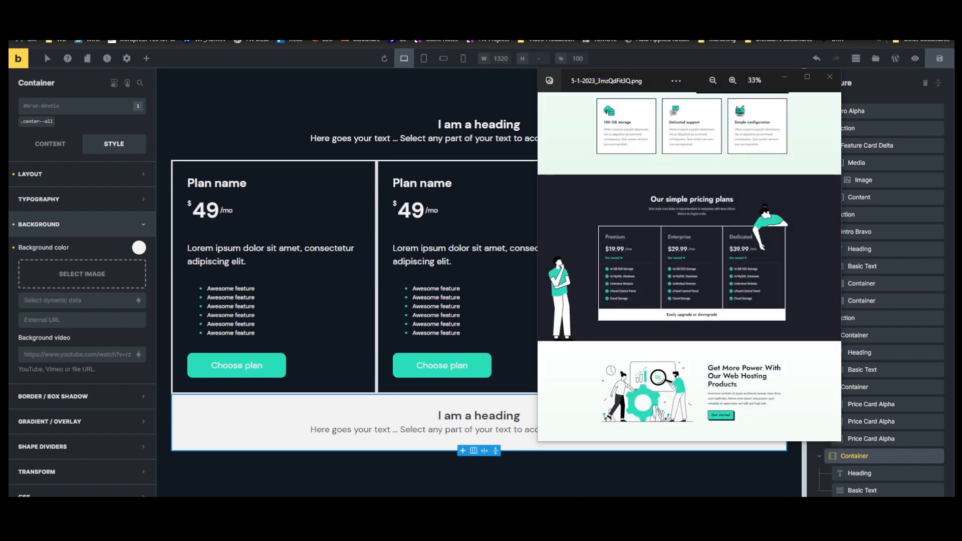
click(452, 415)
click(48, 136)
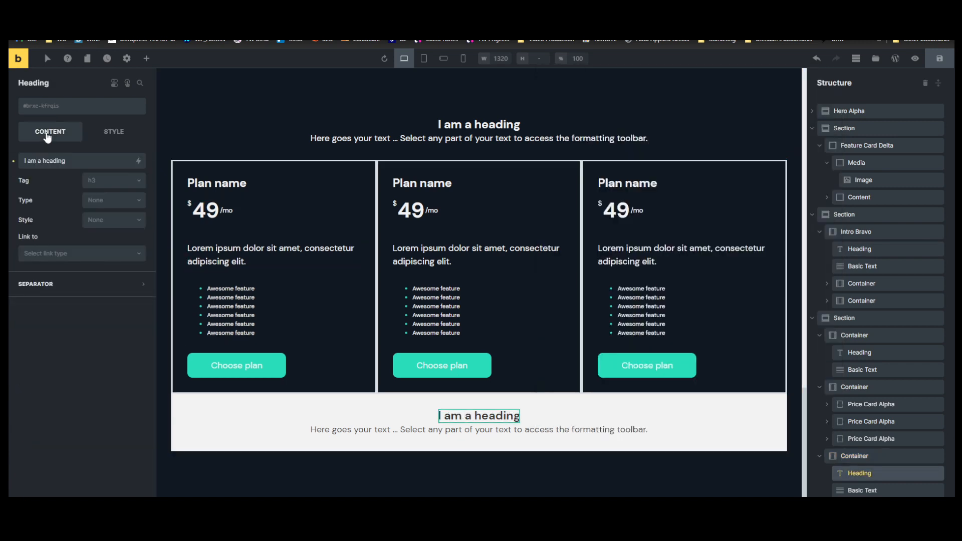
click(62, 161)
text(a)
text(Easily upgrade or downgrade)
key(ctrl+a)
text(Easily upgrade or downgrade)
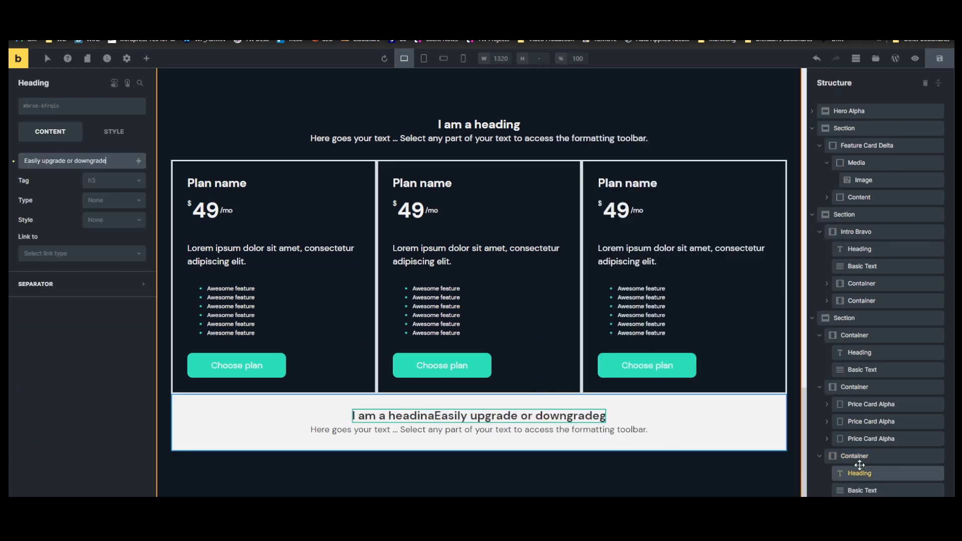
click(938, 491)
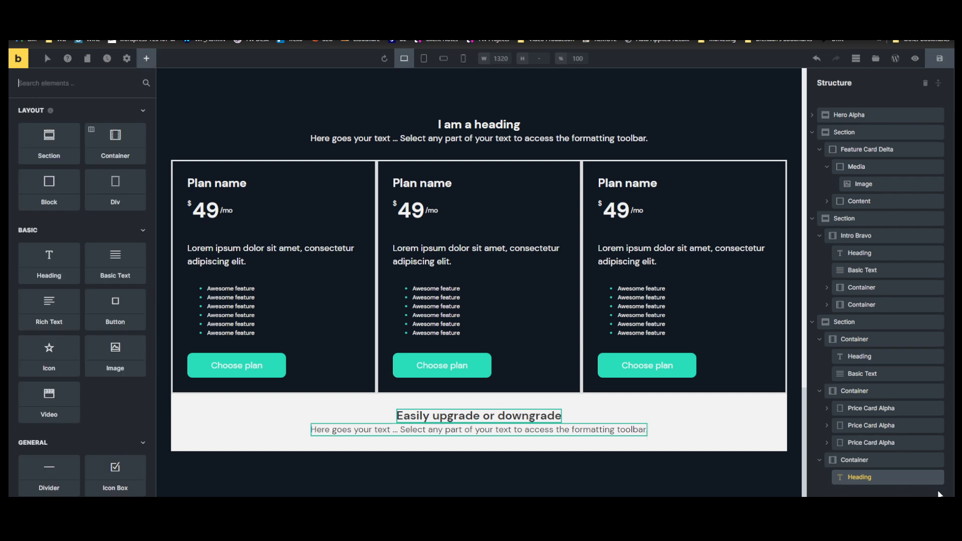
click(687, 489)
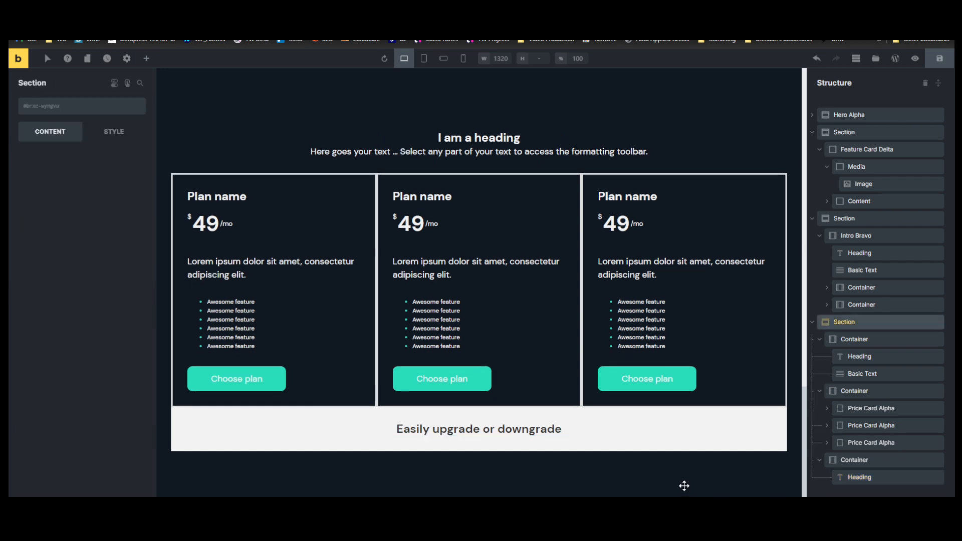
- Following the reference design, change the intro heading above the price cards to "Our simple pricing plans"
key(alt+Tab)
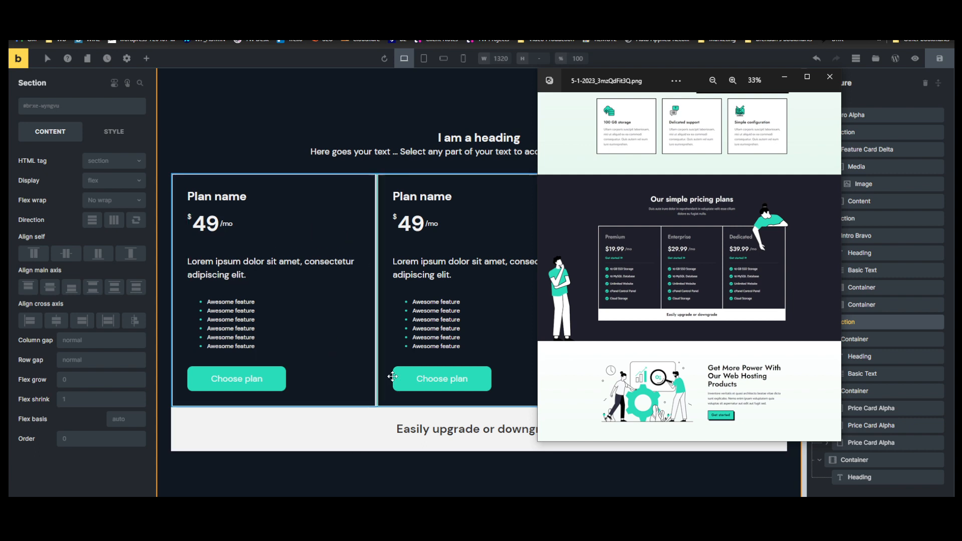
click(601, 480)
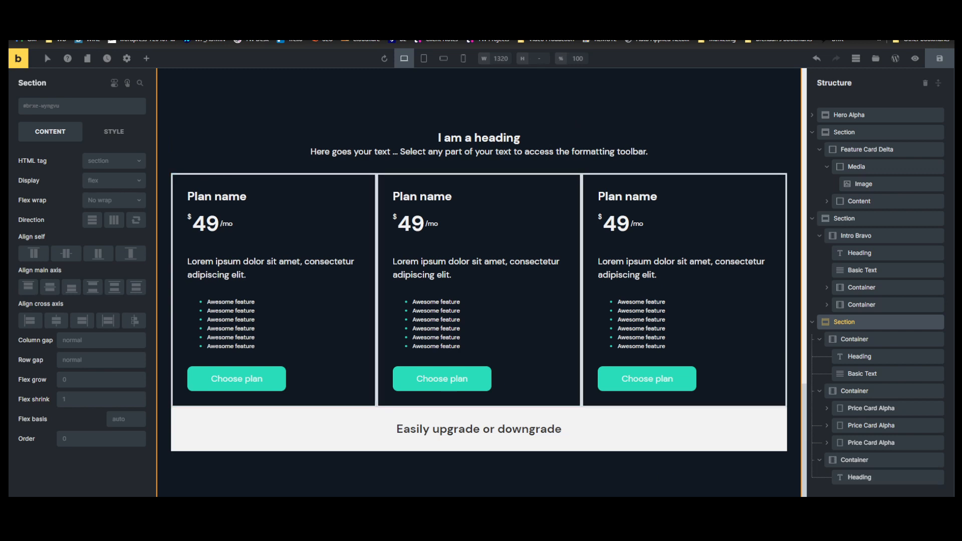
click(447, 138)
click(70, 161)
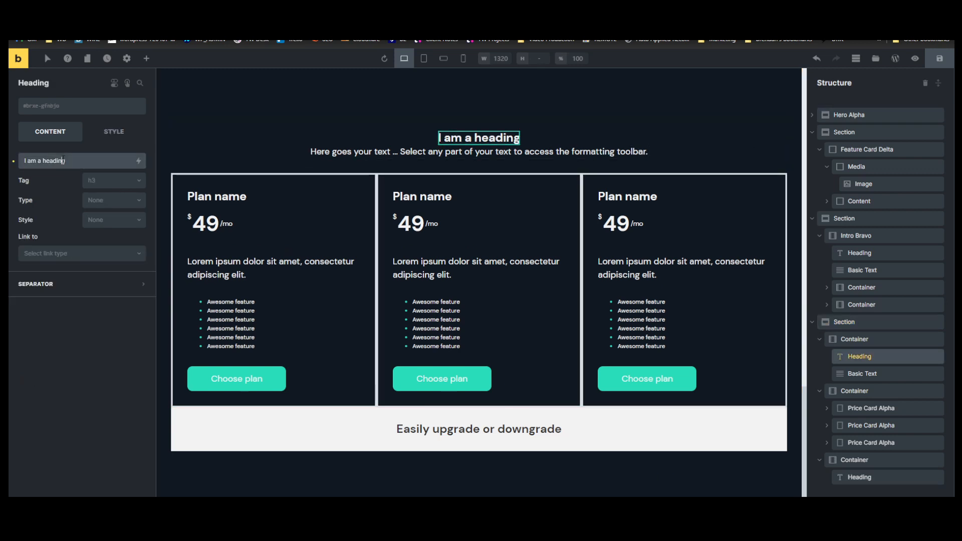
text(Our simple pricing plans)
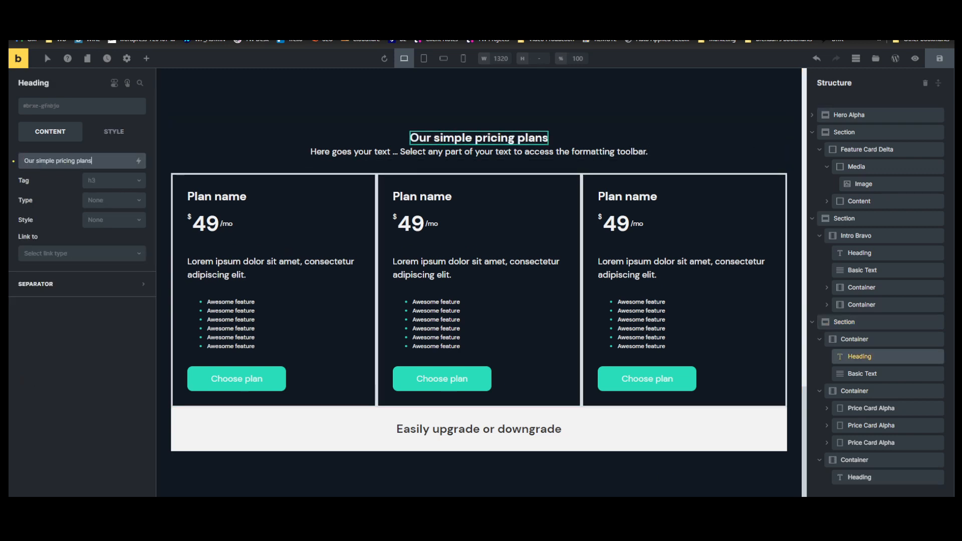
- Replace the intro text with "Duis aute irure dolor in reprehenderit in voluptate velit esse cillum dolore eu fugiat nulla."
click(457, 151)
click(98, 177)
key(ctrl+a)
text(Duis aute irure dolor in reprehenderit in voluptate velit esse cillum dolore eu fugiat nulla.)
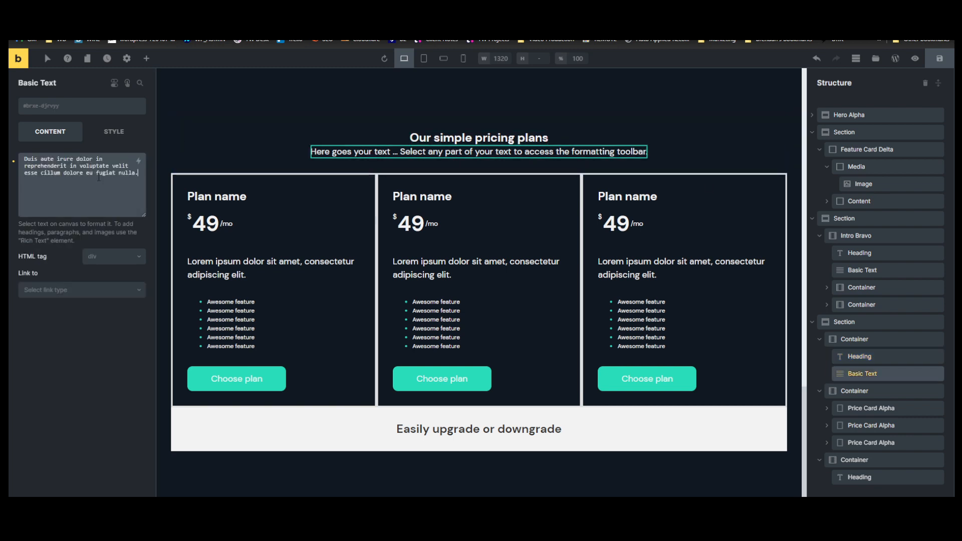
- Colour the intro text above the price cards with a translucent light Shade tone and save the page
click(113, 131)
click(115, 196)
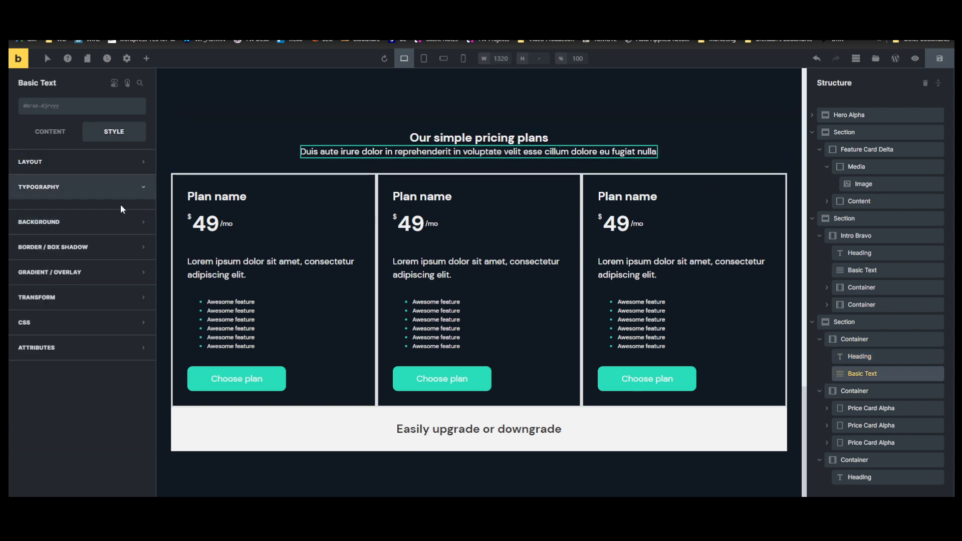
right_click(137, 209)
click(138, 211)
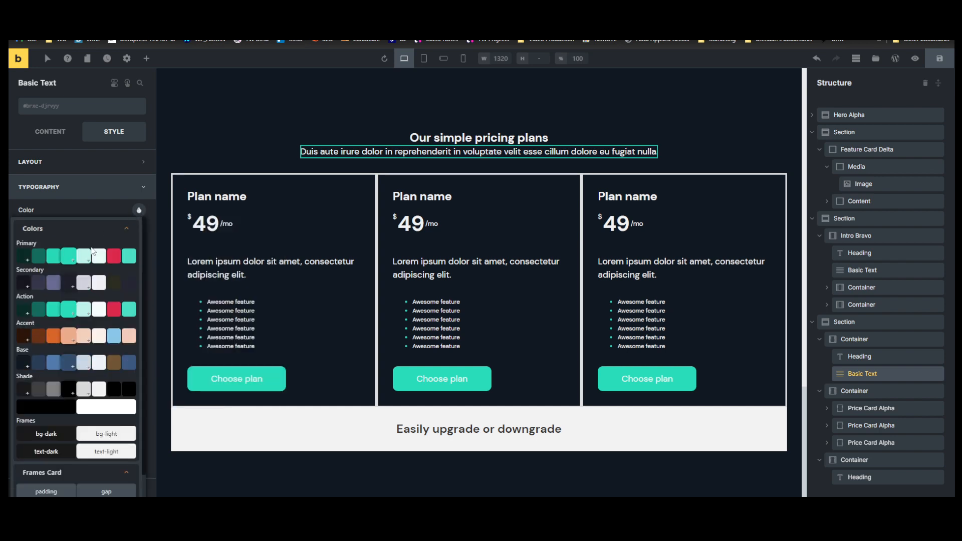
click(89, 393)
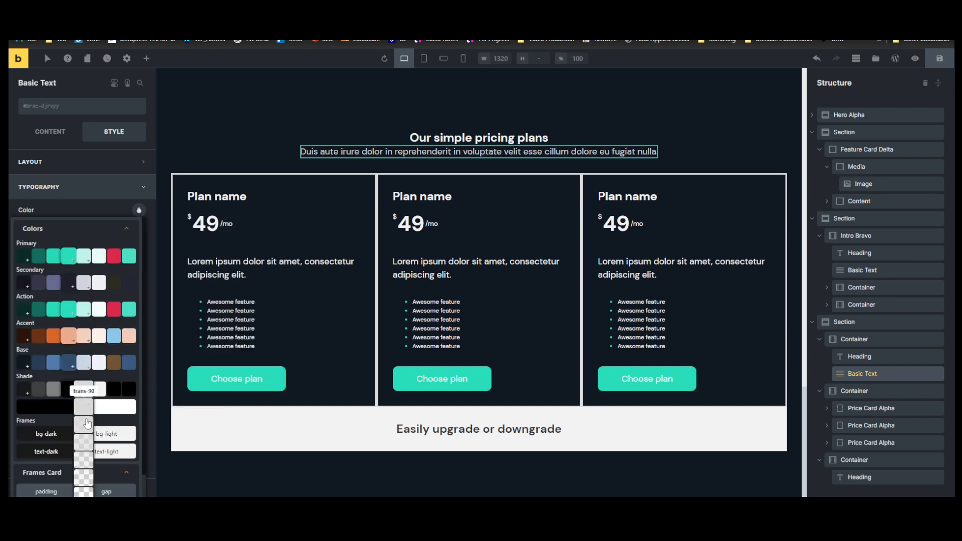
click(87, 438)
click(275, 120)
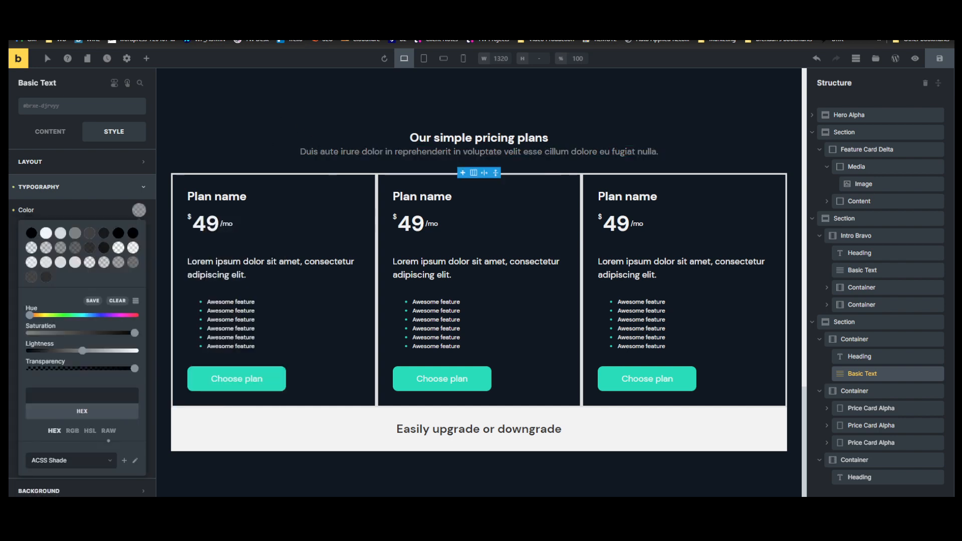
mouse_move(401, 495)
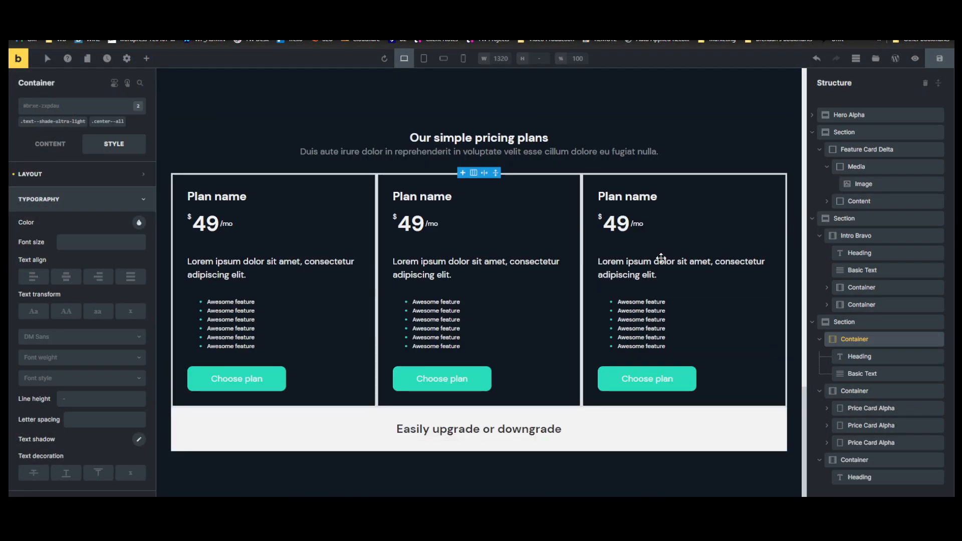
click(675, 279)
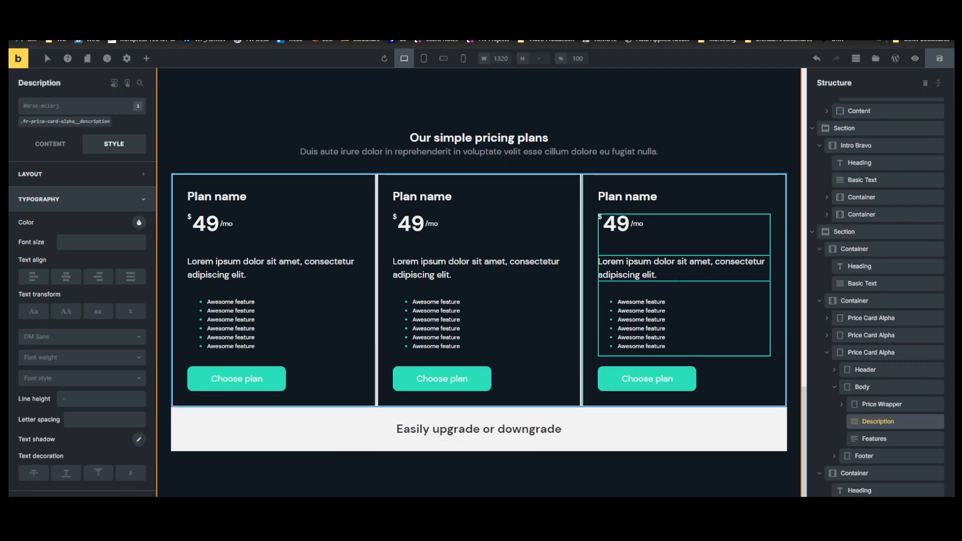
click(939, 59)
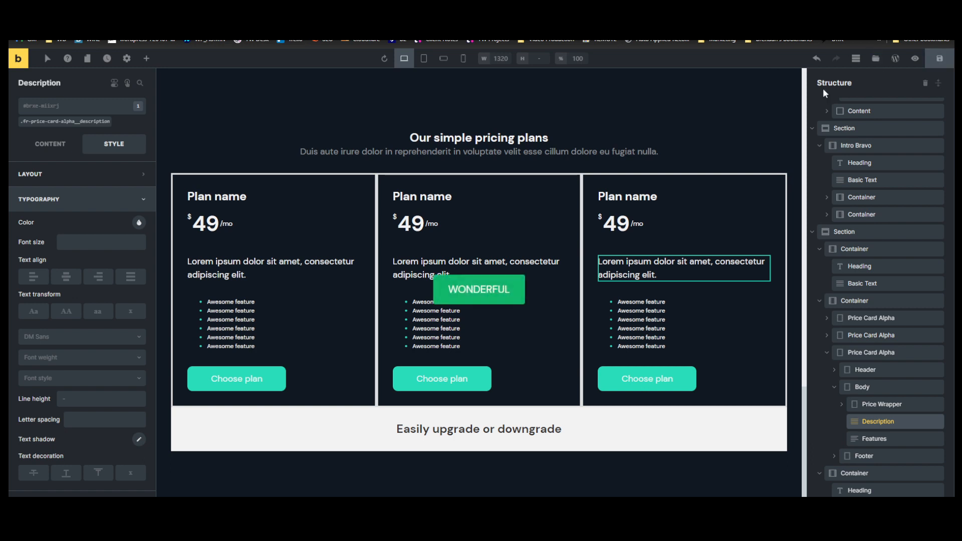
- Search the remote templates for "featu", look through the feature layouts, and clear the search
click(876, 60)
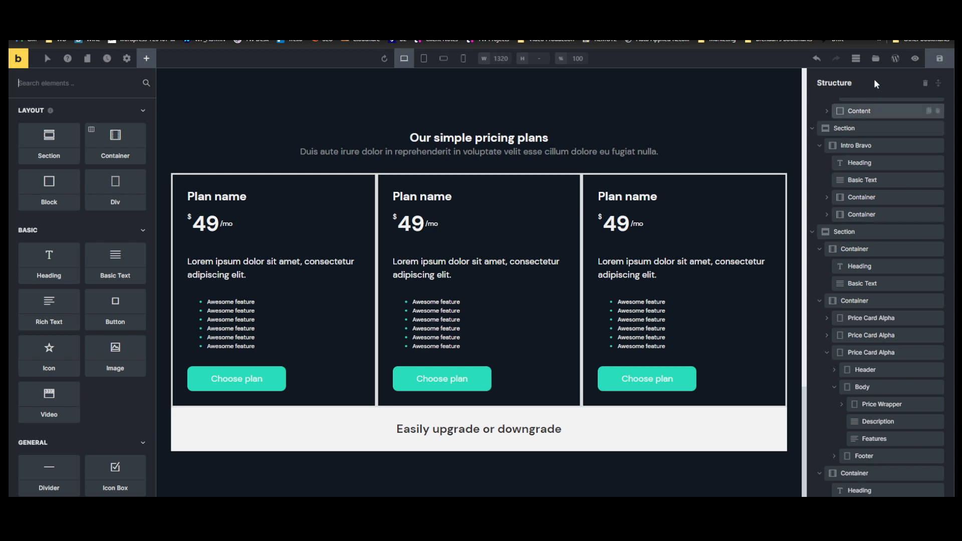
click(876, 58)
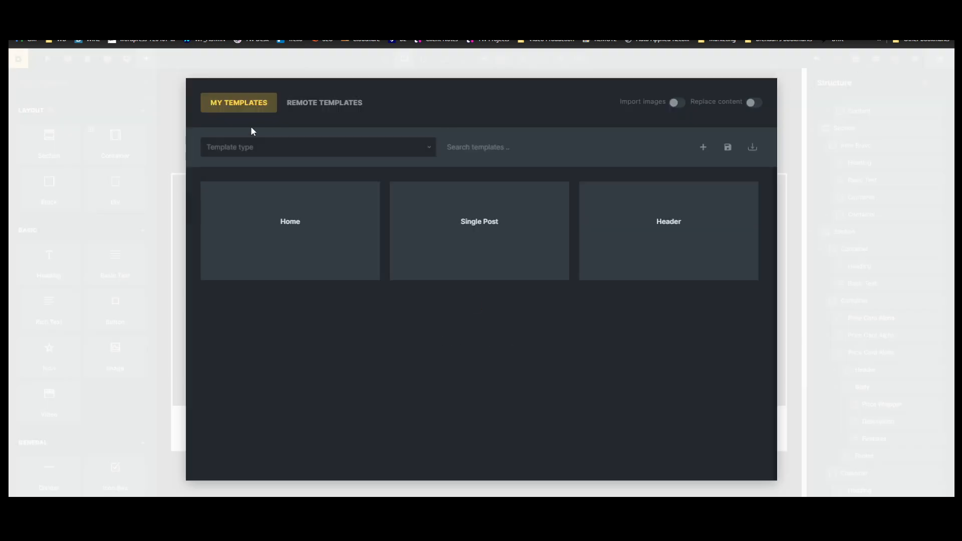
click(316, 102)
click(235, 150)
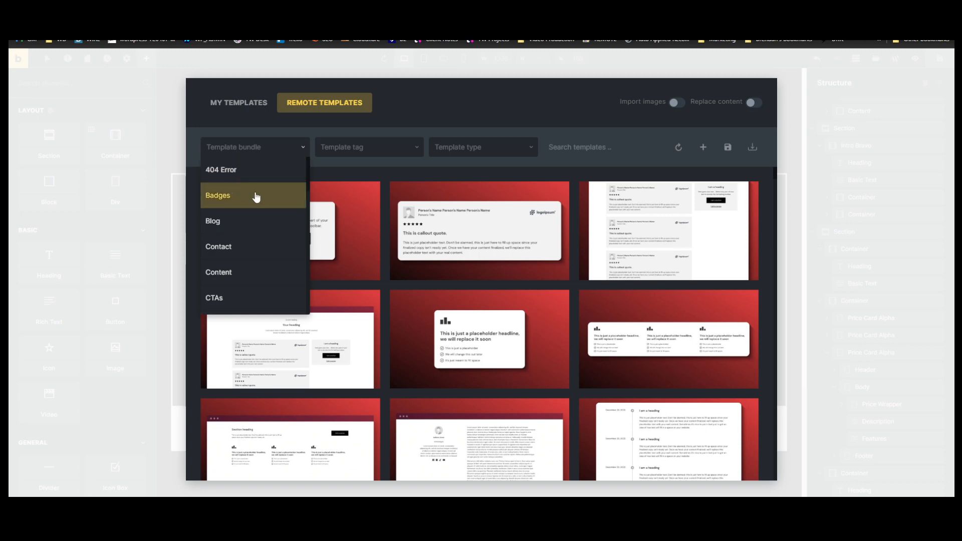
click(574, 142)
text(featu)
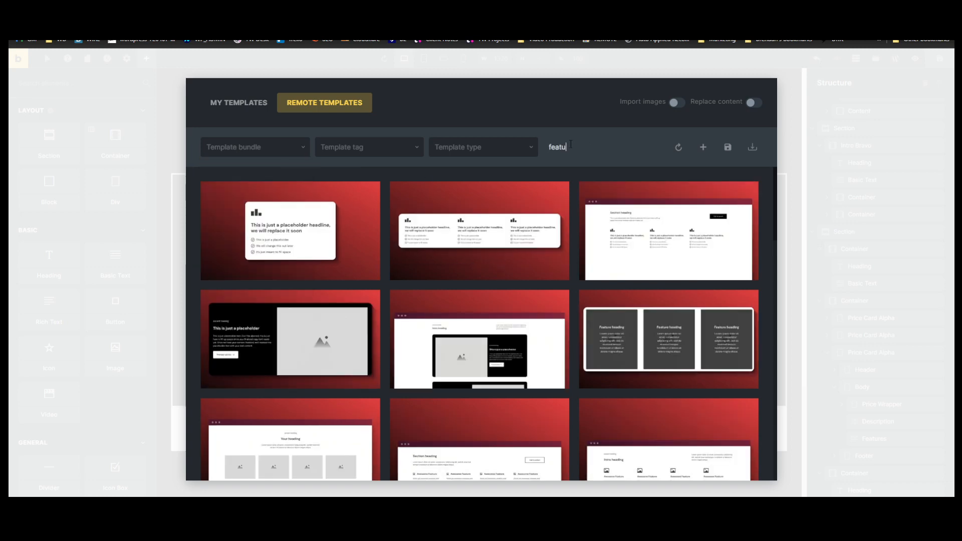
scroll(566, 260, down, 5)
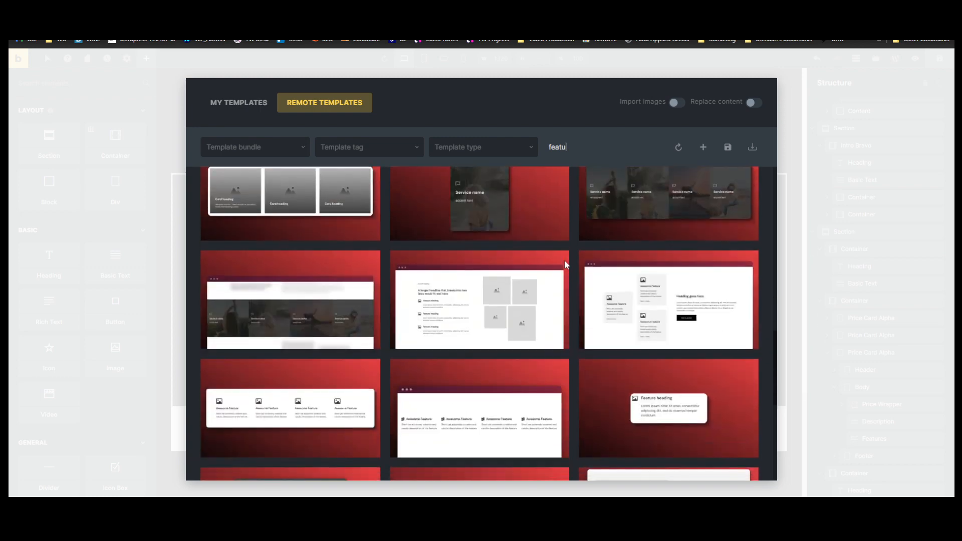
scroll(564, 259, down, 7)
scroll(563, 259, up, 7)
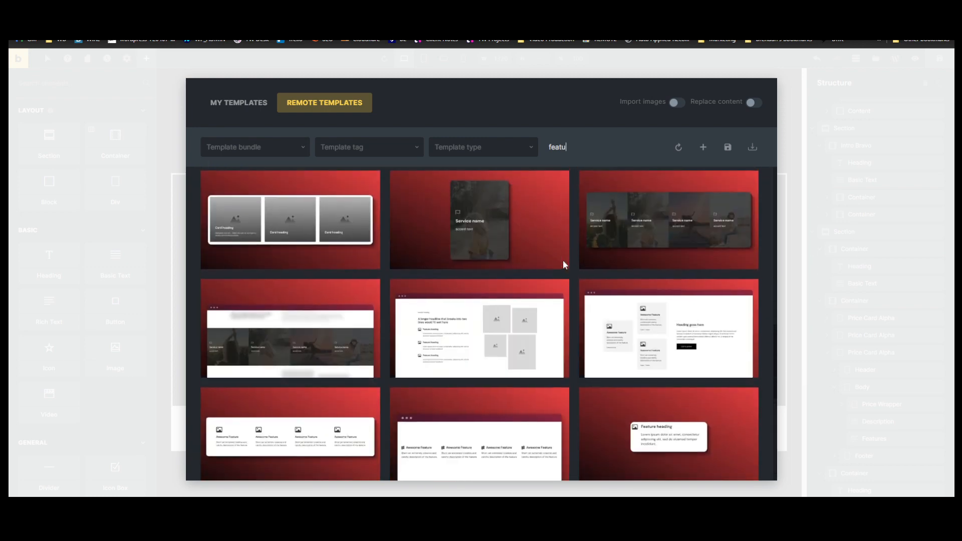
scroll(563, 259, up, 8)
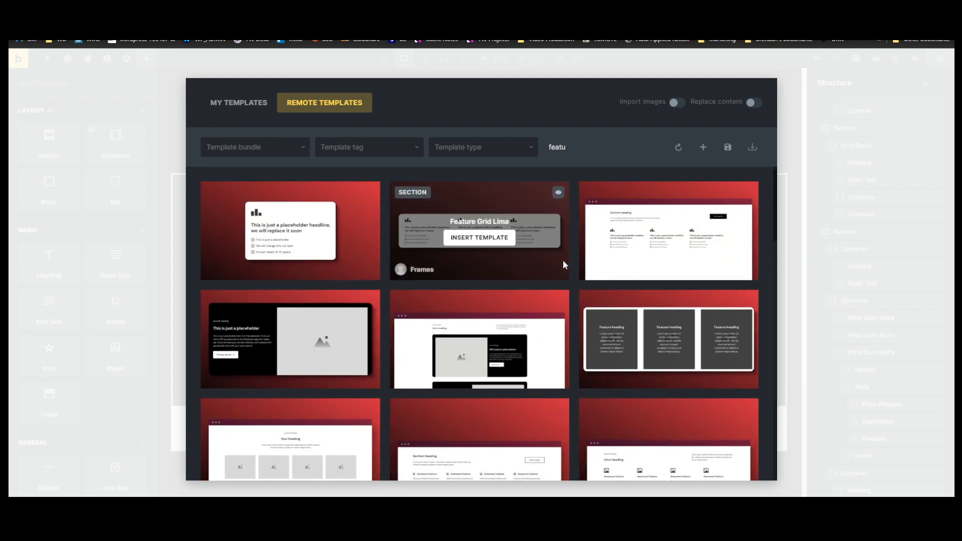
drag(576, 145, 545, 145)
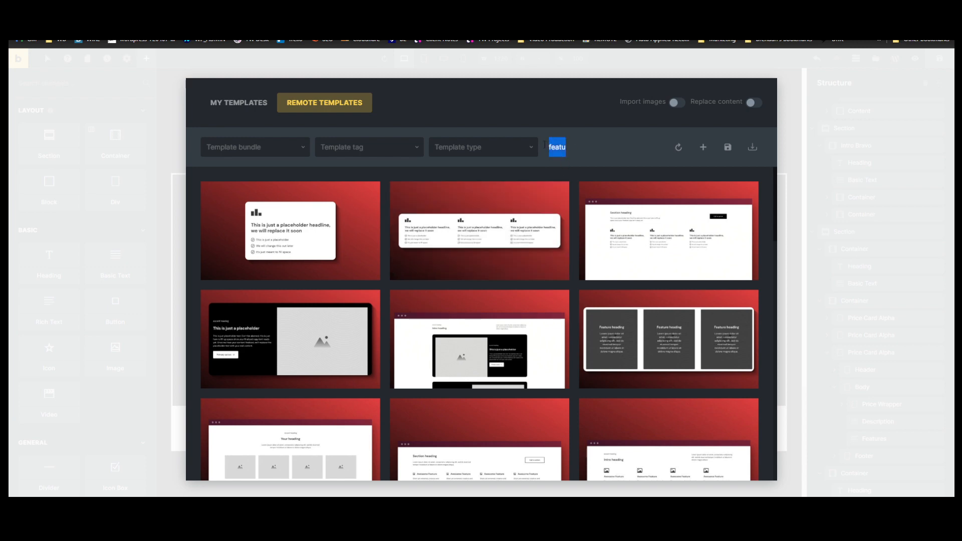
key(BackSpace)
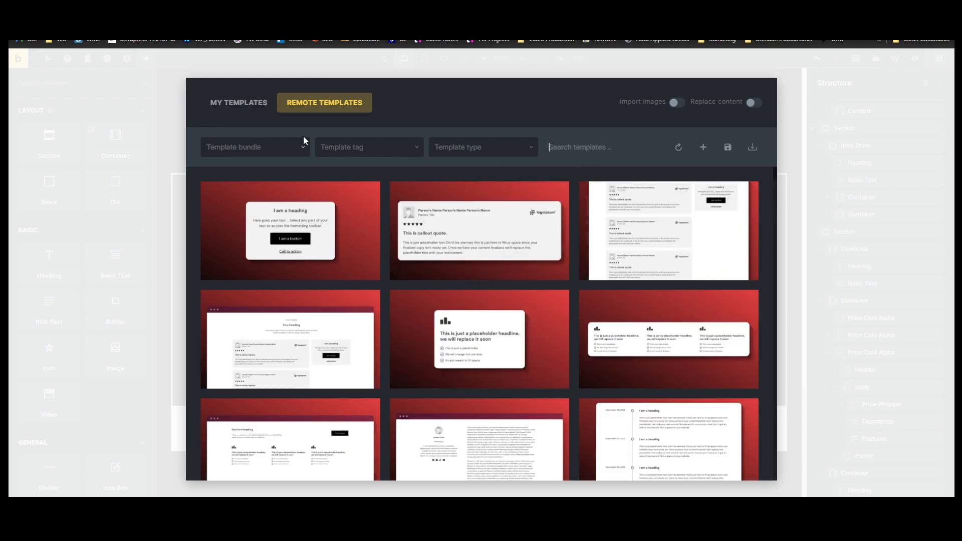
- Filter the remote templates to the Hero Sections bundle, examine its layouts, and close the template library
click(263, 146)
scroll(241, 255, down, 3)
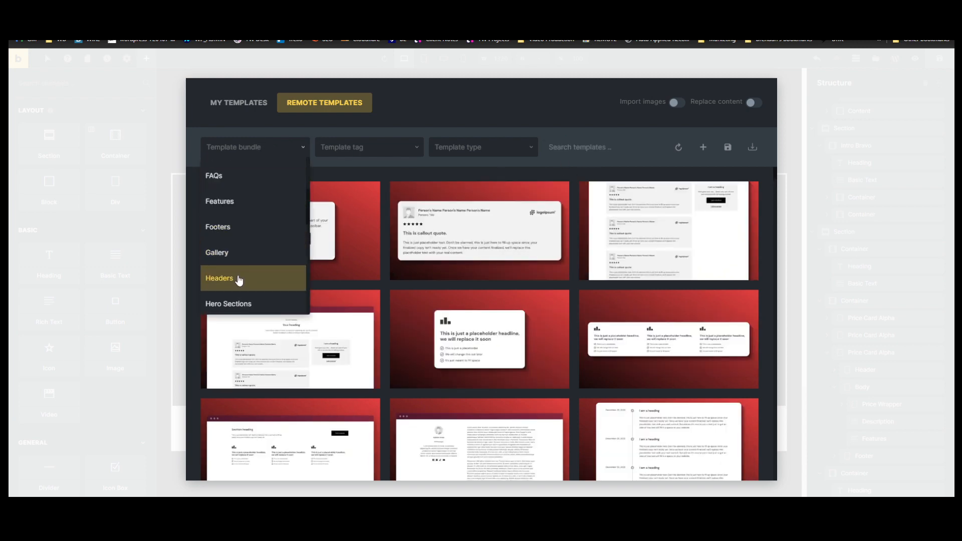
click(245, 300)
scroll(383, 267, down, 5)
scroll(383, 266, down, 3)
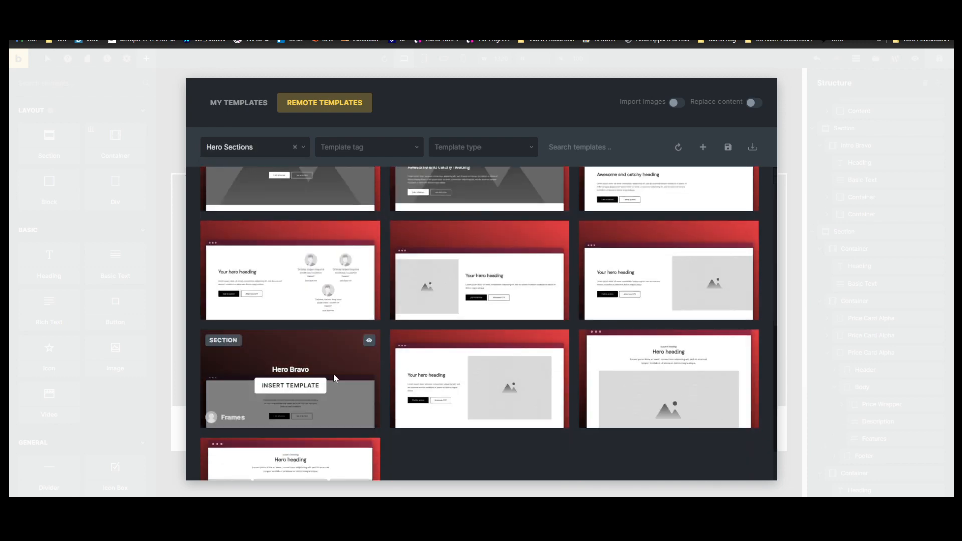
scroll(384, 323, down, 2)
scroll(383, 323, up, 10)
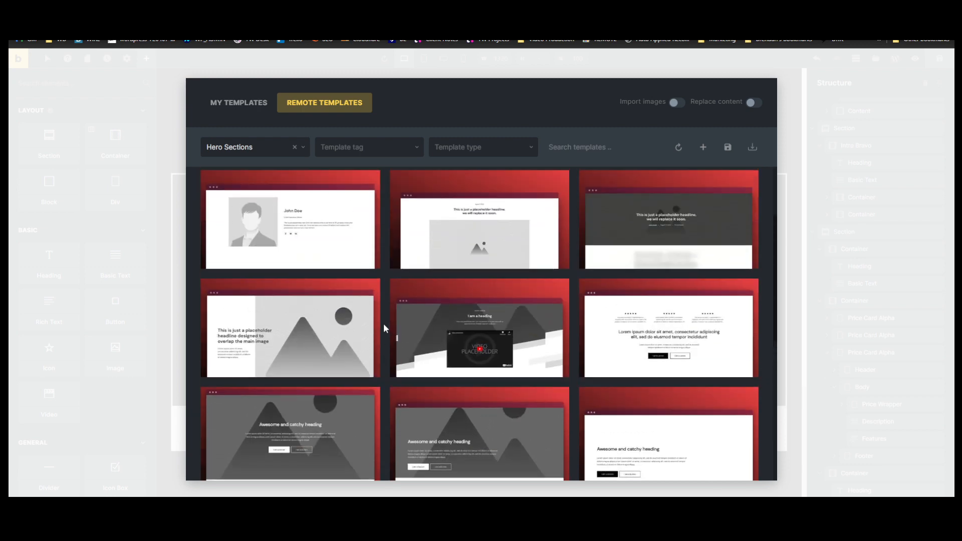
scroll(383, 323, down, 10)
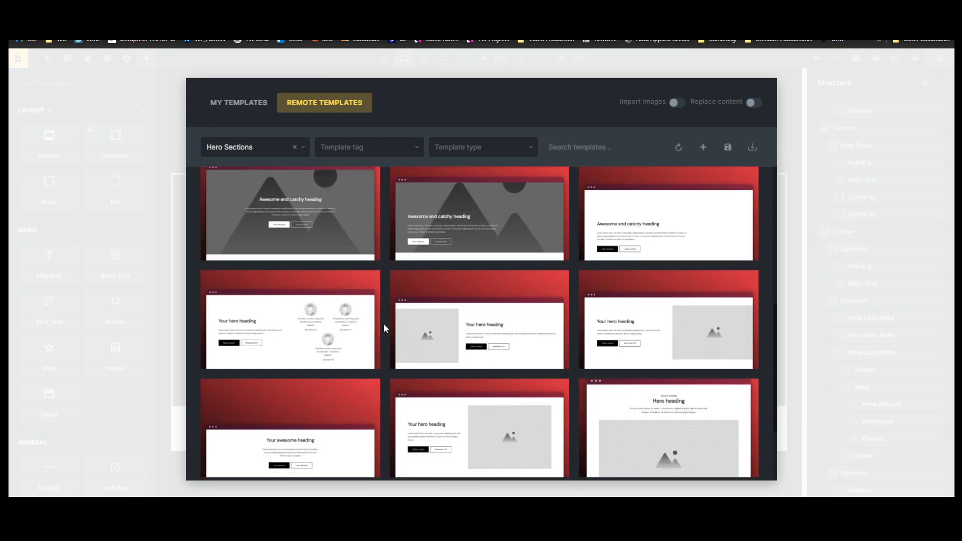
click(739, 65)
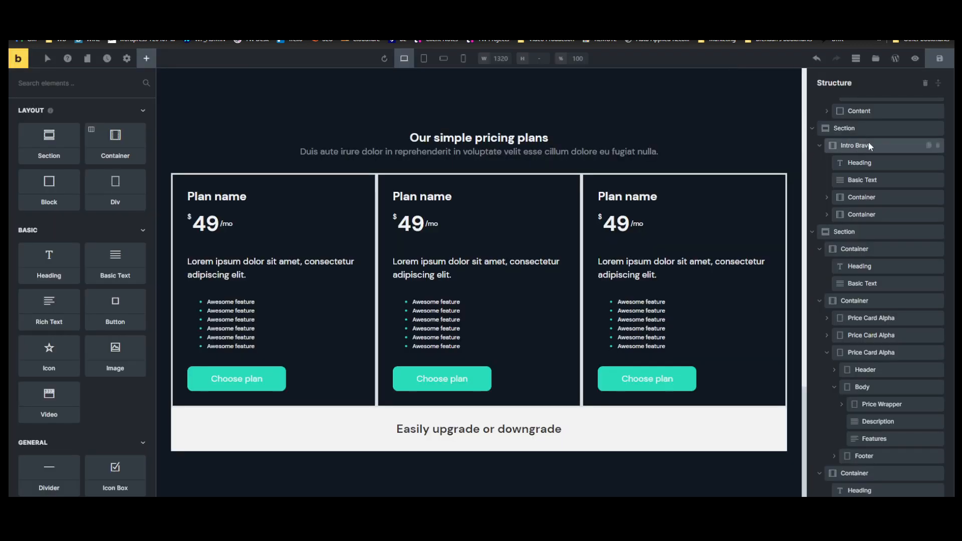
- Duplicate the section containing Feature Card Delta and move the copy below the pricing section
scroll(872, 145, up, 3)
scroll(681, 205, up, 15)
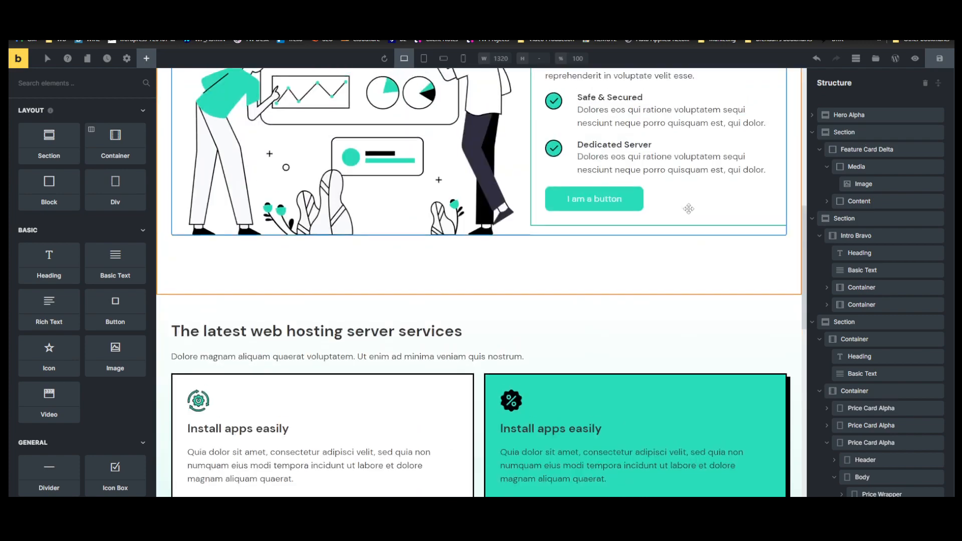
click(524, 272)
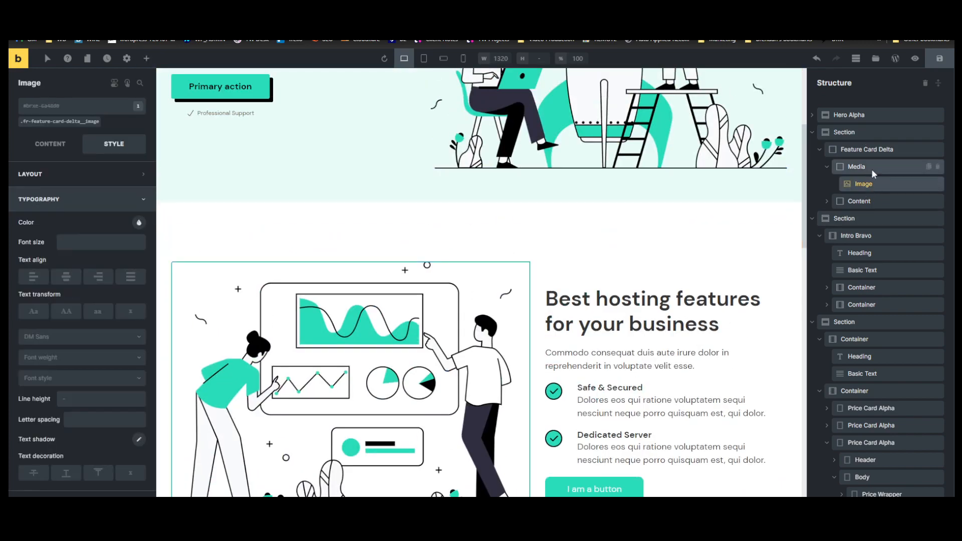
click(871, 150)
click(867, 131)
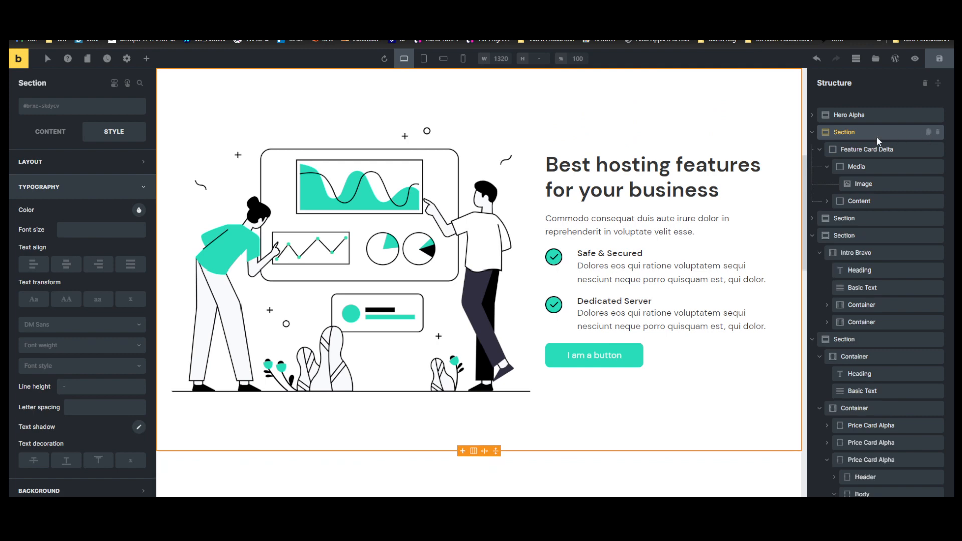
click(845, 218)
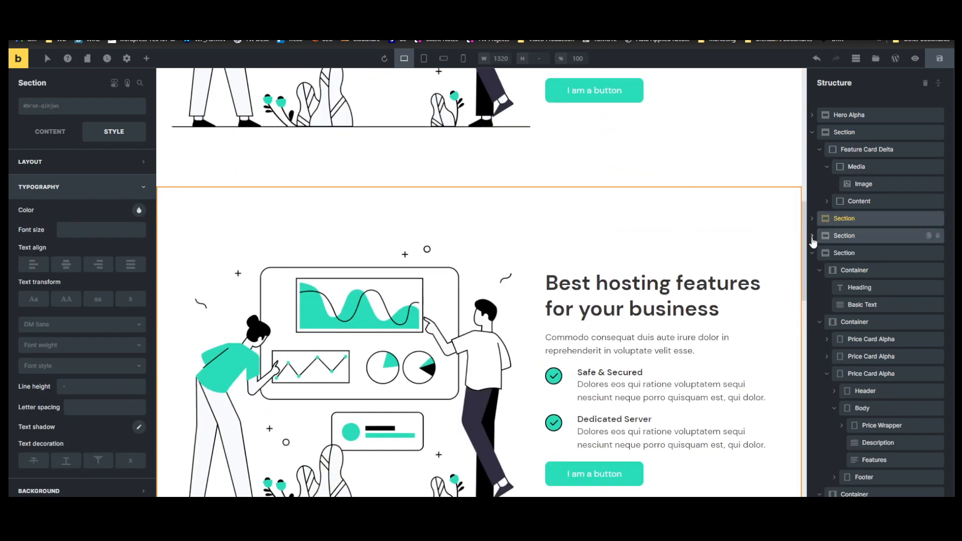
click(812, 236)
click(843, 235)
drag(841, 235, 827, 263)
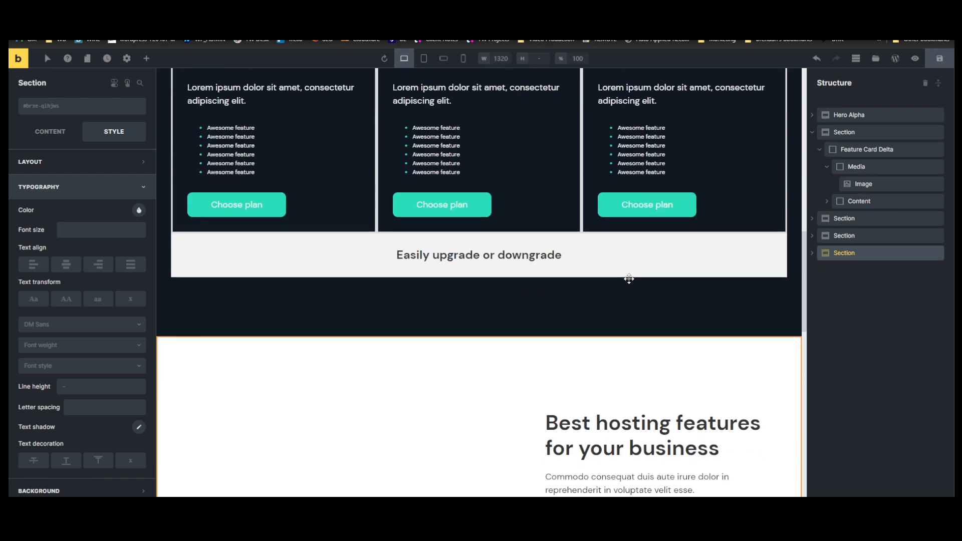
- Replace the duplicated feature card's image with the media library illustration of two people with a gear and magnifying glass
scroll(629, 278, down, 4)
click(383, 261)
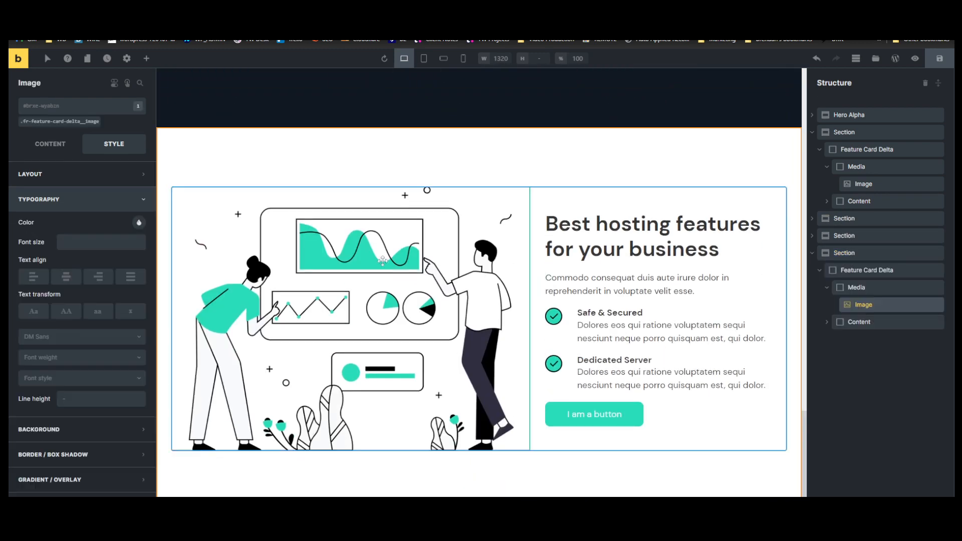
click(50, 144)
click(59, 198)
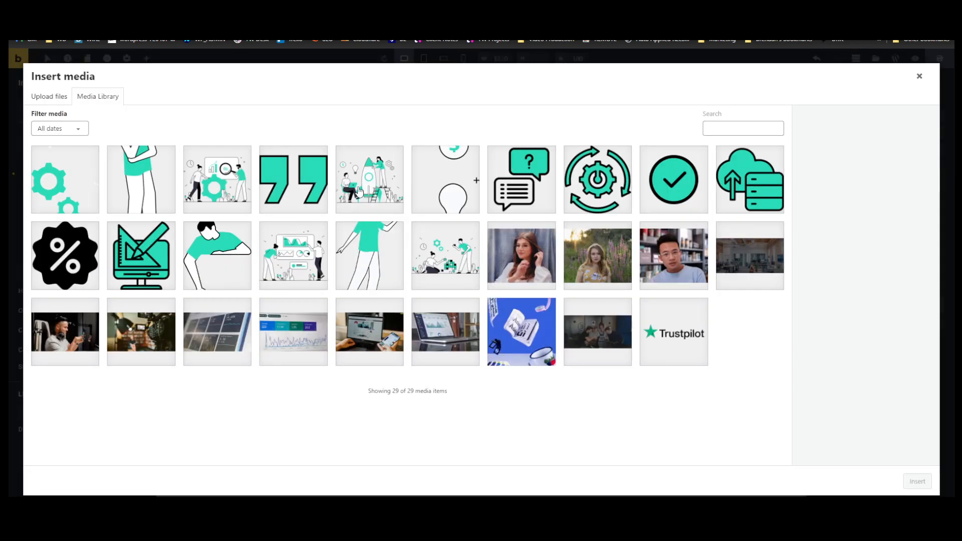
click(218, 179)
click(906, 482)
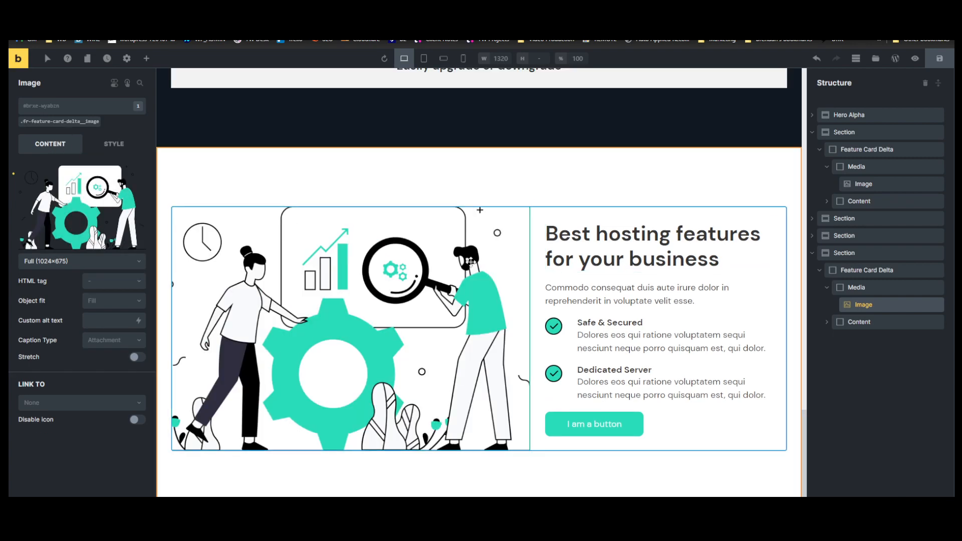
- Change the duplicated section's heading to "Get More Power With Our Web Hosting Products" and delete its two checkmark feature blocks
click(576, 248)
click(82, 175)
key(ctrl+a)
text(Get More Power With Our Web Hosting Products)
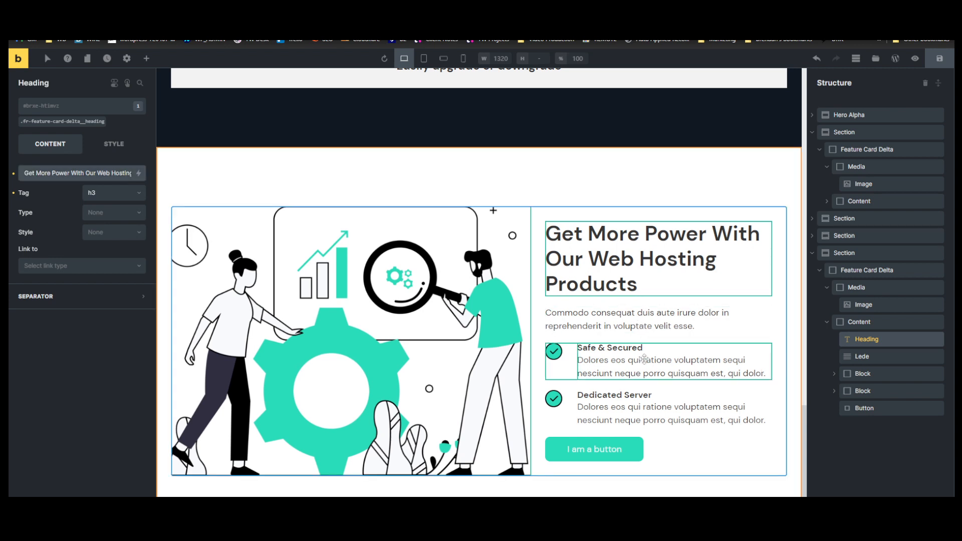
click(937, 374)
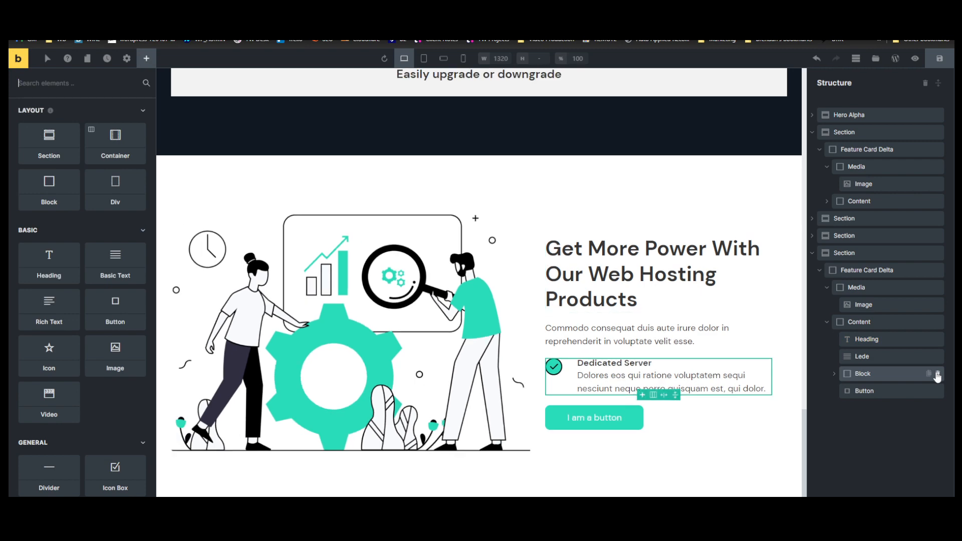
click(937, 374)
- Duplicate the hero section's CTA Links Alpha block, which holds the Primary action button
click(864, 375)
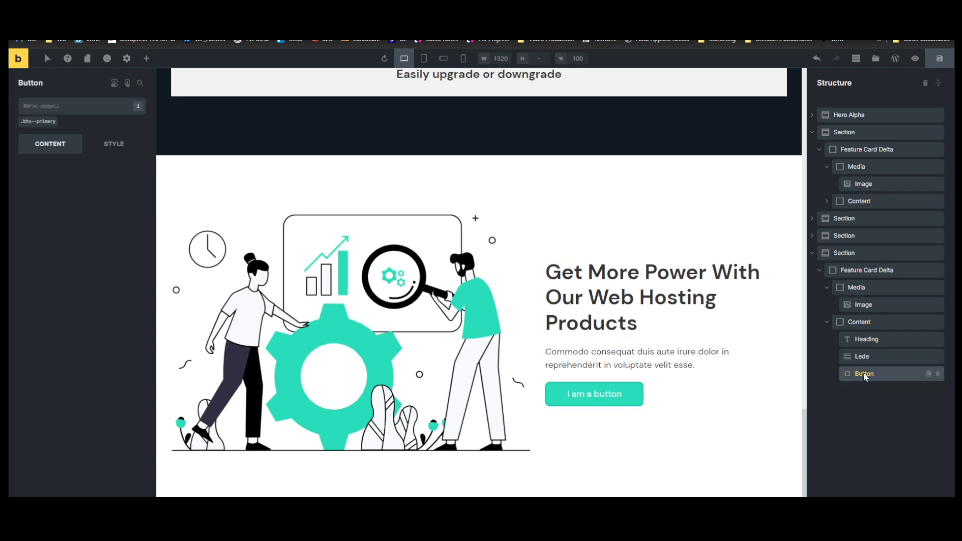
click(34, 121)
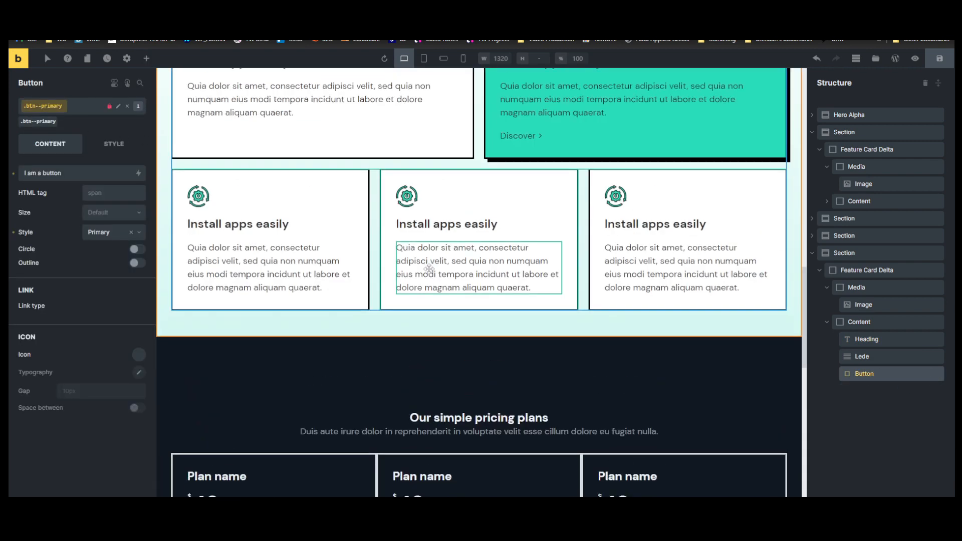
scroll(429, 269, down, 13)
scroll(427, 263, up, 11)
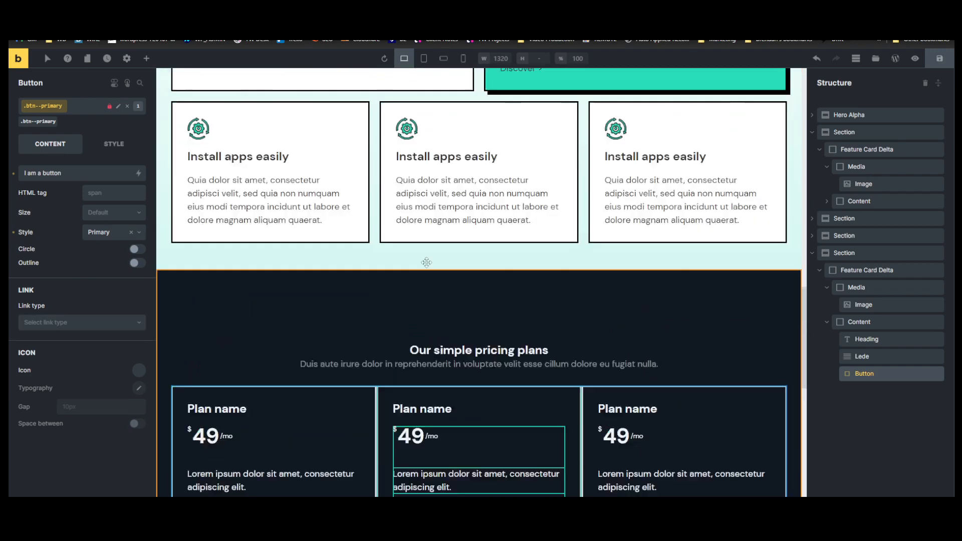
scroll(426, 262, up, 10)
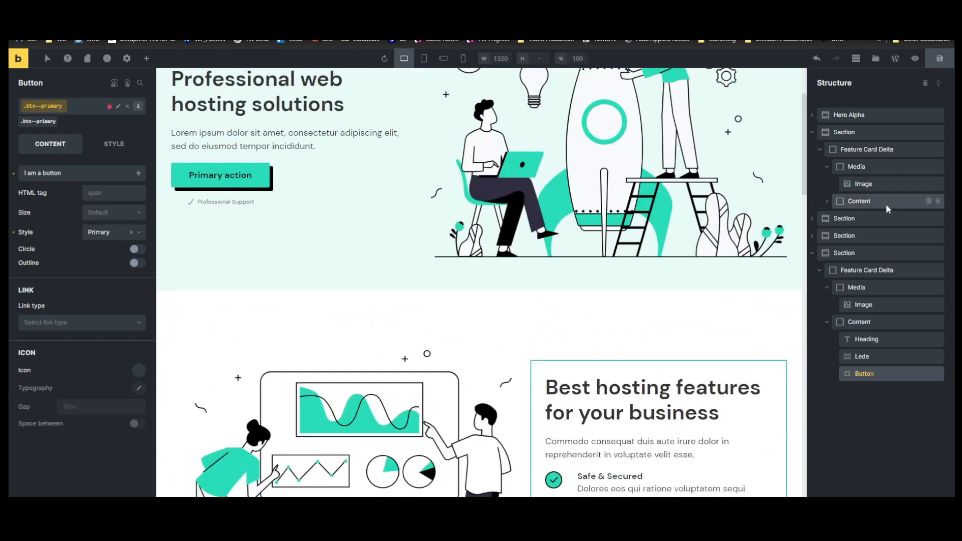
click(812, 115)
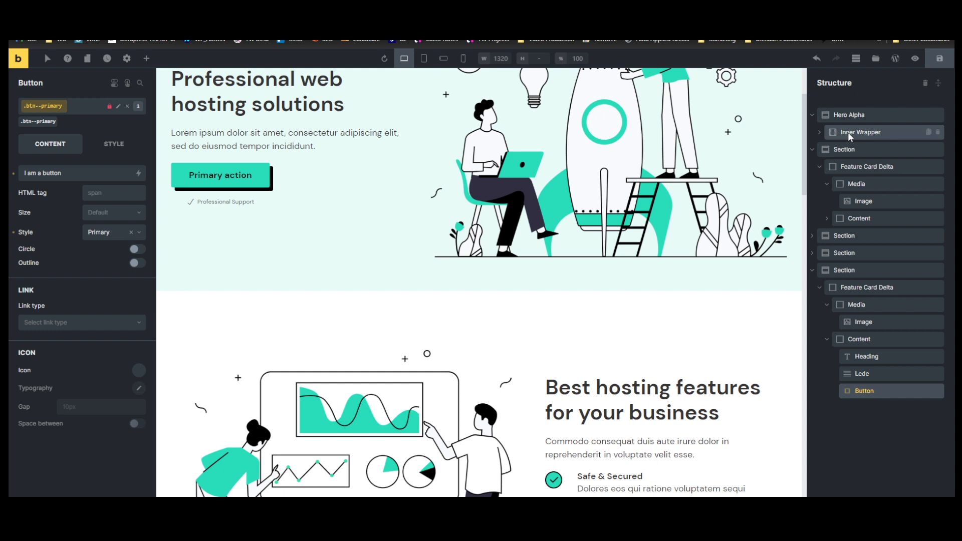
click(820, 131)
click(827, 150)
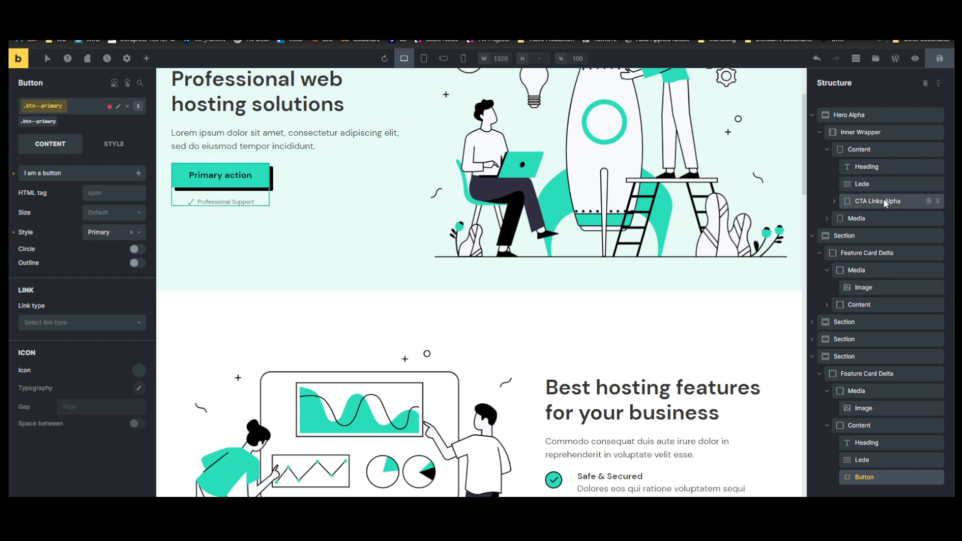
click(927, 202)
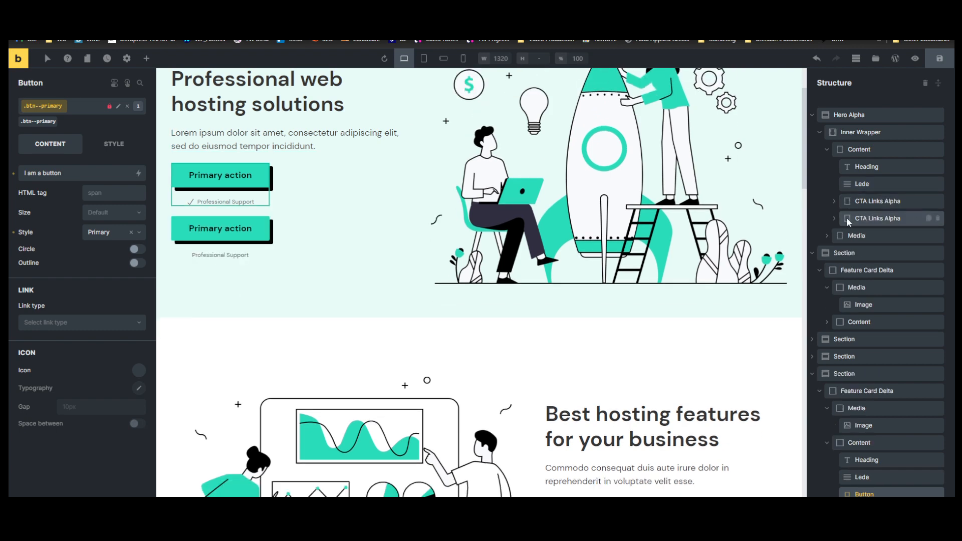
- Move the duplicated CTA Links Alpha below the lede in the "Get More Power" section and delete the old "I am a button" button
drag(846, 218, 834, 458)
drag(843, 495, 846, 493)
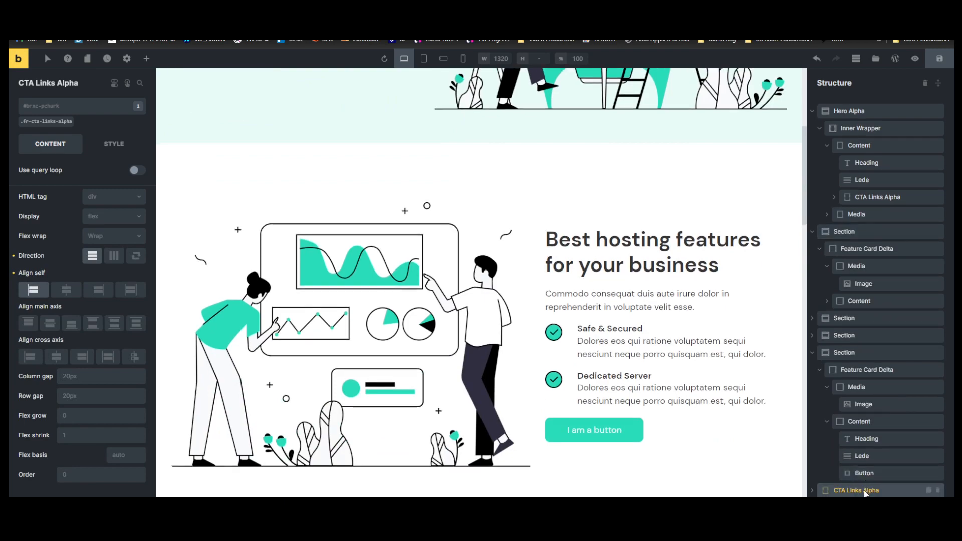
drag(865, 493, 878, 473)
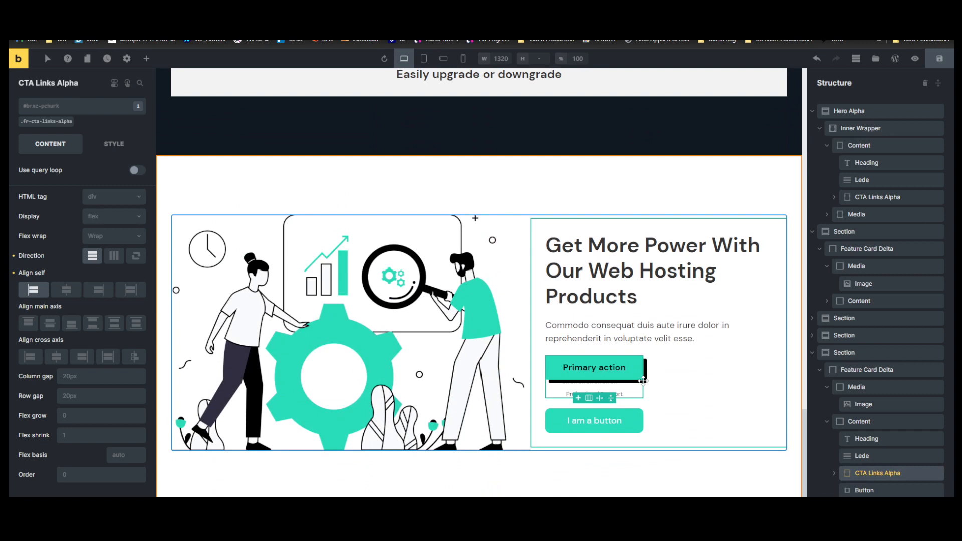
click(856, 490)
key(Delete)
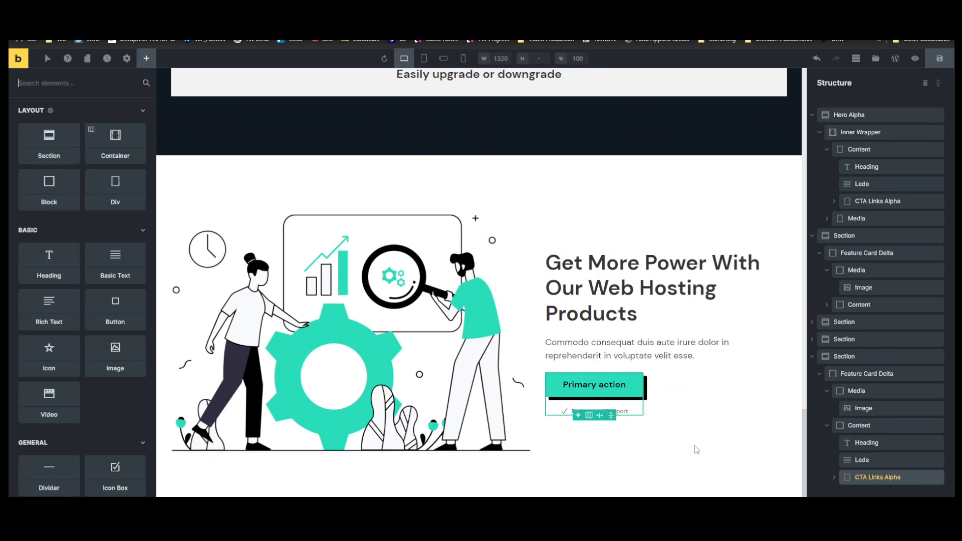
- Delete the "Professional Support" div from the moved CTA links and set the button's text to "Get Started"
click(834, 480)
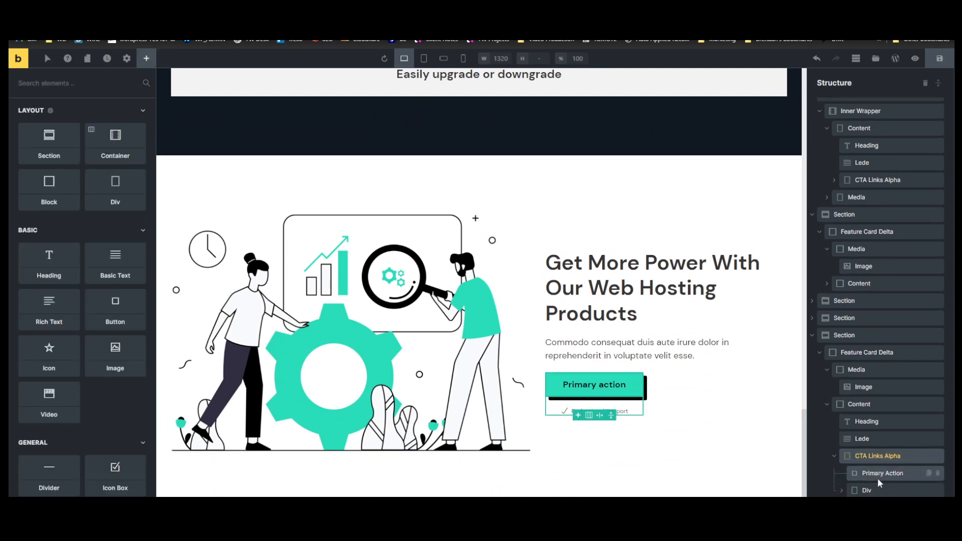
click(937, 490)
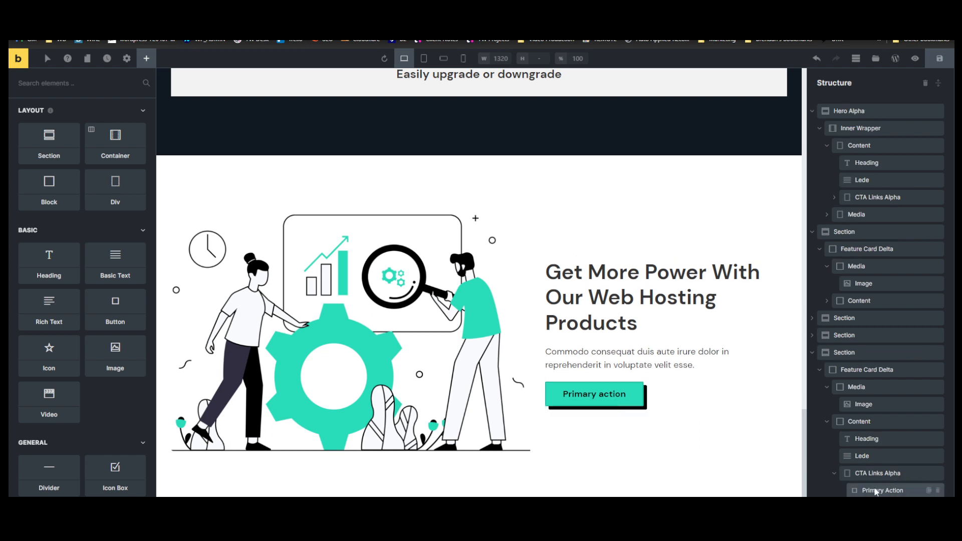
click(596, 394)
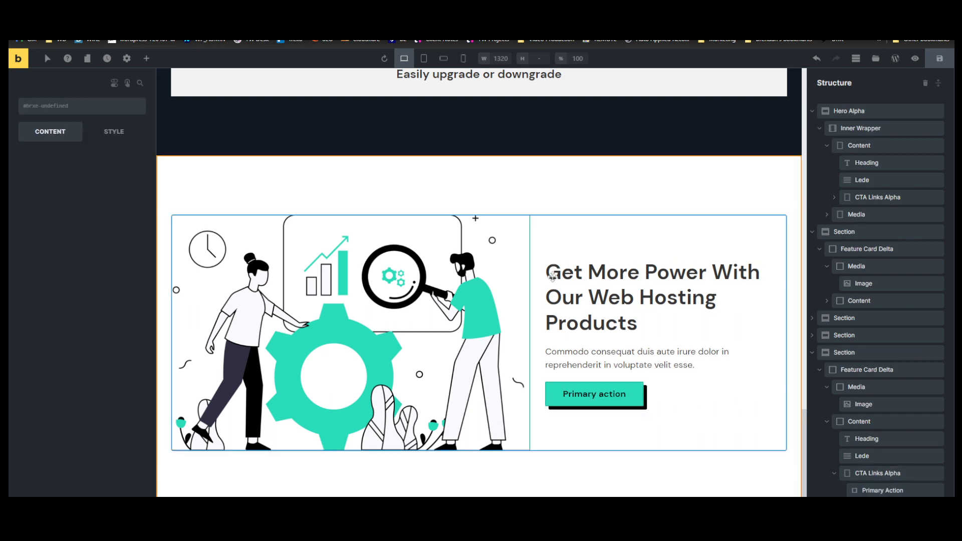
click(882, 490)
drag(67, 173, 11, 175)
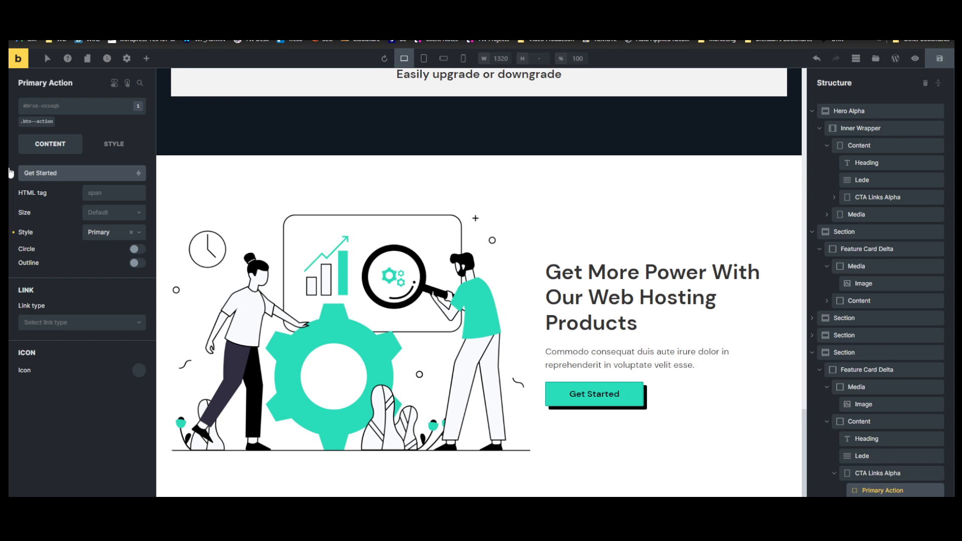
click(515, 471)
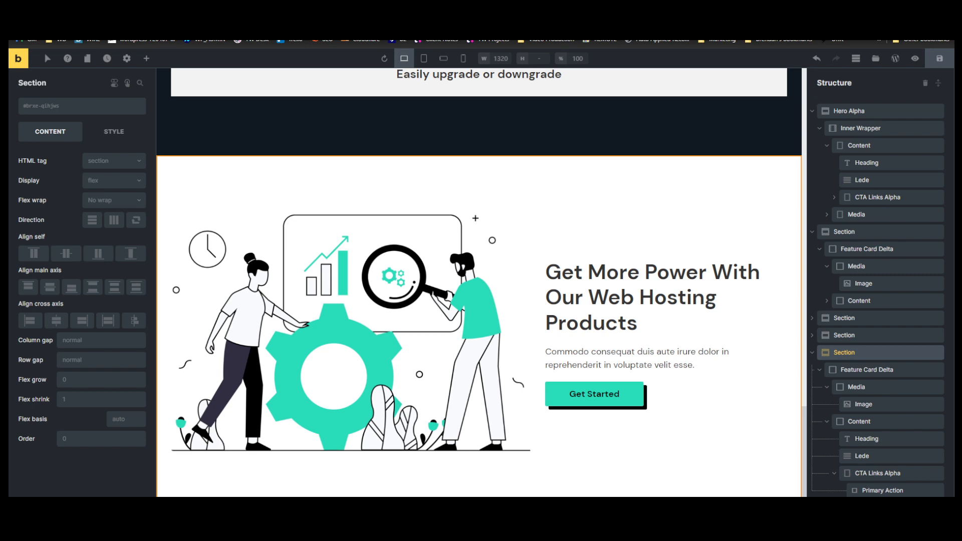
- Add a new empty section with a container below the "Get More Power With Our Web Hosting Products" section
scroll(497, 239, up, 10)
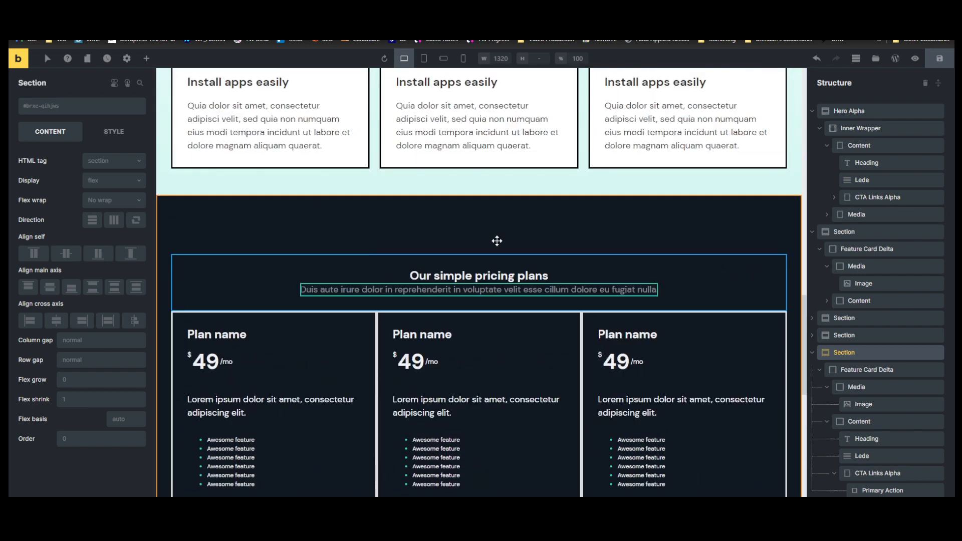
scroll(496, 241, down, 7)
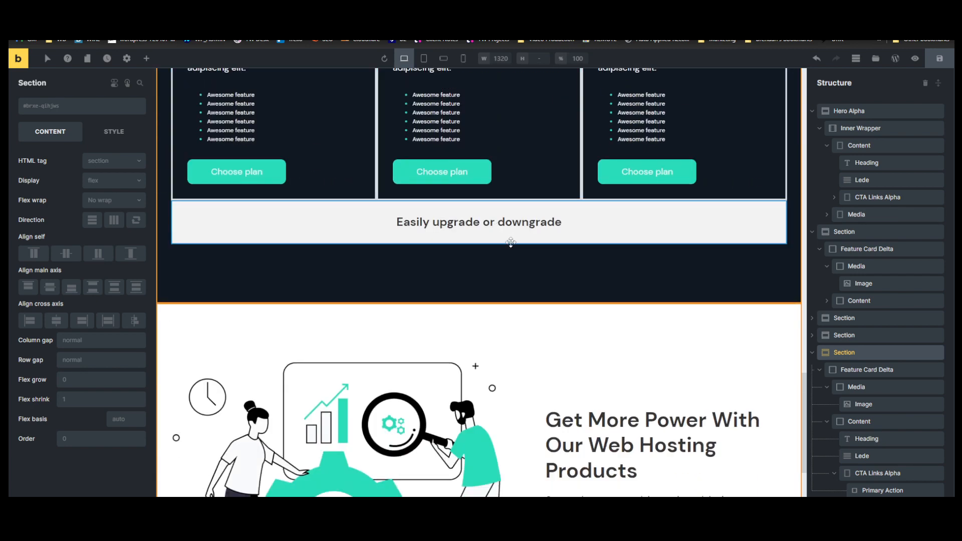
scroll(510, 243, down, 3)
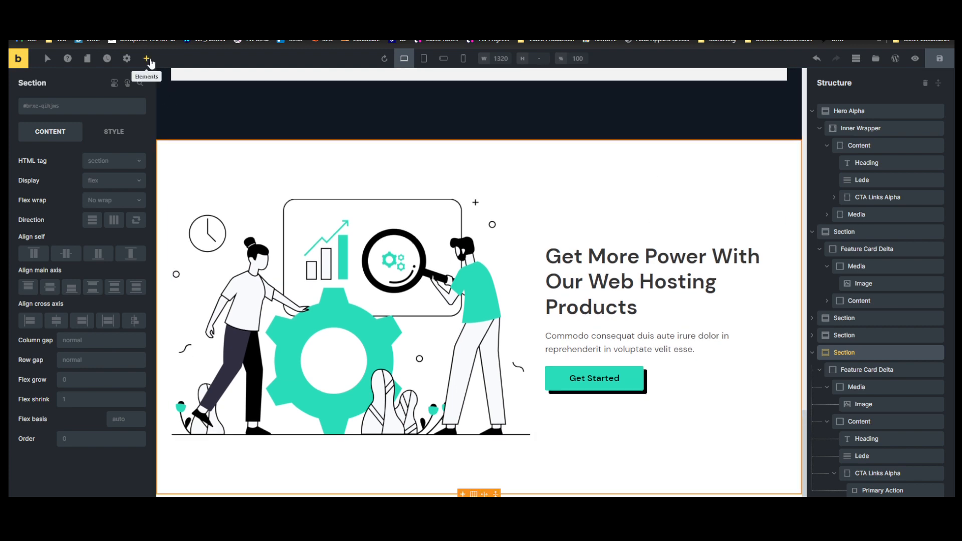
click(146, 59)
drag(49, 143, 536, 304)
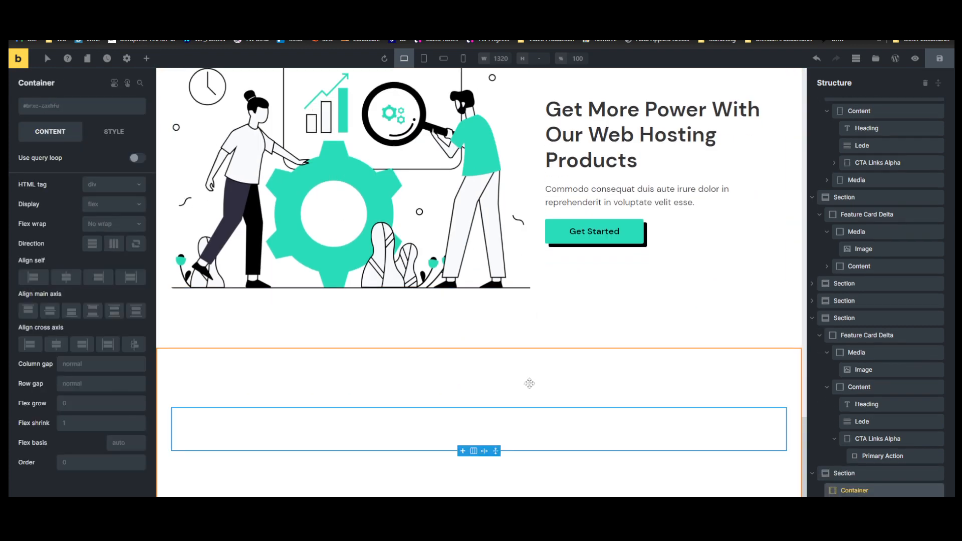
- Add a Heading and a Basic Text element to the new section's container
click(146, 58)
text(y)
key(BackSpace)
text(head)
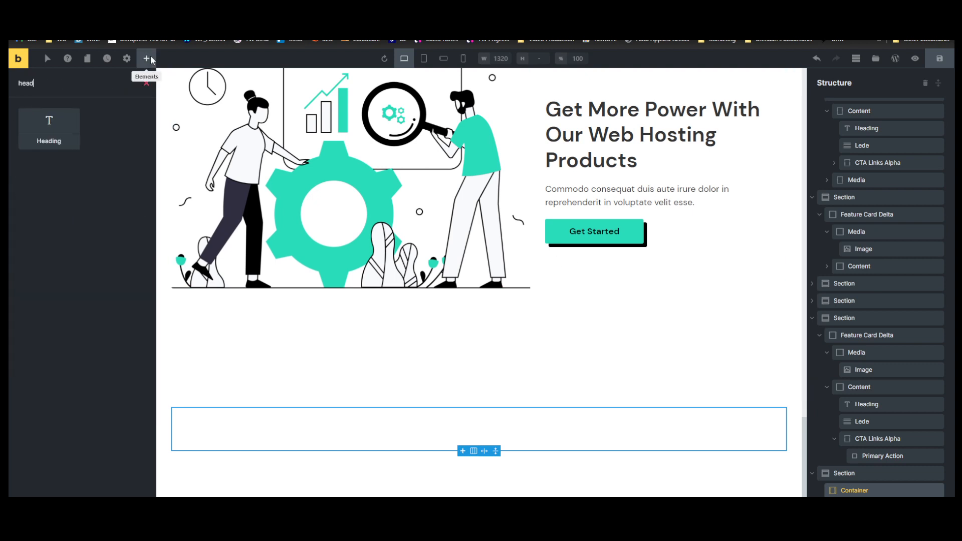
click(38, 129)
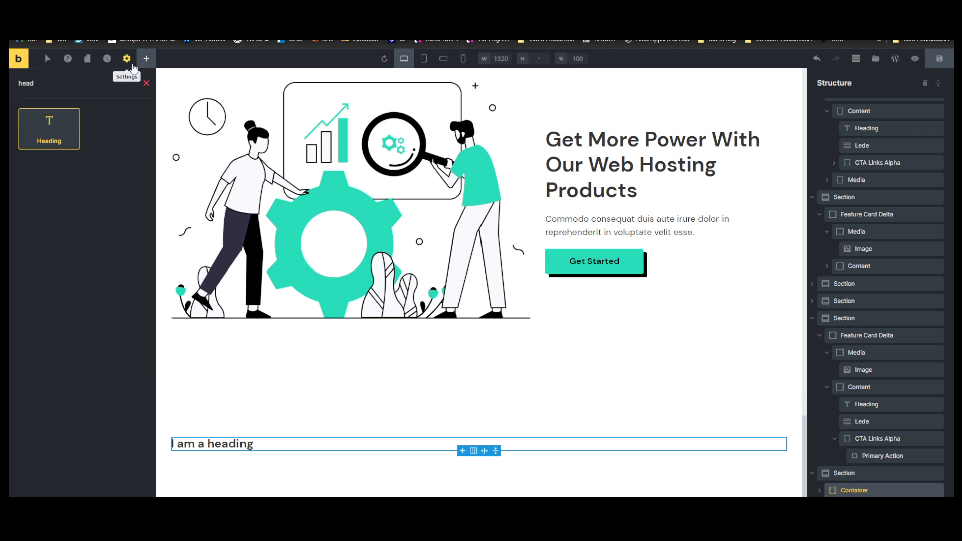
drag(50, 84, 11, 89)
text(tex)
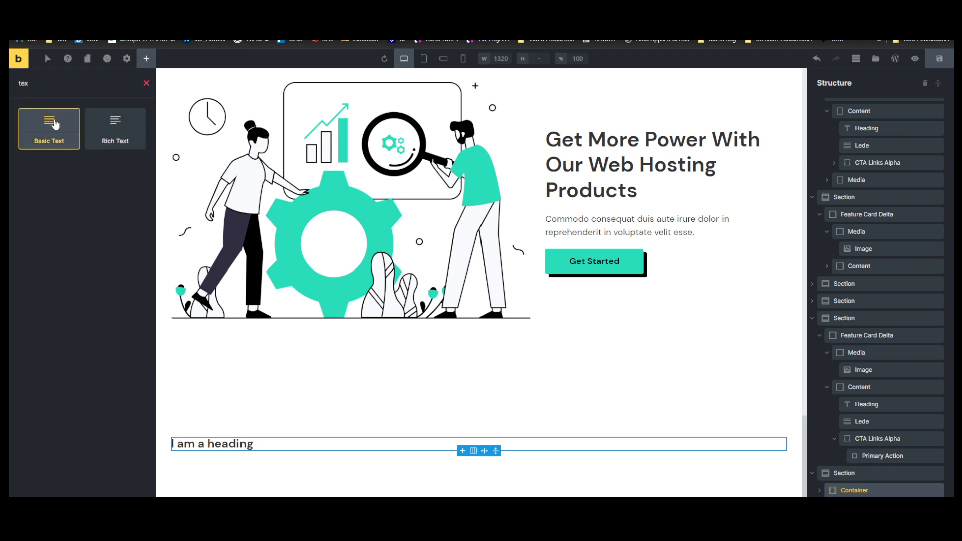
click(55, 124)
- Centre the new section's container content by applying the center--all utility class
click(864, 489)
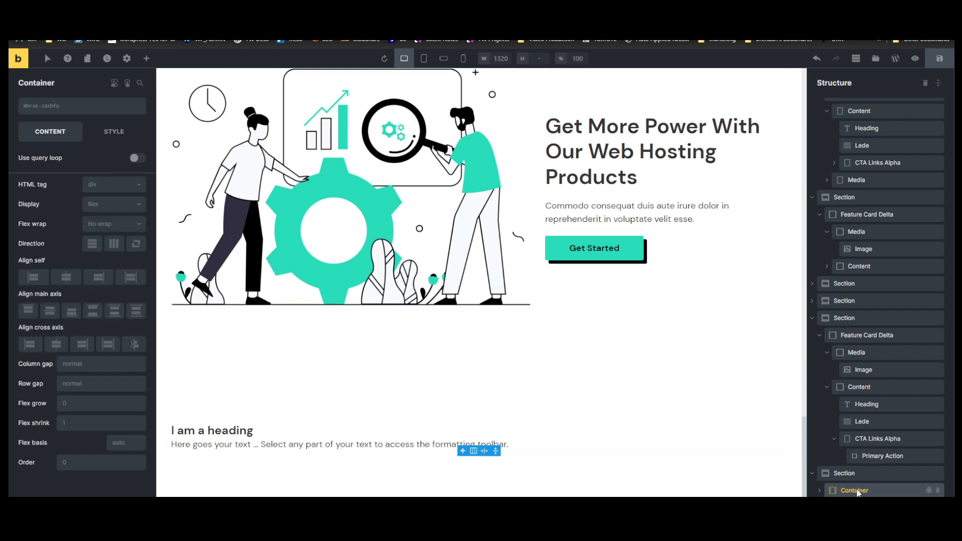
click(847, 473)
click(55, 106)
text(center)
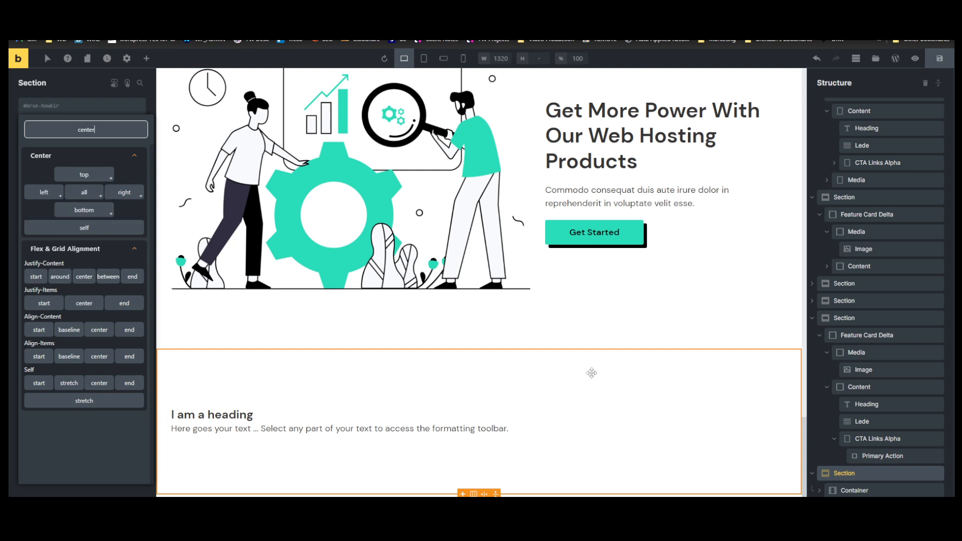
click(844, 491)
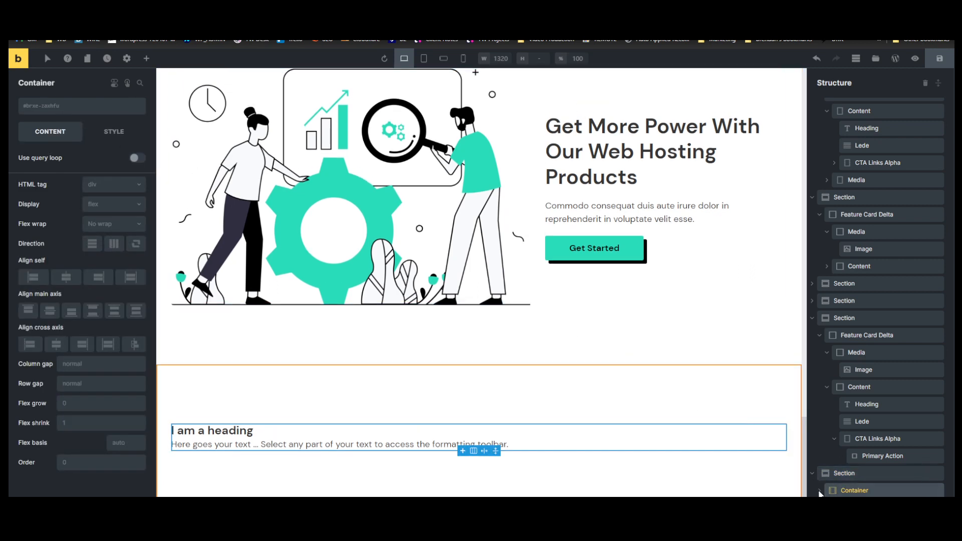
click(85, 107)
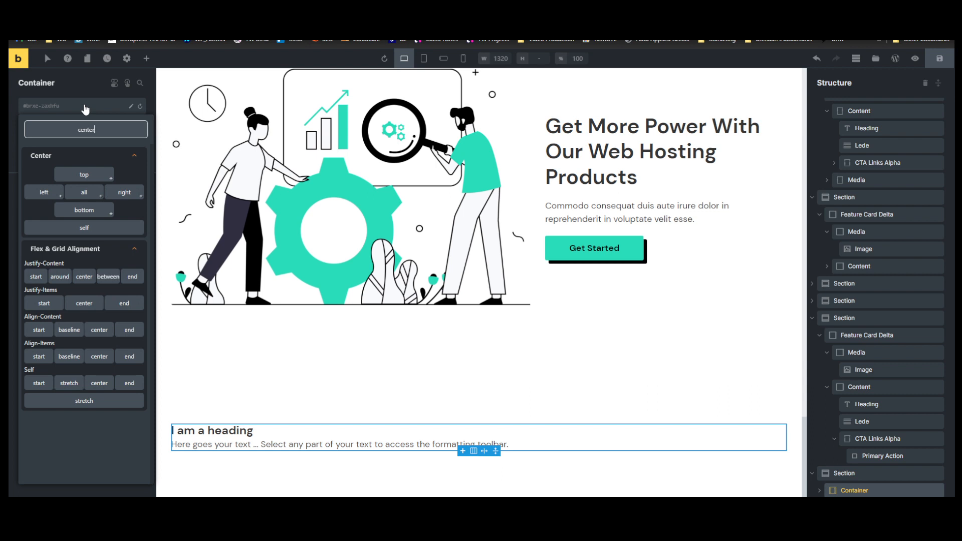
click(84, 192)
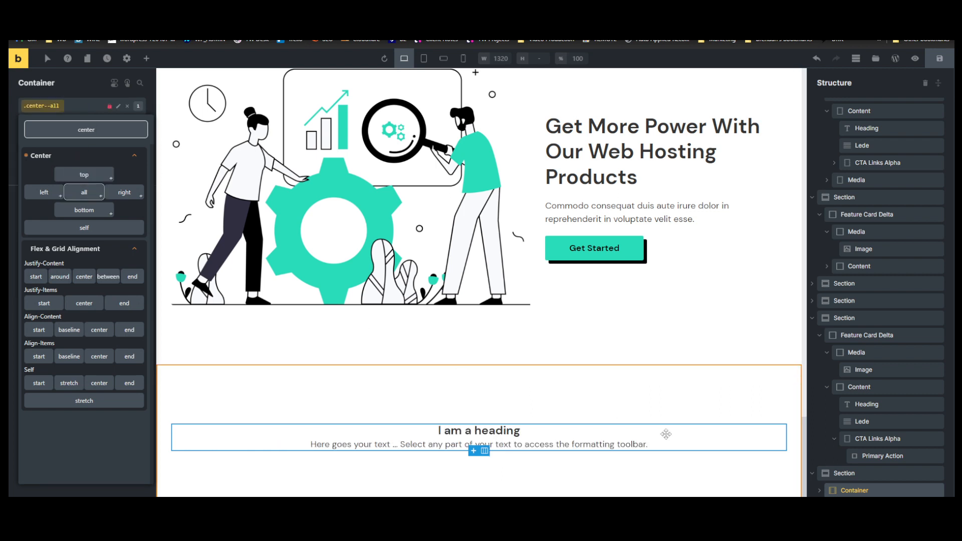
click(862, 492)
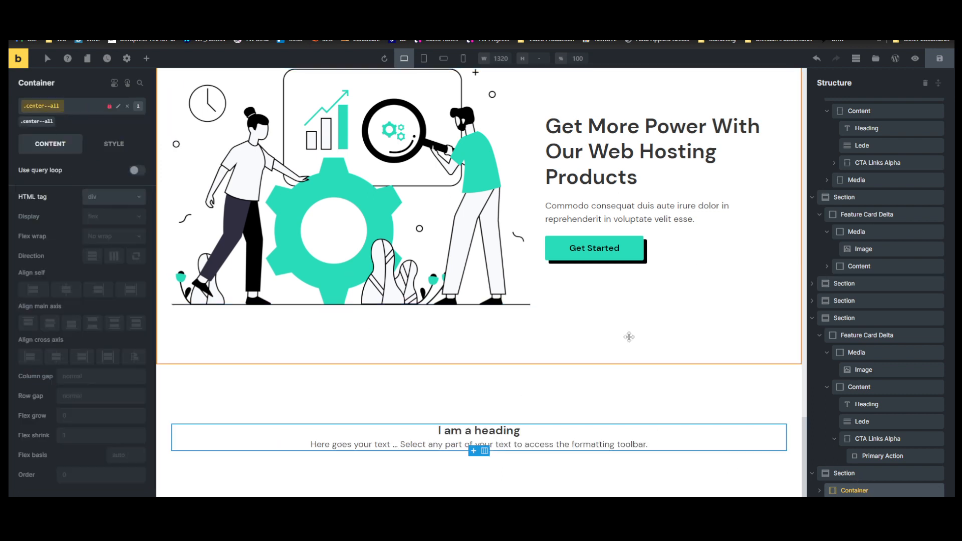
- Fill both the heading and the basic text with the copied passage "Hundreds of five-star ratings Inventore veritatis et quasi architecto beatae vitae… ipsam voluptatem."
click(478, 431)
drag(85, 159, 10, 154)
text(Hundreds of five-star ratings Inventore veritatis et quasi architecto beatae vitae dicta sunt explicabo nemo enim ipsam voluptatem.)
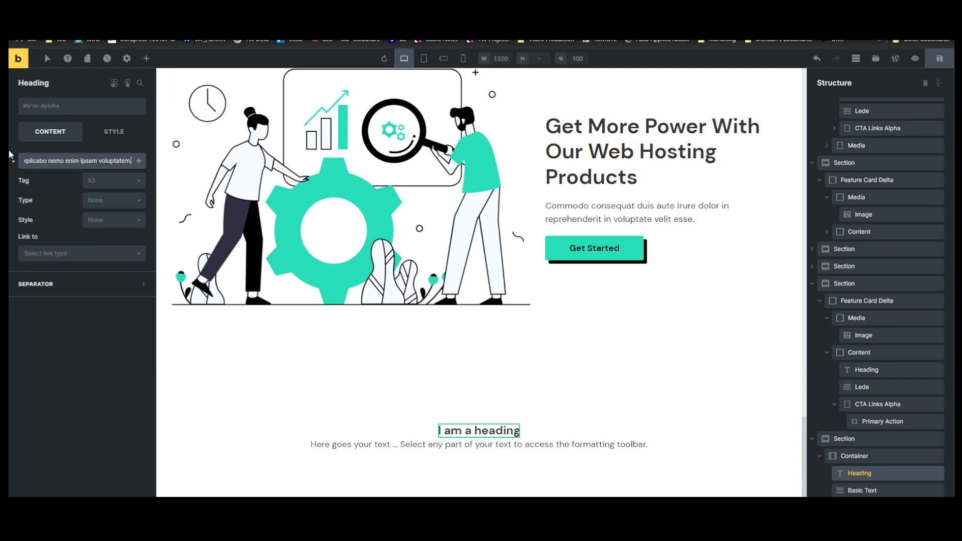
click(489, 458)
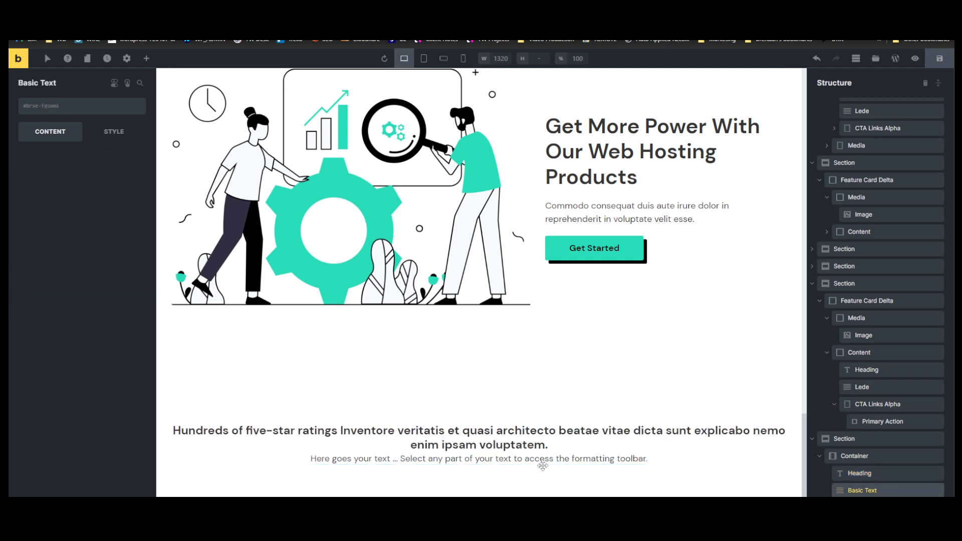
drag(86, 173, 10, 135)
text(Hundreds of five-star ratings Inventore veritatis et quasi architecto beatae vitae dicta sunt explicabo nemo enim ipsam voluptatem.)
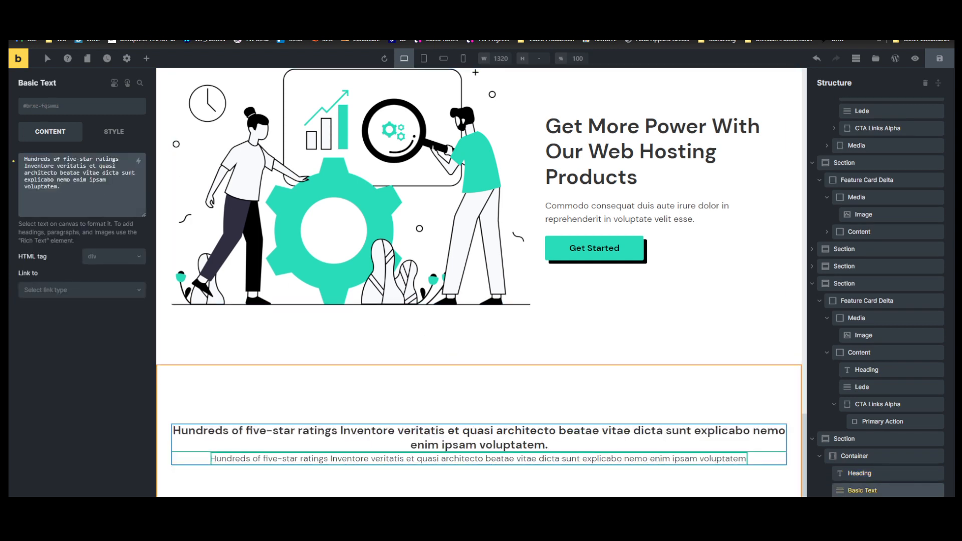
- Shorten the new section's heading to "Hundreds of five-star ratings"
click(478, 439)
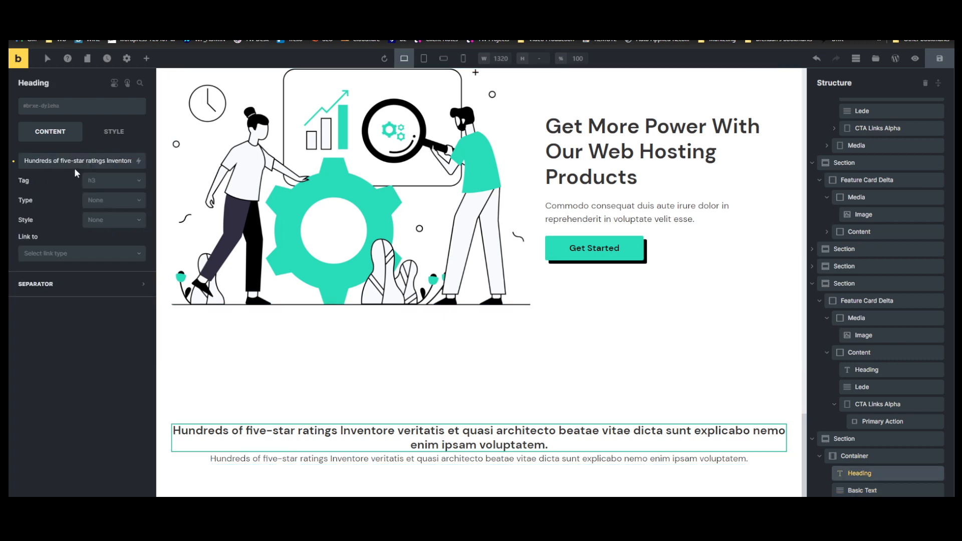
triple_click(89, 162)
text(Hundreds of five-star ratings)
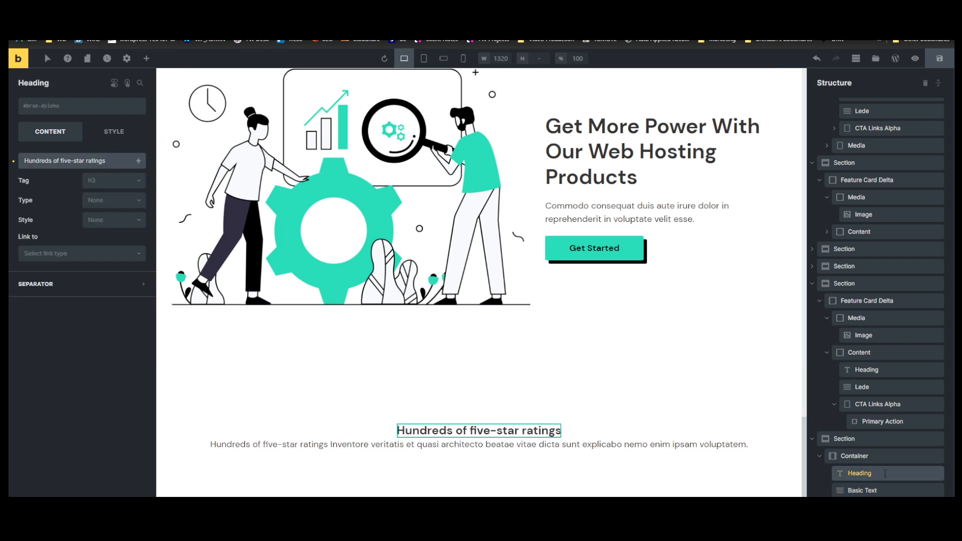
- Switch to the reference design image and examine the testimonial cards under the "Hundreds of five-star ratings" heading
key(alt+Tab)
scroll(694, 315, down, 3)
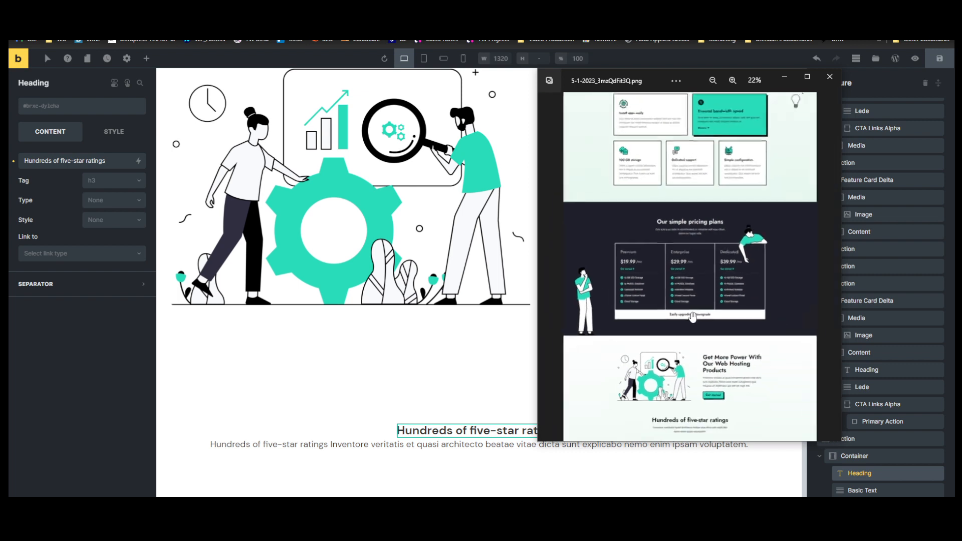
scroll(694, 314, up, 1)
drag(687, 371, 672, 192)
drag(690, 318, 686, 256)
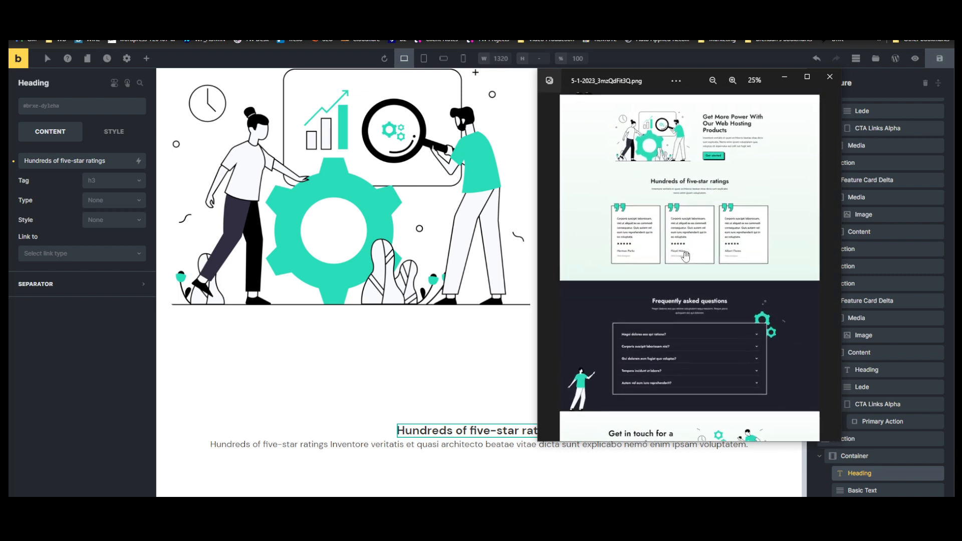
- Check the testimonial cards in the reference image and add a new container below the text in the five-star ratings section
scroll(686, 256, down, 1)
scroll(686, 256, up, 2)
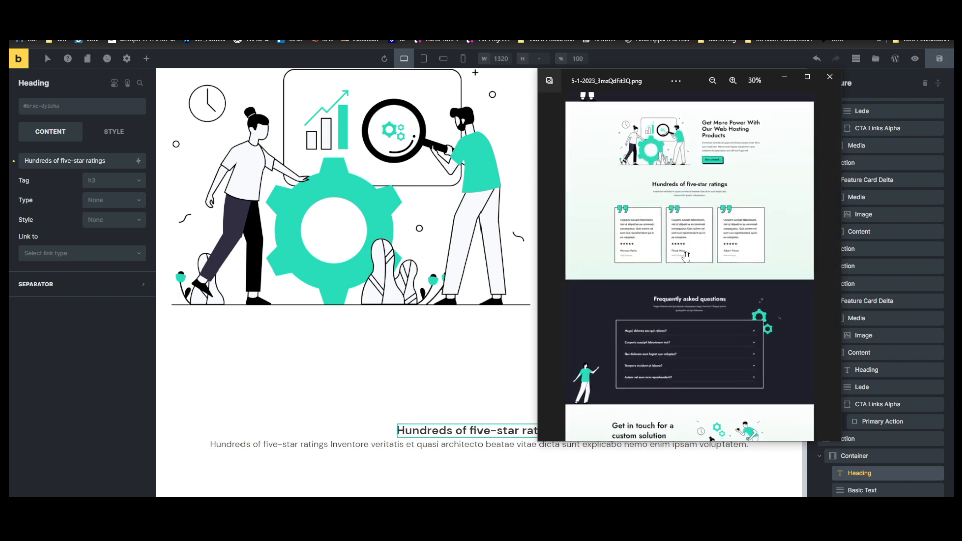
click(423, 390)
click(933, 64)
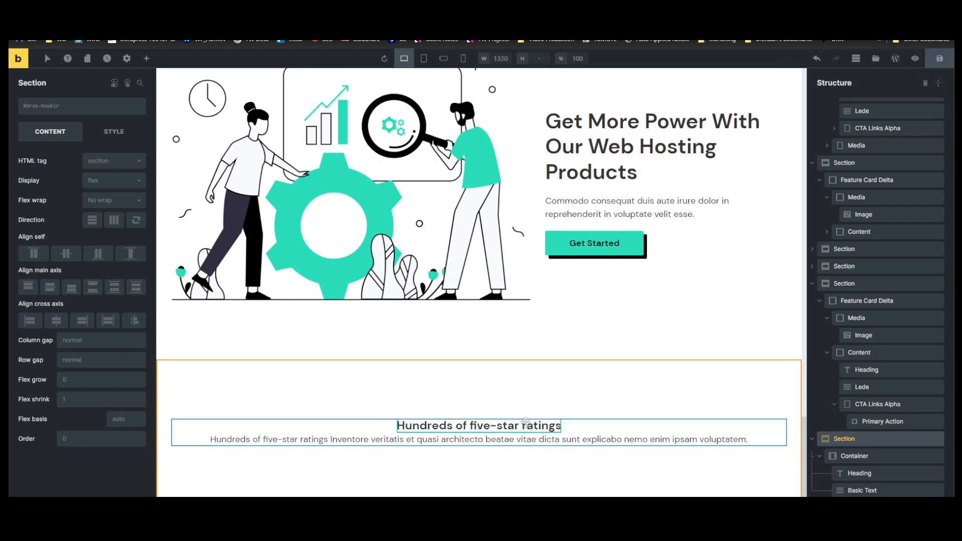
click(146, 58)
drag(107, 149, 515, 472)
- Apply the grid--3 and grid--s-1 utility classes to the new container for a responsive three-column layout
click(54, 109)
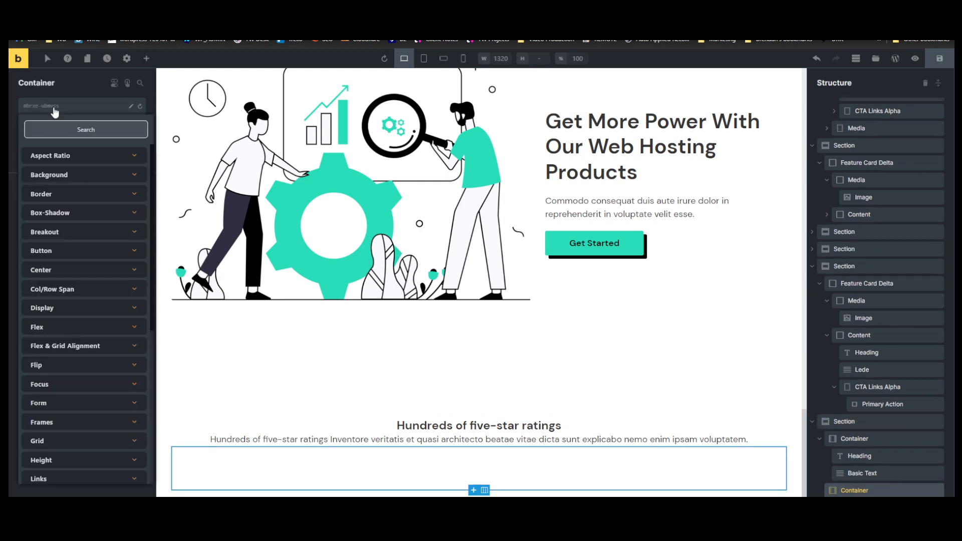
text(grid)
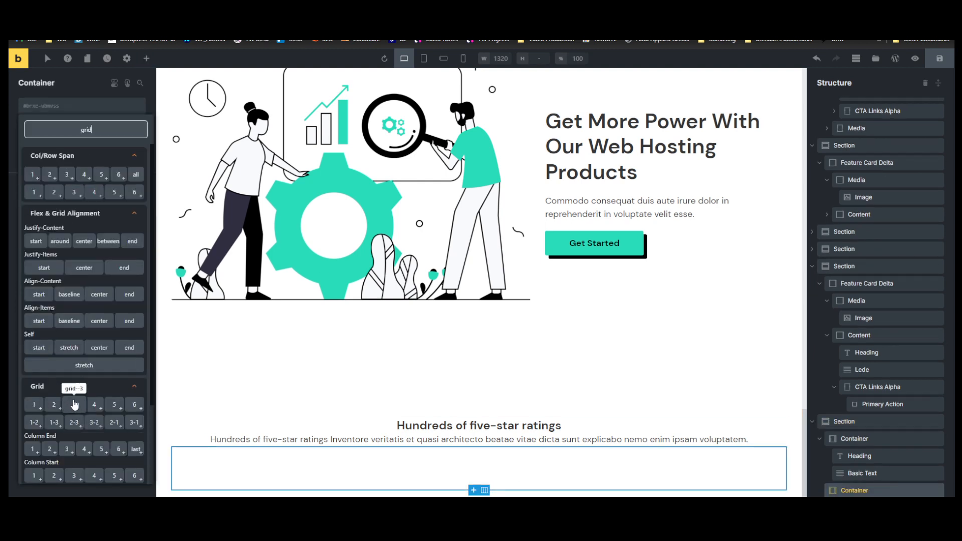
click(74, 404)
mouse_move(34, 404)
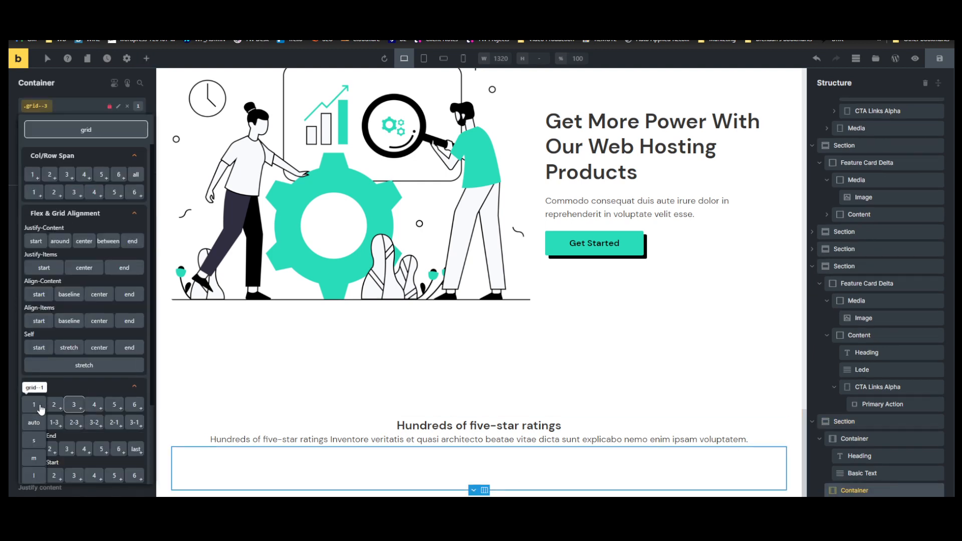
click(37, 442)
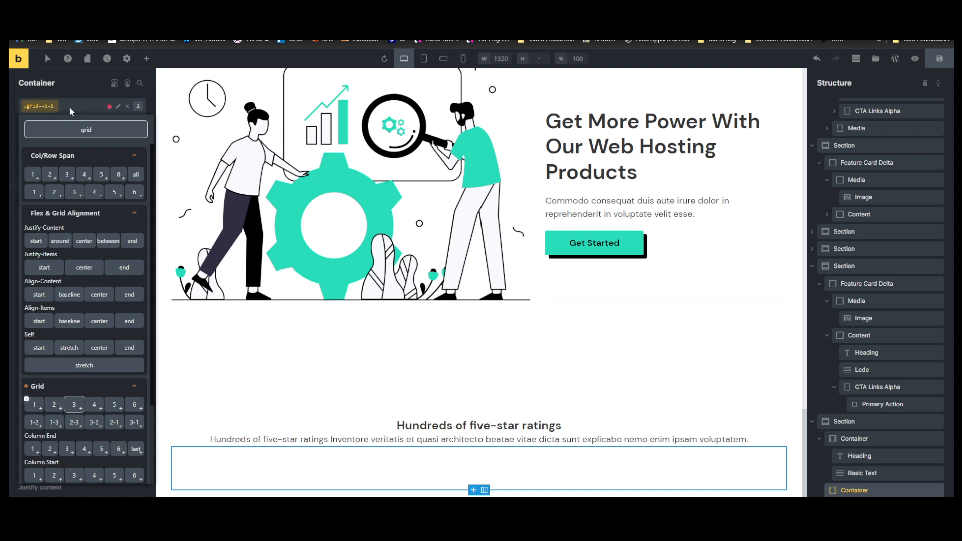
- Apply the gap--s utility class to the grid container
key(BackSpace)
key(BackSpace)
key(BackSpace)
key(BackSpace)
text(gap)
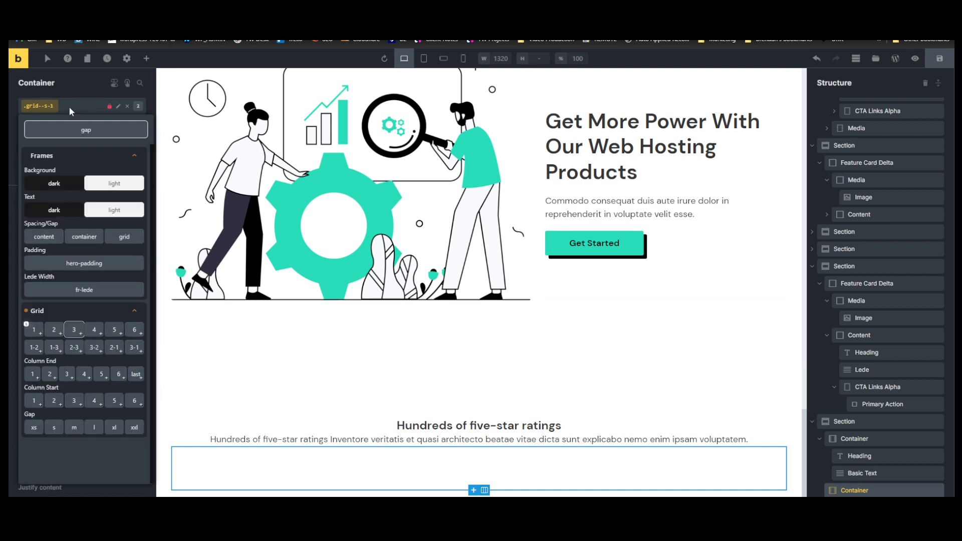
click(55, 432)
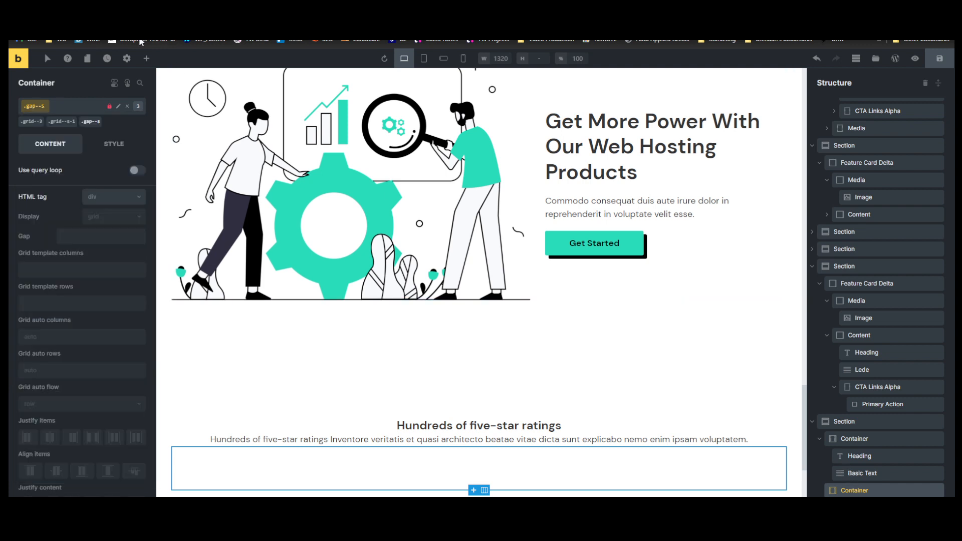
- Add three blocks inside the grid container, one for each testimonial card
click(147, 59)
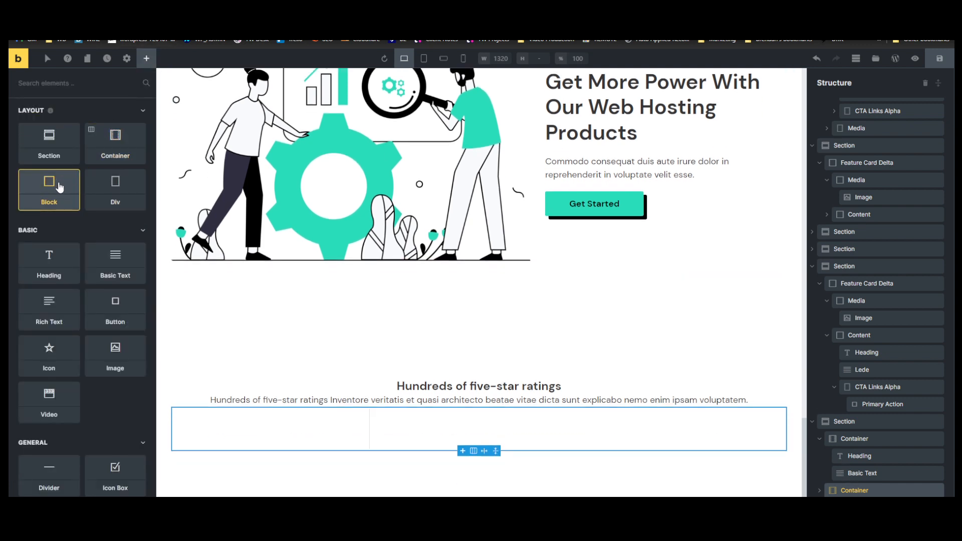
click(60, 186)
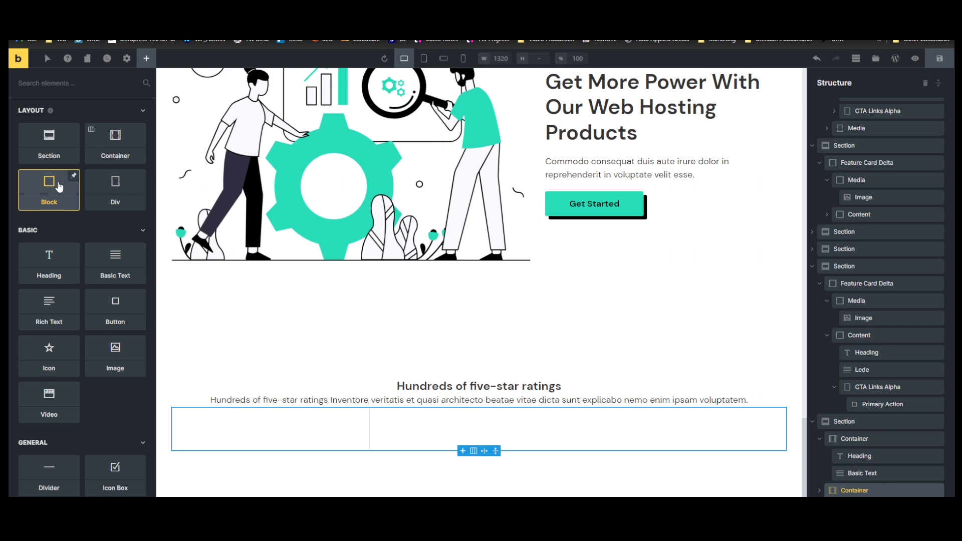
scroll(882, 478, down, 1)
- Add an image, a heading and a basic text element to the first testimonial block
click(874, 457)
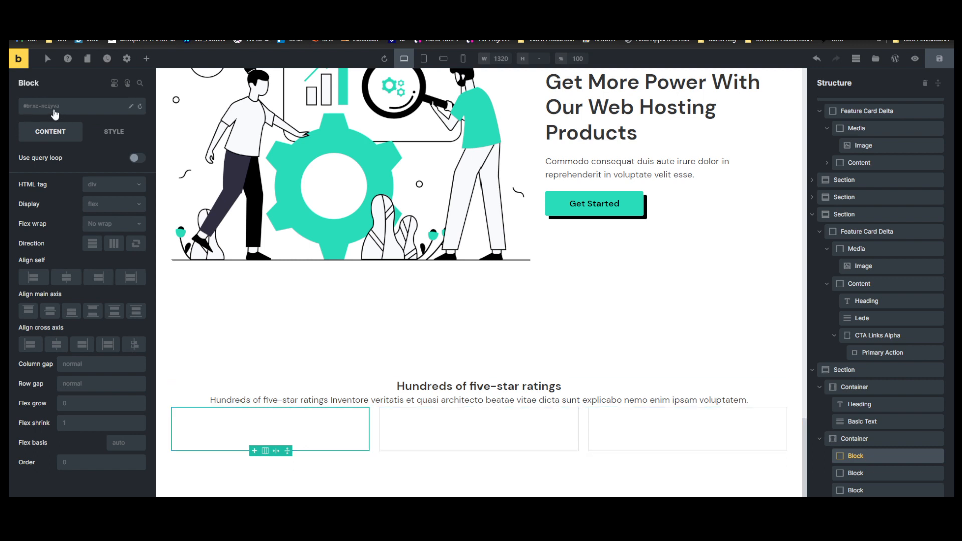
click(146, 59)
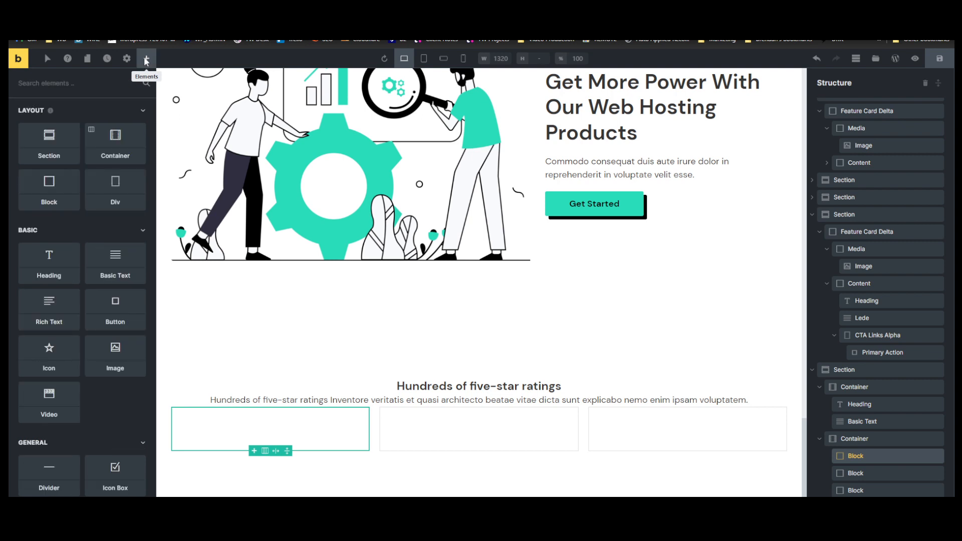
text(ima)
click(48, 129)
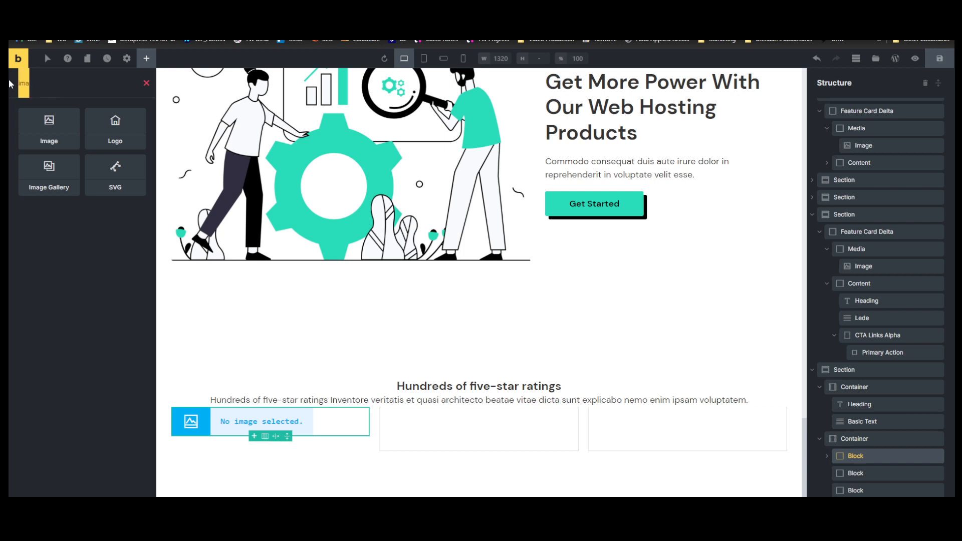
text(head)
click(45, 126)
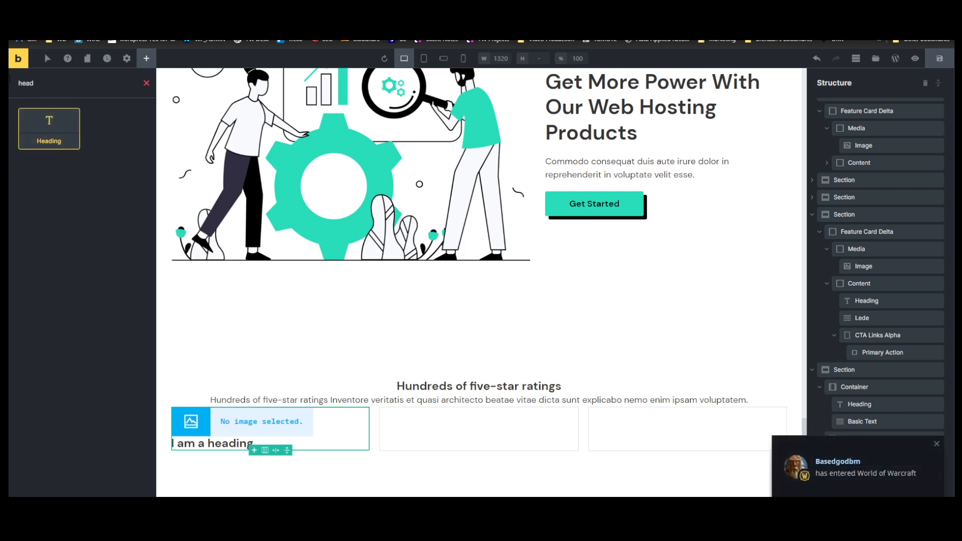
drag(56, 86, 11, 83)
text(tex)
click(60, 123)
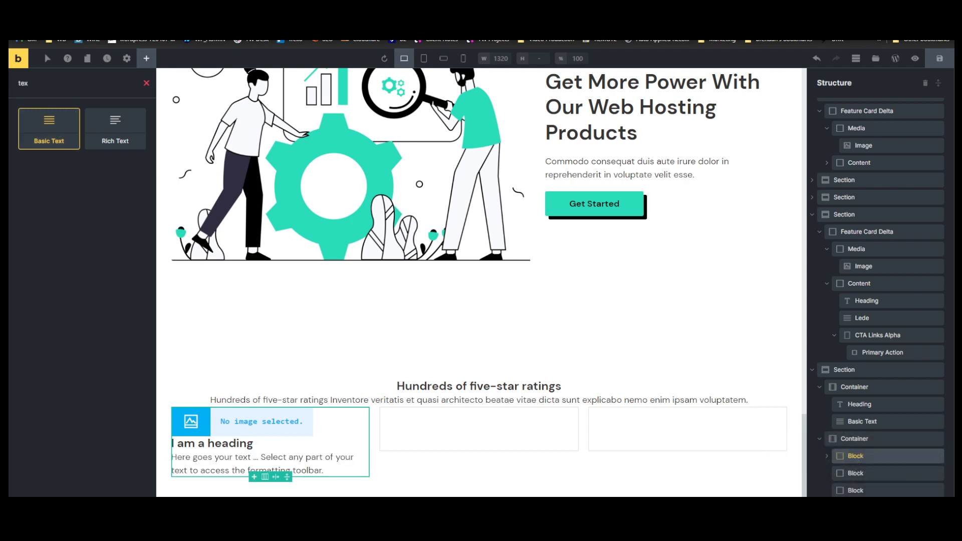
- Compare the first card with the reference image and add a div below its basic text for the stars
key(alt+Tab)
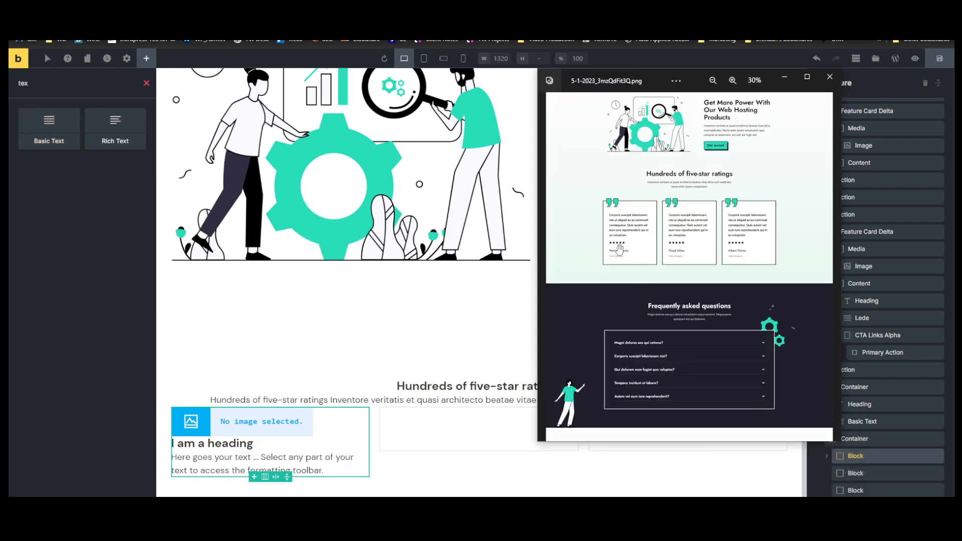
drag(63, 91, 10, 92)
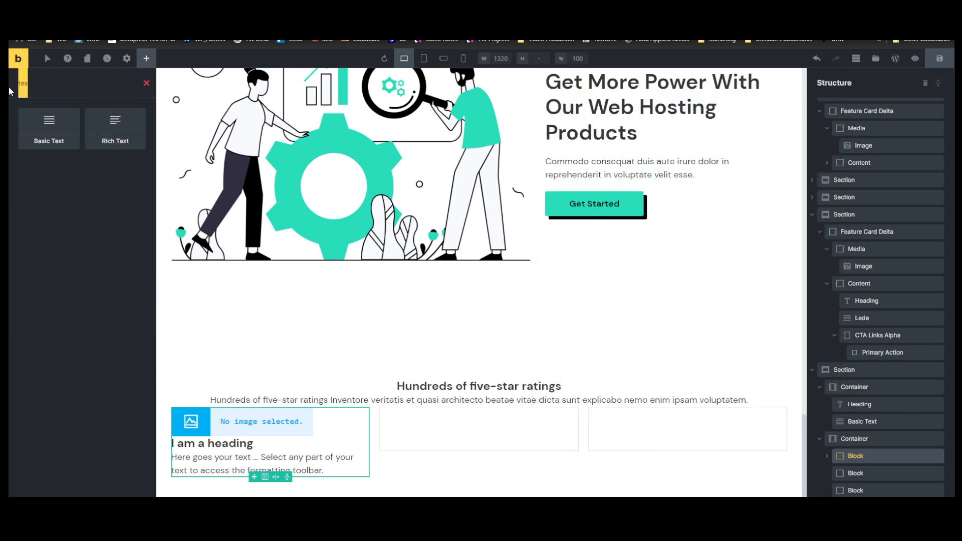
text(div)
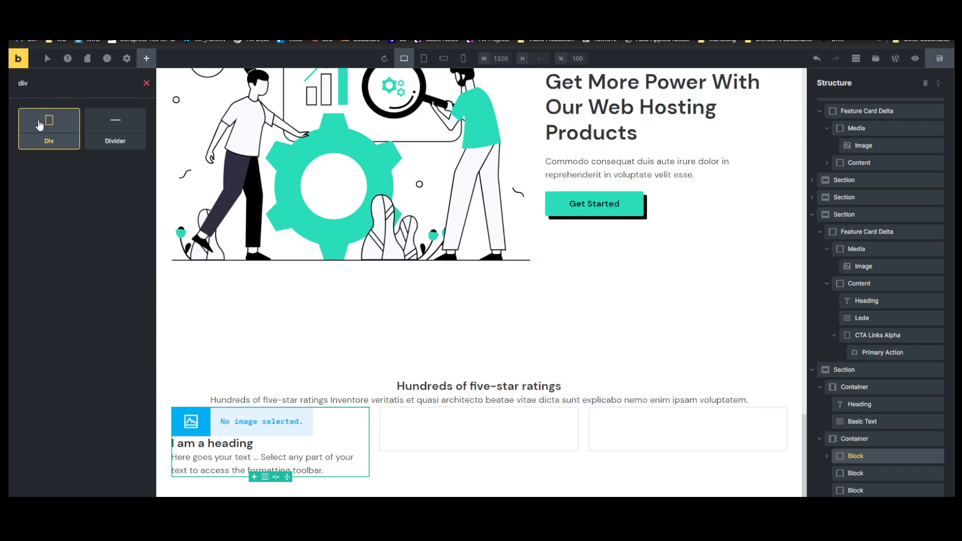
click(41, 80)
- Add a star icon to the first block and nest it inside the div
double_click(37, 82)
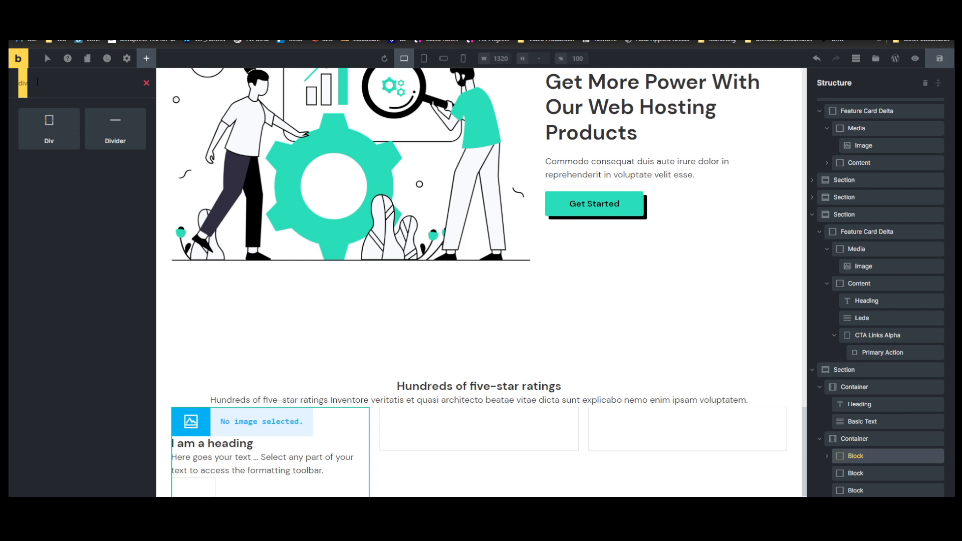
text(ic)
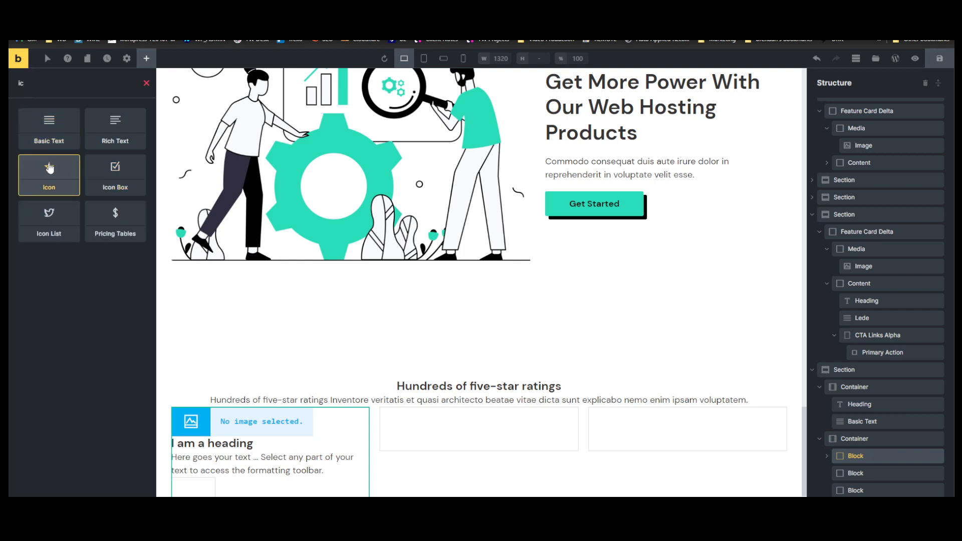
drag(49, 168, 178, 429)
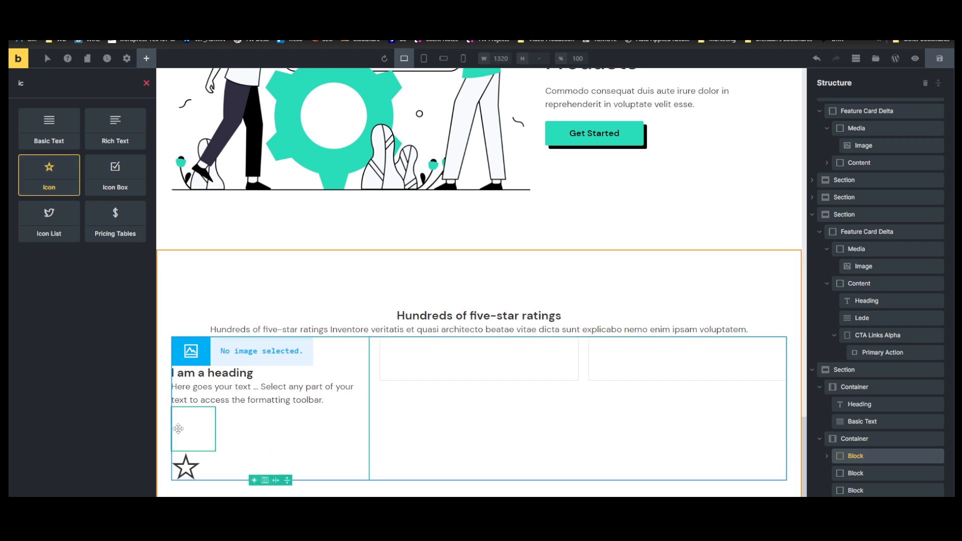
click(827, 456)
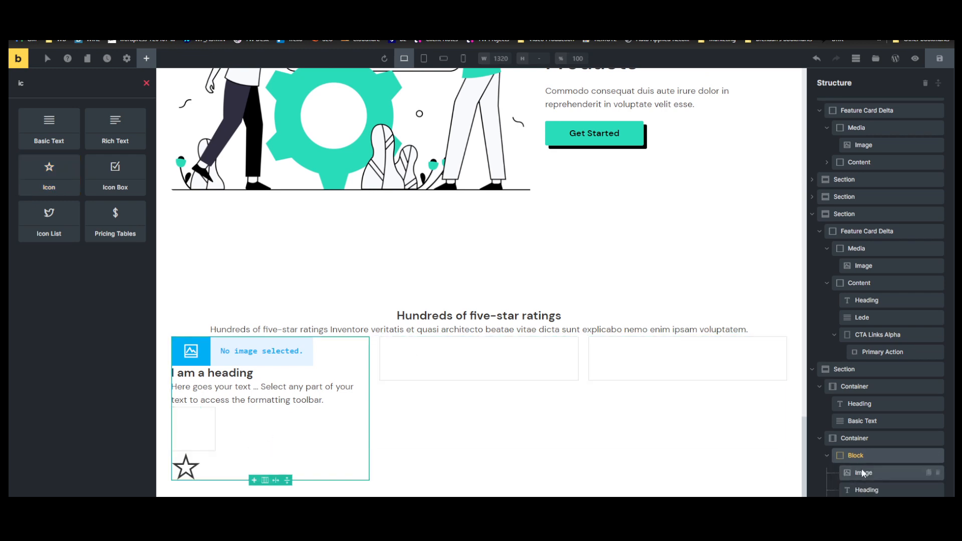
scroll(864, 471, down, 2)
mouse_move(868, 450)
mouse_down()
mouse_move(884, 449)
mouse_move(858, 455)
mouse_move(876, 456)
mouse_up()
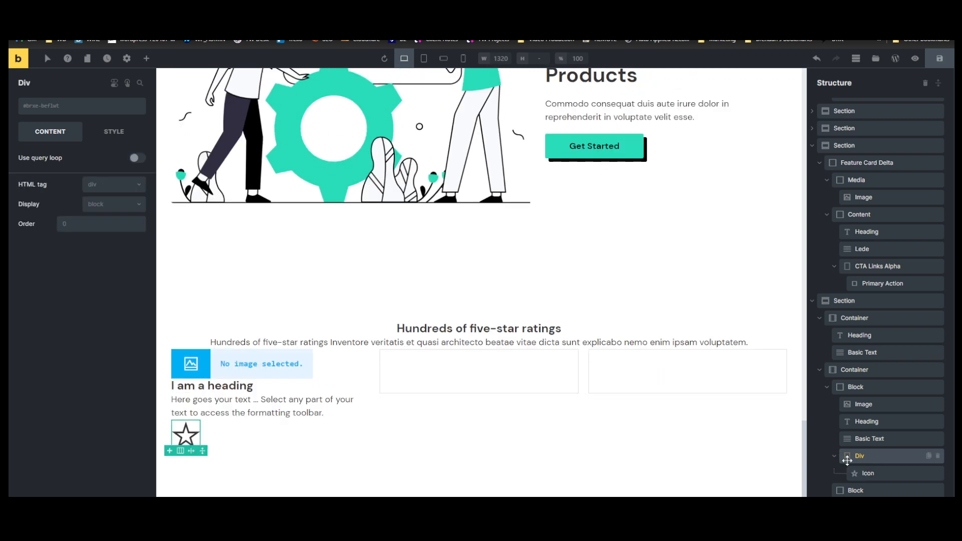
- Duplicate the star icon inside the div until it holds a row of five stars
click(869, 476)
scroll(869, 475, down, 1)
key(ctrl+d)
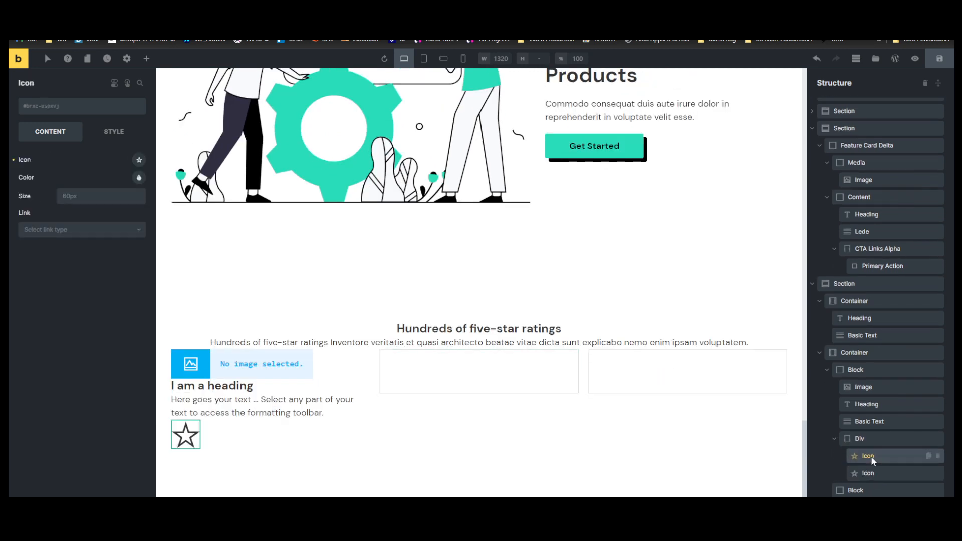
key(ctrl+d)
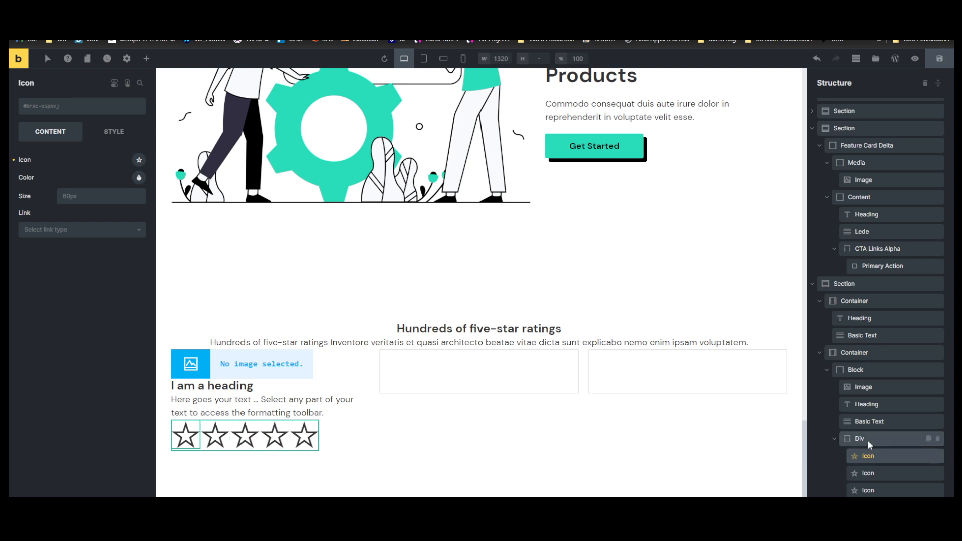
- Create a class named "icon" on the first star icon in the div
click(859, 439)
scroll(867, 440, down, 2)
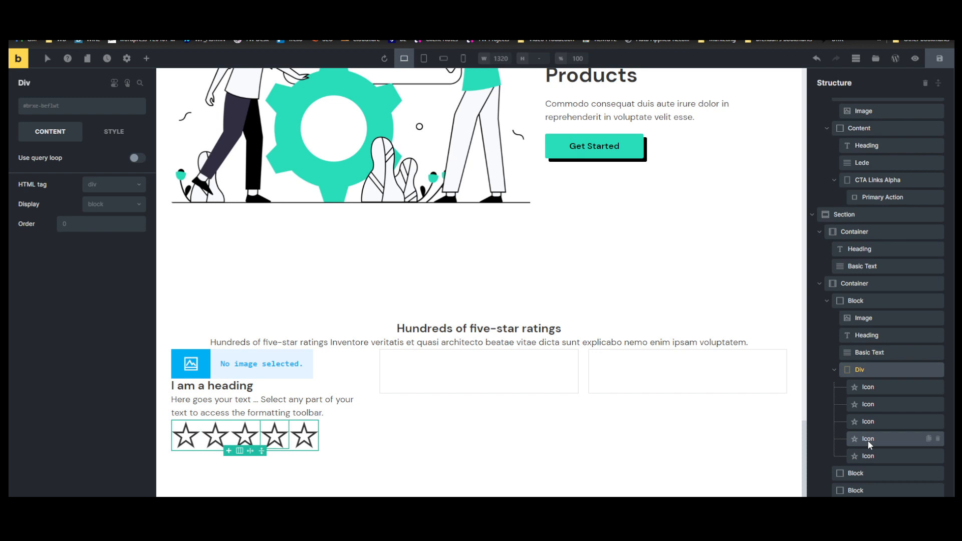
click(867, 388)
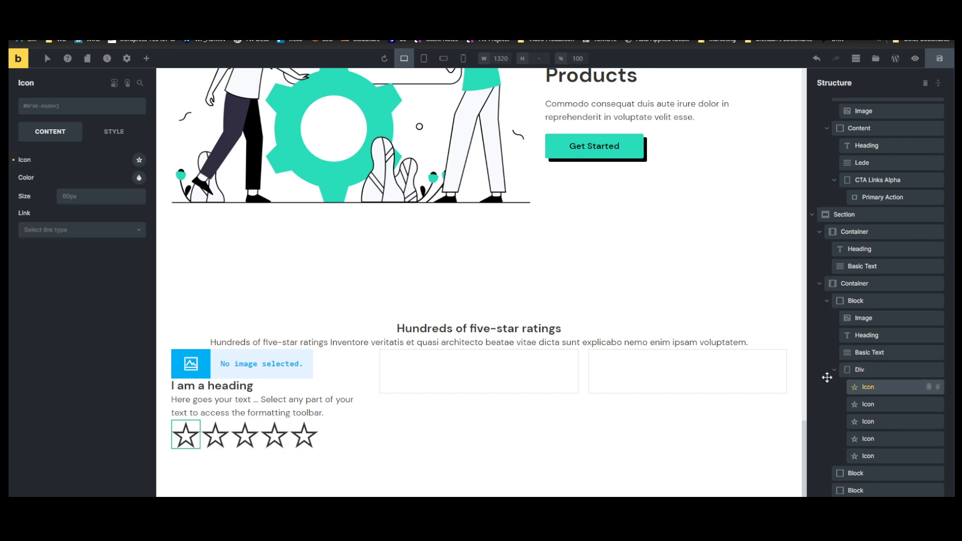
click(39, 110)
text(Icon)
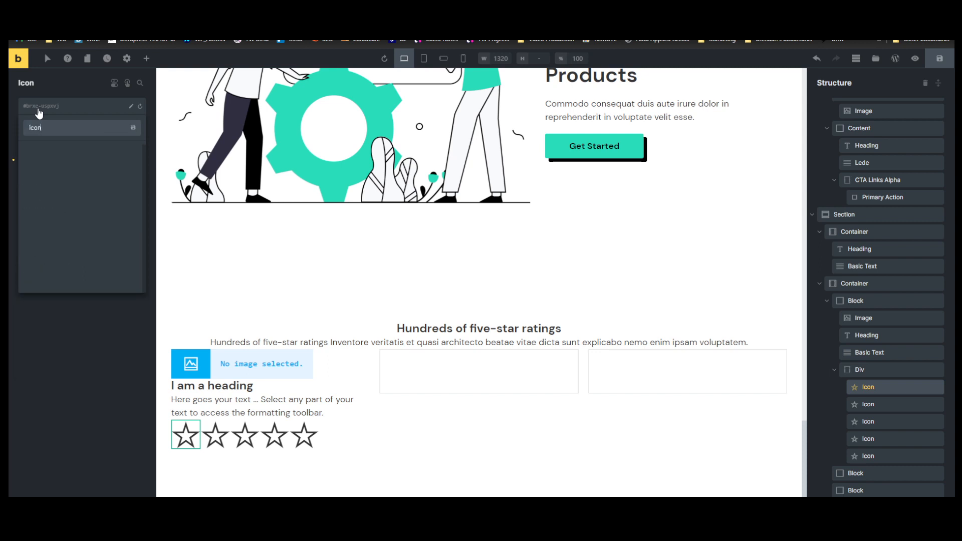
key(Return)
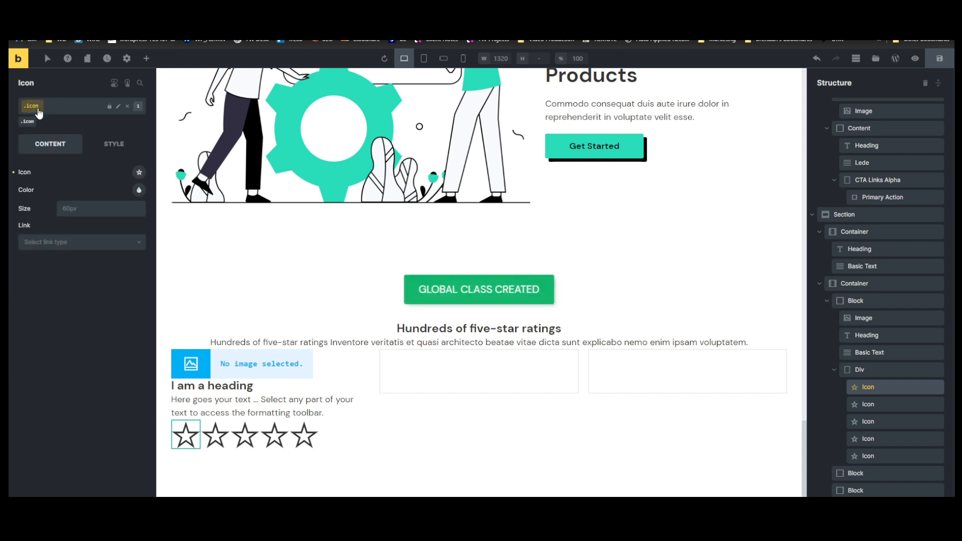
- Set the icon size of the icon class to 25
click(87, 206)
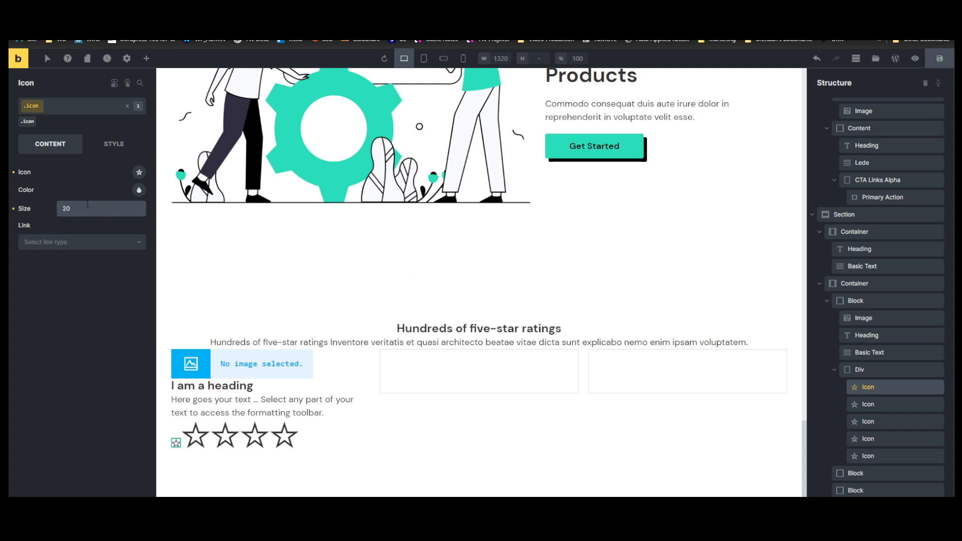
click(83, 208)
text(=5)
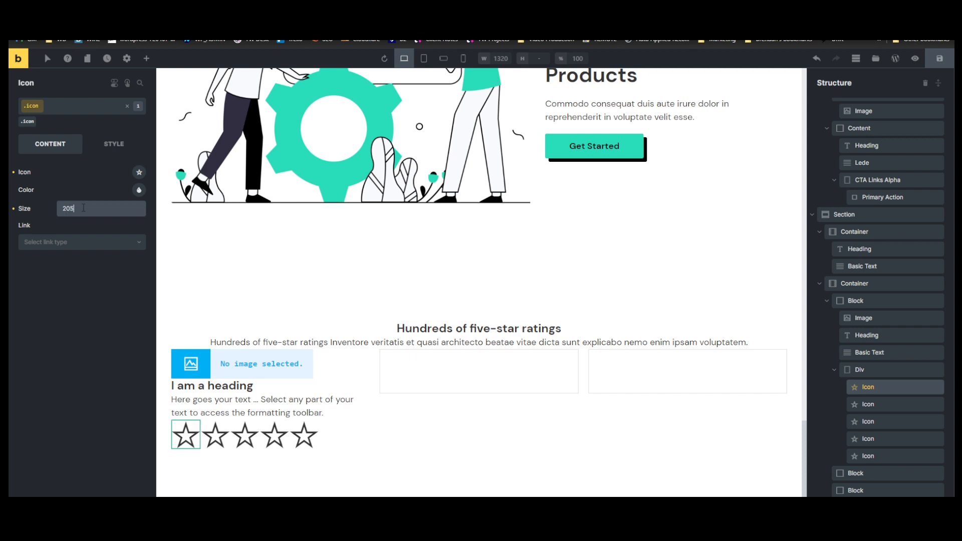
key(BackSpace)
key(BackSpace)
text(5)
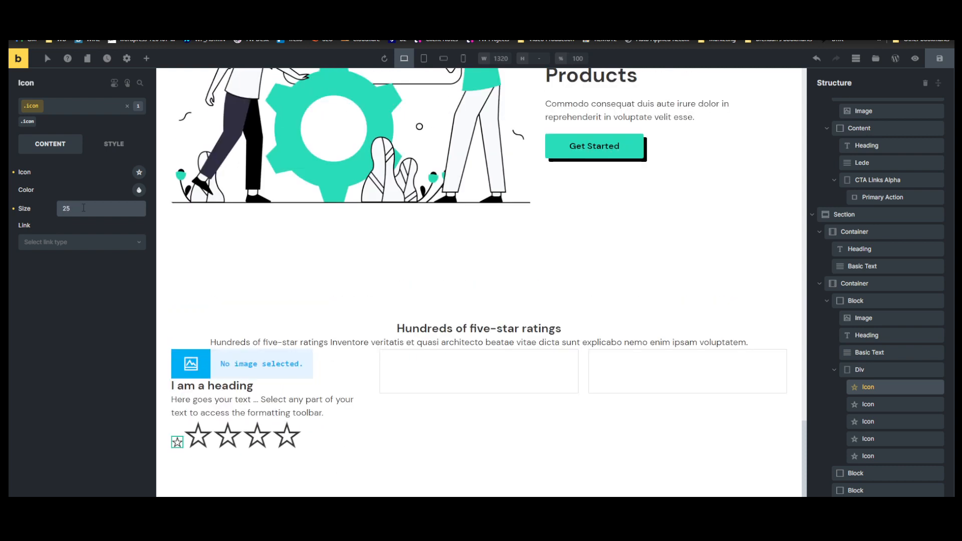
- Delete the four star icons in the div that do not have the icon class
click(885, 404)
click(937, 406)
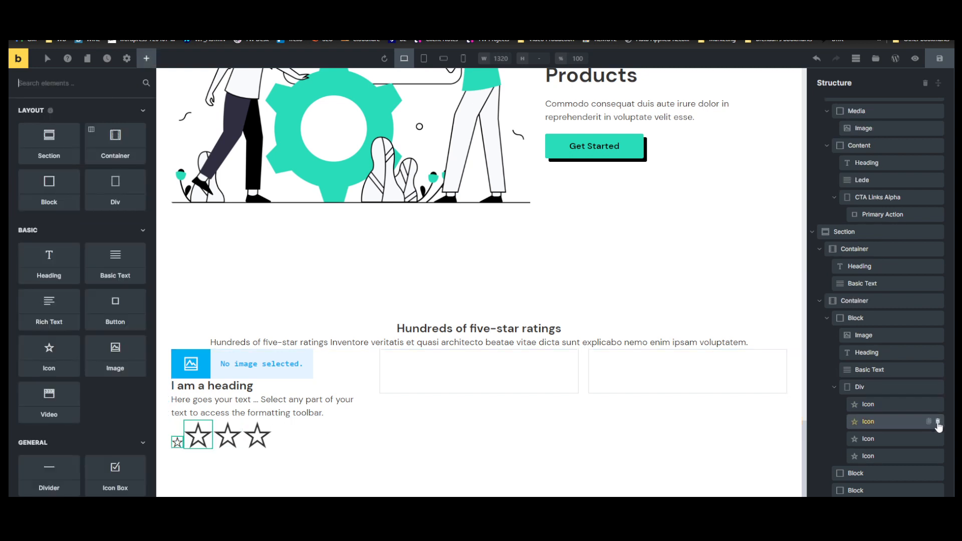
click(939, 425)
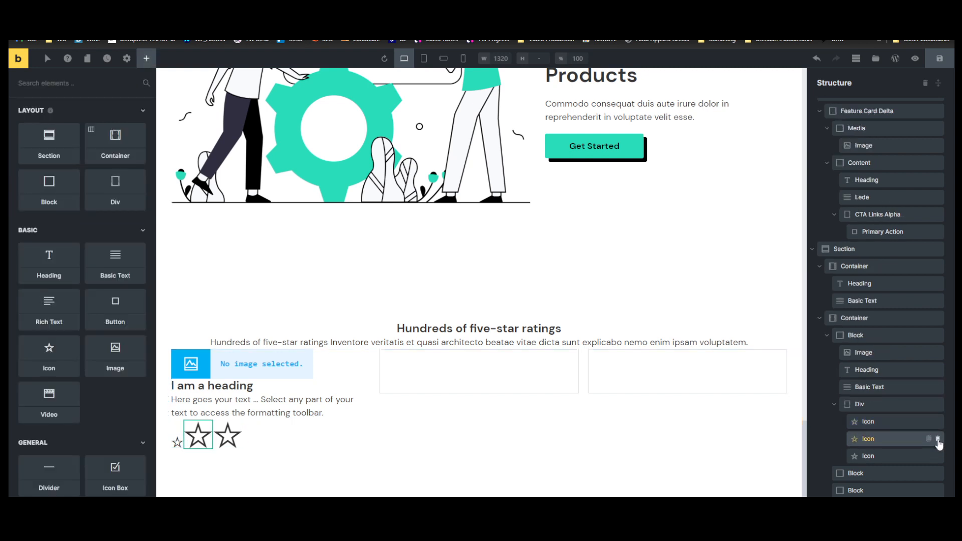
click(937, 440)
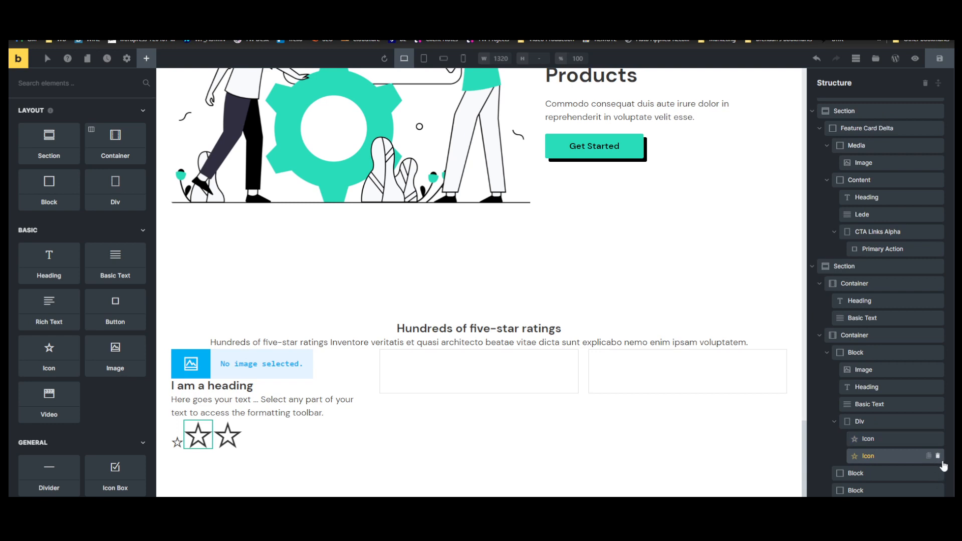
click(938, 456)
- Duplicate the small star icon with the icon class and remove the surplus copy so the div holds five
click(876, 453)
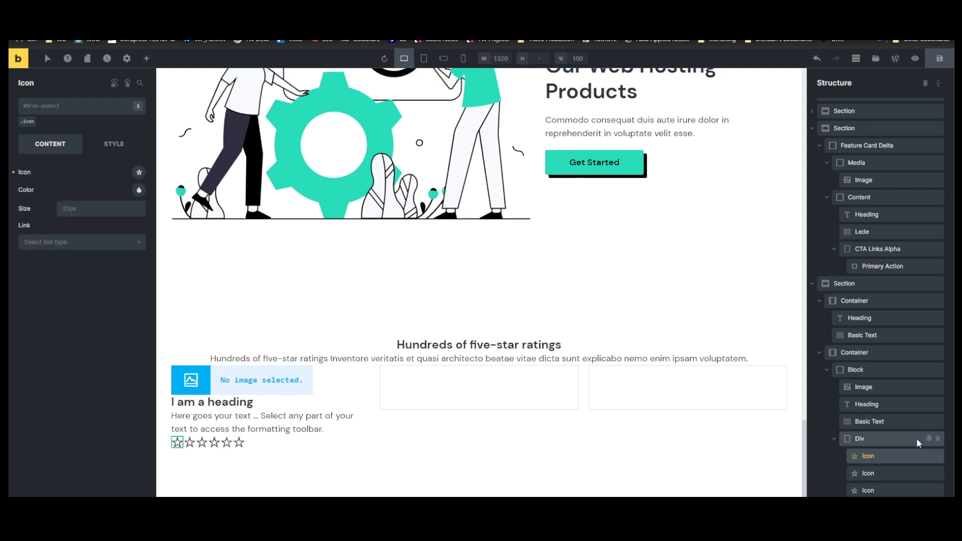
scroll(918, 463, down, 1)
scroll(918, 464, down, 1)
click(936, 370)
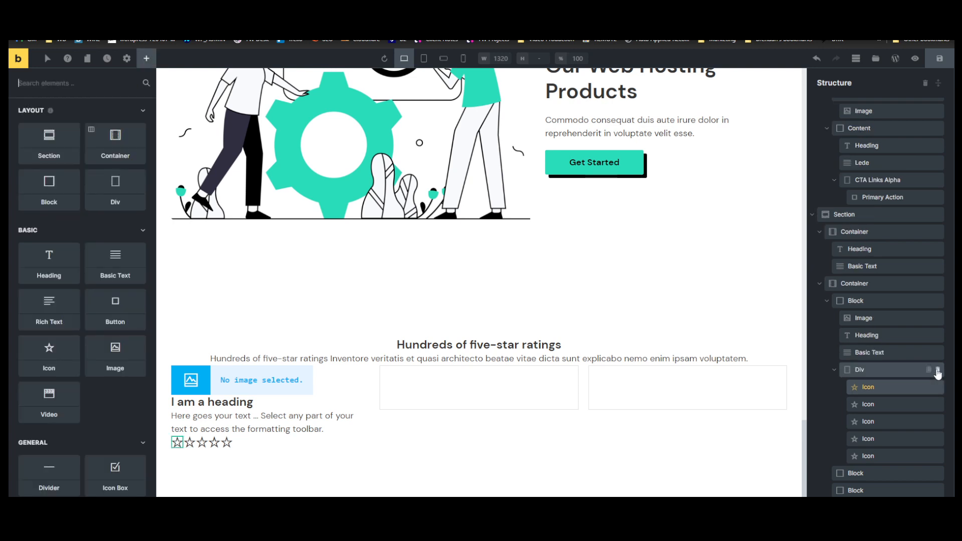
- Set the right padding of the icon class to the extra-small (xs) space variable
click(874, 386)
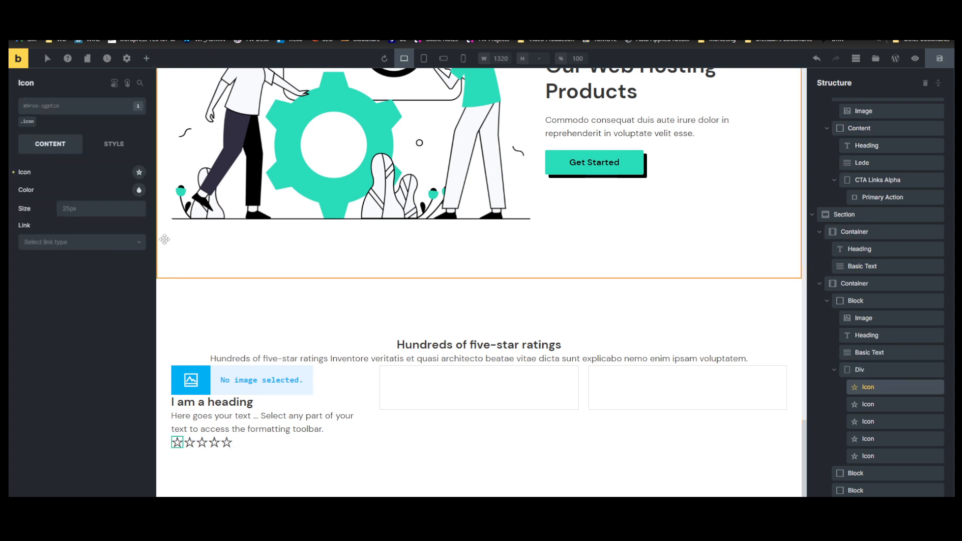
click(28, 121)
click(113, 144)
click(64, 184)
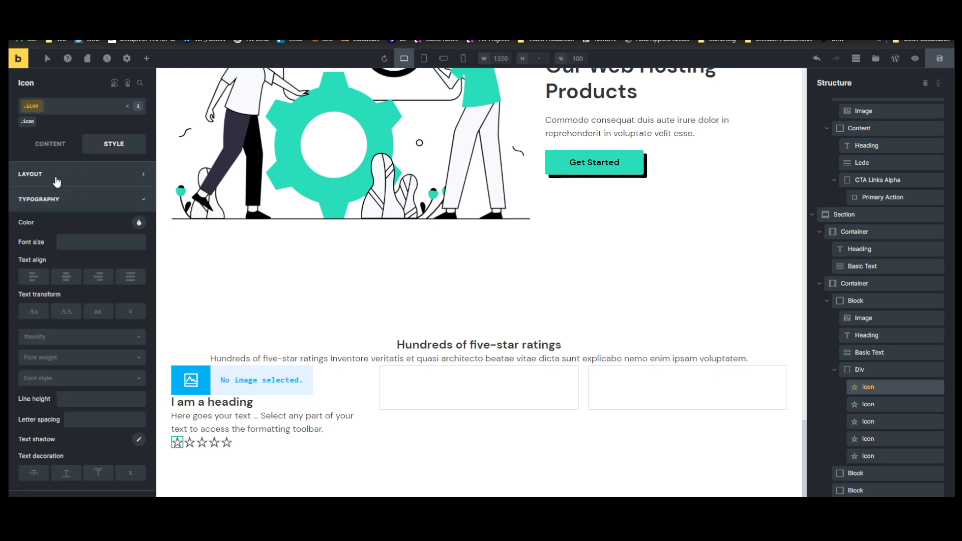
right_click(131, 307)
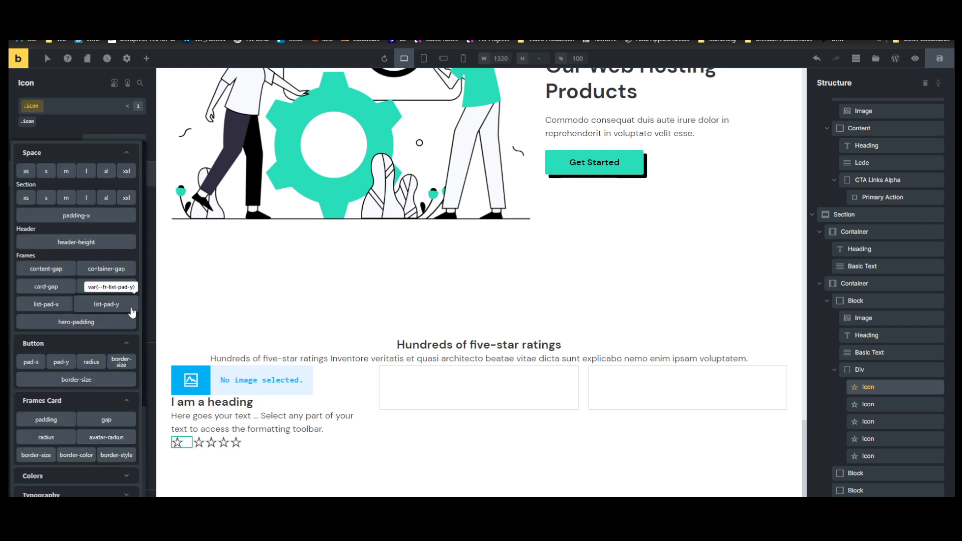
click(22, 172)
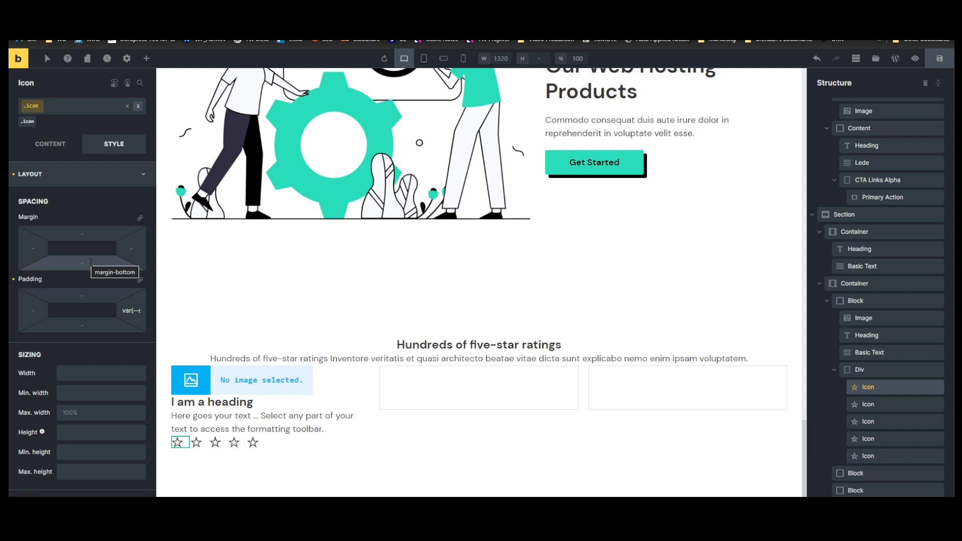
- Set the color of the icon class to black
click(51, 149)
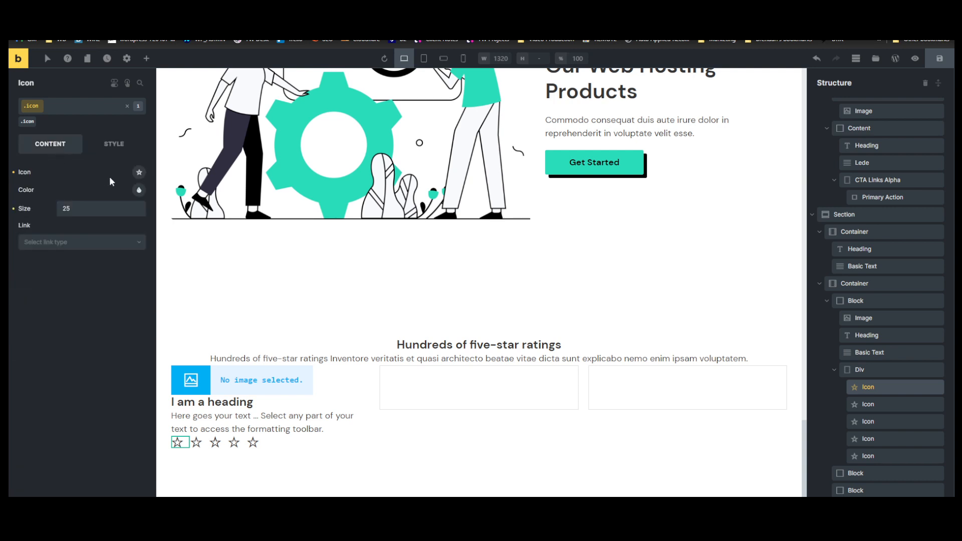
click(139, 190)
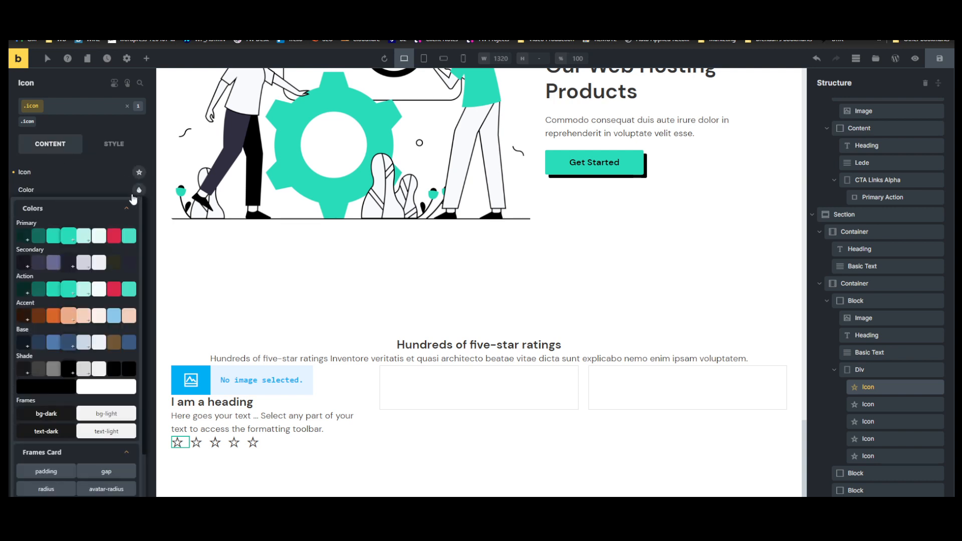
click(70, 373)
click(61, 391)
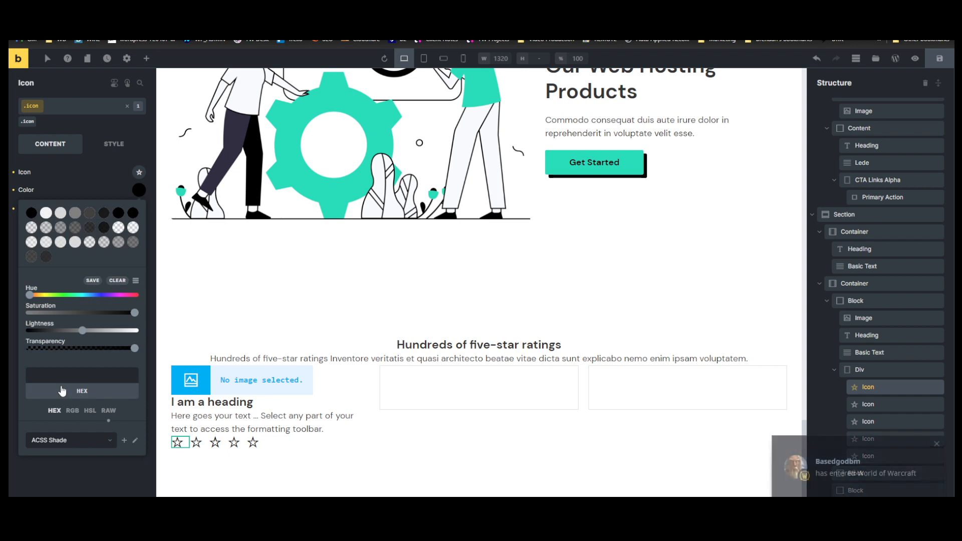
- Replace the first star icon with the filled star from the Ionicons library, searching for "star"
click(140, 173)
click(64, 224)
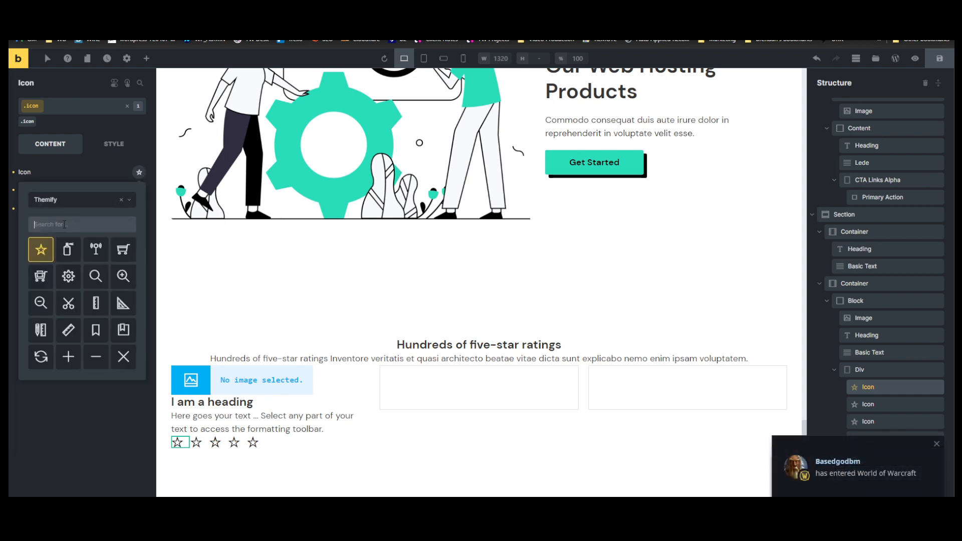
text(star)
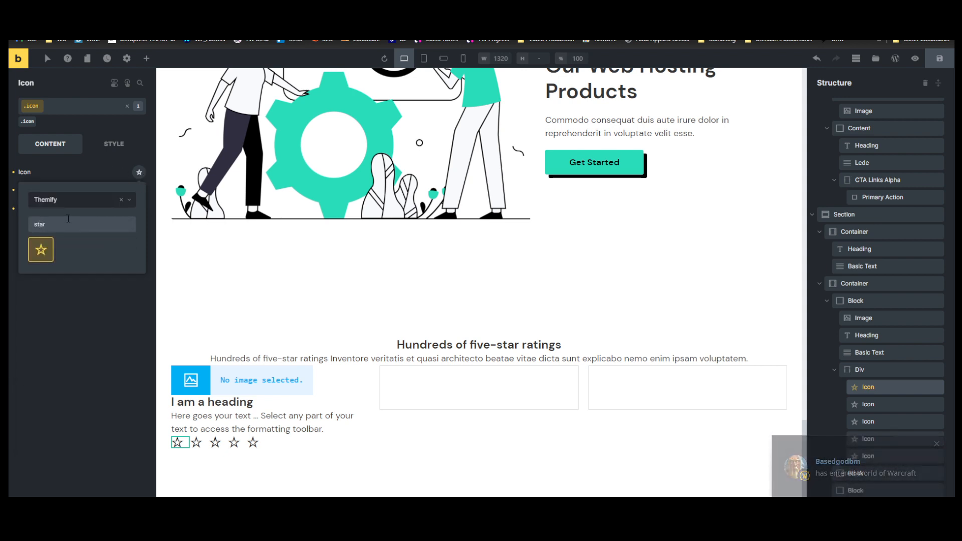
click(75, 200)
click(66, 262)
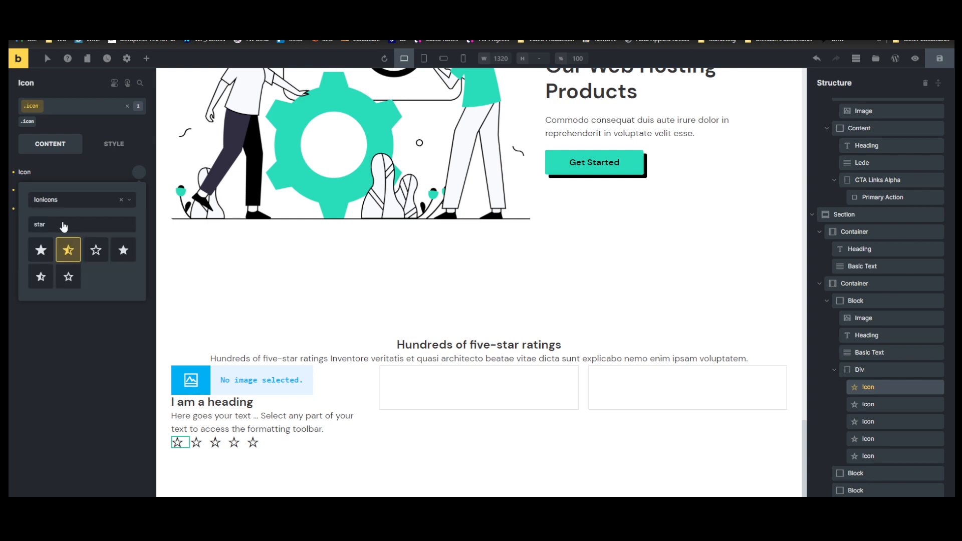
click(42, 253)
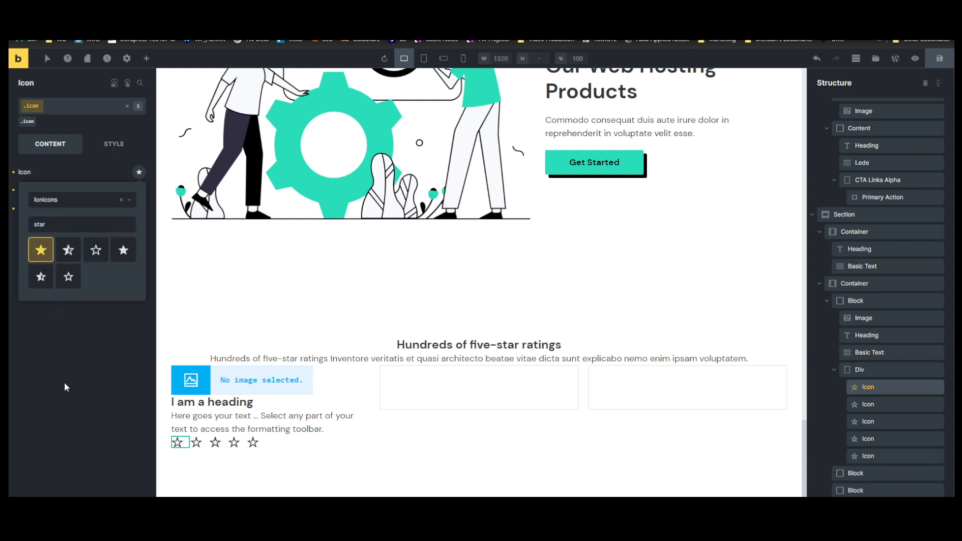
click(48, 350)
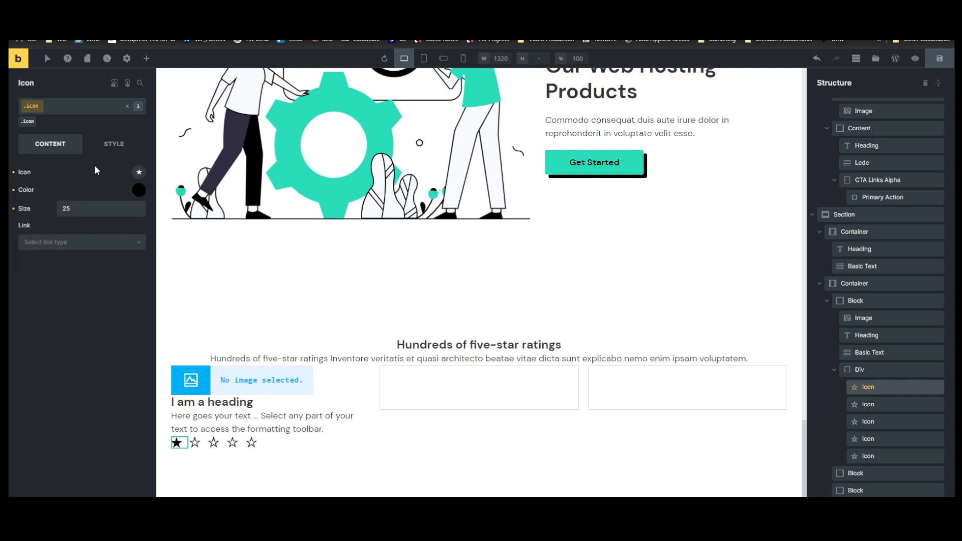
- Duplicate the filled star icon several times inside the div
click(923, 388)
click(922, 387)
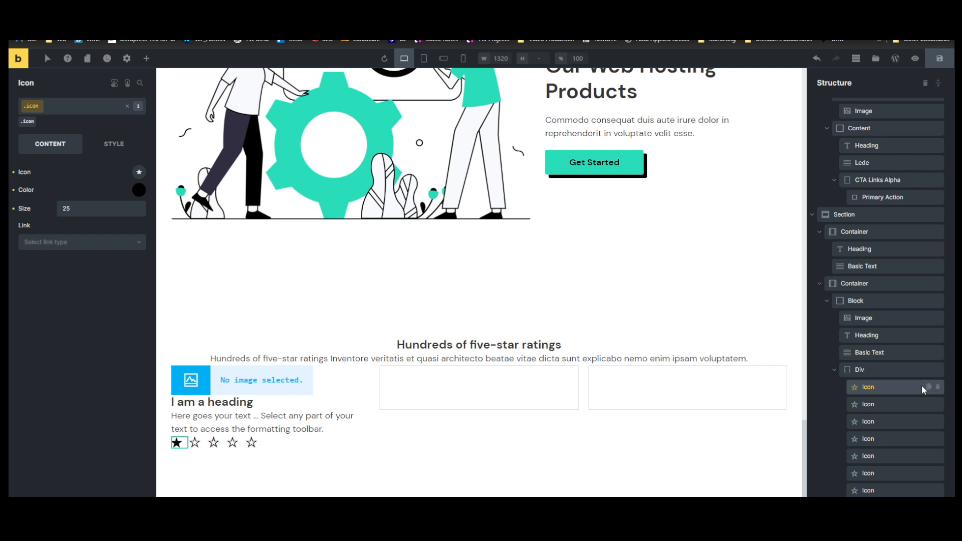
scroll(916, 386, down, 2)
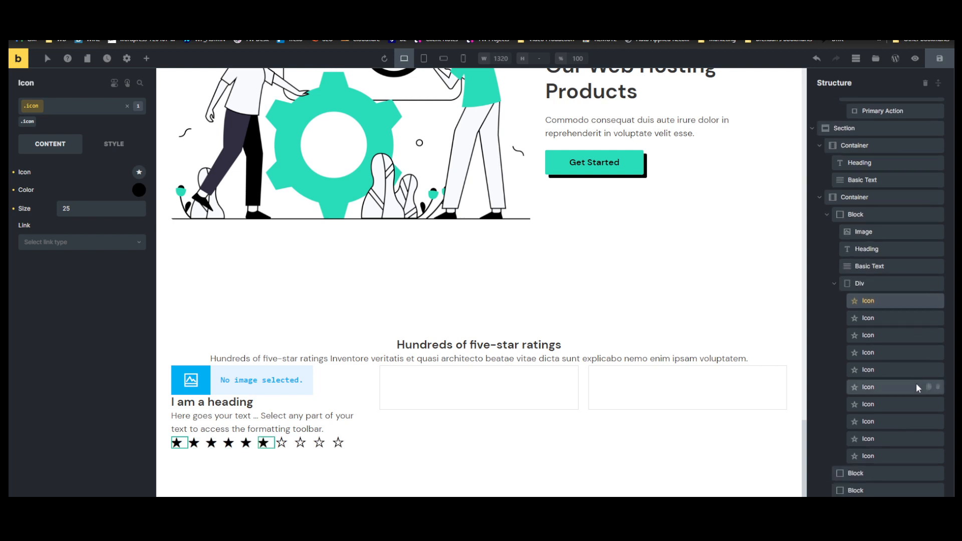
- Delete surplus star icons from the end of the div until five remain
click(936, 456)
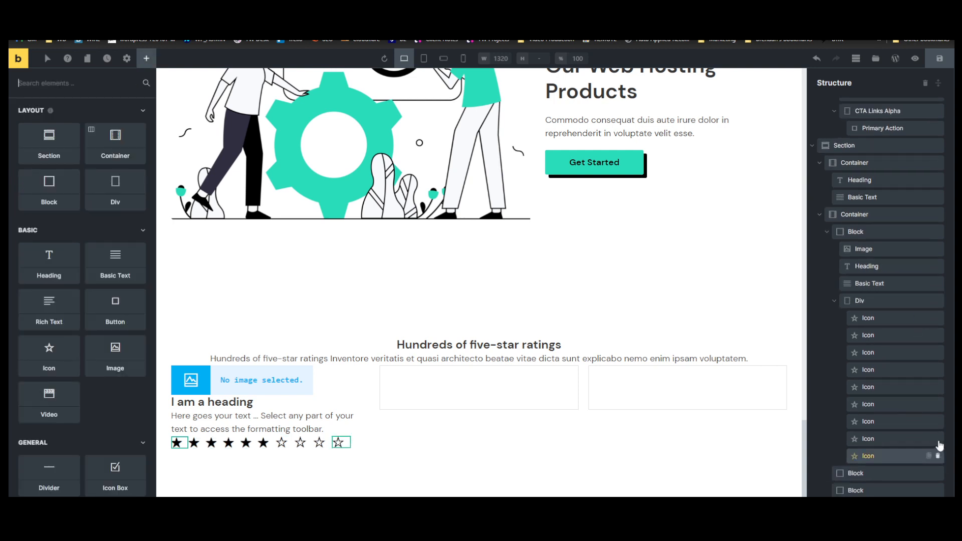
click(937, 441)
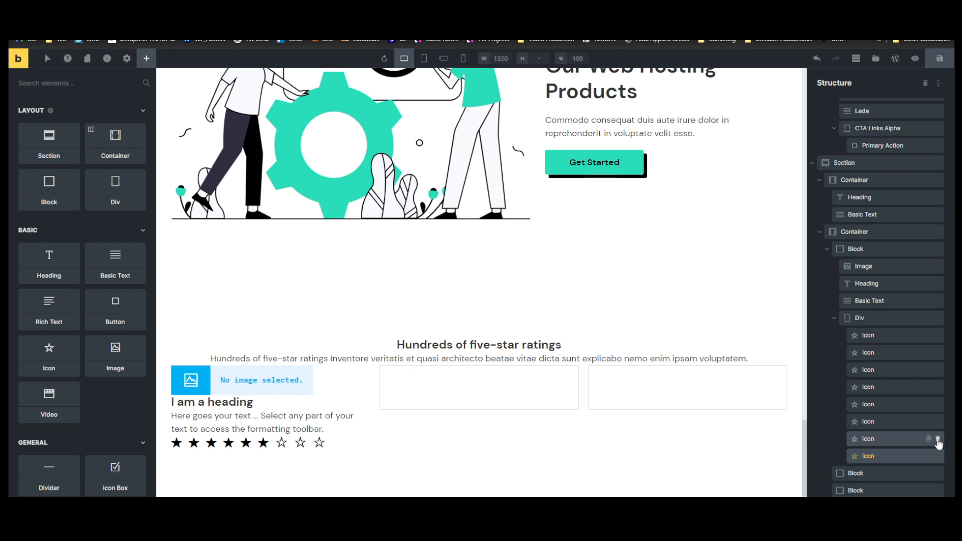
click(937, 440)
click(937, 440)
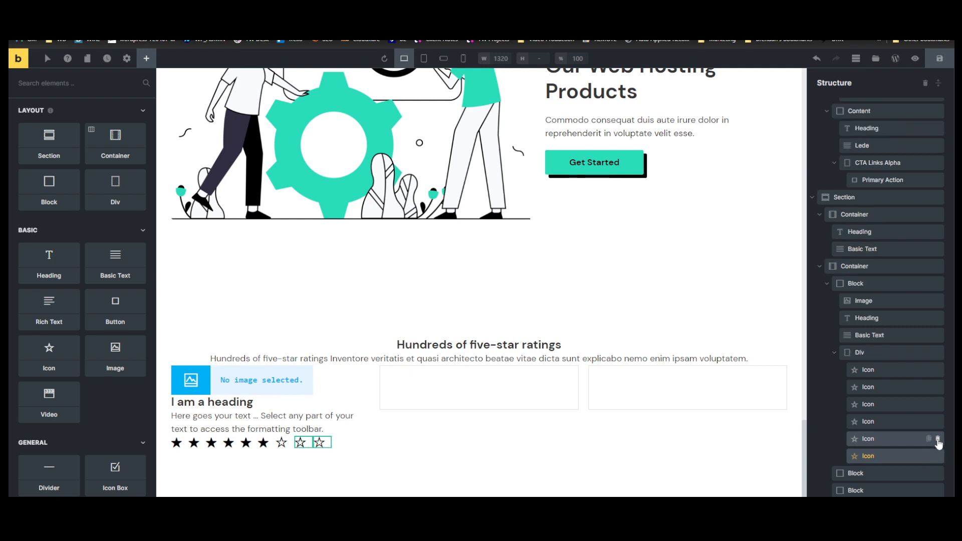
click(937, 440)
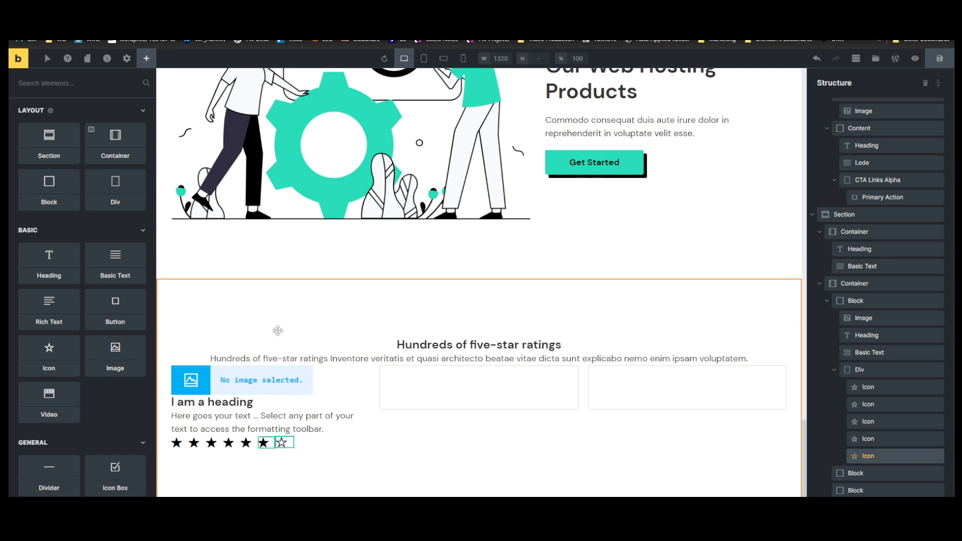
- Save the page, reload the builder and return to the "Hundreds of five-star ratings" section
click(939, 58)
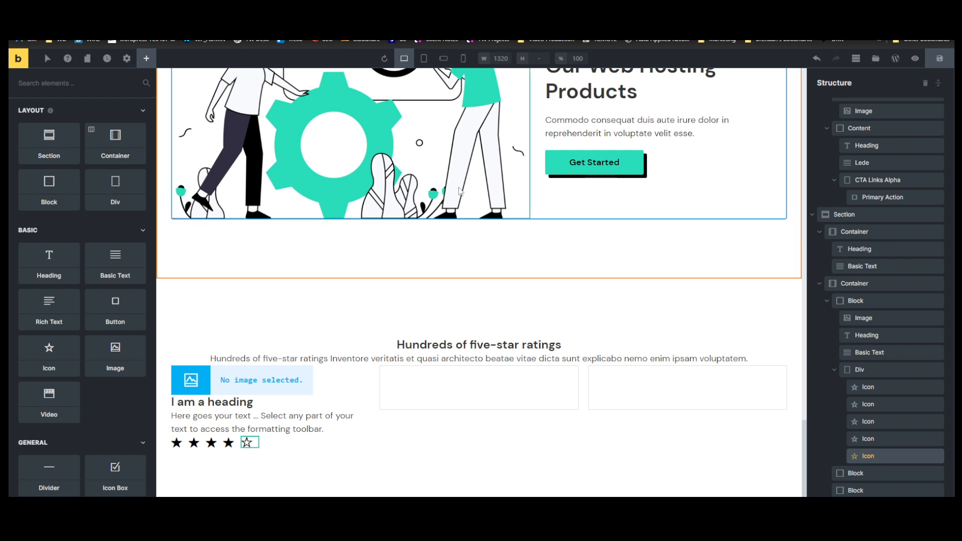
key(ctrl+r)
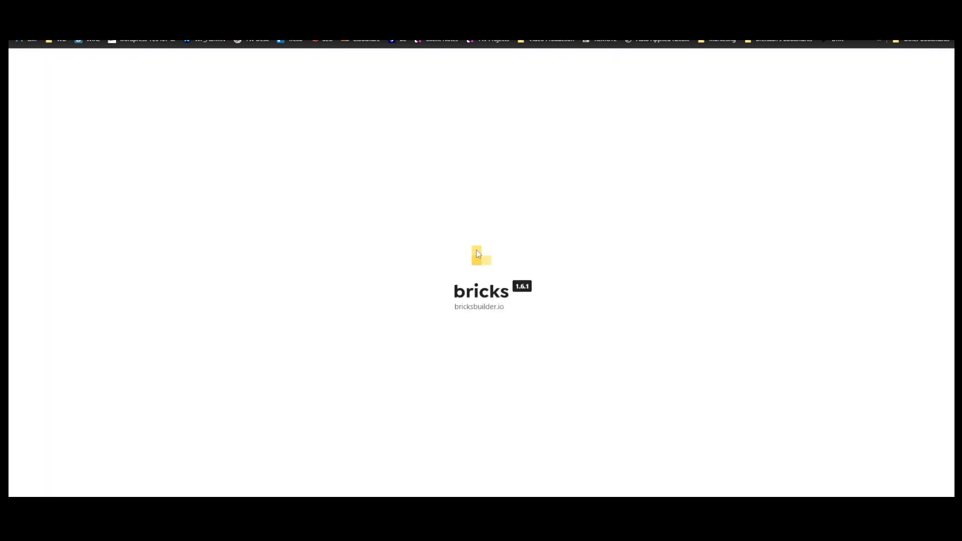
scroll(478, 255, down, 15)
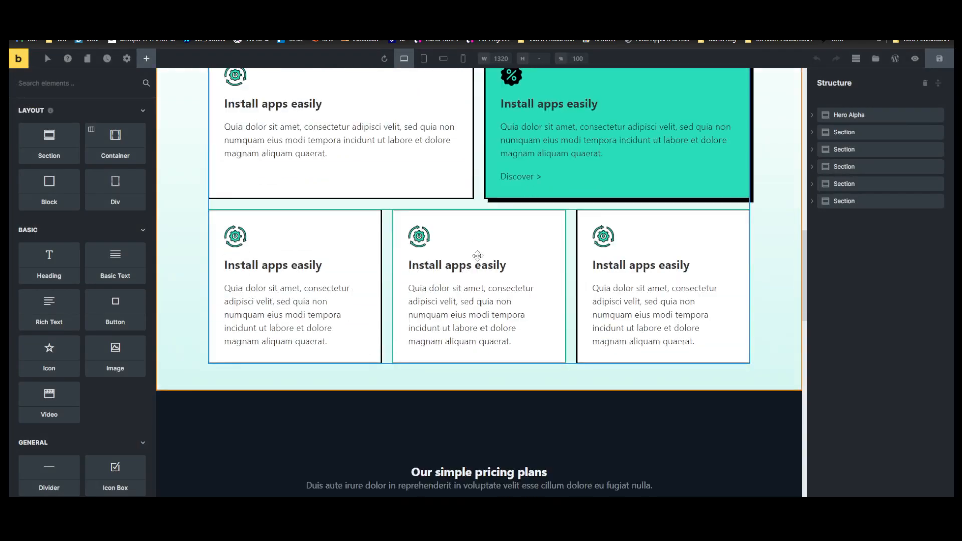
scroll(481, 261, up, 8)
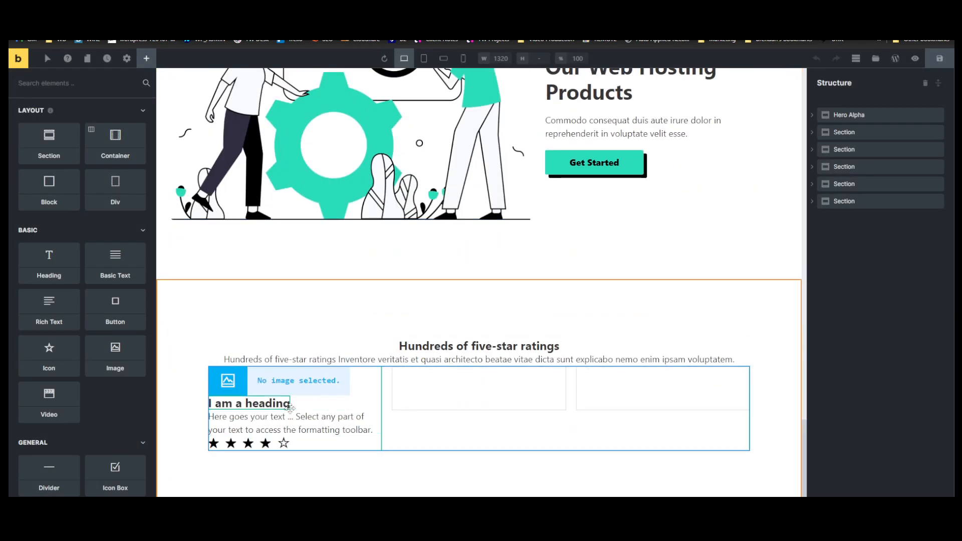
- Check the testimonial cards in the reference design image and delete the image element from the first block
click(273, 383)
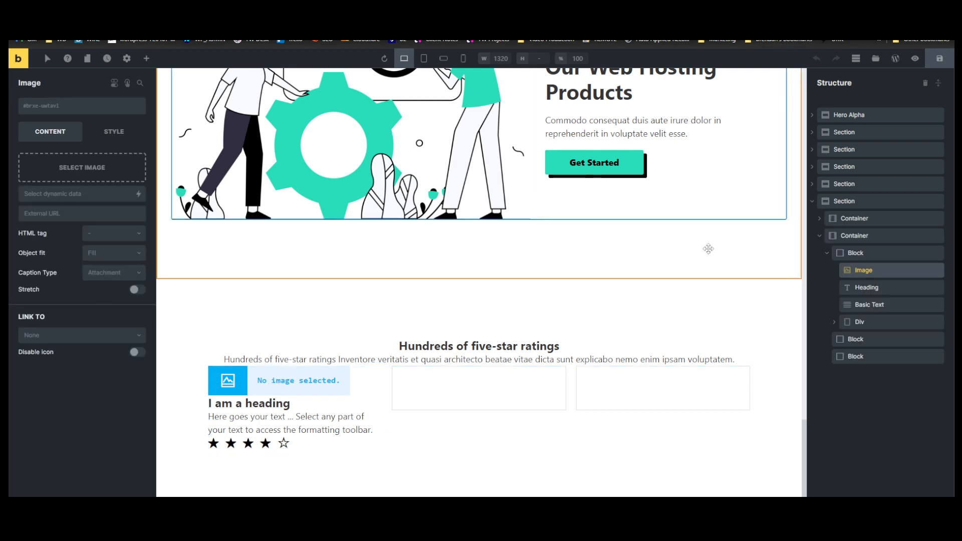
click(626, 506)
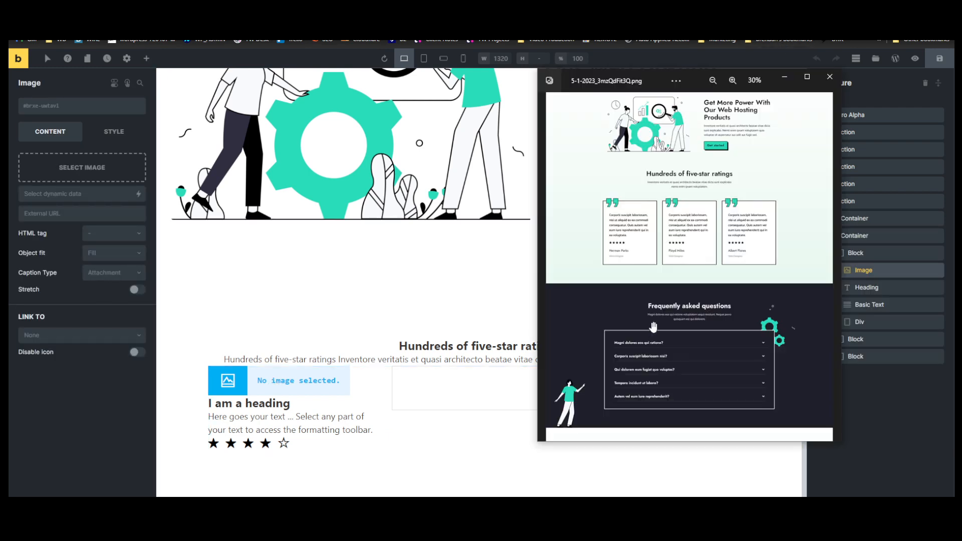
click(390, 306)
click(305, 376)
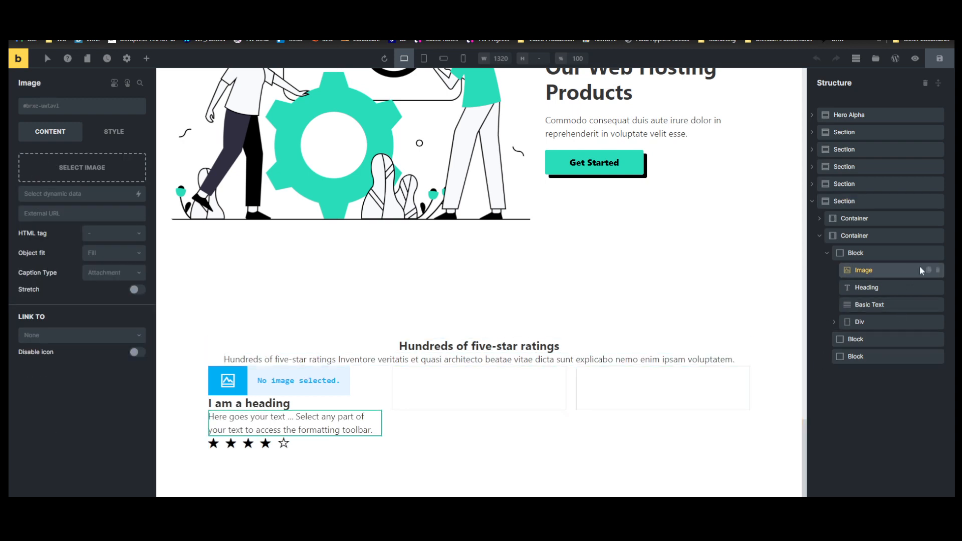
click(937, 270)
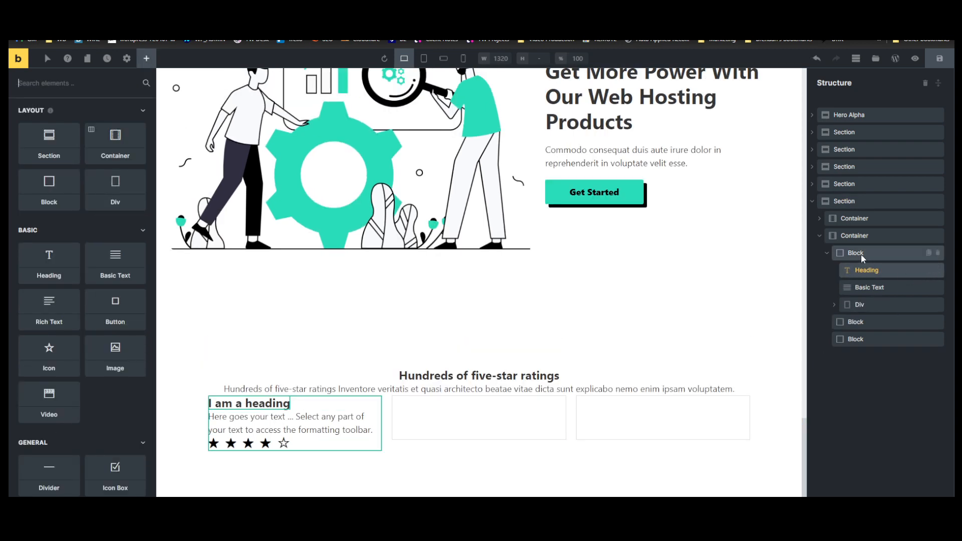
- Apply the existing card-alpha class to the first testimonial block
click(861, 254)
click(50, 108)
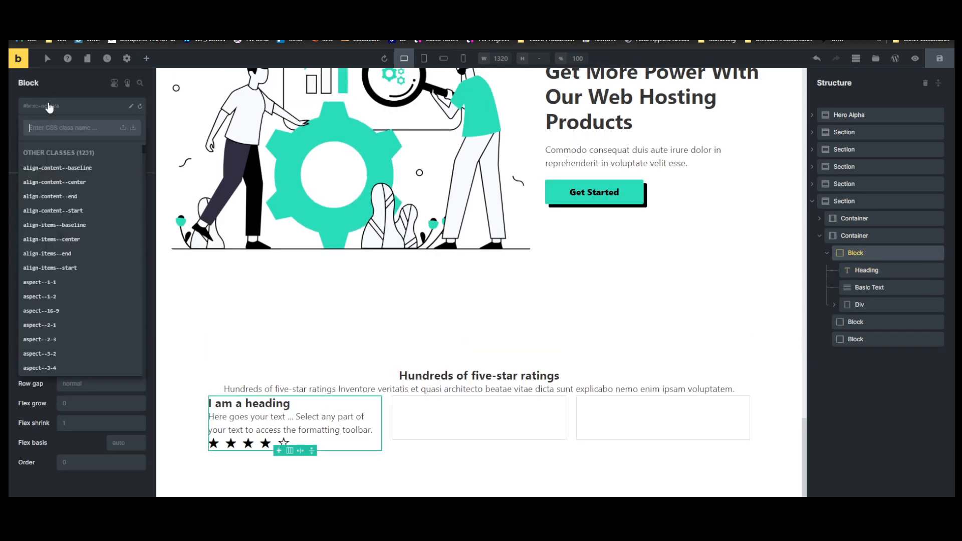
text(car)
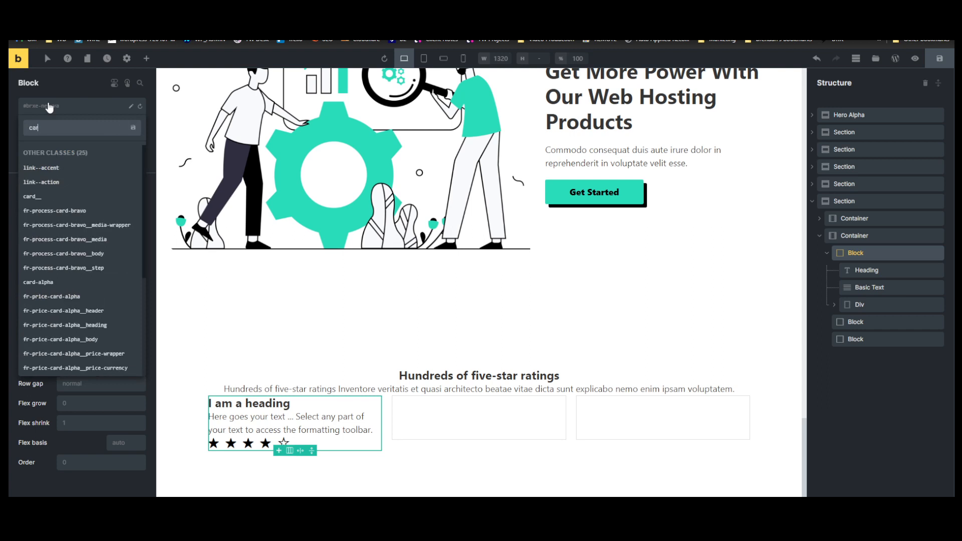
click(41, 281)
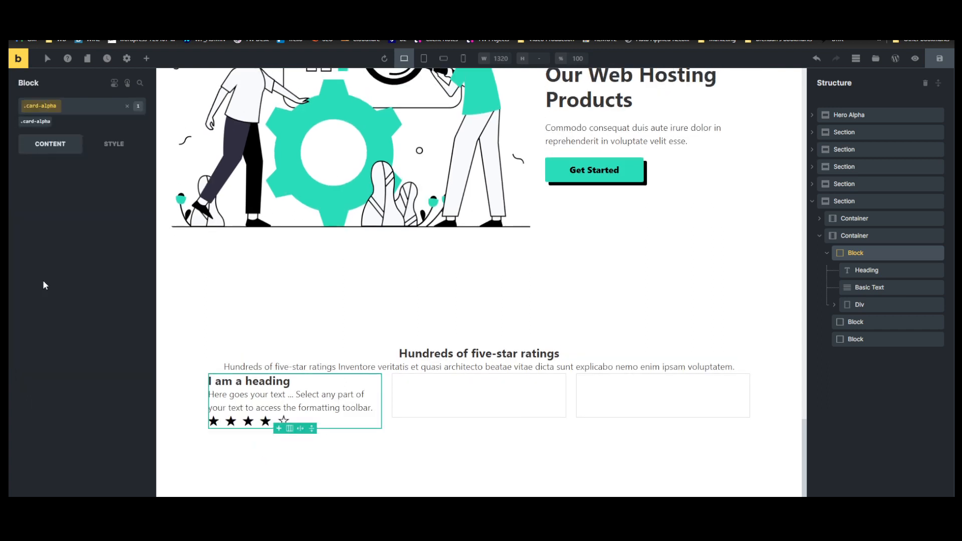
click(510, 259)
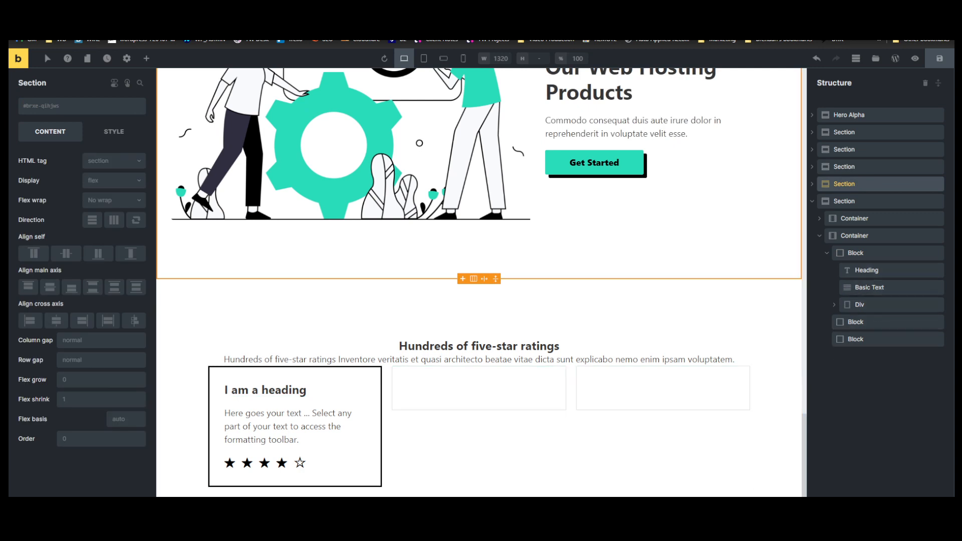
- Set the first card's text to "Corporis suscipit laboriosam, nisi ut aliquid ex ea commodi consequatur. Quis autem vel eum iure reprehenderit qui in ea voluptate."
key(alt+Tab)
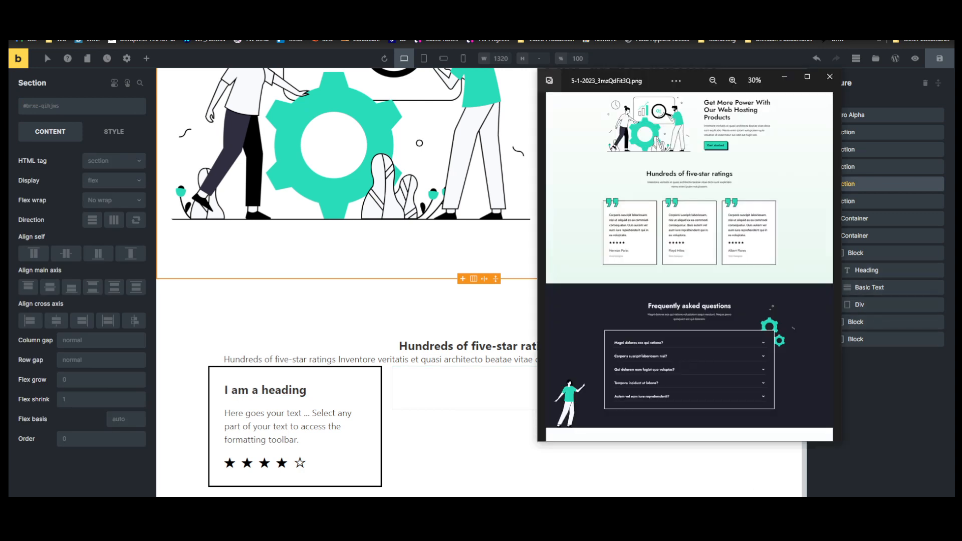
key(alt+Tab)
click(284, 415)
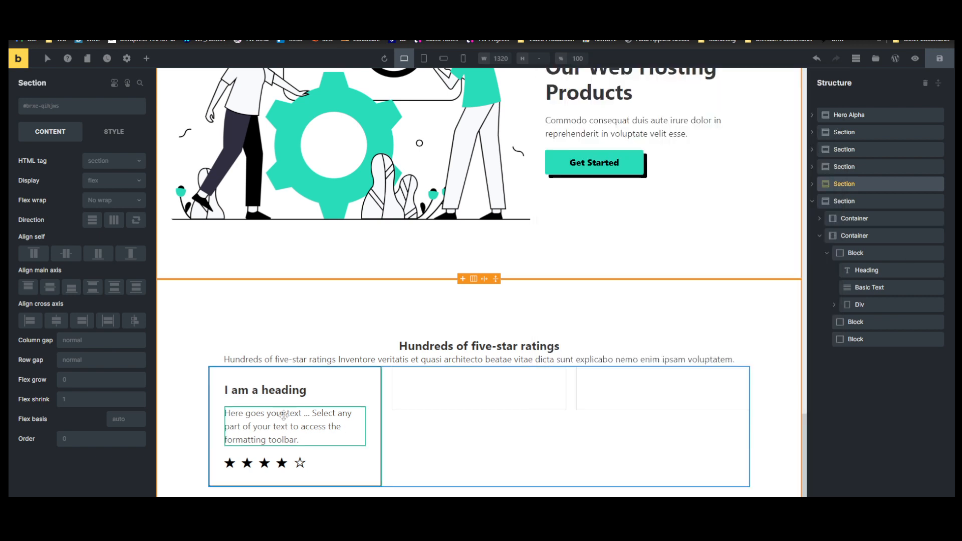
click(83, 175)
key(ctrl+a)
text(Corporis suscipit laboriosam, nisi ut aliquid ex ea commodi consequatur. Quis autem vel eum iure reprehenderit qui in ea voluptate.)
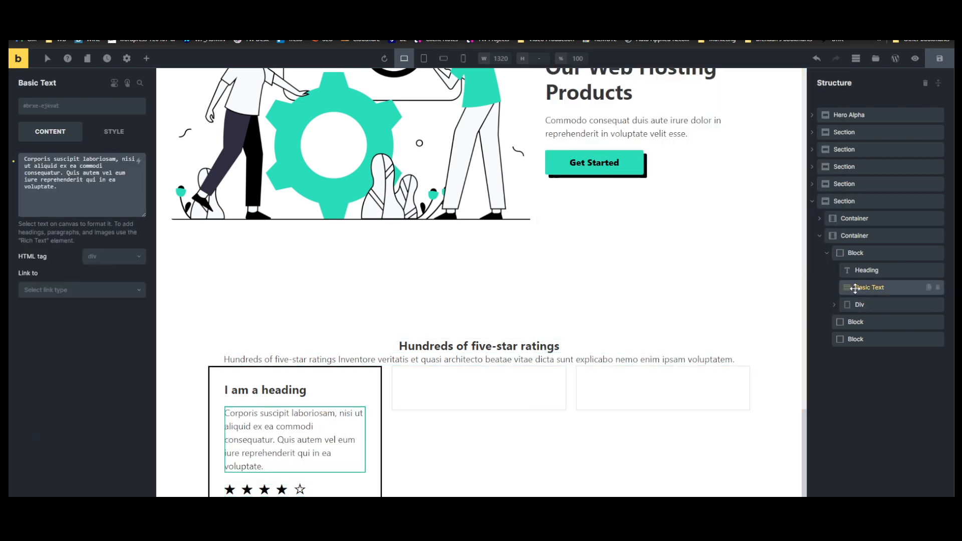
- Replace the first card's heading text with the reviewer's full name and place the heading below the star rating
drag(867, 271, 867, 296)
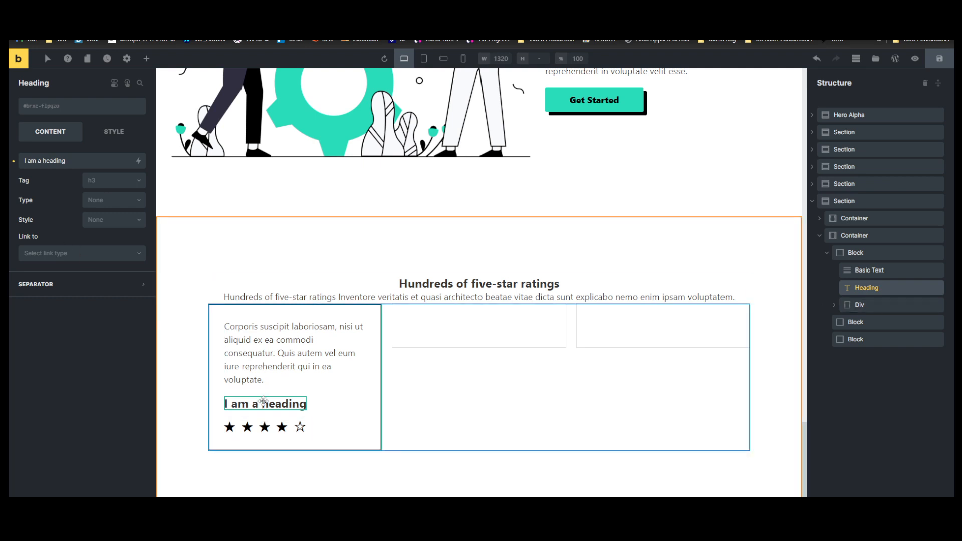
drag(70, 161, 10, 165)
text(Herman Parks)
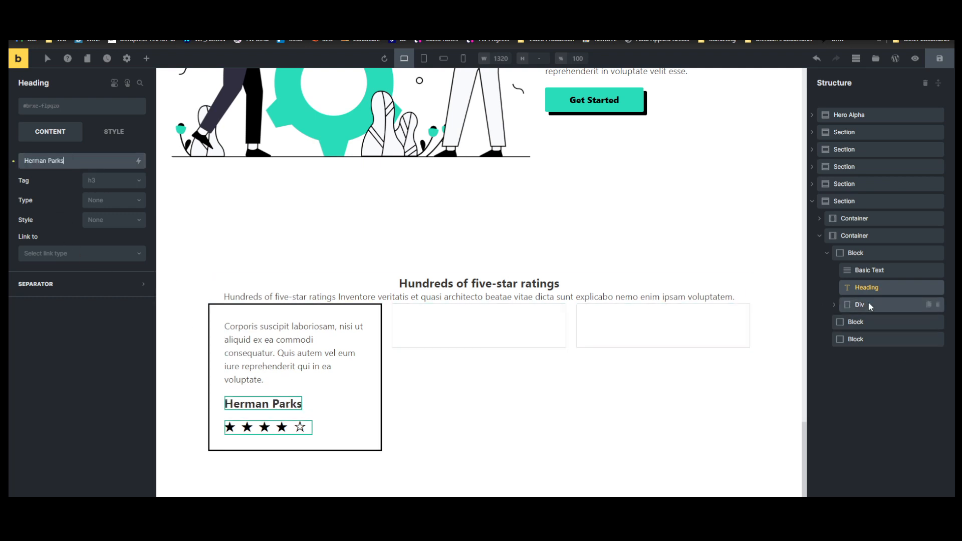
drag(867, 288, 840, 320)
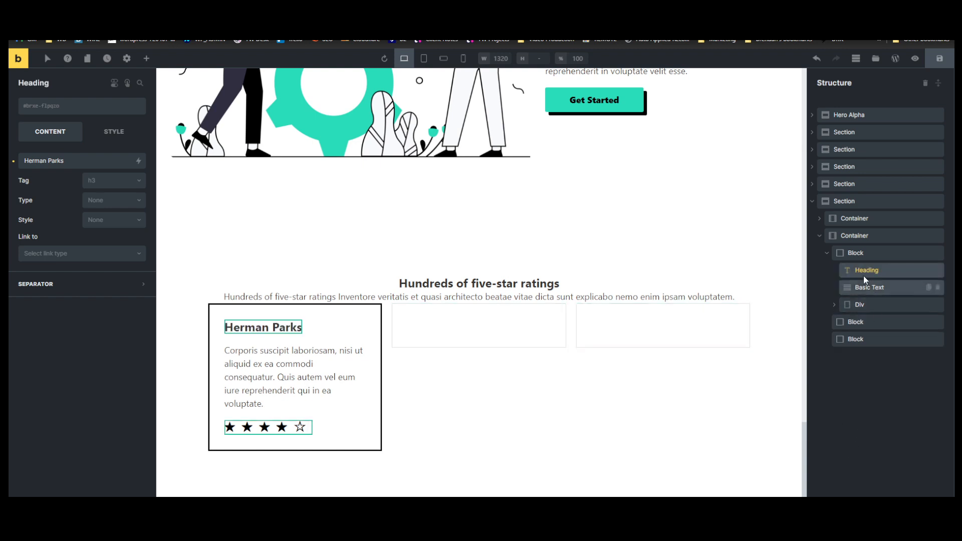
drag(863, 273, 841, 312)
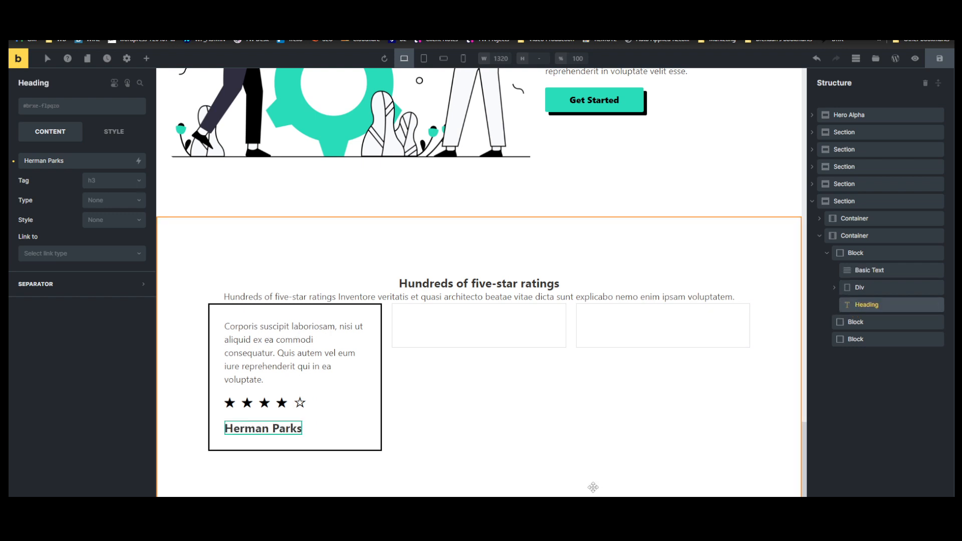
- Set the font weight of the first card's testimonial text to 700
click(275, 356)
click(112, 133)
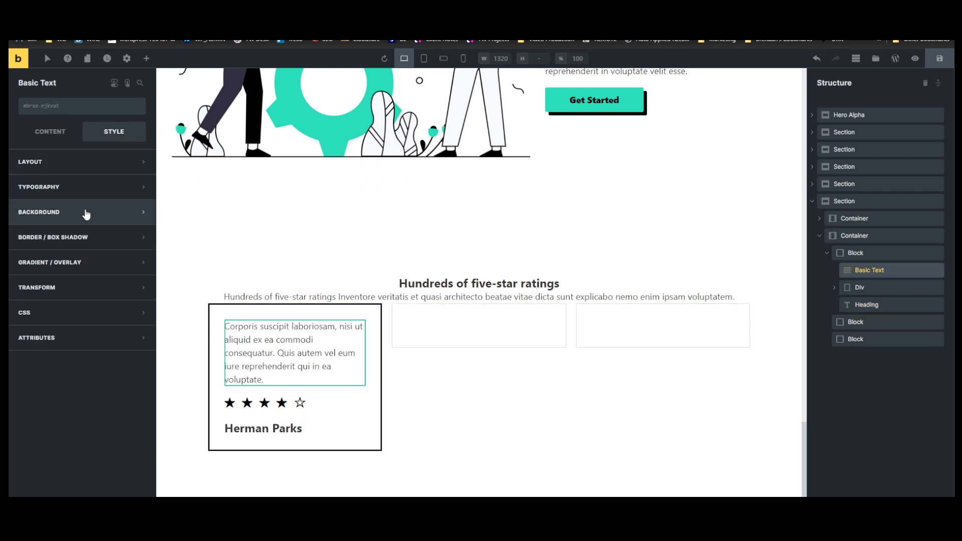
click(92, 188)
click(58, 365)
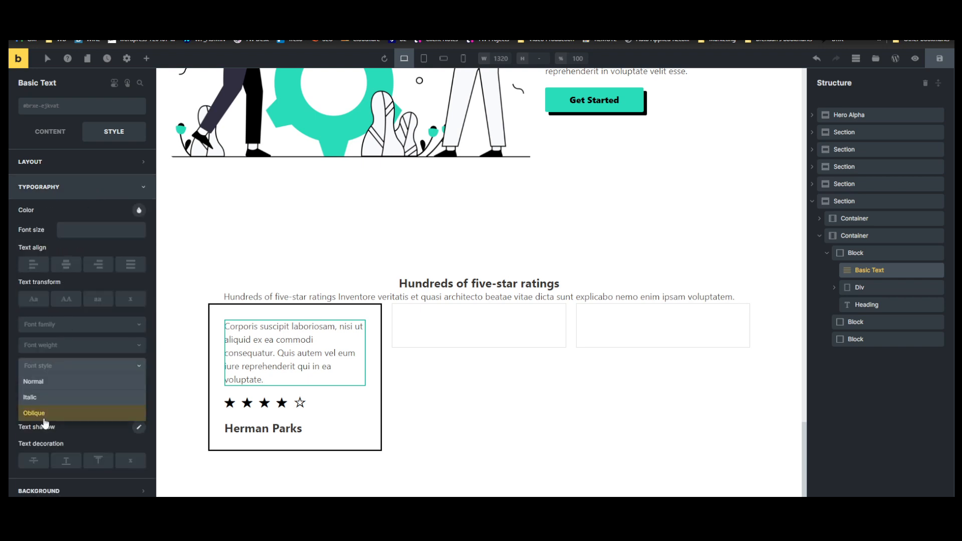
click(46, 326)
click(46, 326)
click(51, 345)
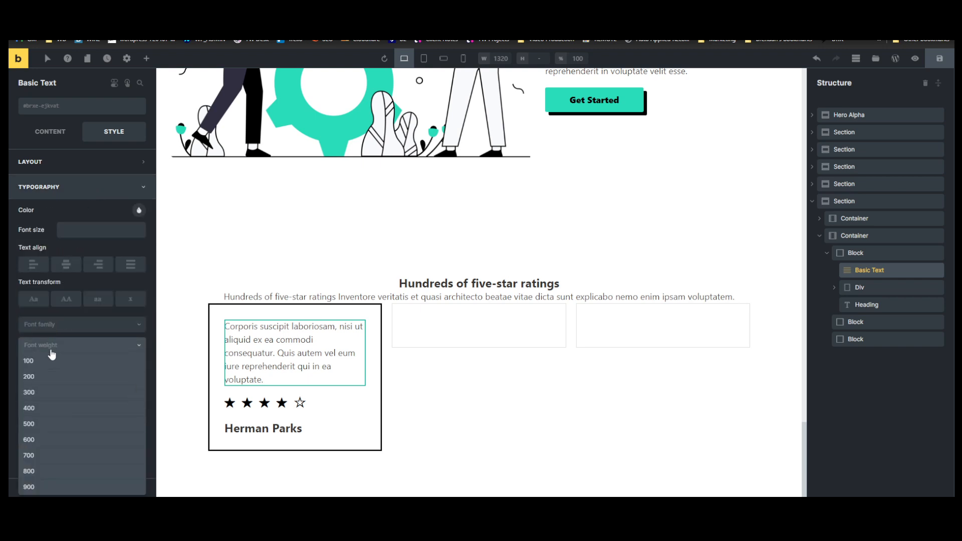
click(39, 470)
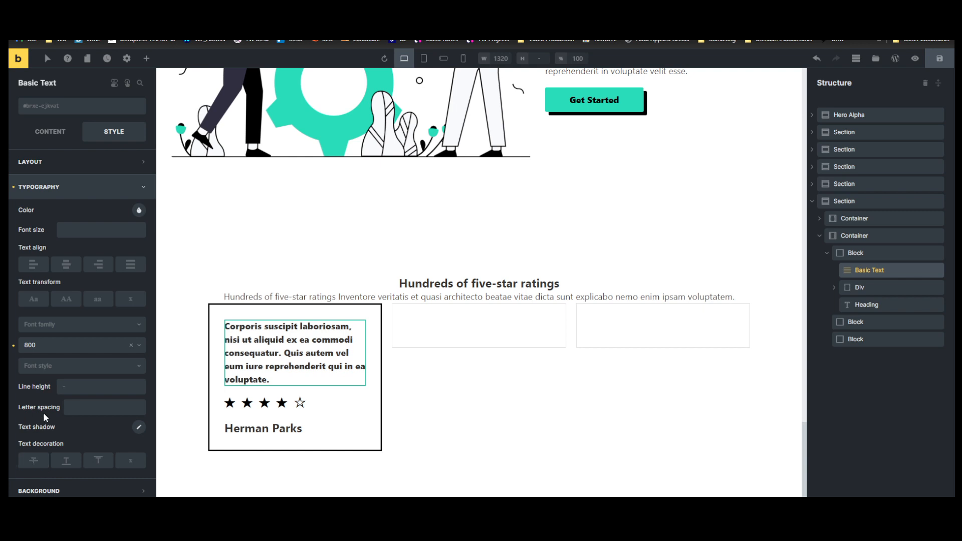
click(43, 345)
click(40, 451)
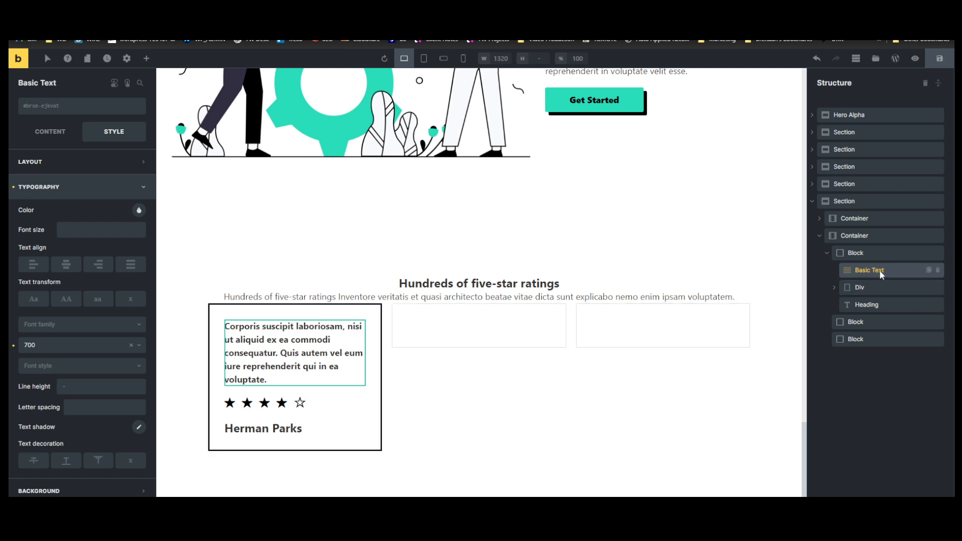
- Duplicate the finished first testimonial block twice, keeping only one text element inside it
key(ctrl+d)
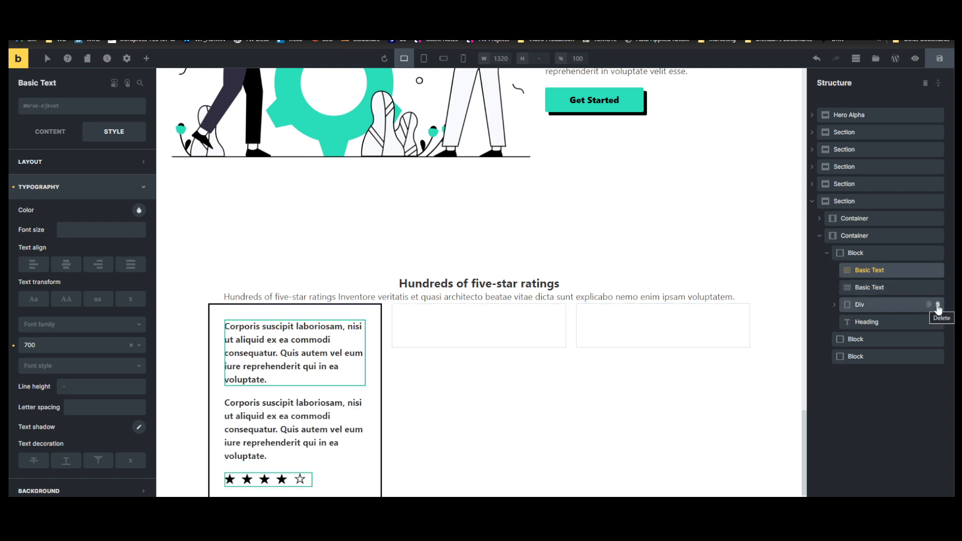
click(938, 287)
click(861, 252)
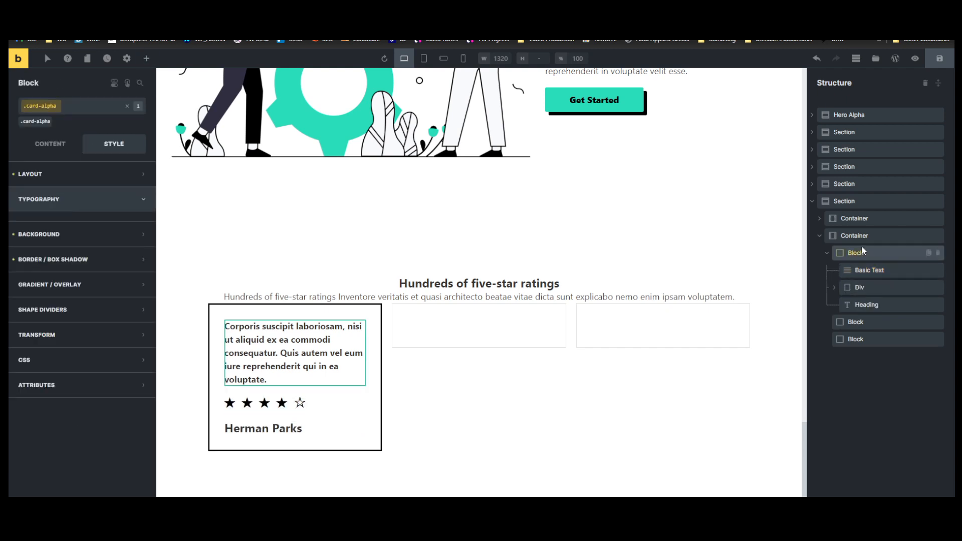
key(ctrl+d)
key(ctrl+d)
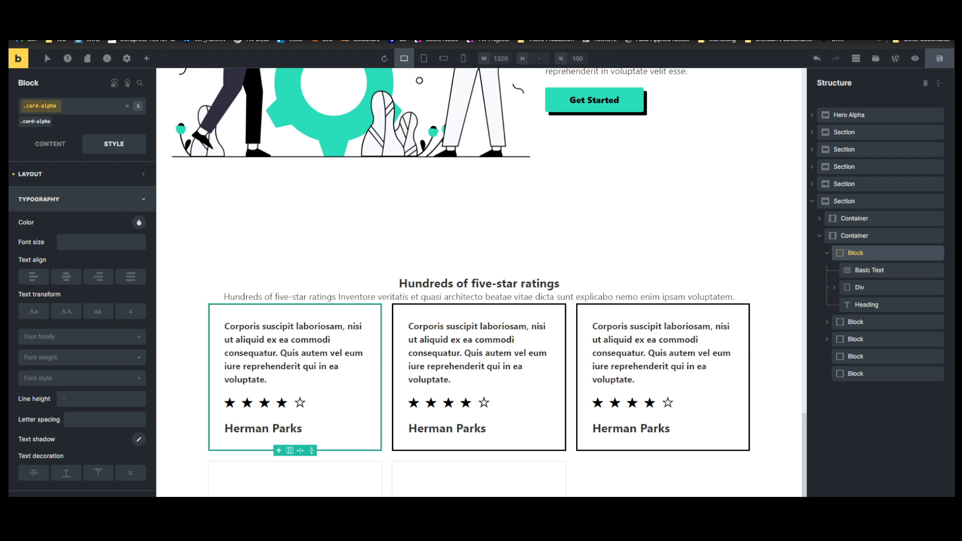
- Replace the headings of the second and third testimonial cards with their reviewers' full names from the reference design
click(447, 428)
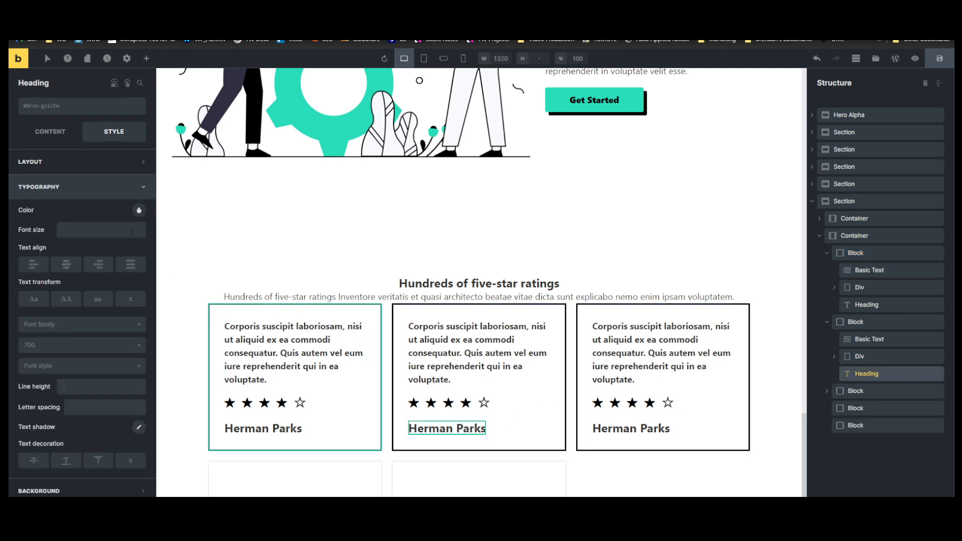
click(50, 131)
triple_click(59, 161)
text(Floyd Miles)
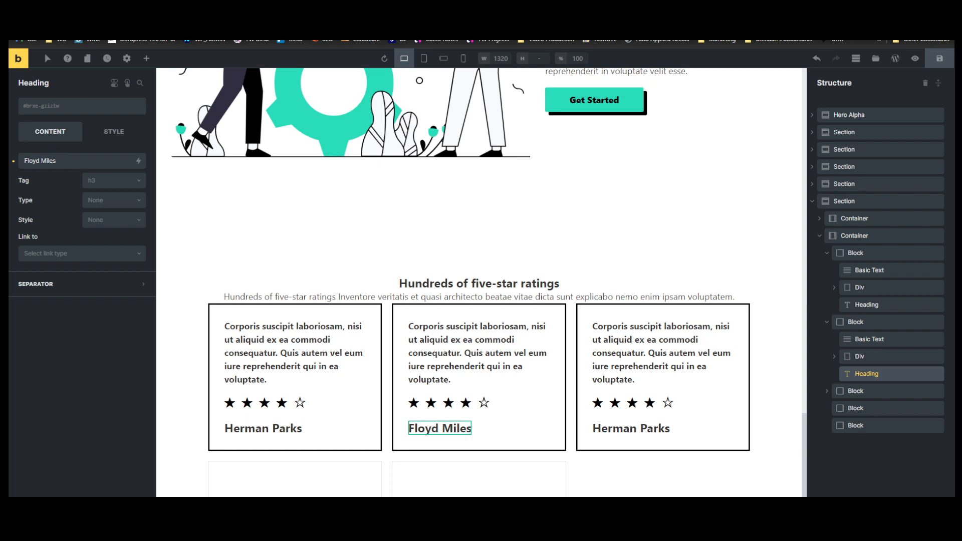
click(630, 429)
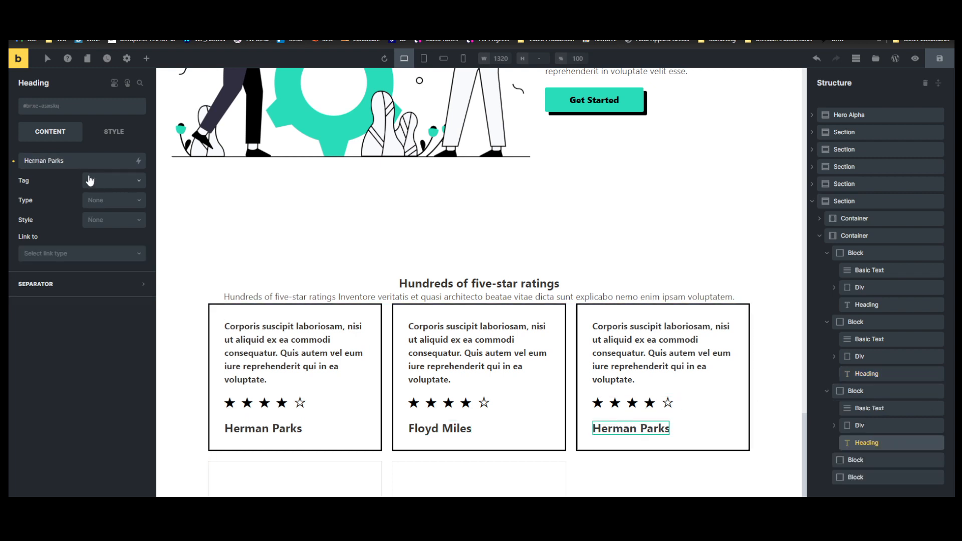
drag(68, 161, 10, 165)
text(Albert Flores)
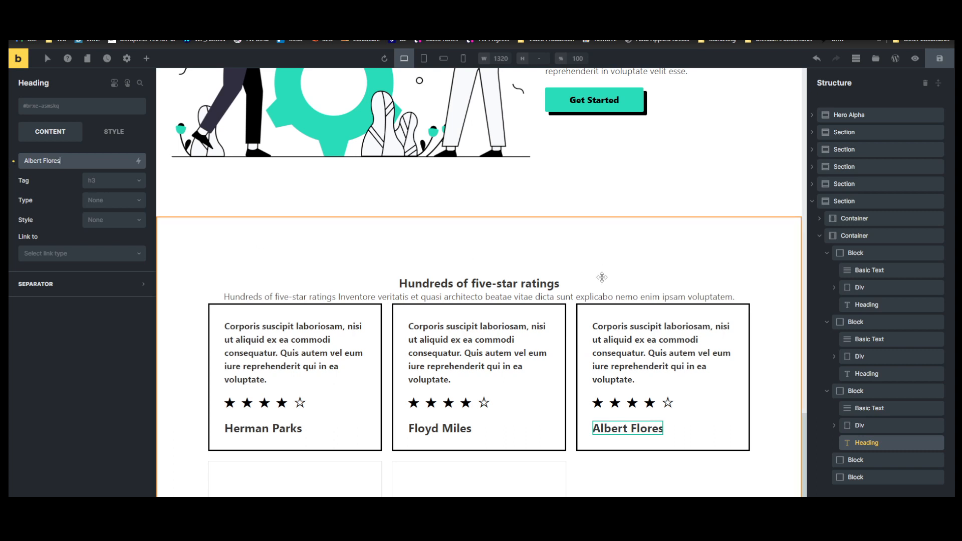
- Apply the gap--l utility class to the "Hundreds of five-star ratings" section
click(716, 282)
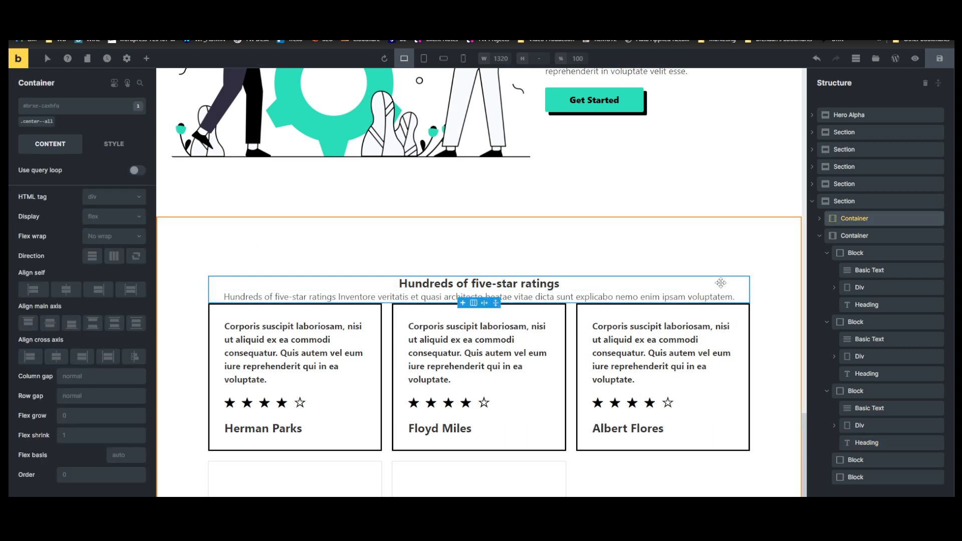
click(848, 201)
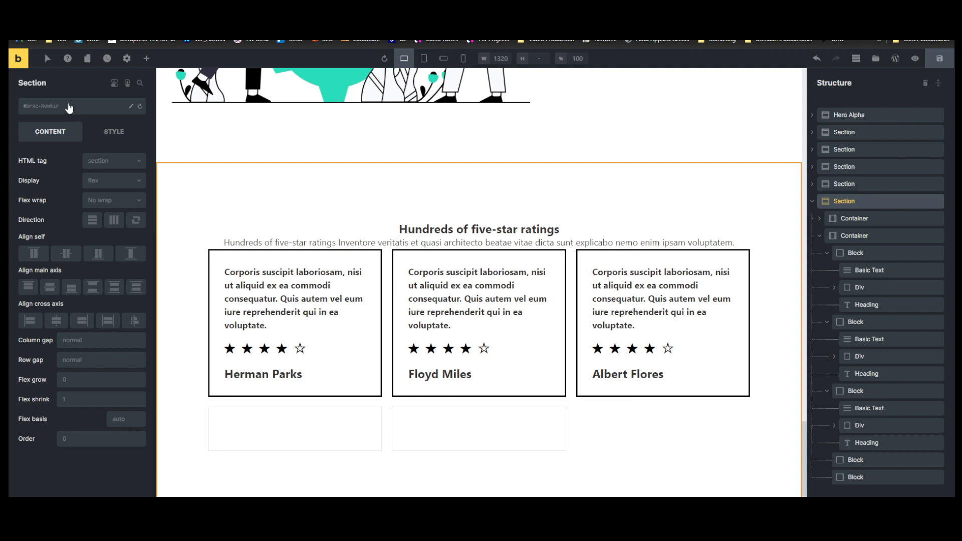
click(70, 107)
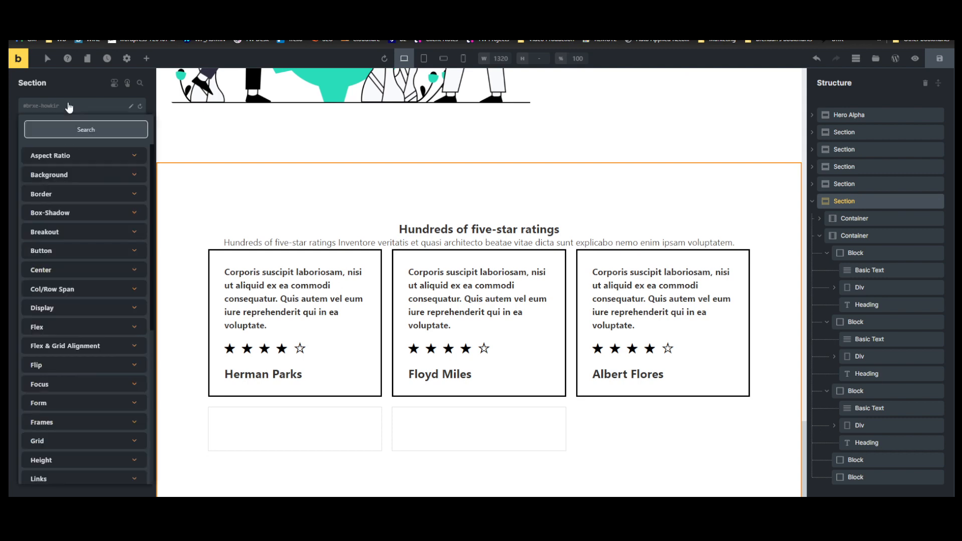
text(ga)
click(54, 428)
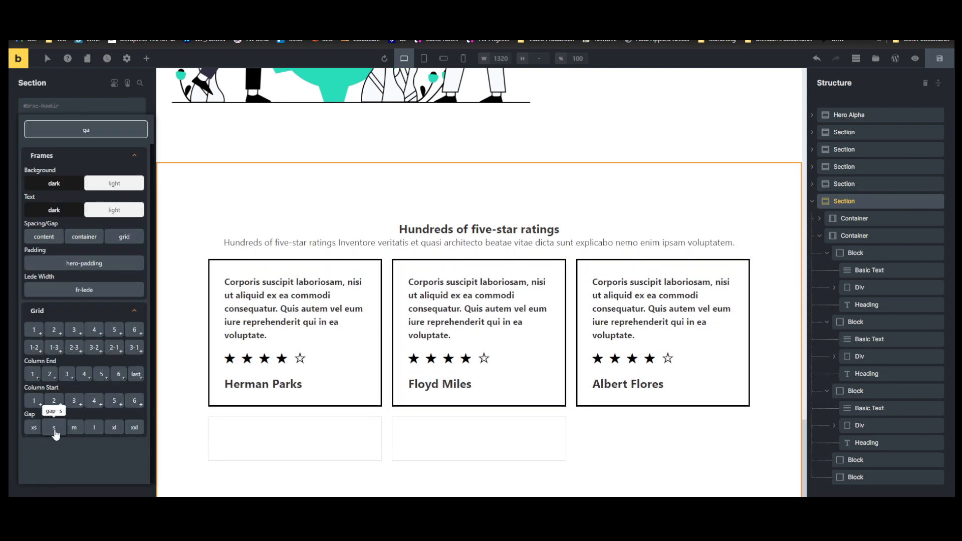
click(94, 429)
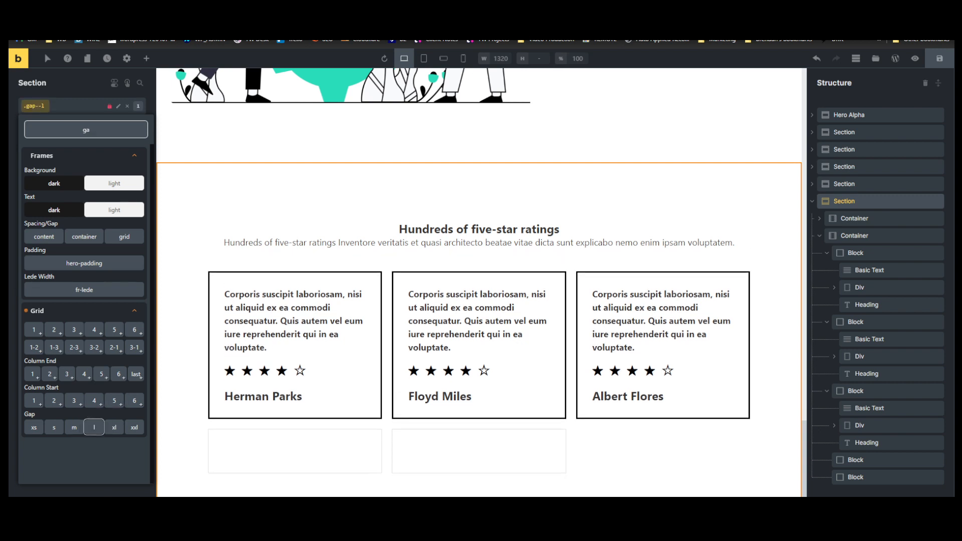
- Delete the two leftover empty blocks below the testimonial cards
click(937, 461)
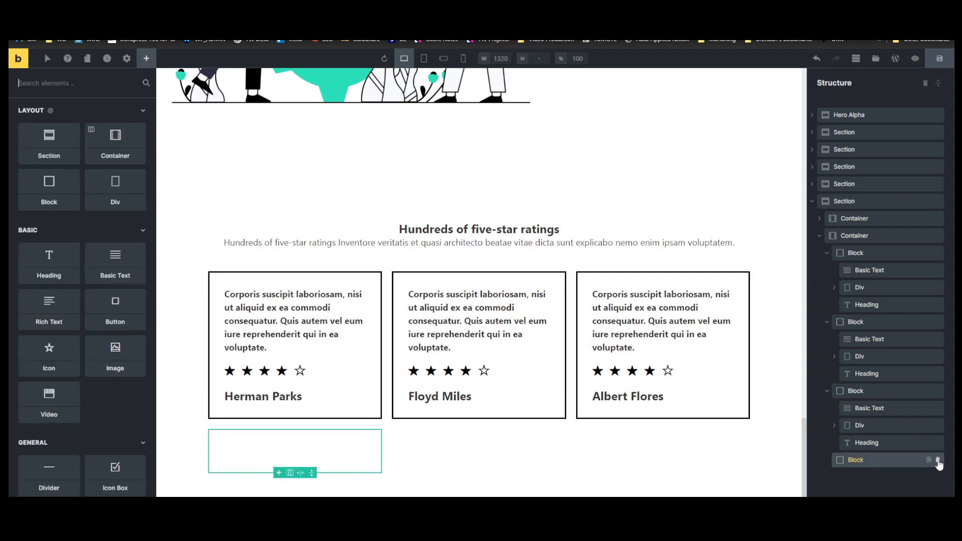
click(937, 462)
click(481, 225)
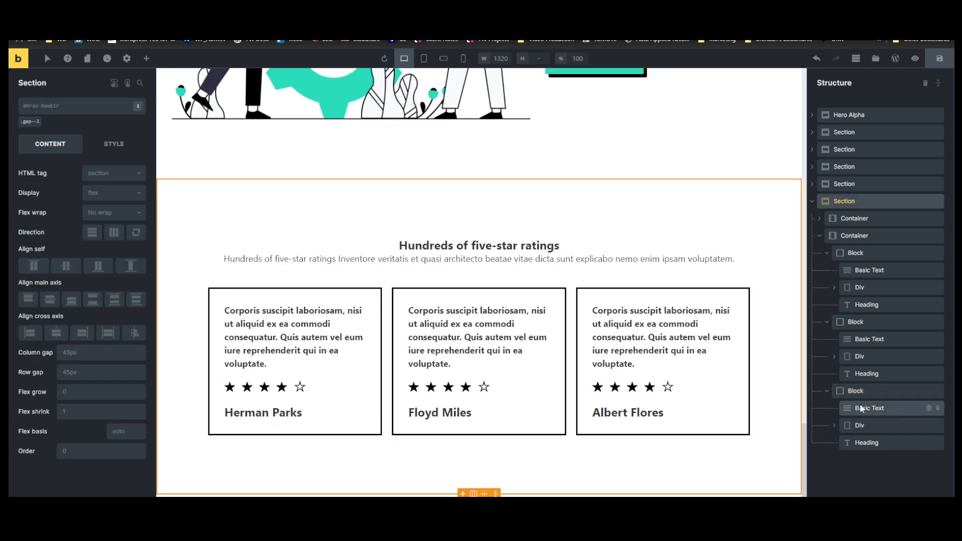
- Check the "Frequently asked questions" part of the reference design and add a new section below the testimonials
key(alt+Tab)
scroll(697, 273, down, 2)
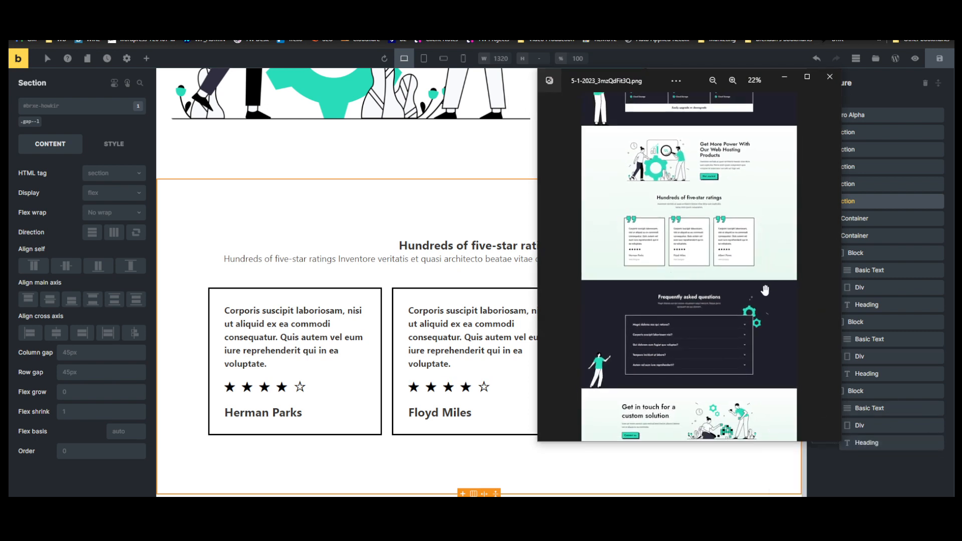
scroll(765, 290, up, 2)
scroll(765, 289, down, 2)
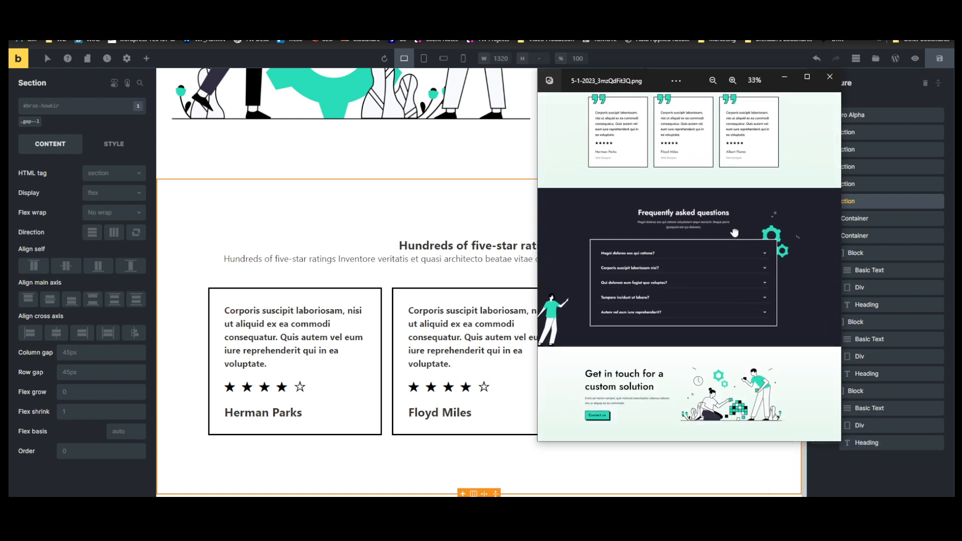
click(308, 207)
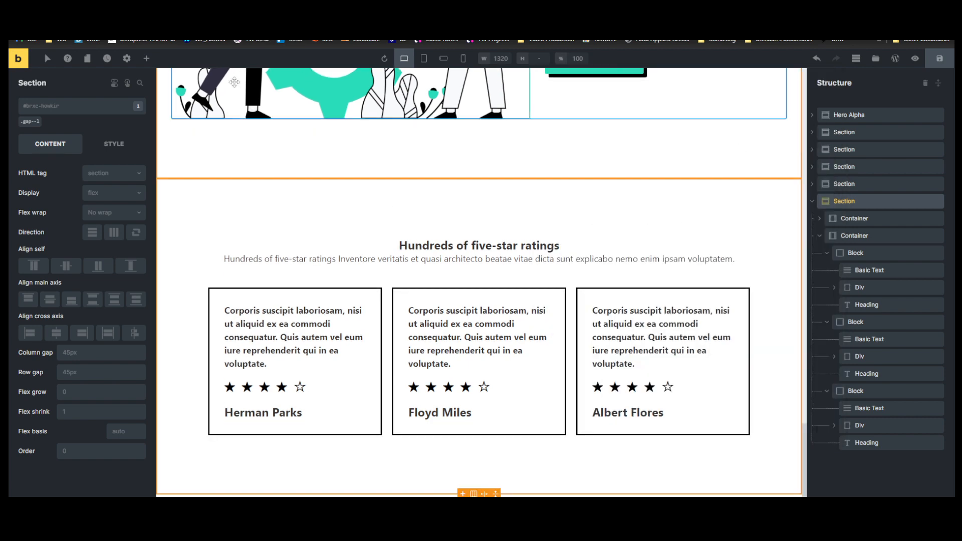
click(146, 58)
click(62, 126)
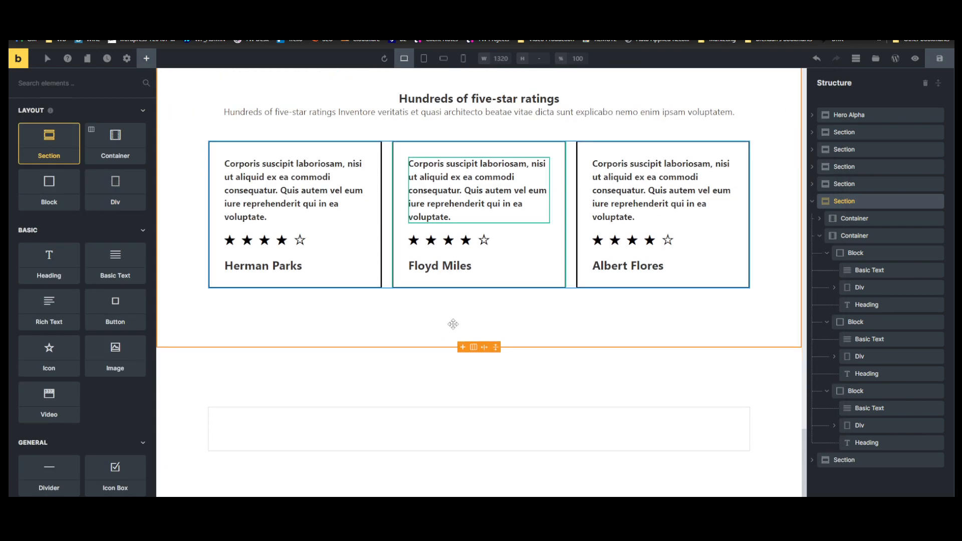
- Give the new empty section below the testimonials a very dark navy background colour
right_click(185, 370)
click(363, 404)
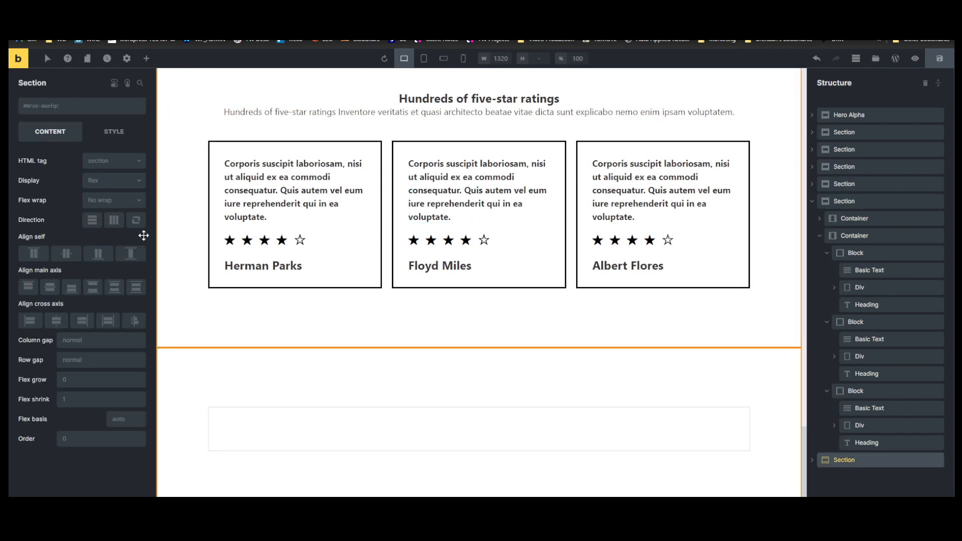
click(113, 131)
click(81, 187)
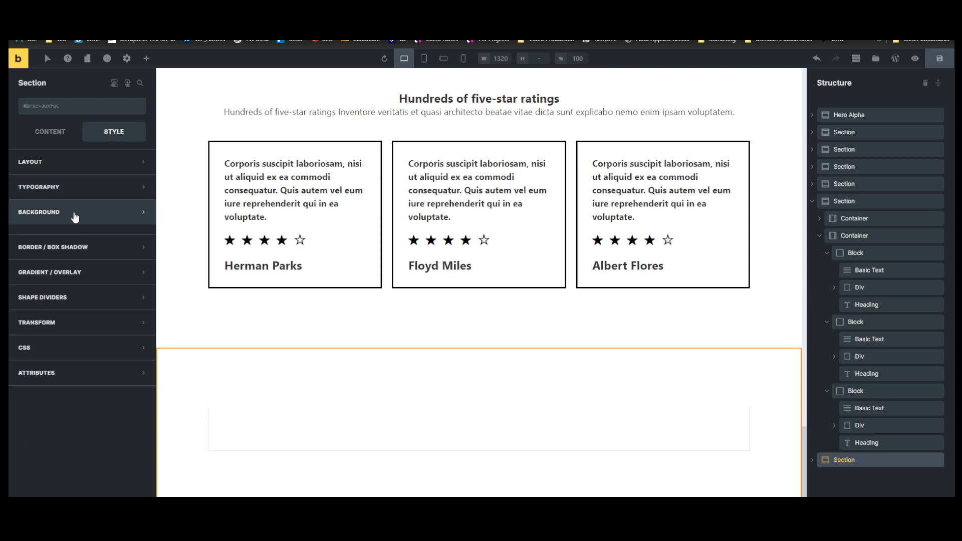
click(75, 210)
click(136, 234)
click(23, 286)
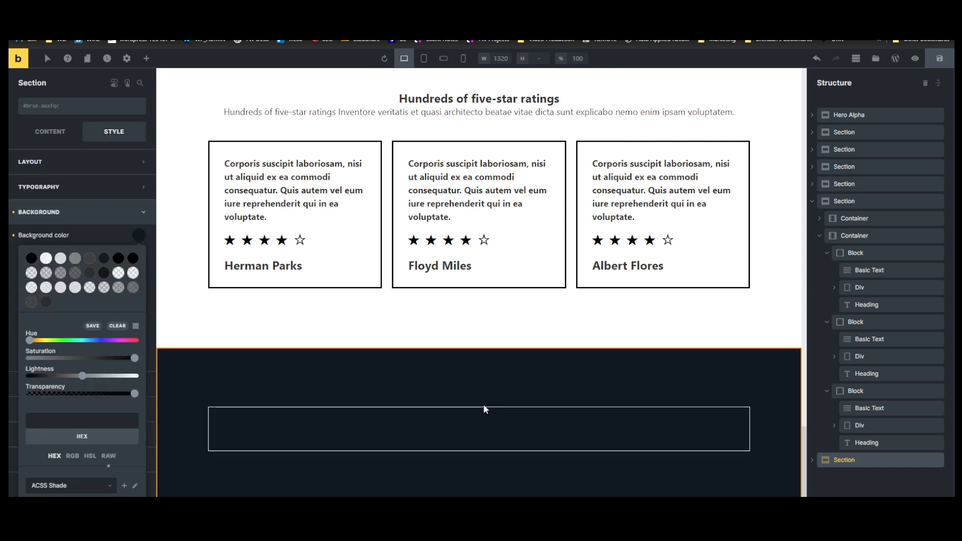
- Add a basic Accordion and an Accordion (Nestable) element to the empty container of the dark section
click(478, 431)
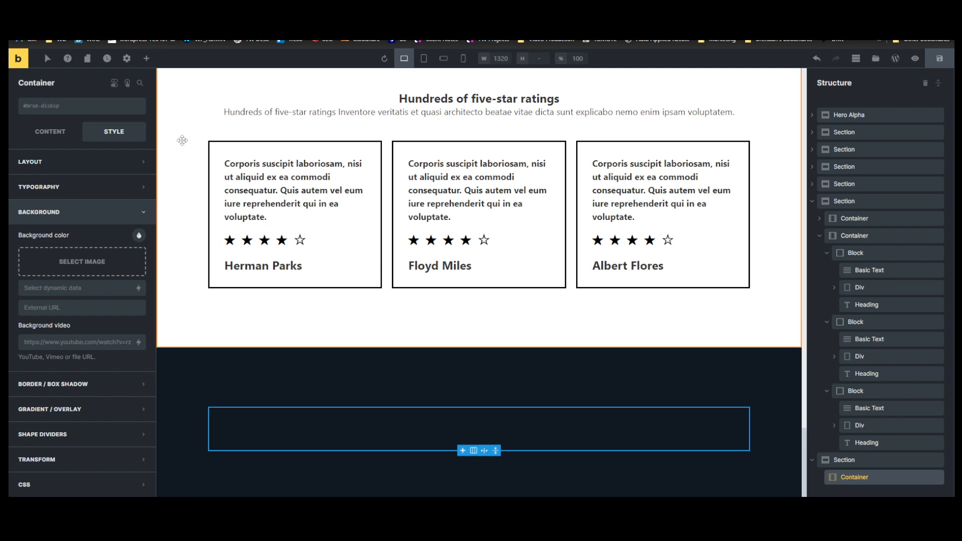
click(146, 59)
text(fra)
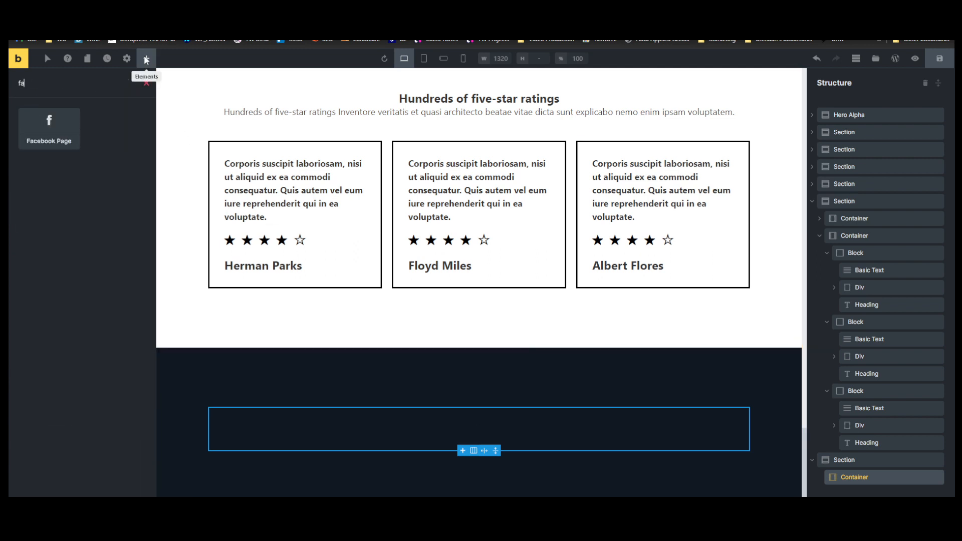
key(BackSpace)
key(BackSpace)
key(BackSpace)
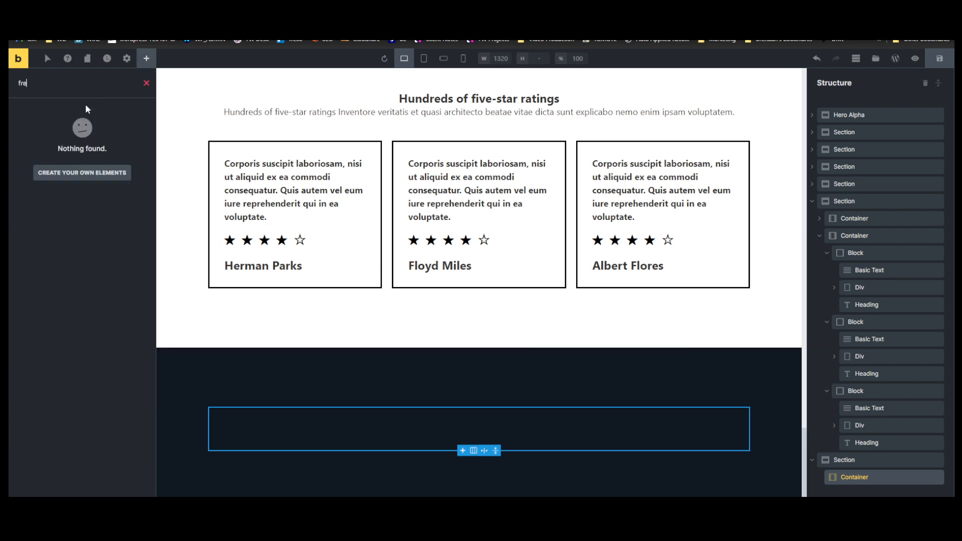
text(tab)
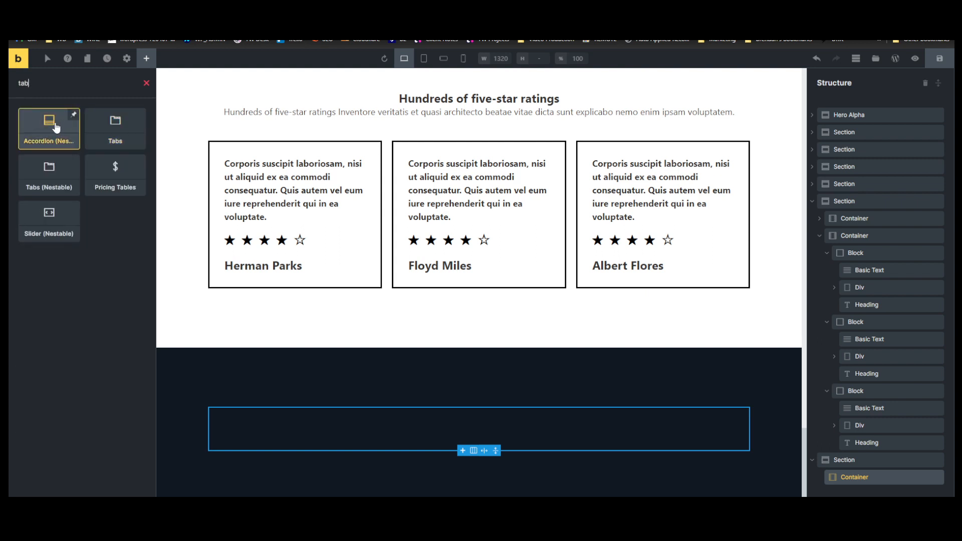
key(ctrl+a)
text(acc)
click(50, 128)
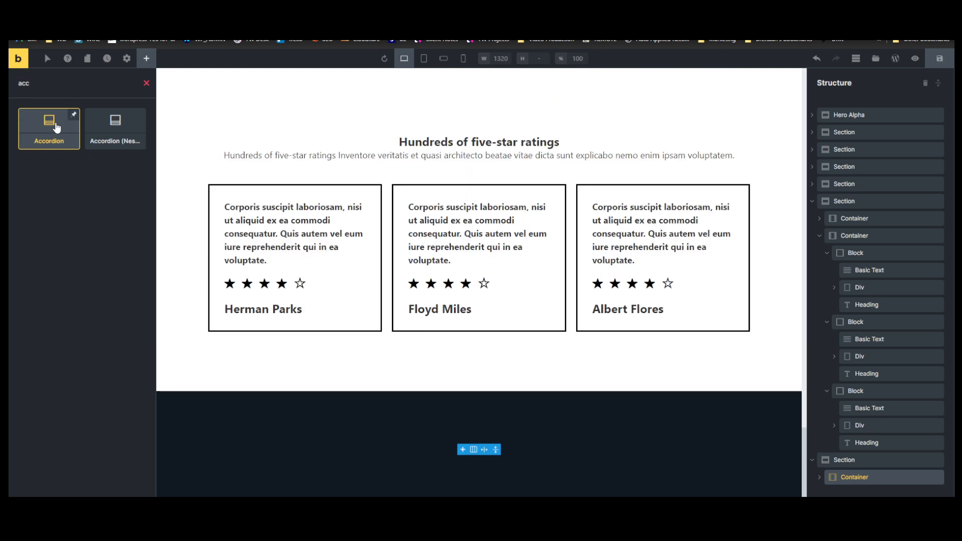
scroll(400, 251, down, 1)
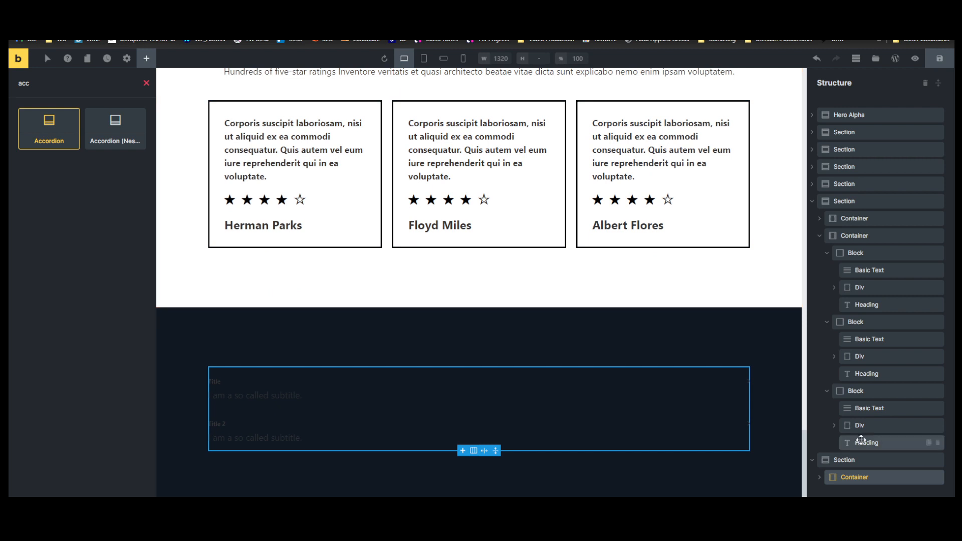
click(115, 129)
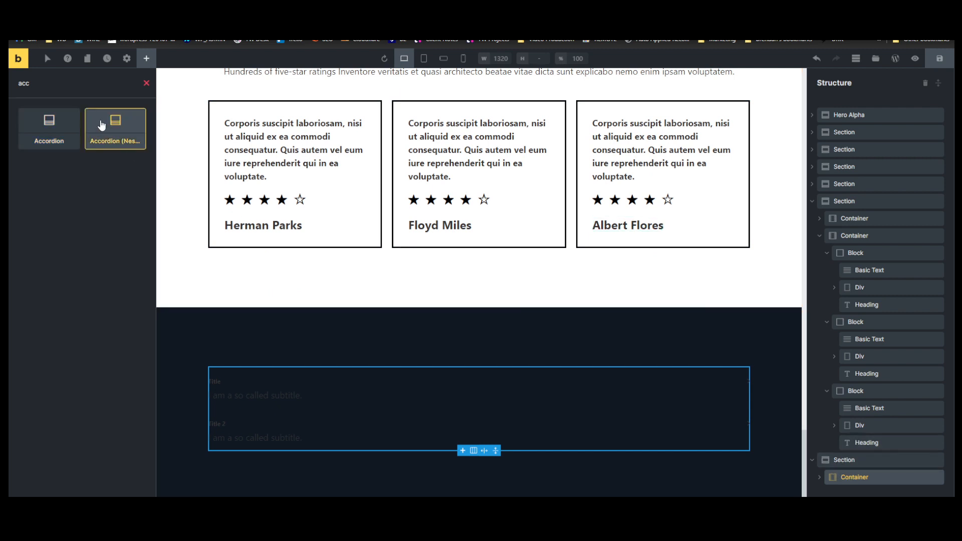
scroll(316, 435, down, 1)
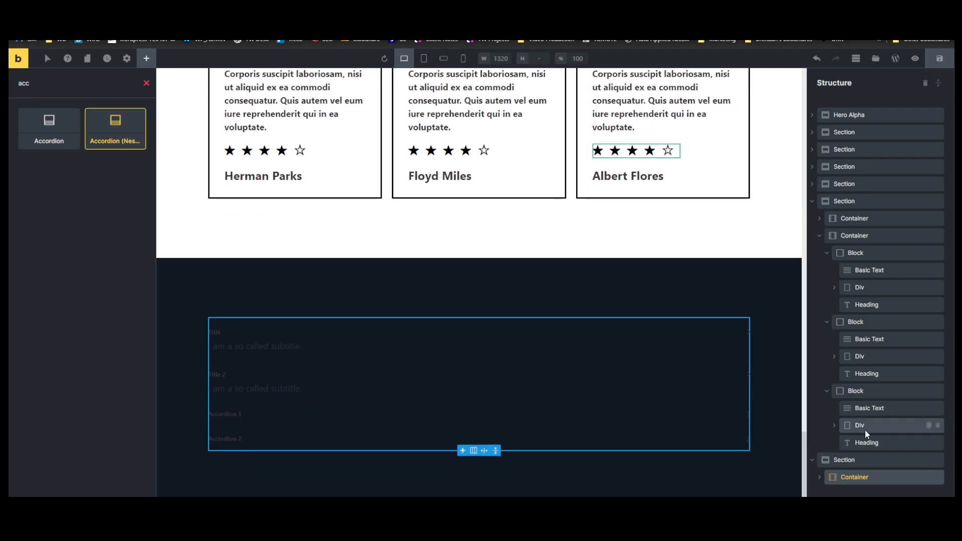
- Delete the basic Accordion from the dark section's container, keeping only the nestable one
click(849, 460)
click(831, 479)
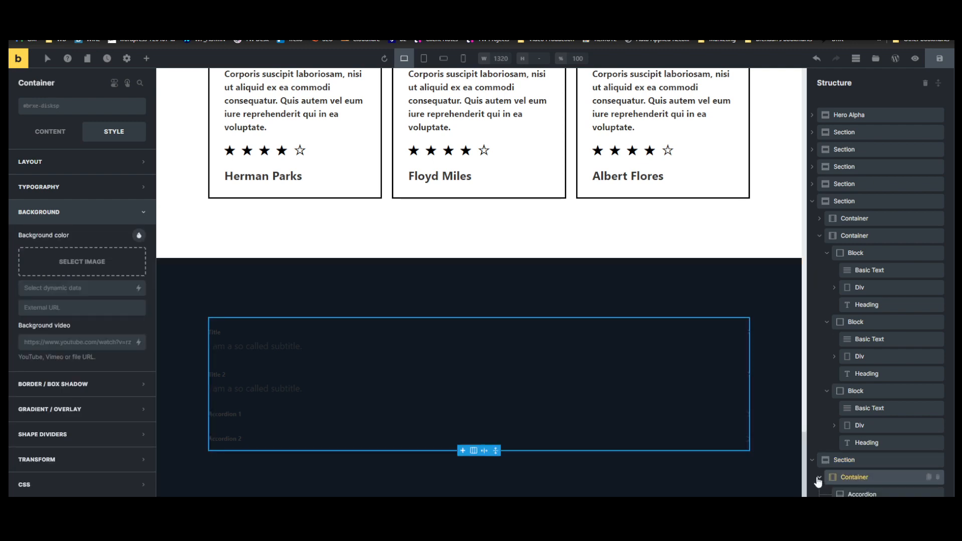
click(937, 473)
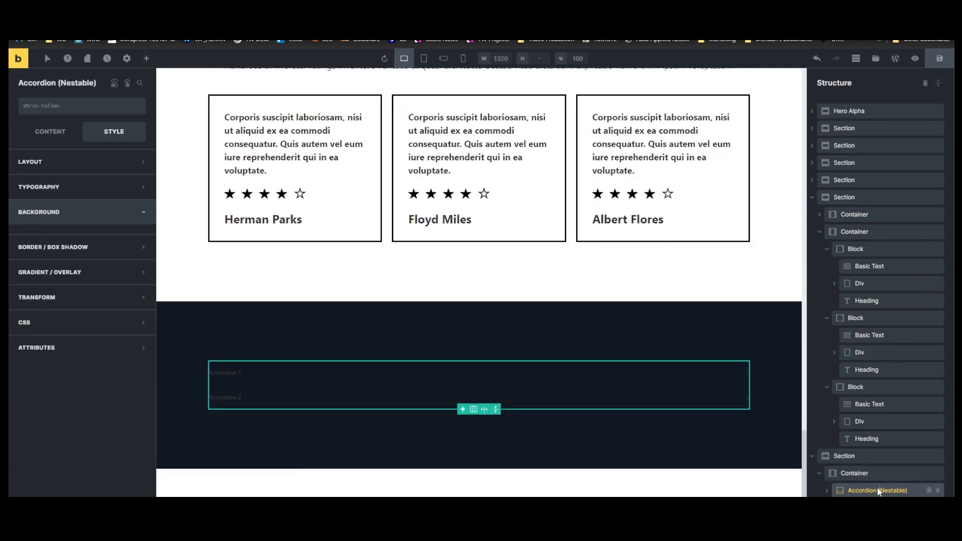
- Apply the text--white utility class to the nestable accordion
click(62, 110)
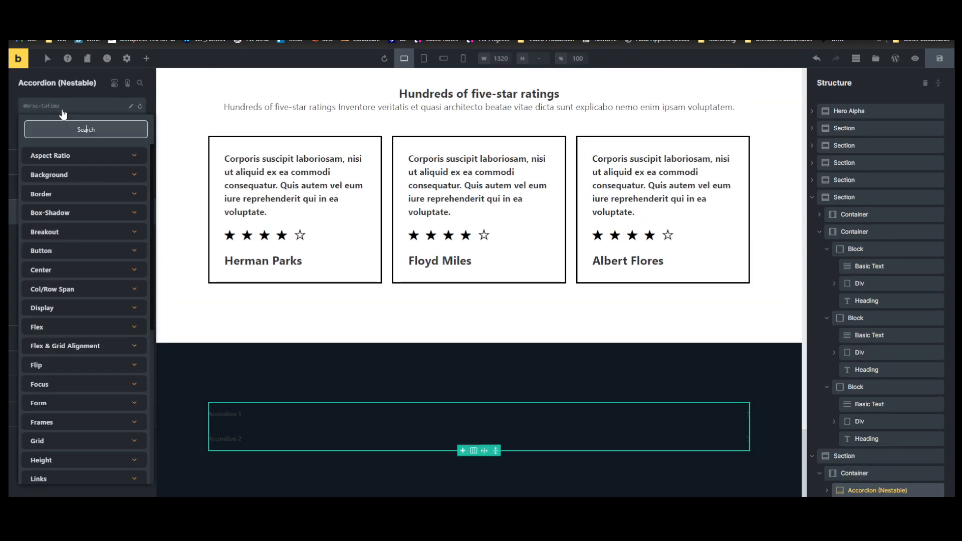
text(tex)
click(125, 335)
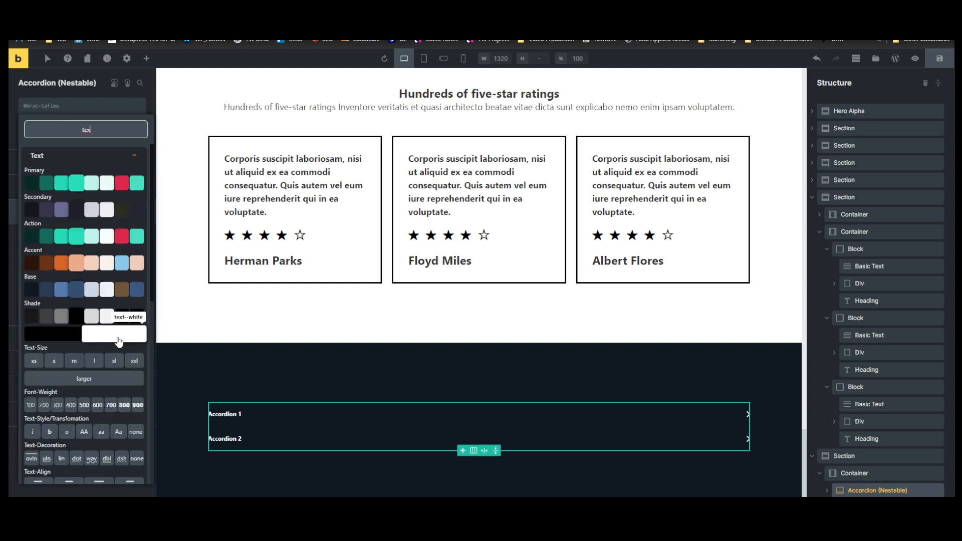
click(119, 341)
- Check the questions in the reference design and rename the first accordion item "Magni dolores eos qui ratione?"
key(alt+Tab)
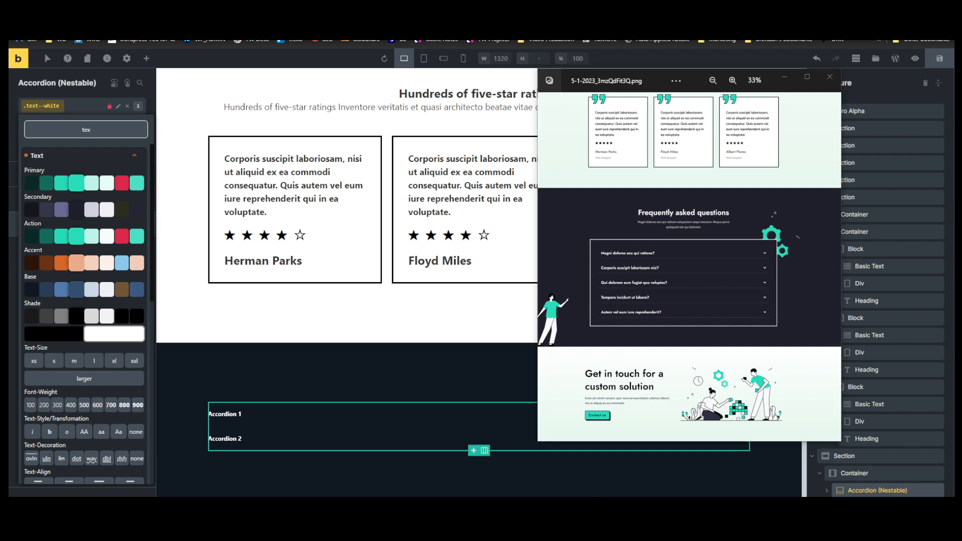
click(285, 429)
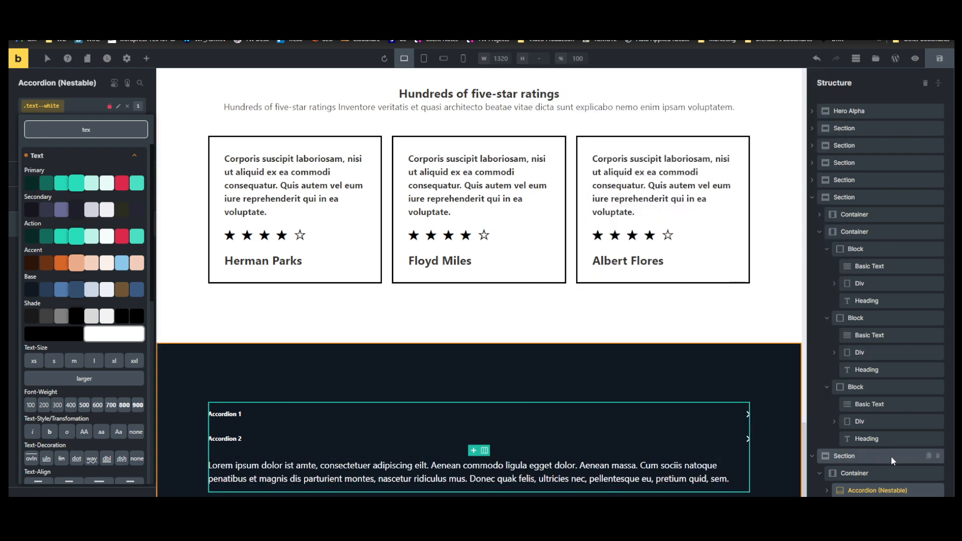
click(51, 92)
click(42, 145)
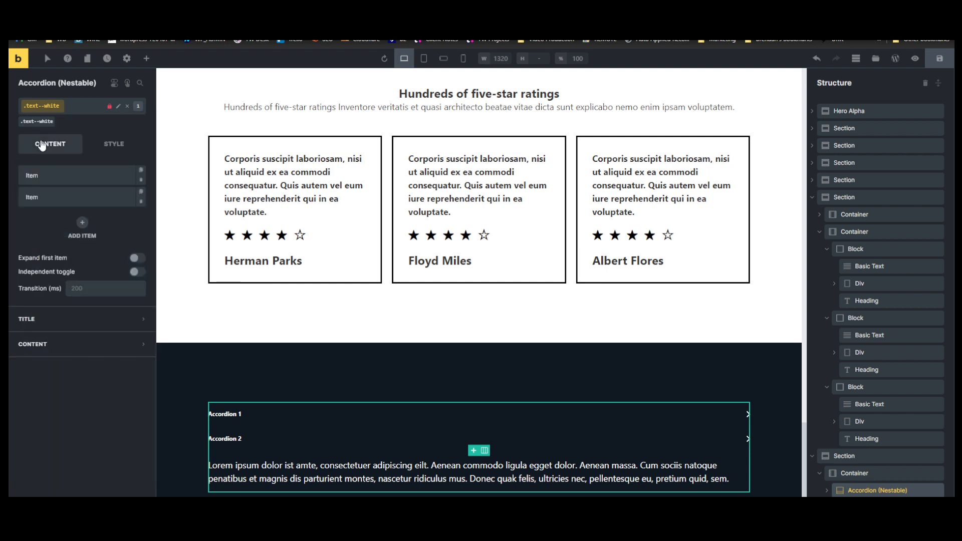
text(Magni dolores eos qui ratione?)
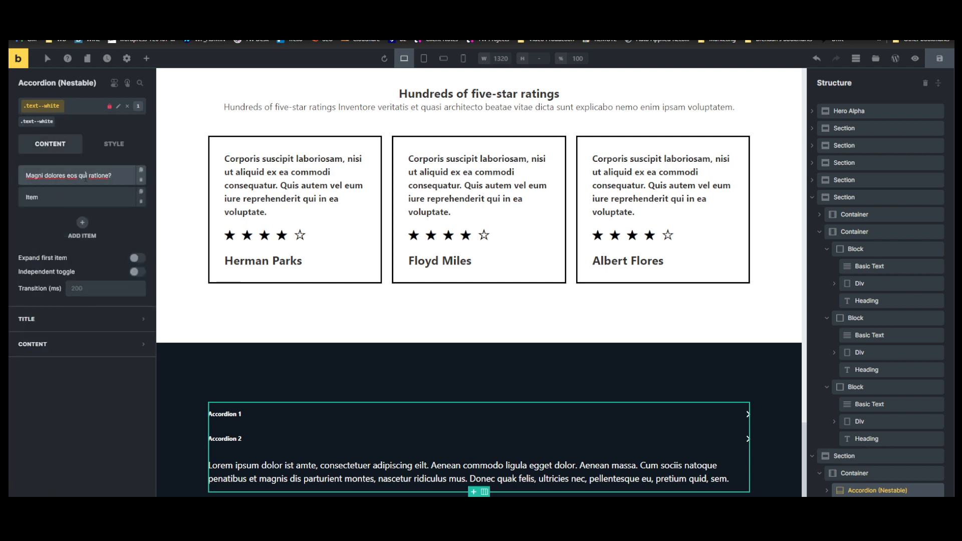
- Switch from editing the text--white class to the accordion's own settings and examine its title options and the second item's options
click(59, 320)
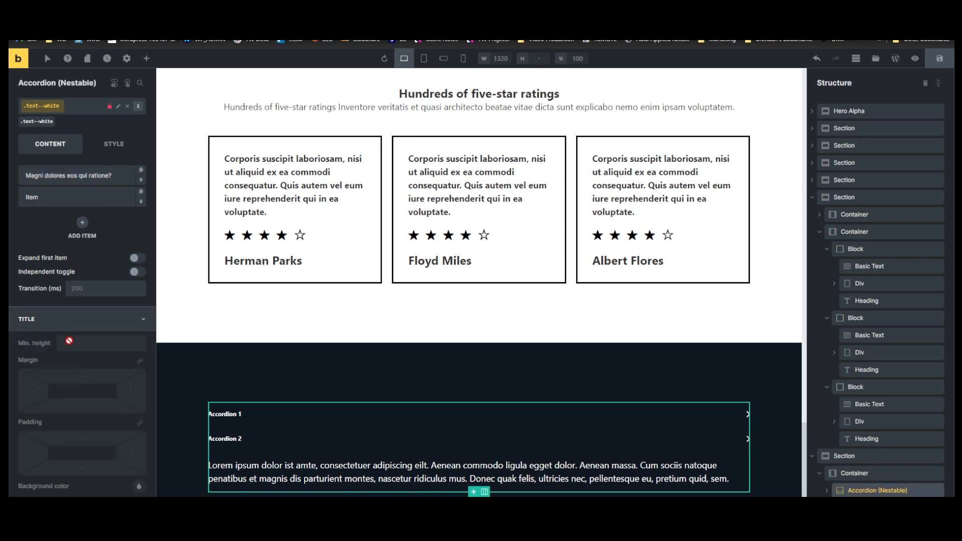
click(63, 321)
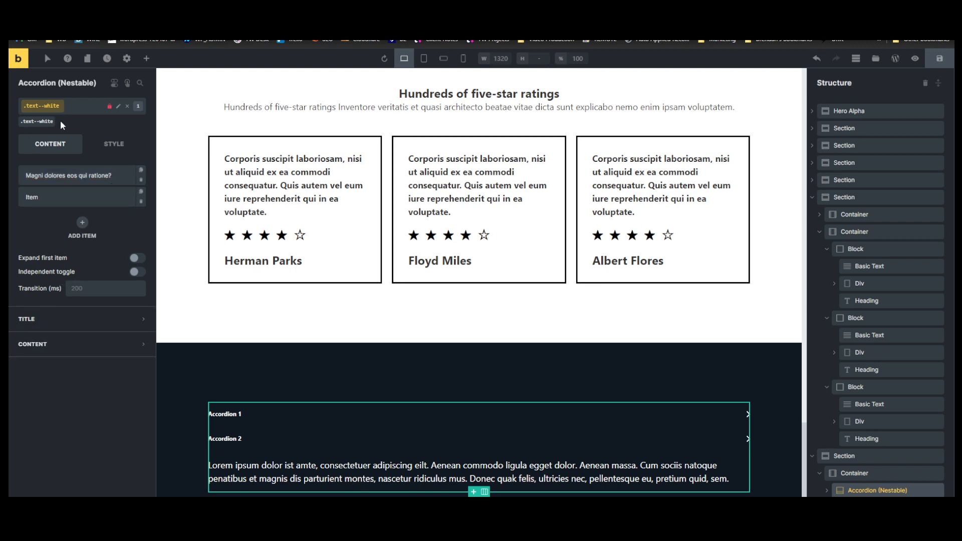
click(128, 107)
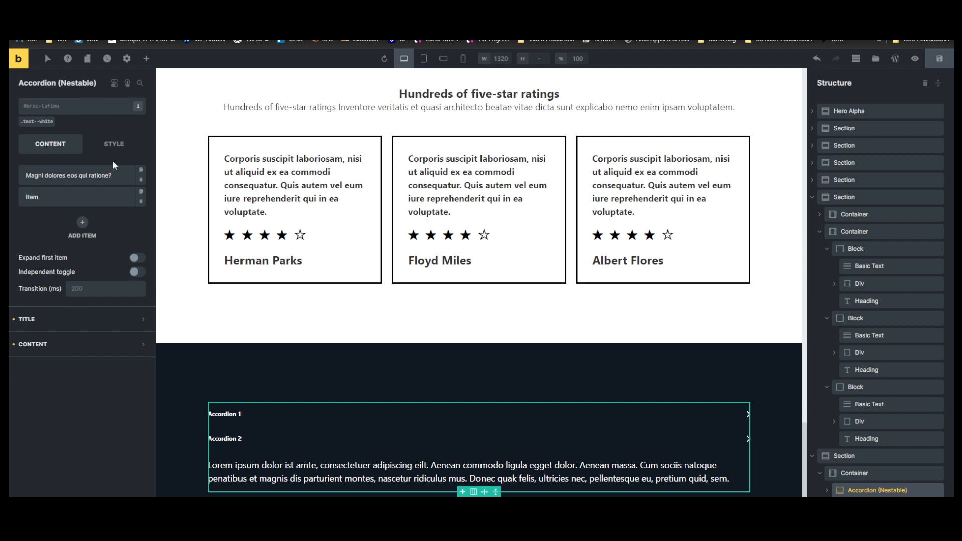
click(45, 320)
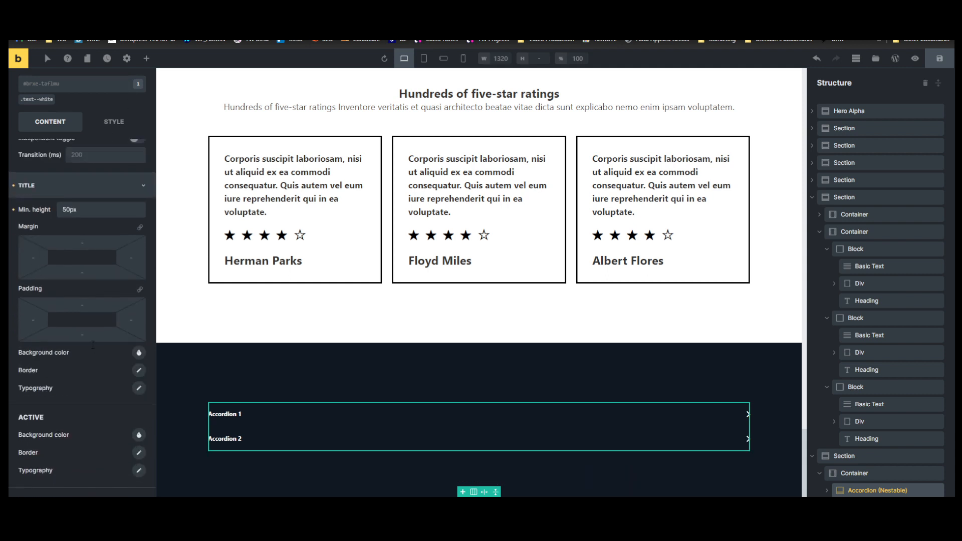
click(64, 319)
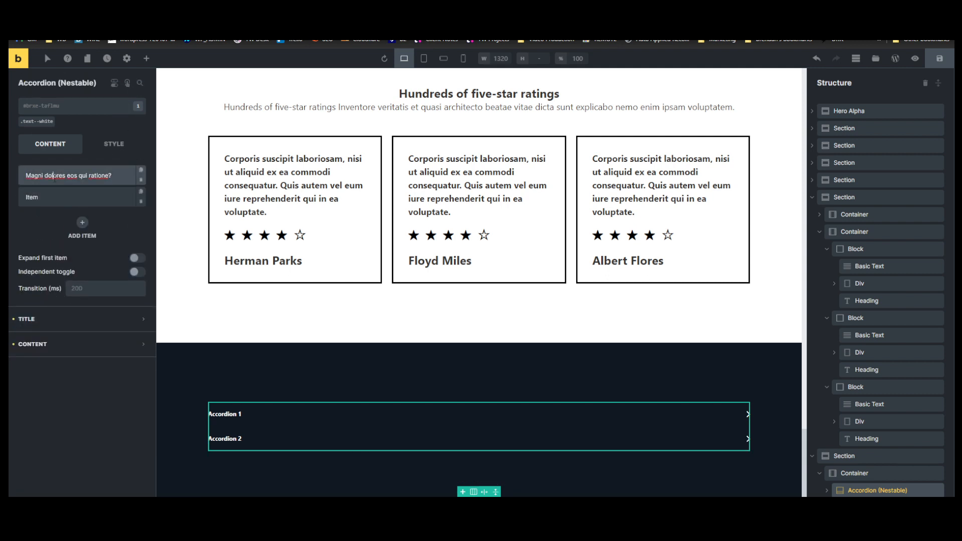
click(234, 415)
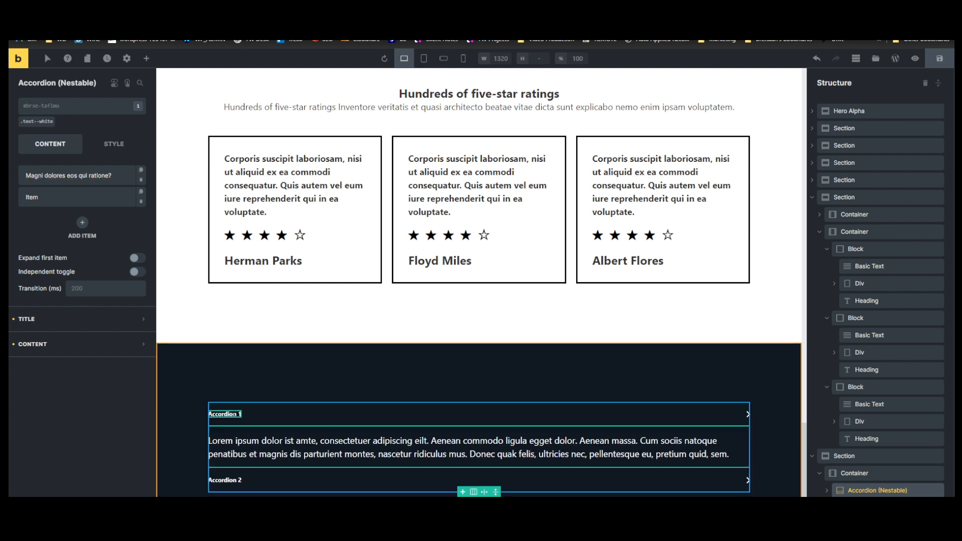
click(59, 197)
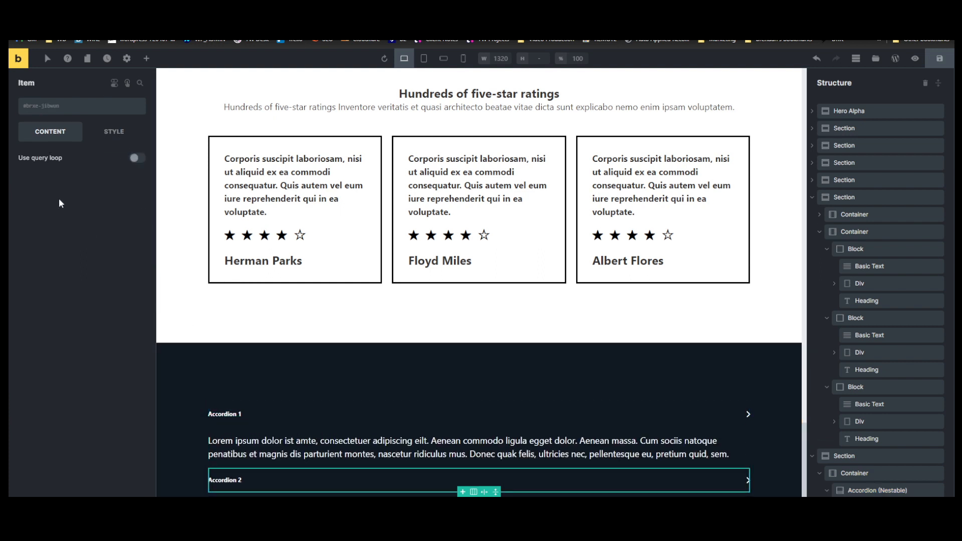
click(103, 138)
click(50, 131)
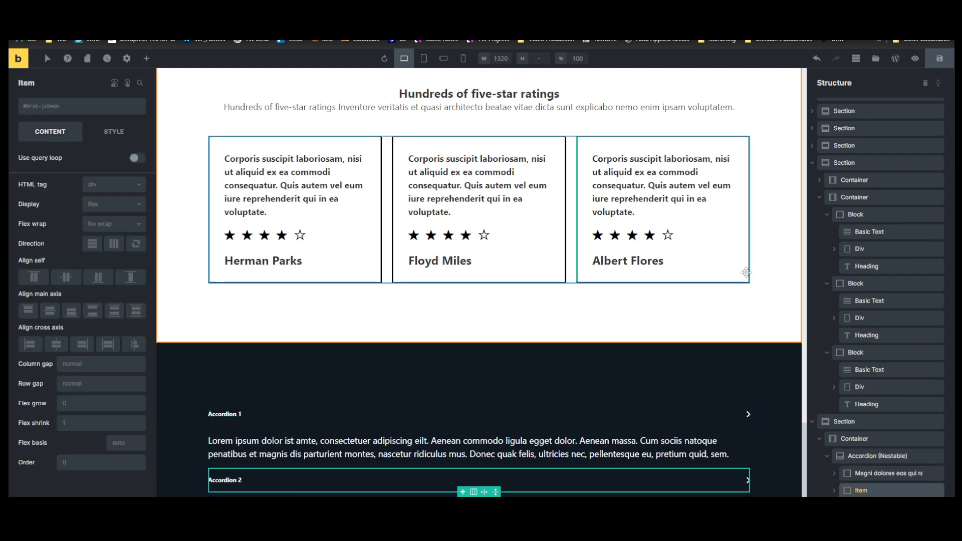
click(862, 456)
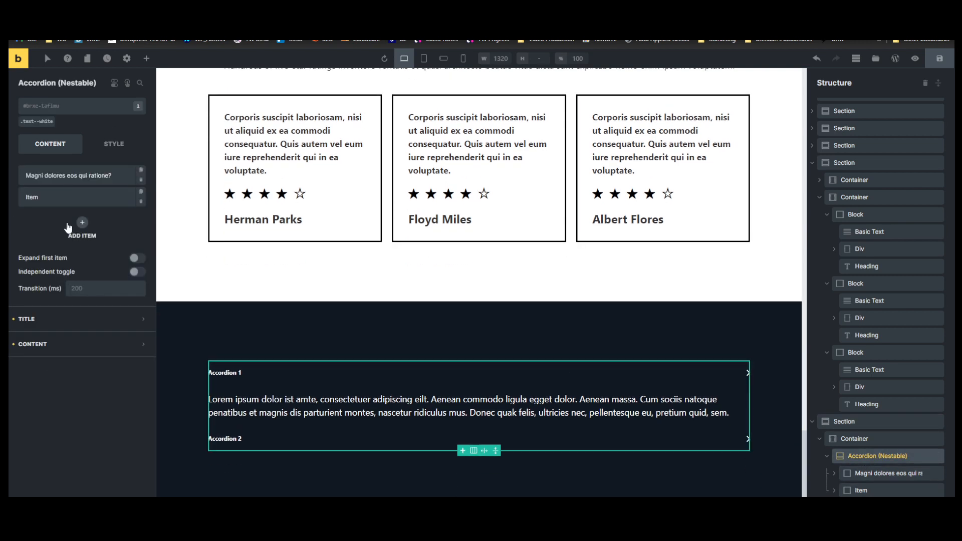
- Examine the nestable accordion's content and title styling options and the second item's layout options for a way to edit the question text
click(65, 346)
scroll(59, 349, down, 1)
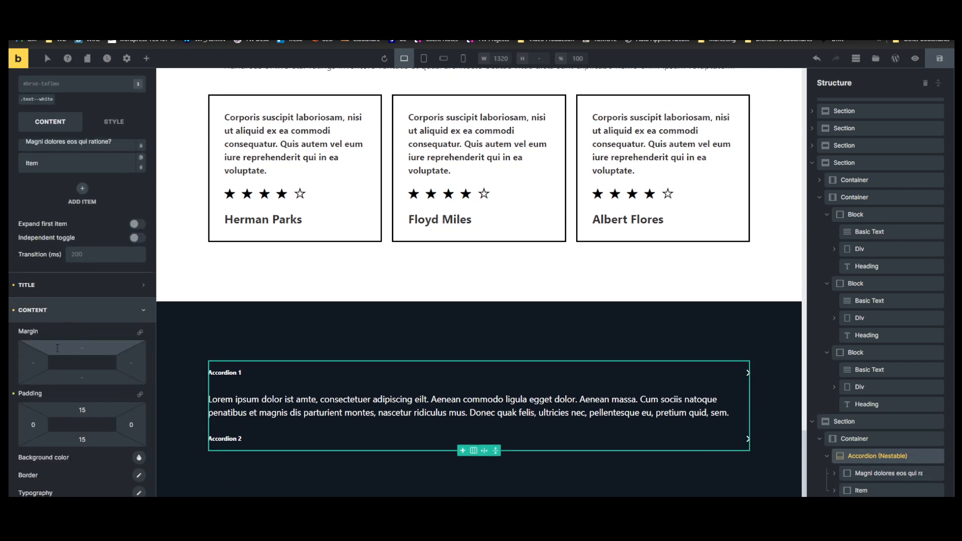
click(65, 285)
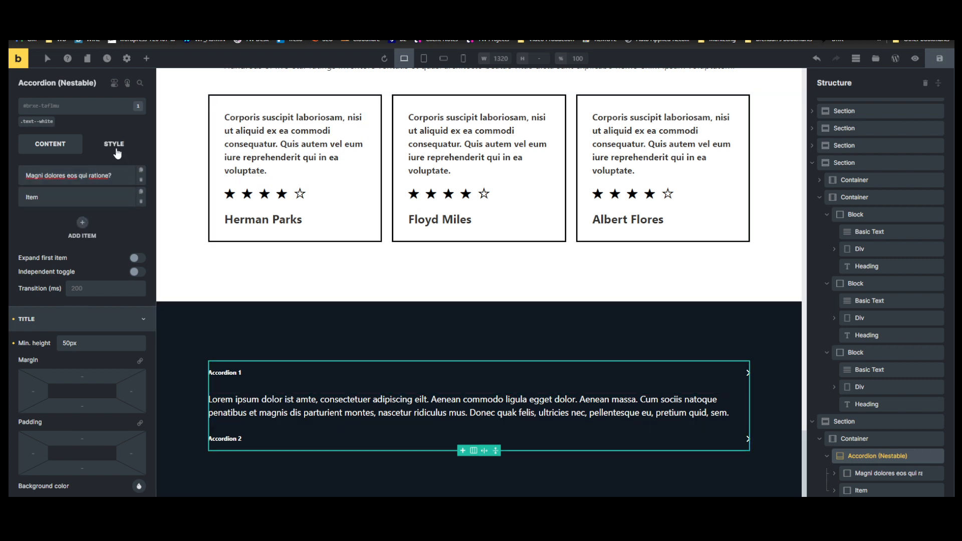
scroll(89, 267, down, 5)
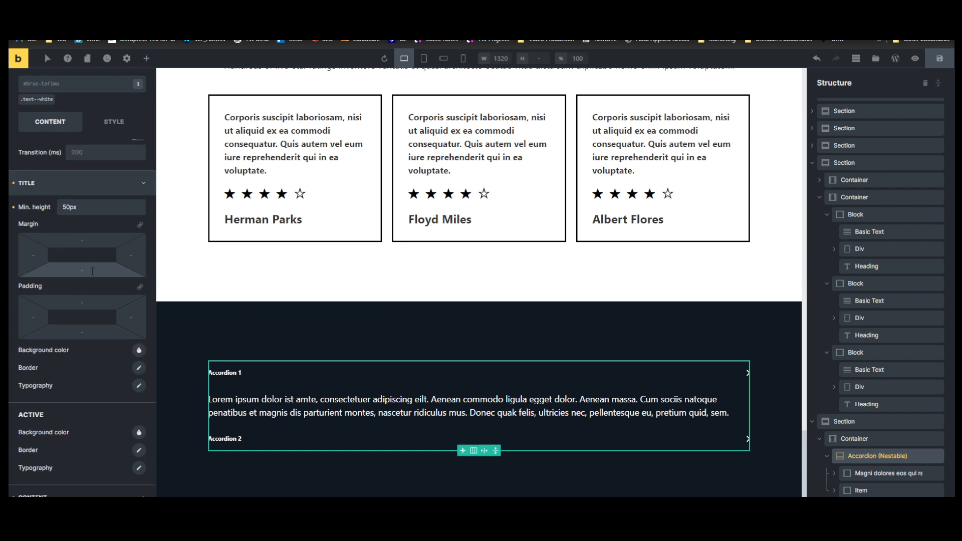
scroll(89, 266, up, 4)
scroll(89, 267, down, 3)
click(58, 496)
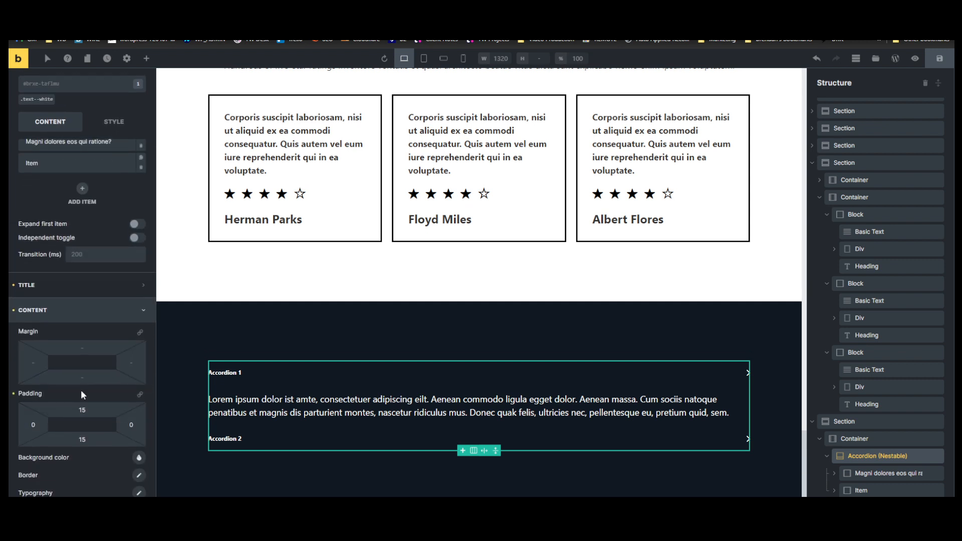
scroll(80, 390, up, 1)
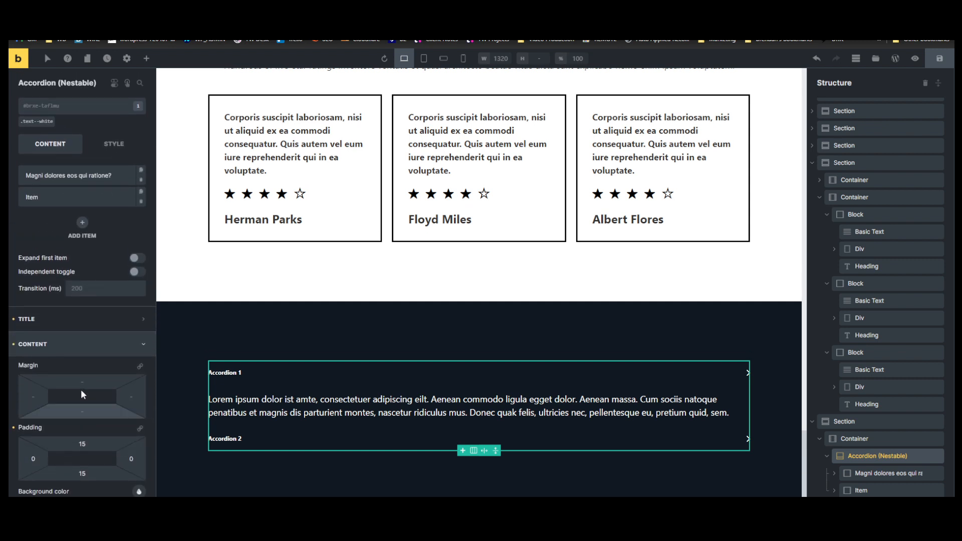
click(72, 172)
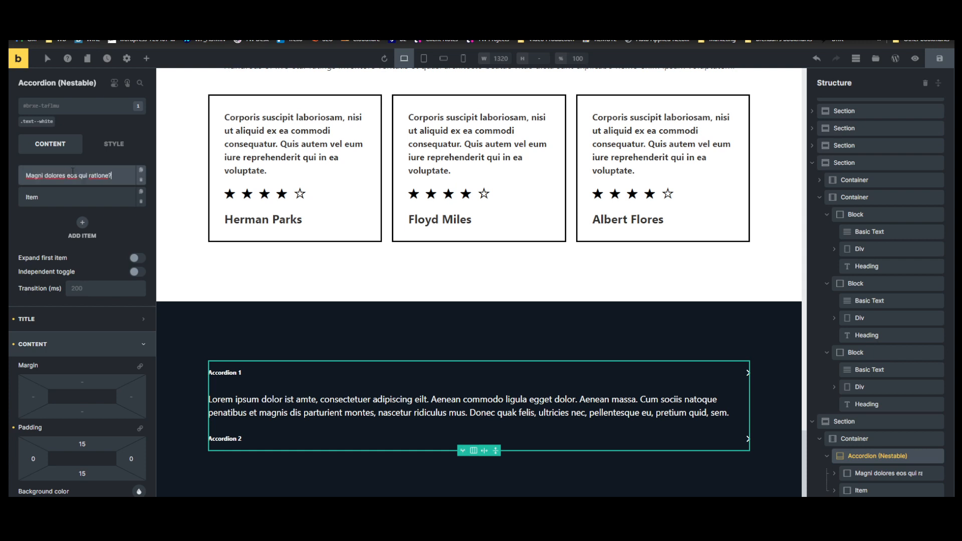
click(65, 197)
click(114, 133)
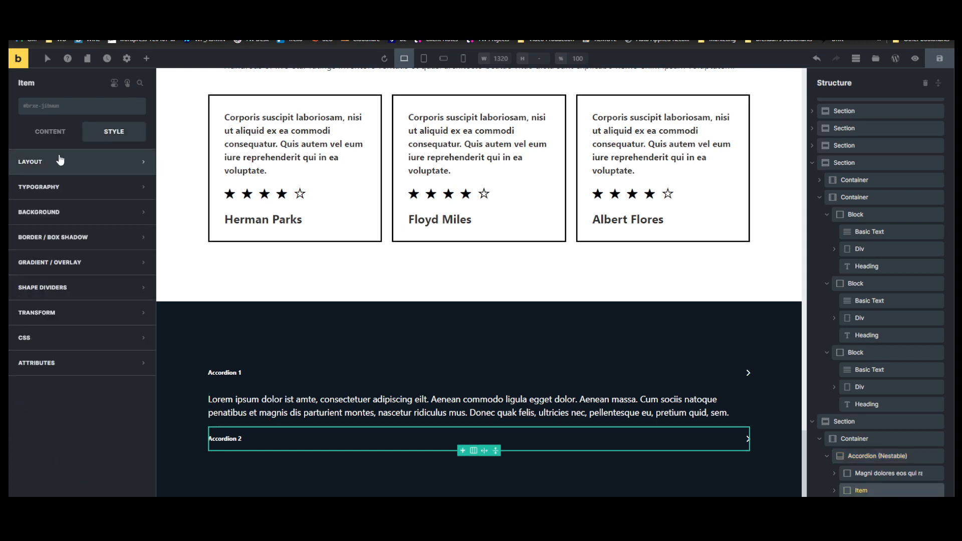
click(57, 160)
click(57, 133)
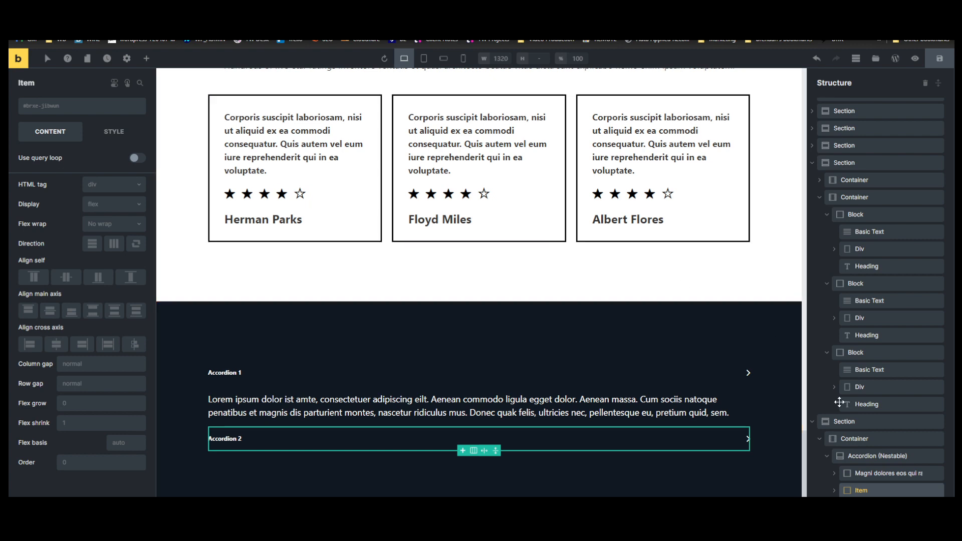
click(877, 456)
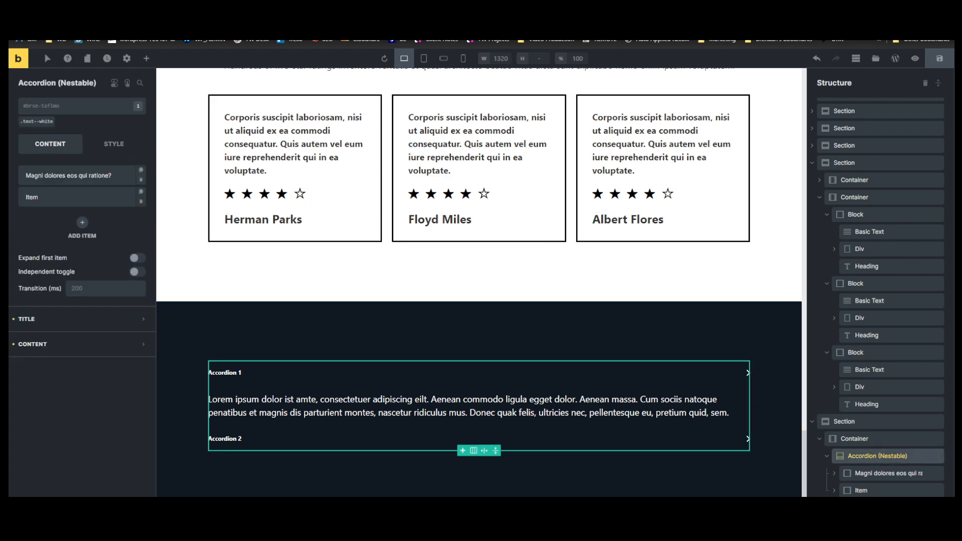
scroll(582, 273, up, 20)
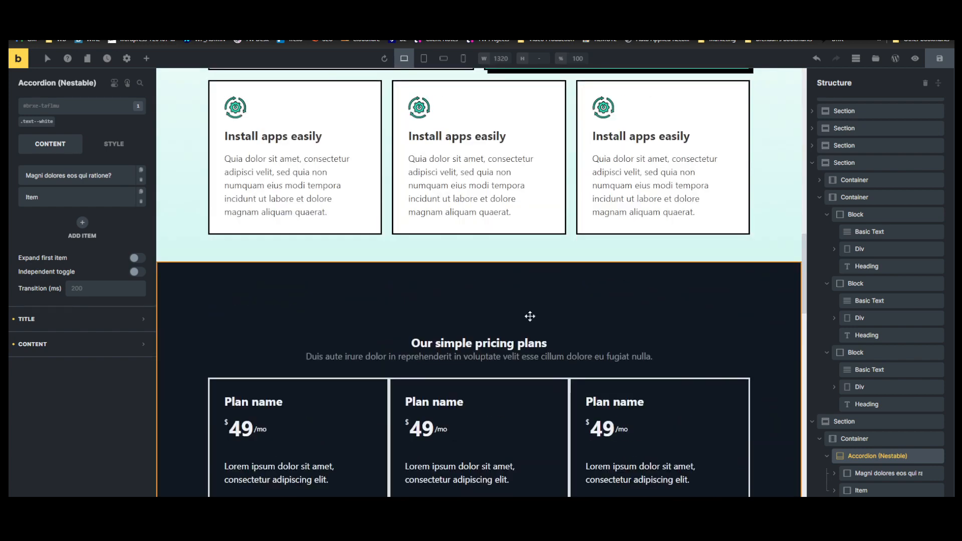
- Duplicate the pricing section's heading container and move the copy into the FAQ section, directly above the accordion's container
click(563, 341)
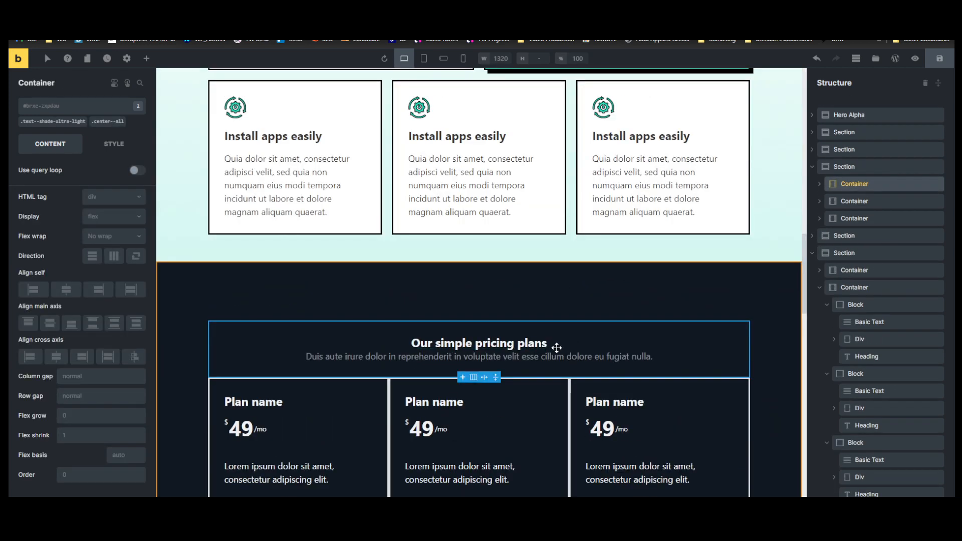
click(820, 183)
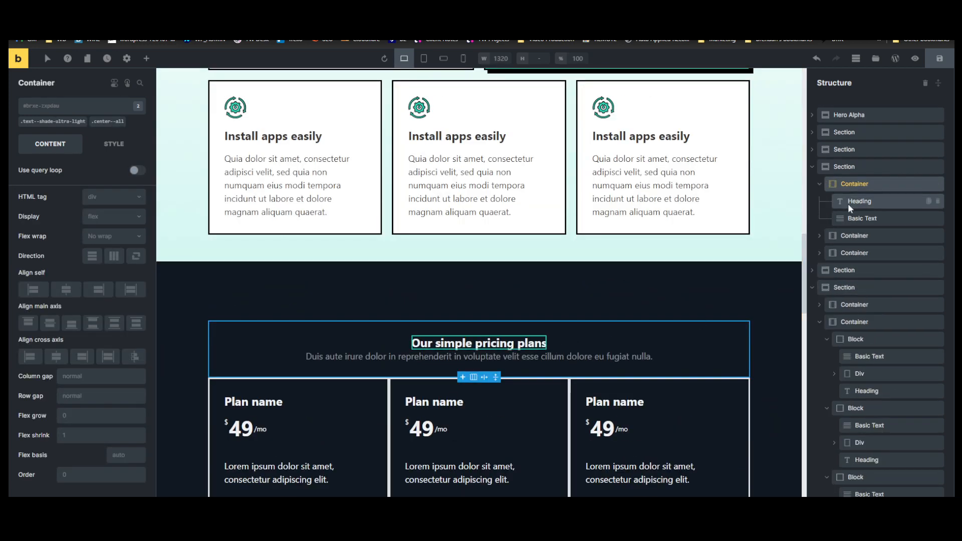
click(928, 184)
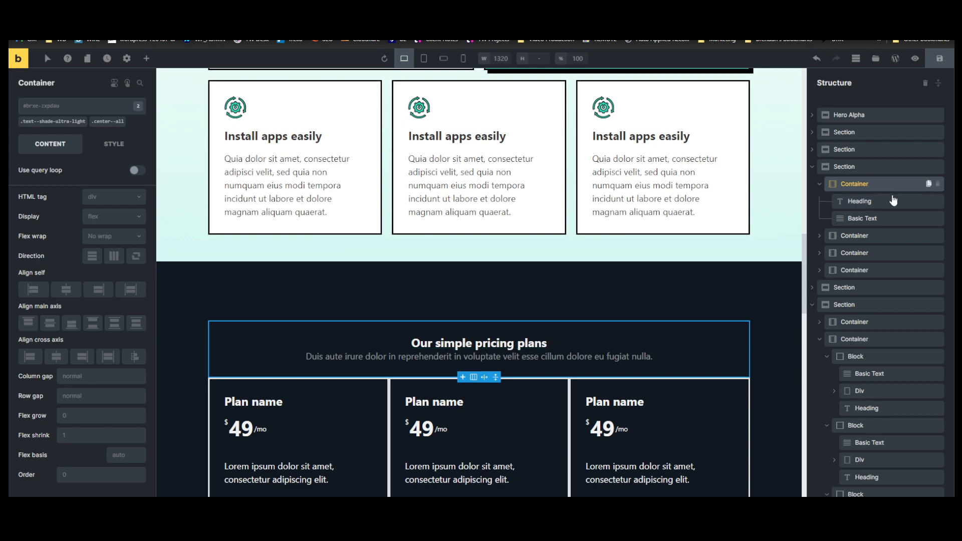
click(820, 184)
click(859, 199)
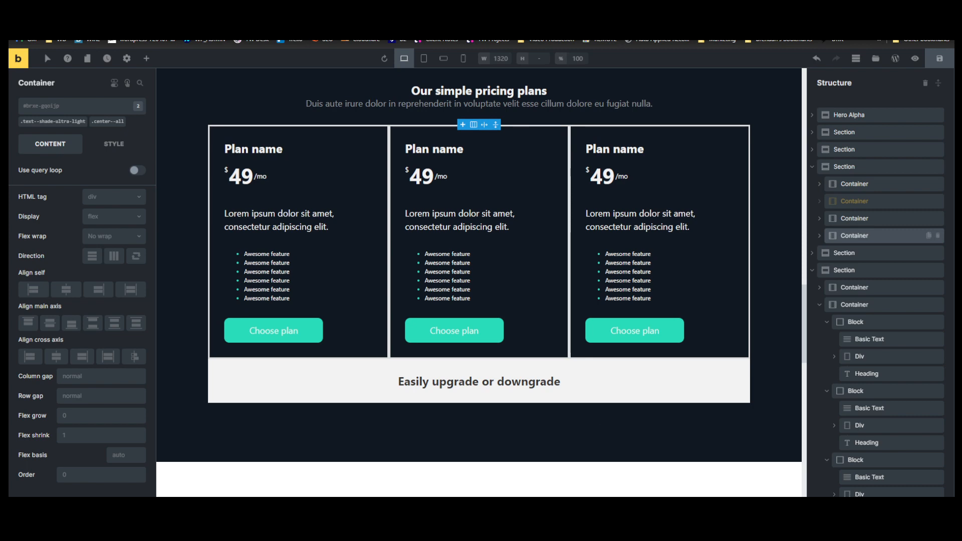
scroll(863, 492, down, 2)
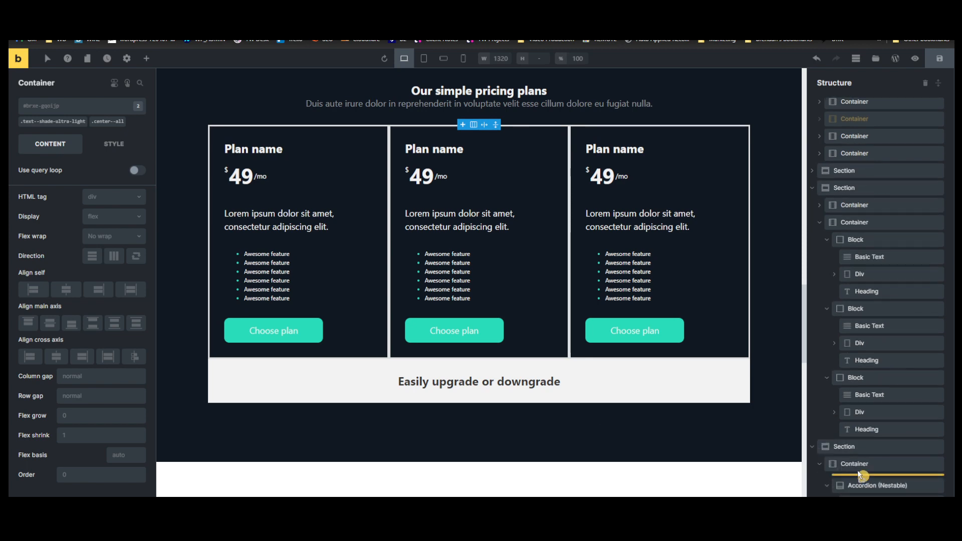
drag(857, 464, 855, 453)
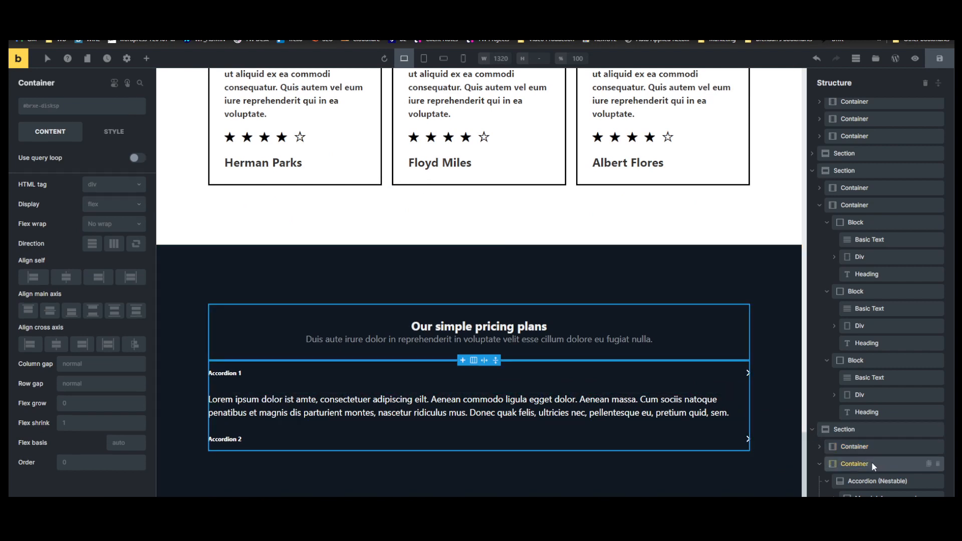
- Add a third item to the nestable accordion
click(874, 481)
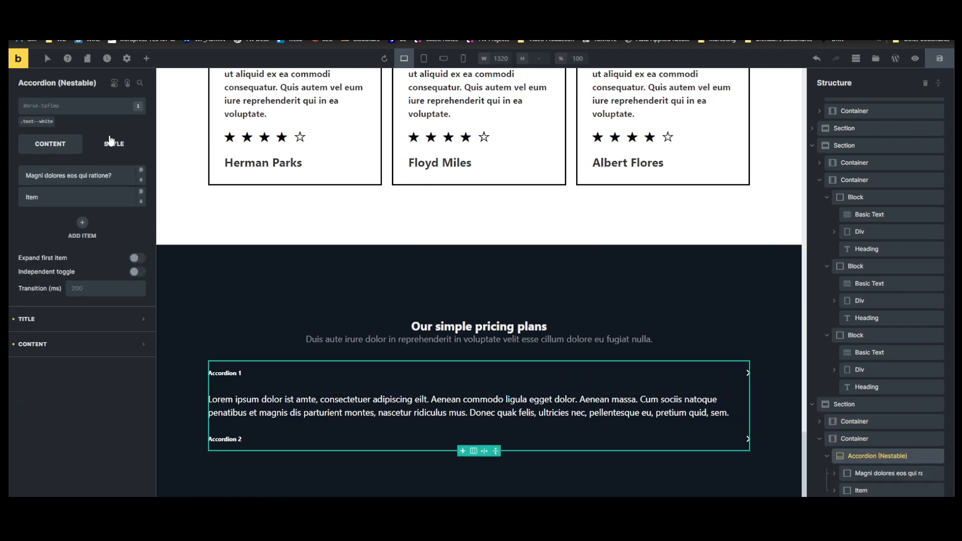
click(83, 223)
click(76, 218)
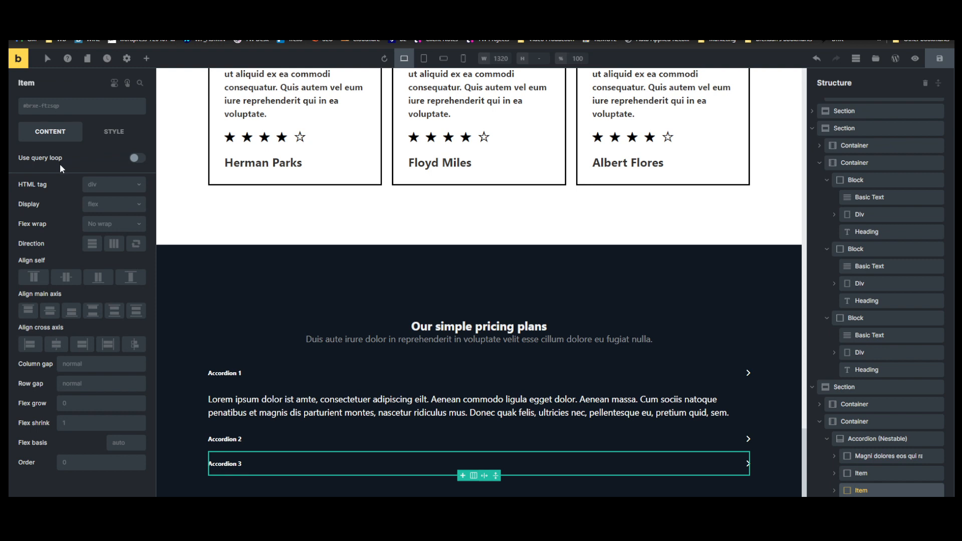
- Expand the new and first accordion items in the structure and examine the first item's Title element options for its question text
click(834, 491)
scroll(852, 451, down, 1)
click(858, 422)
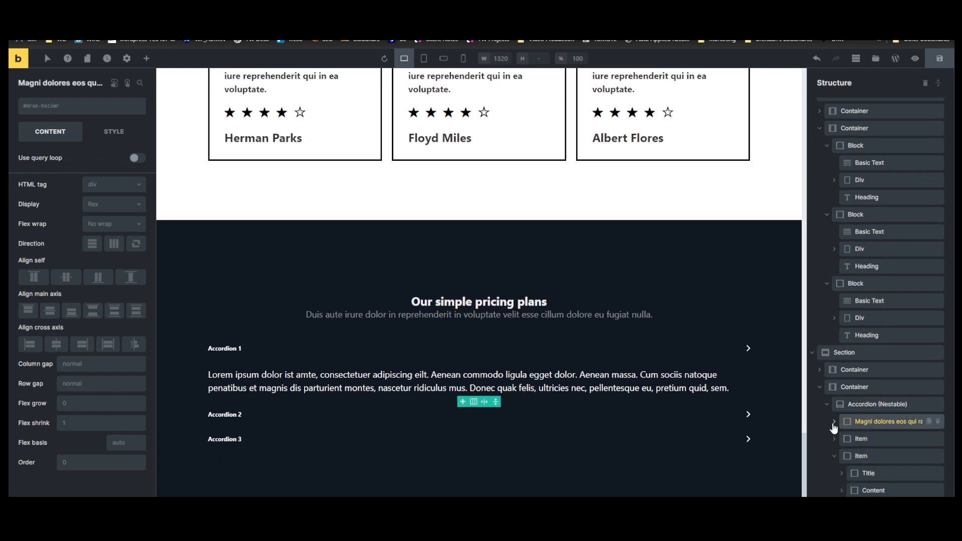
click(834, 424)
click(871, 438)
scroll(871, 438, down, 1)
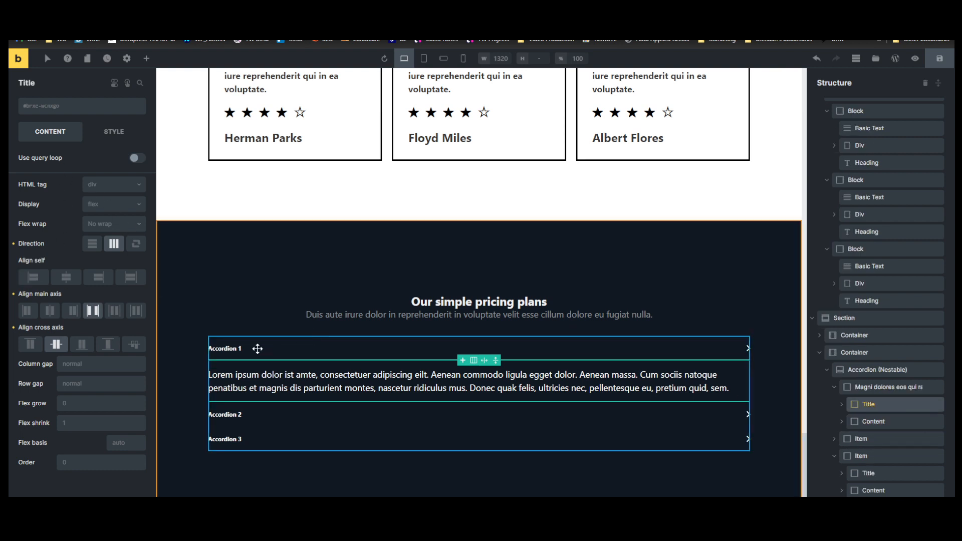
click(114, 131)
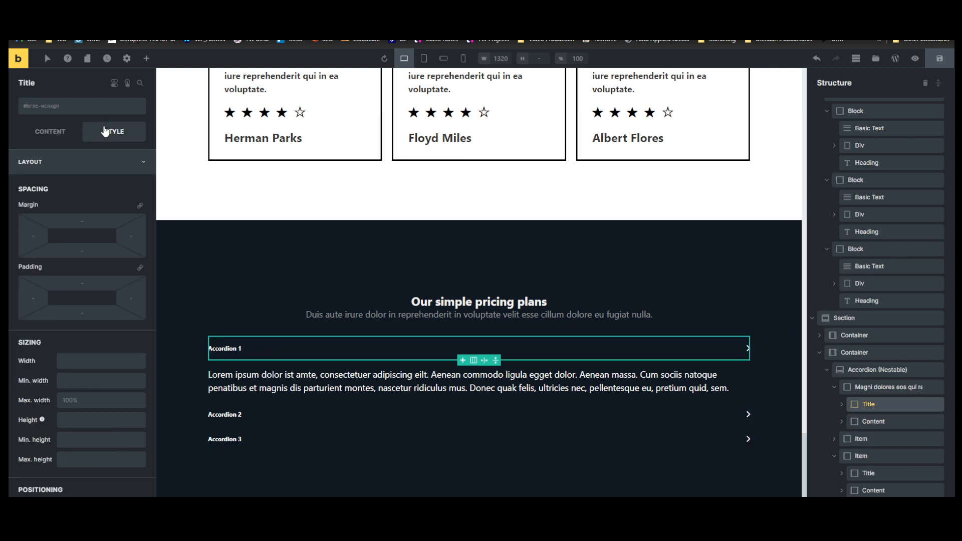
click(50, 131)
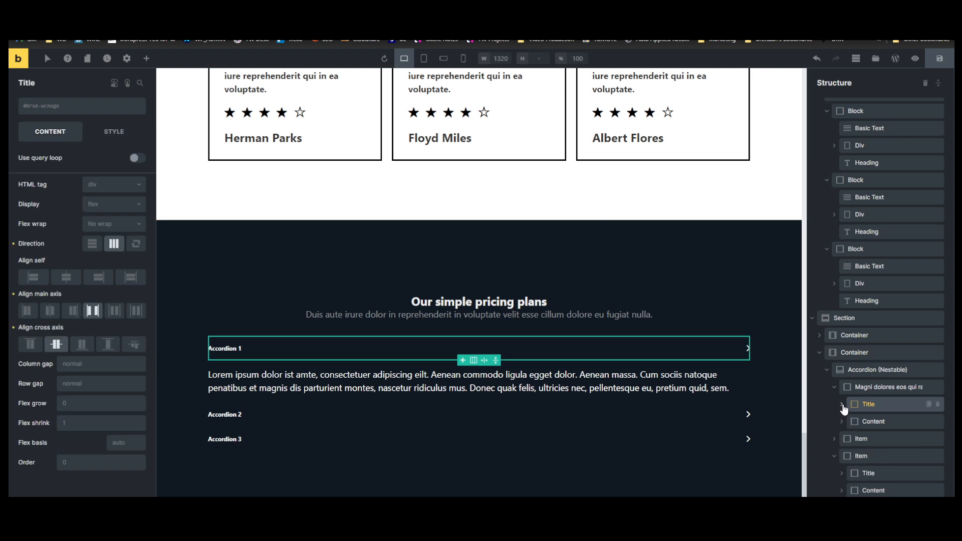
- Set the heading inside the first accordion item's title to "Magni dolores eos qui ratione?" with the h3 tag
click(841, 404)
click(881, 423)
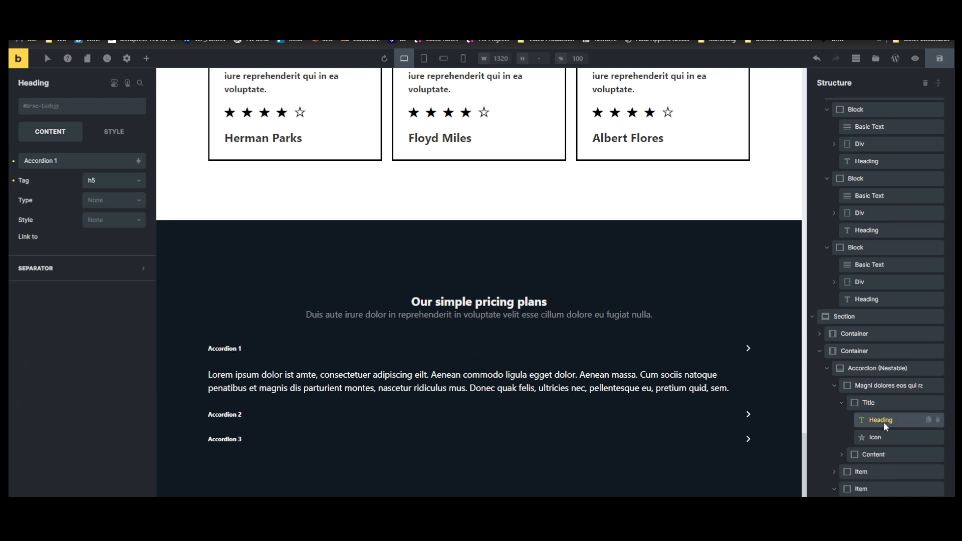
drag(59, 161, 11, 163)
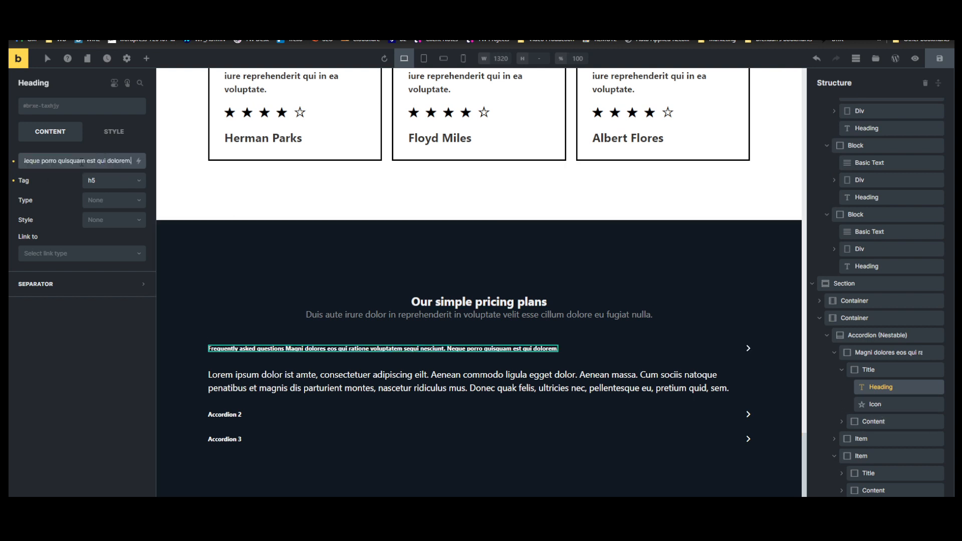
text(.)
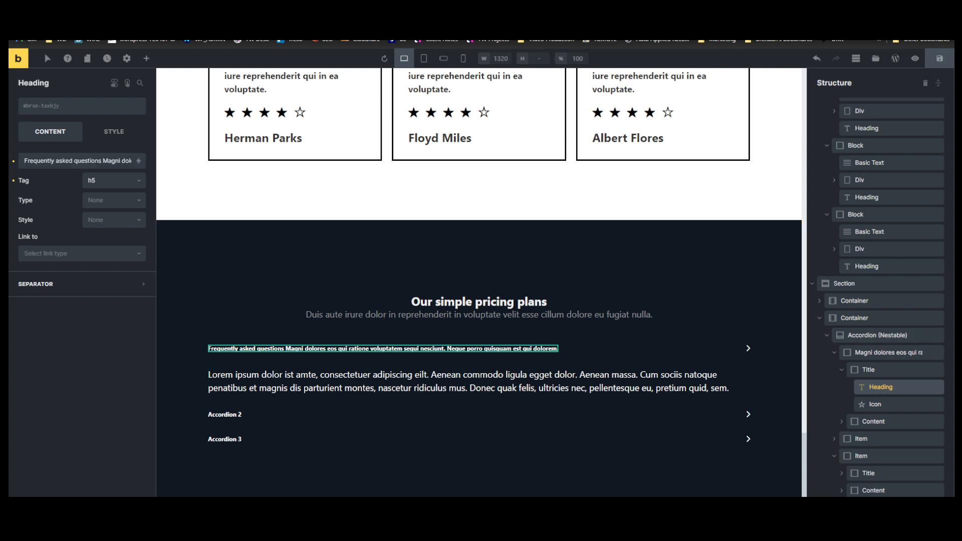
triple_click(75, 161)
text(Magni dolores eos qui ratione?)
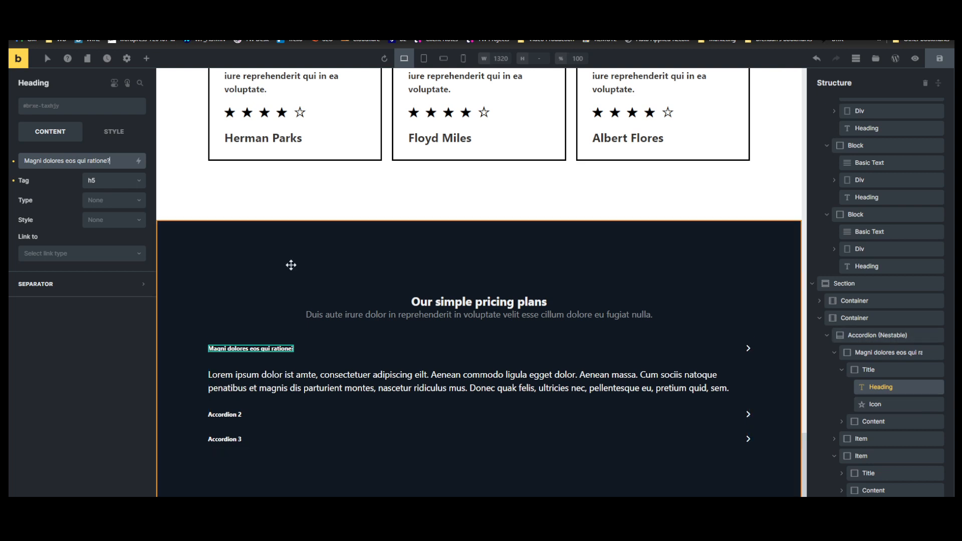
click(110, 180)
click(96, 228)
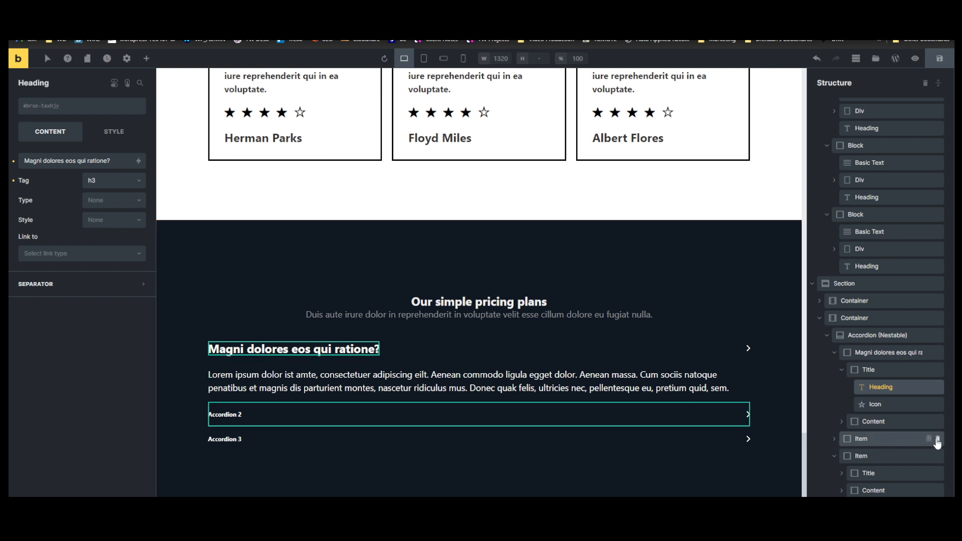
- Delete the two remaining default items from the accordion, keeping only the "Magni dolores eos qui ratione?" item
click(937, 439)
click(883, 386)
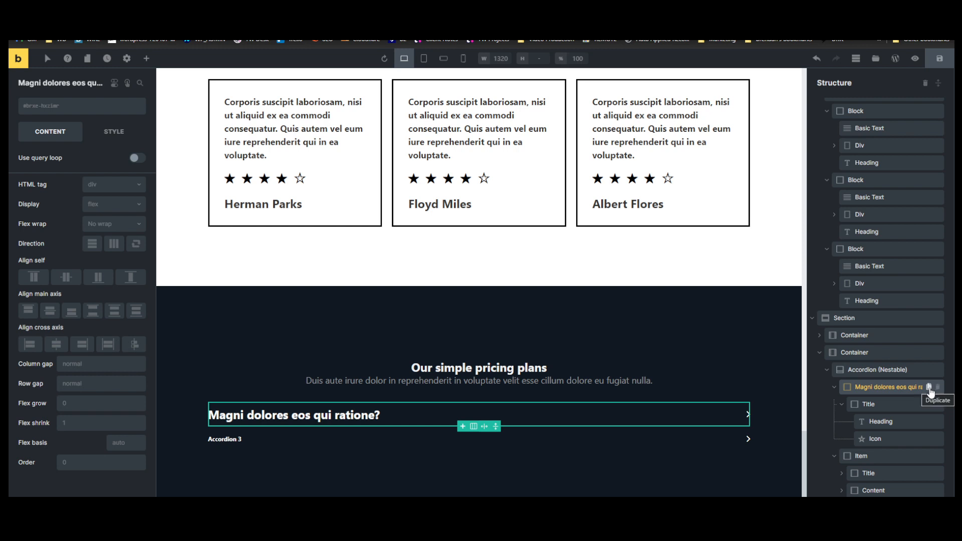
click(937, 457)
- Duplicate the "Magni dolores eos qui ratione?" accordion item twice to make three items
click(882, 442)
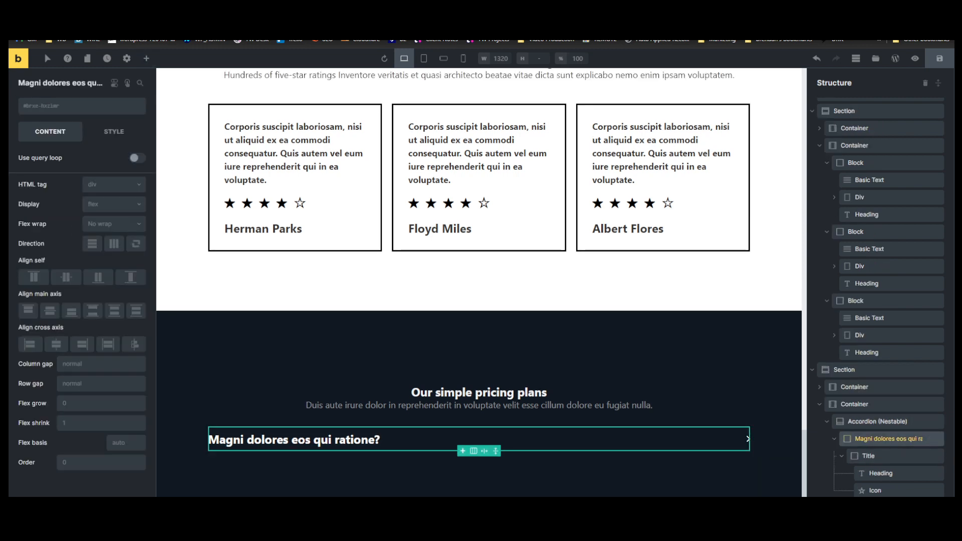
click(111, 132)
click(882, 439)
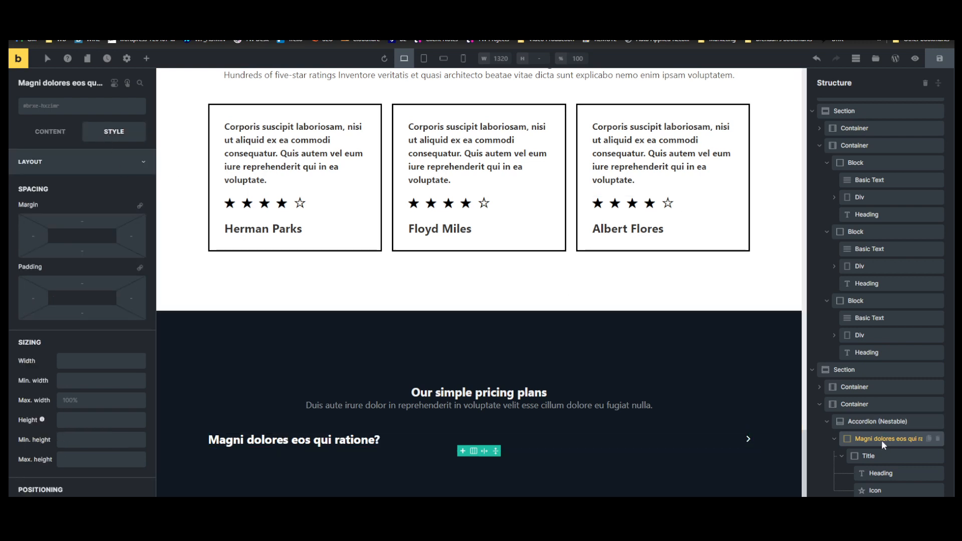
key(ctrl+d)
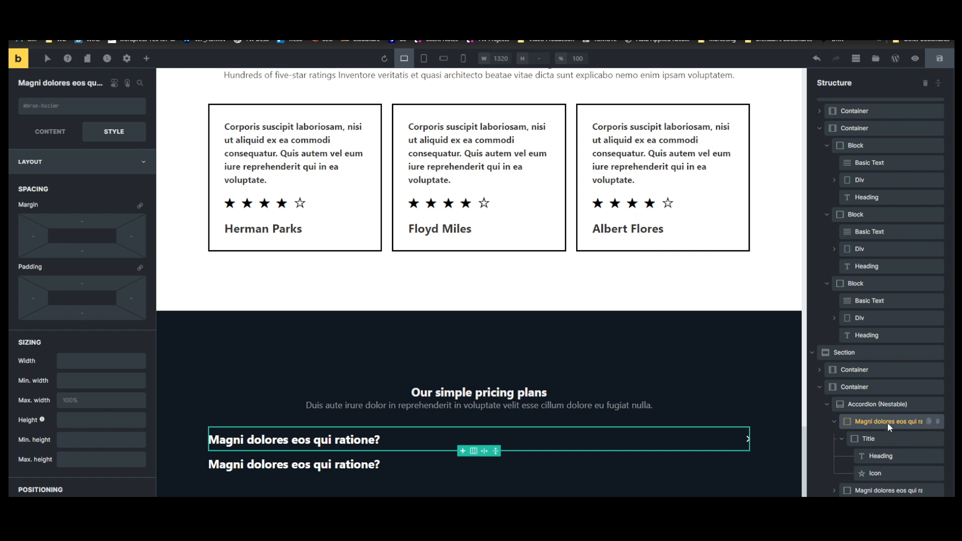
click(888, 422)
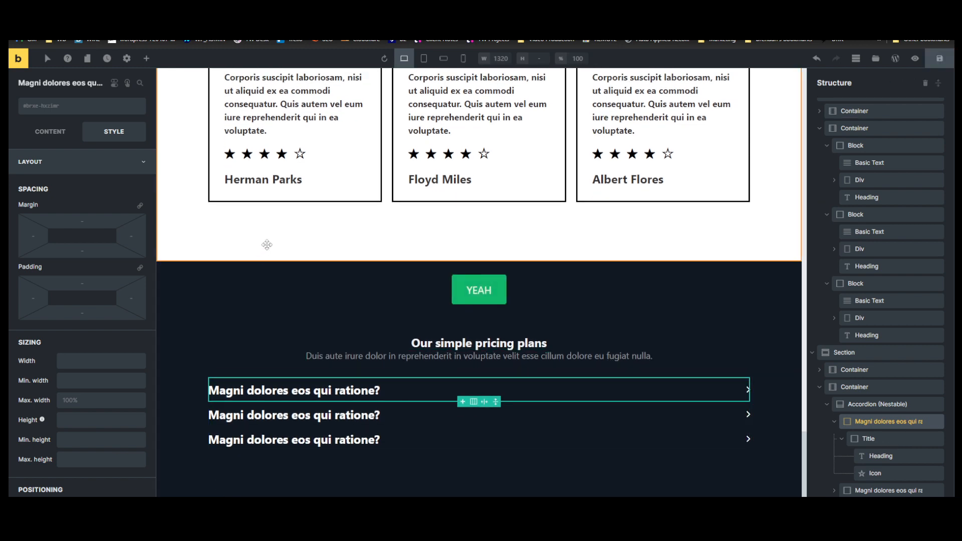
- Set the second accordion item's title heading to "Corporis suscipit laboriosam nisi?"
click(299, 285)
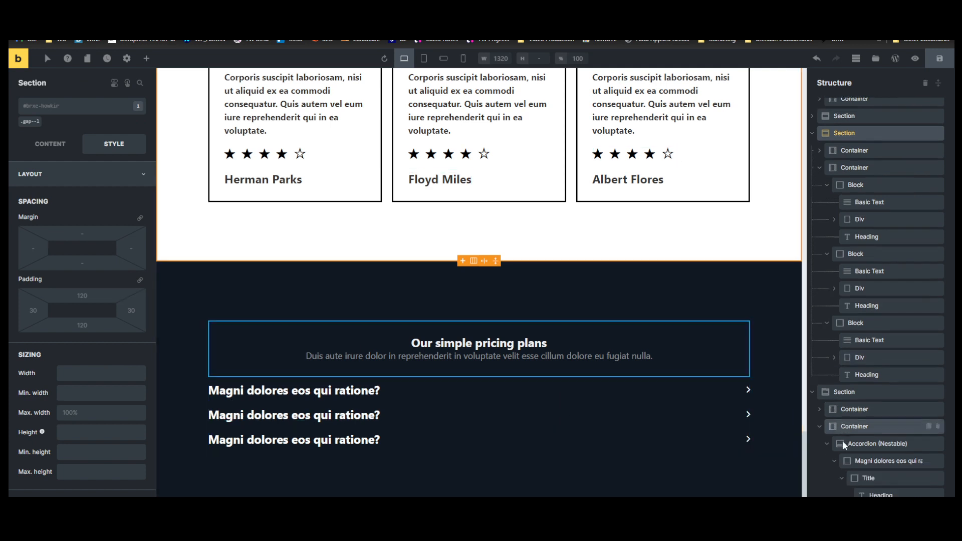
scroll(846, 440, down, 3)
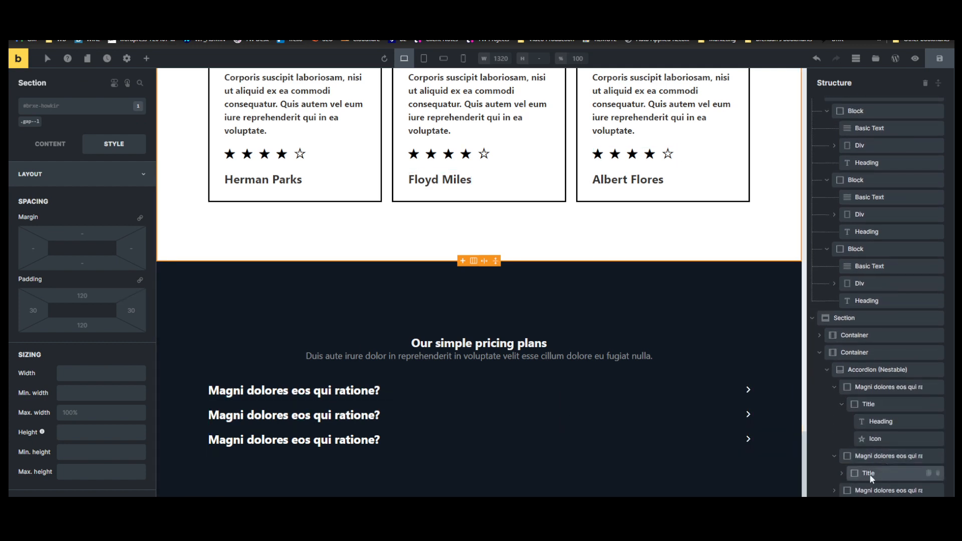
click(842, 474)
scroll(877, 461, down, 2)
click(893, 459)
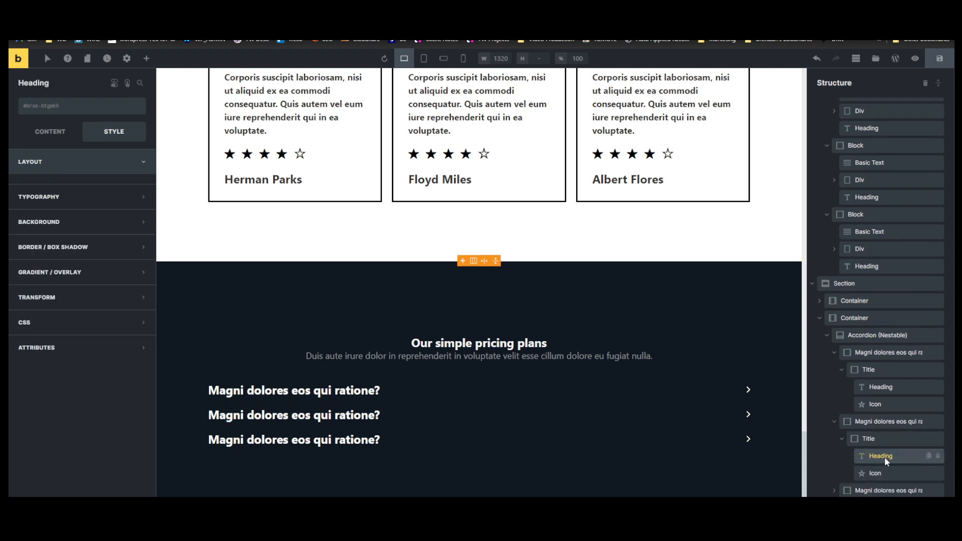
click(52, 132)
triple_click(68, 161)
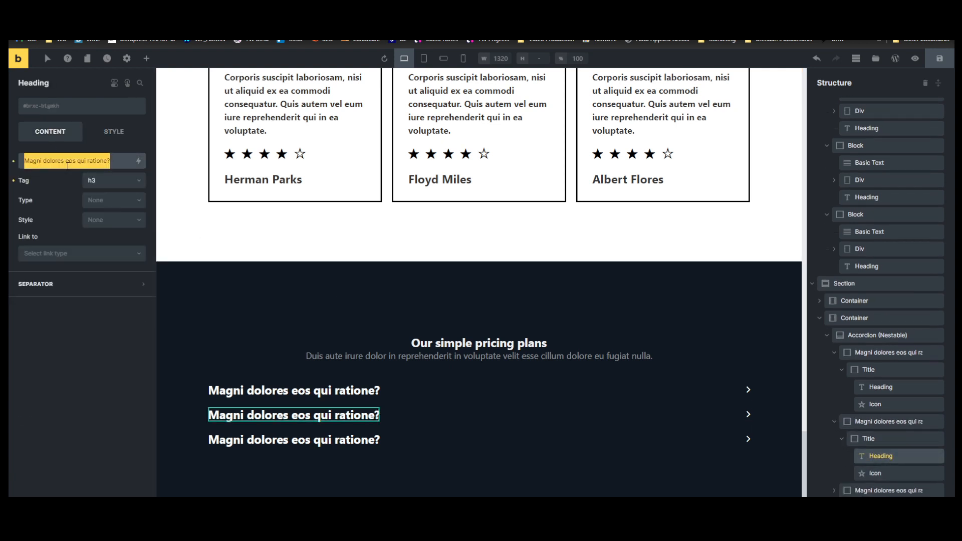
text(Corporis suscipit laboriosam nisi?)
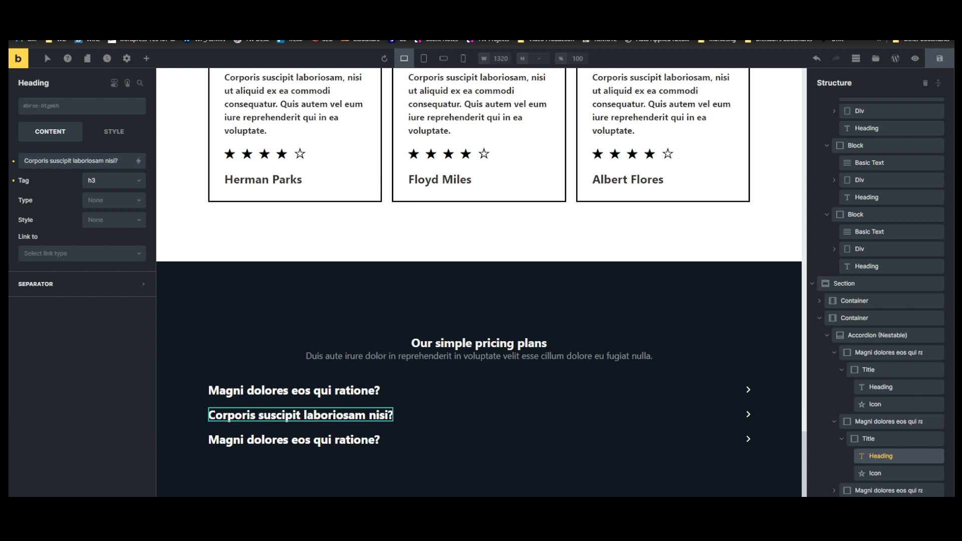
- Set the third accordion item's title heading to "Qui dolorem eum fugiat quo voluptas?"
scroll(858, 488, down, 1)
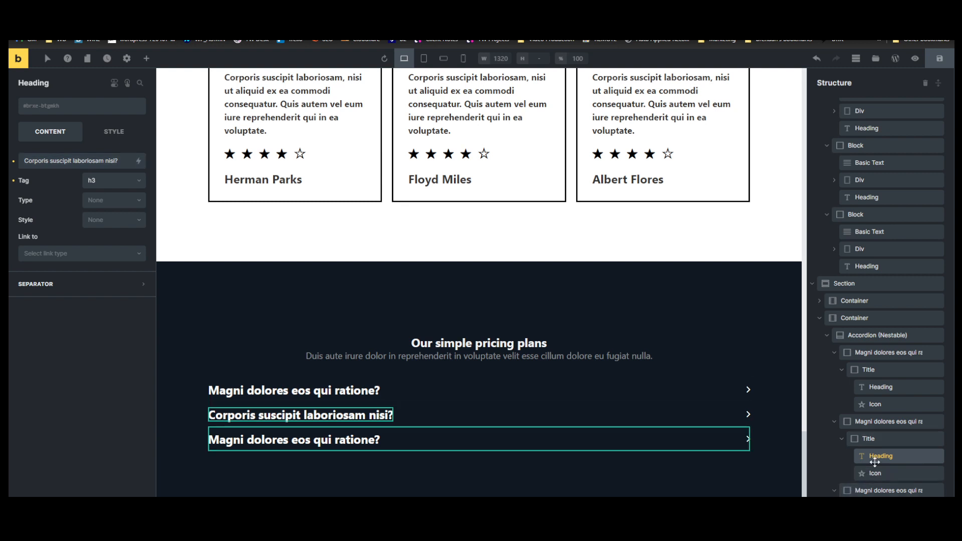
click(842, 490)
scroll(888, 473, down, 2)
click(888, 473)
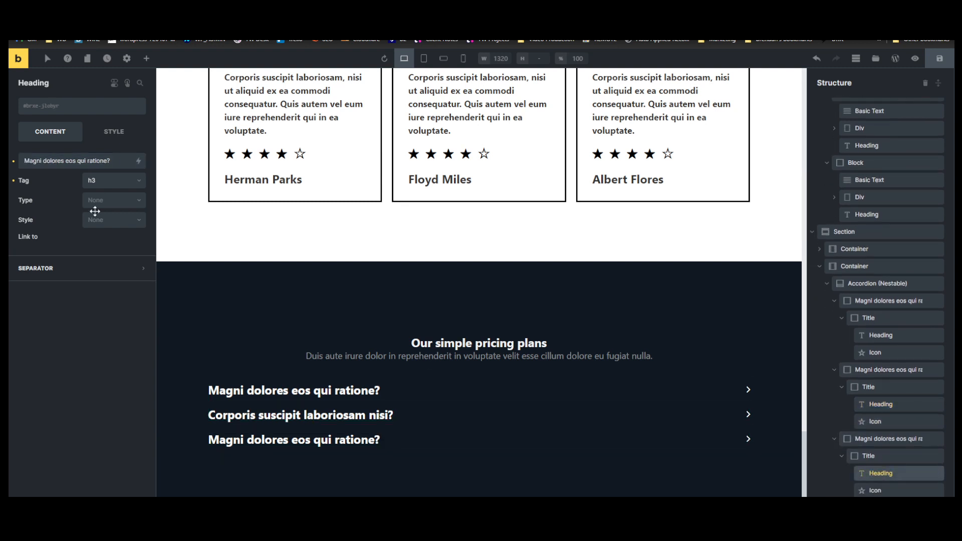
key(ctrl+a)
text(Qui dolorem eum fugiat quo voluptas?)
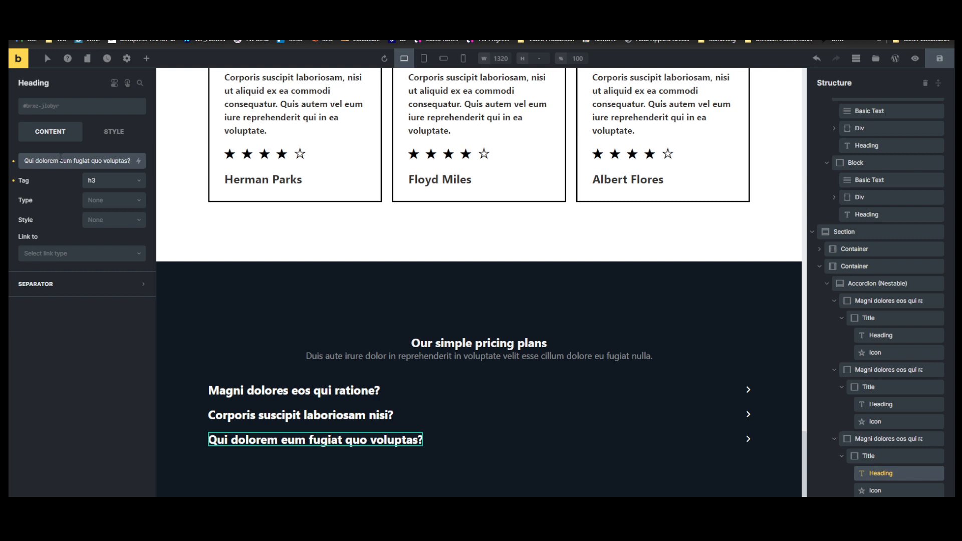
- Save the page, then switch to the reference design image and examine its FAQ and "Get in touch" sections
click(558, 296)
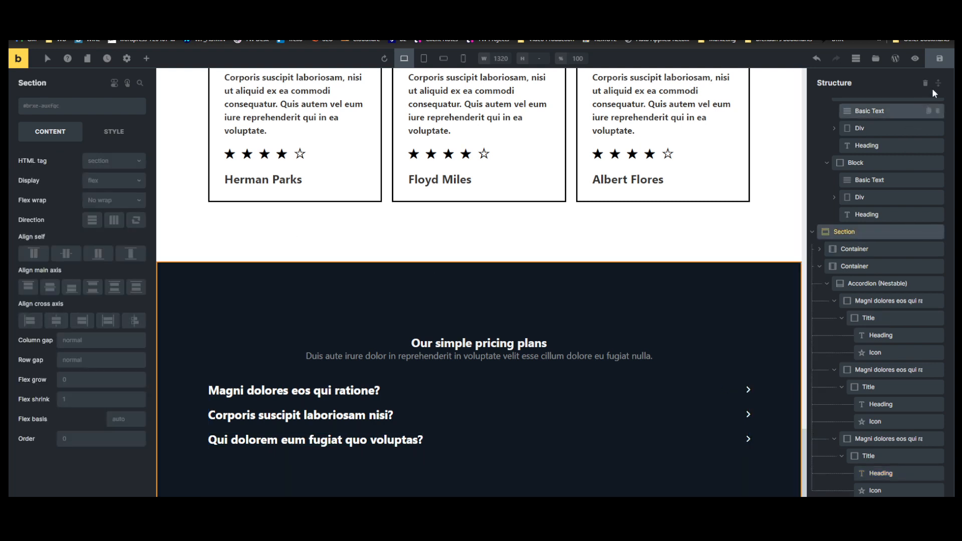
click(939, 59)
key(alt+Tab)
scroll(679, 350, down, 3)
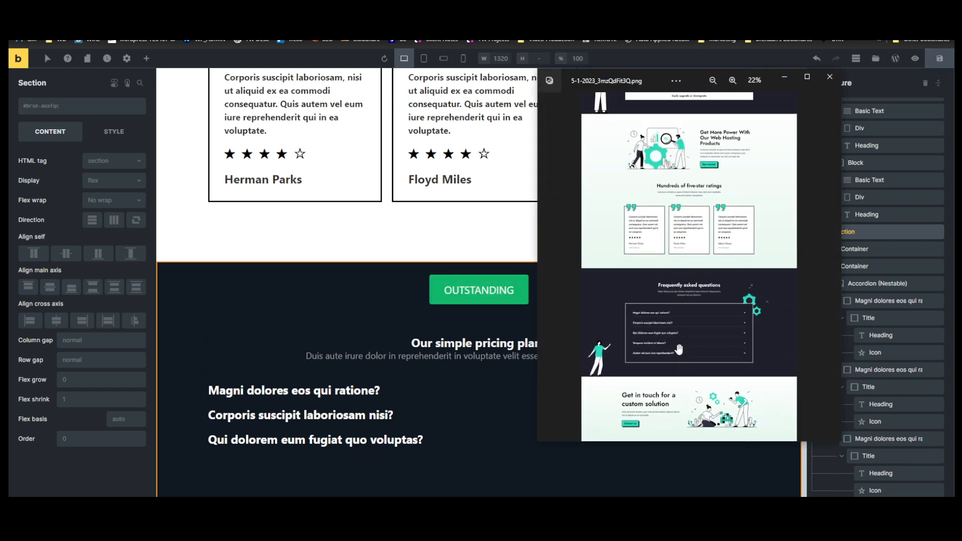
scroll(679, 349, up, 3)
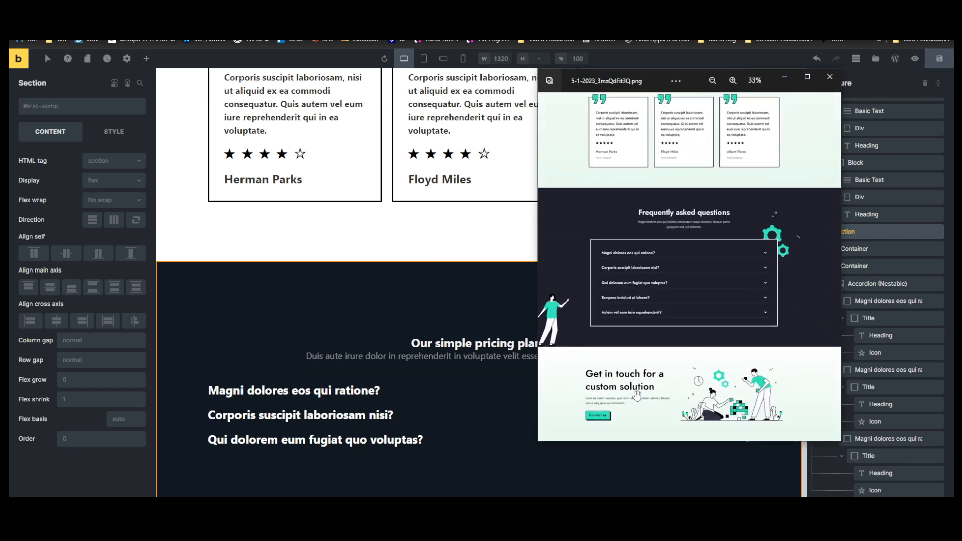
- Return to the page editor and collapse the whole structure tree to its top-level sections
click(439, 240)
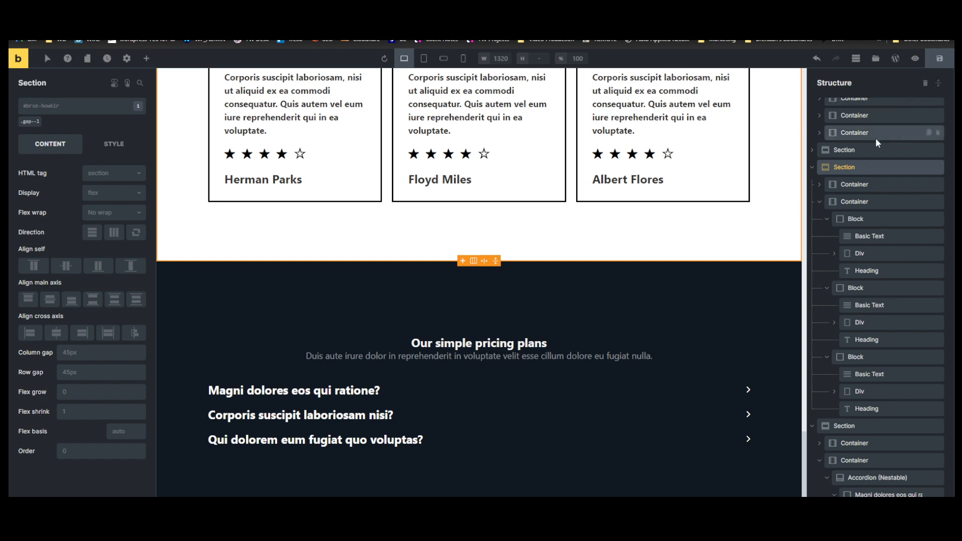
click(811, 168)
click(939, 84)
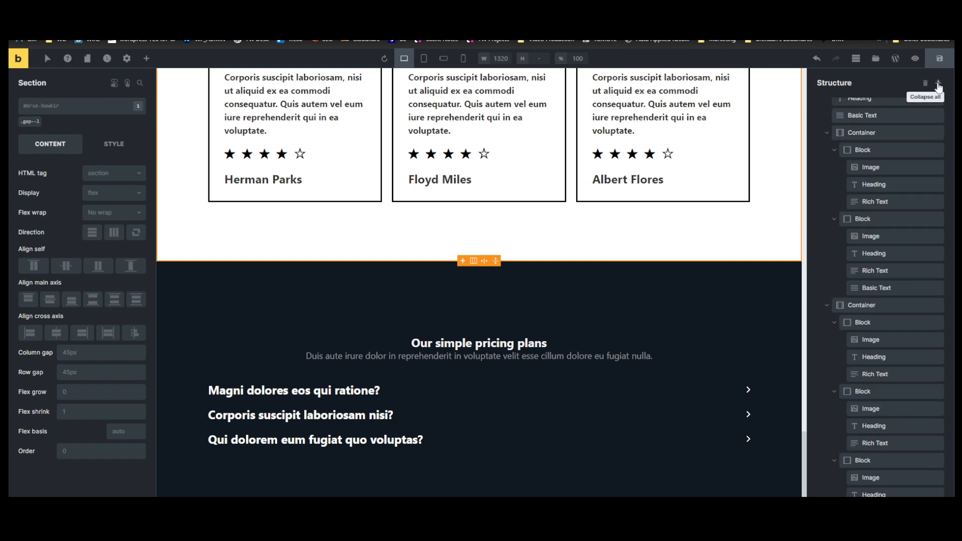
click(938, 84)
- Duplicate the "Best hosting features for your business" section and move the copy to the end of the page, below the FAQ
click(852, 115)
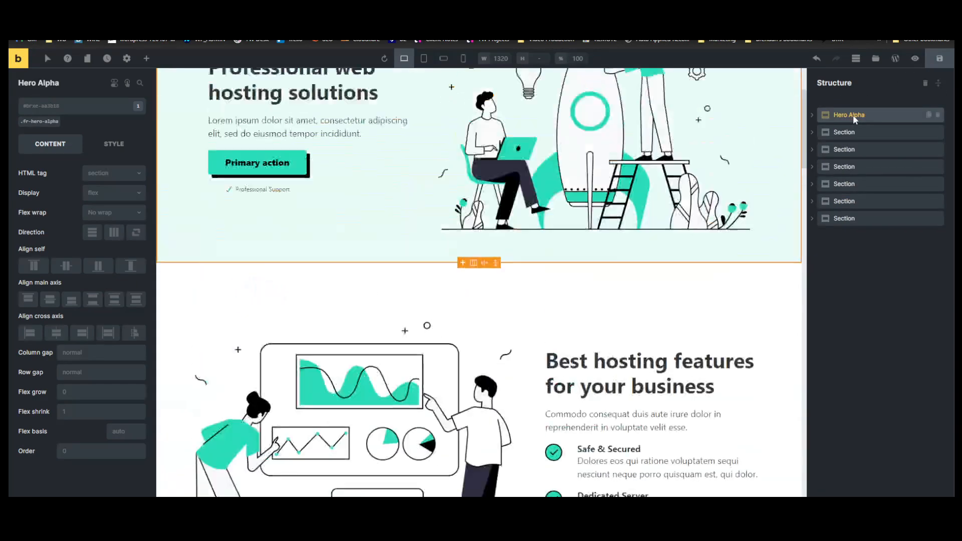
scroll(621, 305, down, 4)
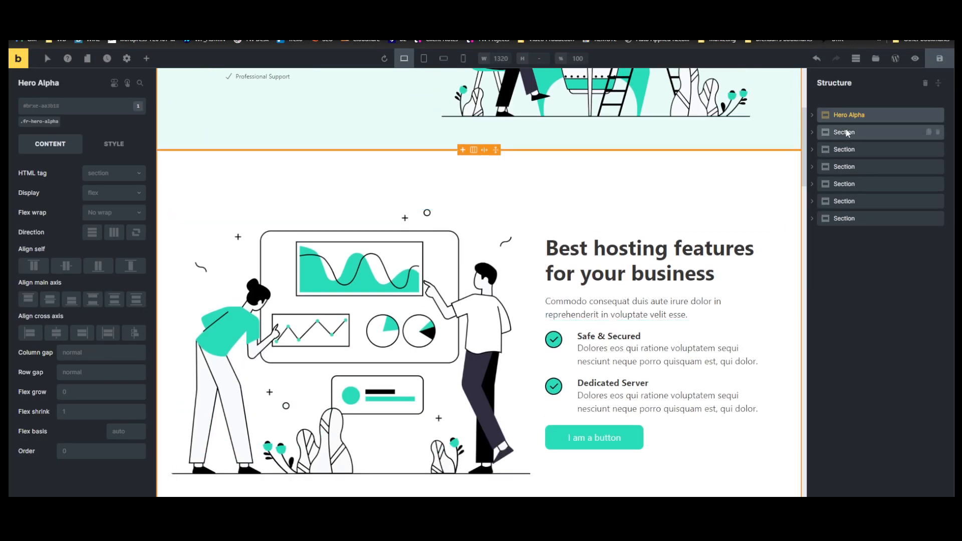
click(928, 133)
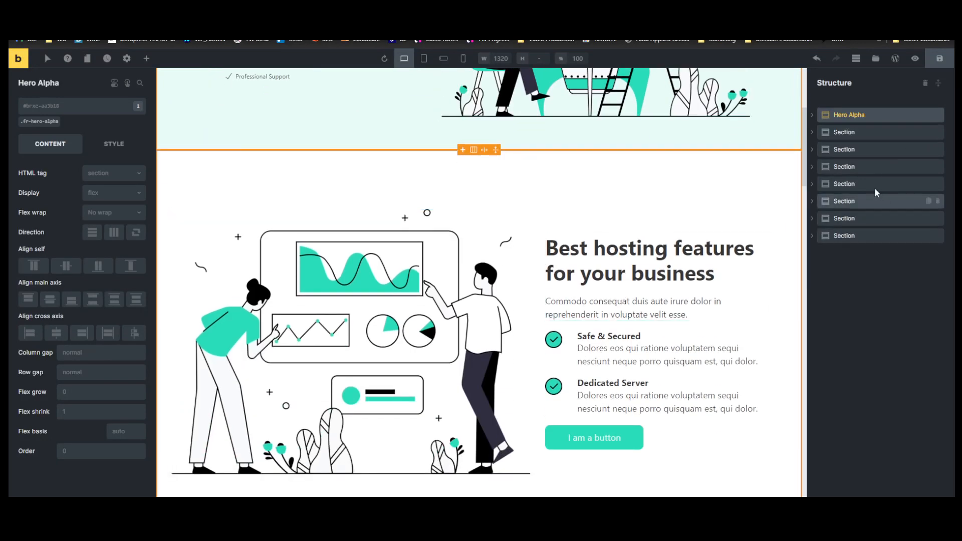
click(858, 151)
mouse_move(852, 240)
mouse_down()
mouse_move(832, 257)
mouse_move(841, 229)
mouse_move(840, 245)
mouse_up()
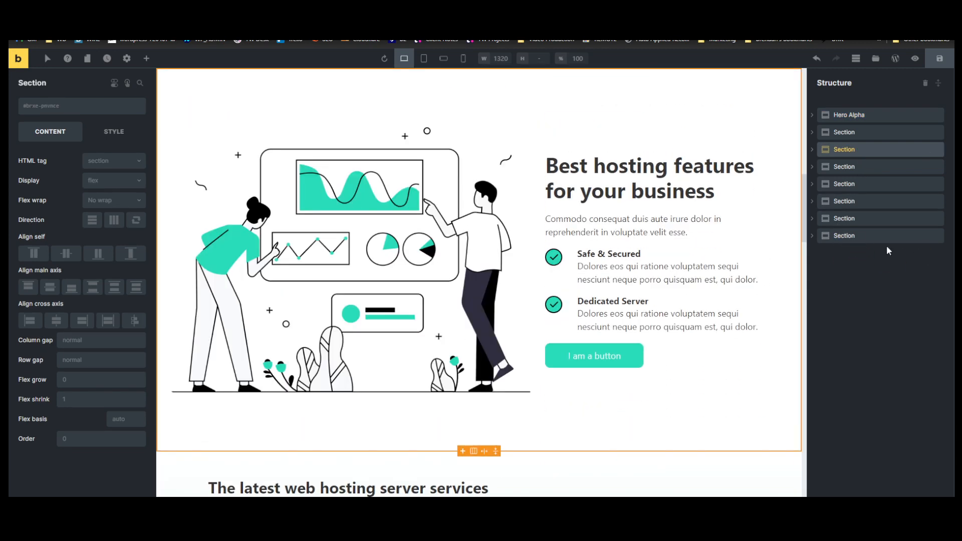
click(844, 235)
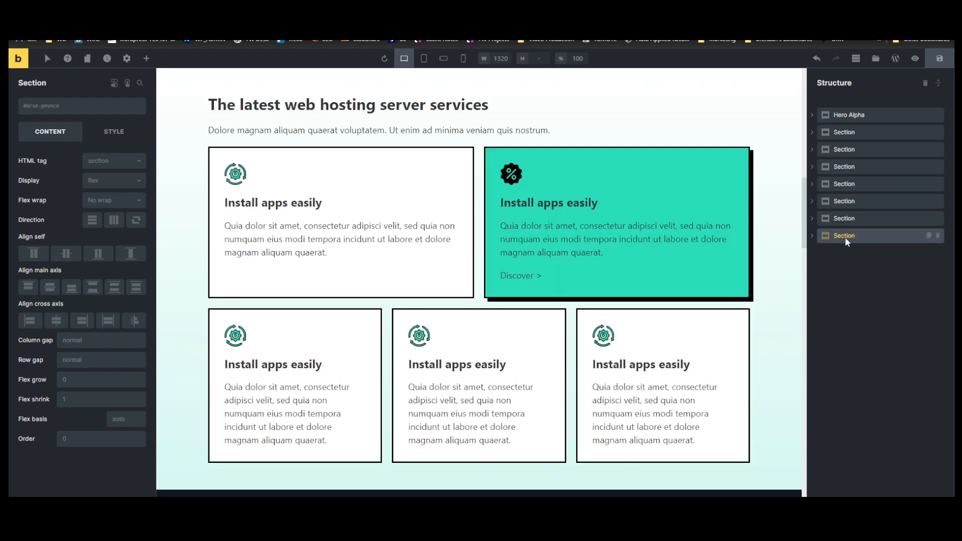
scroll(685, 271, down, 20)
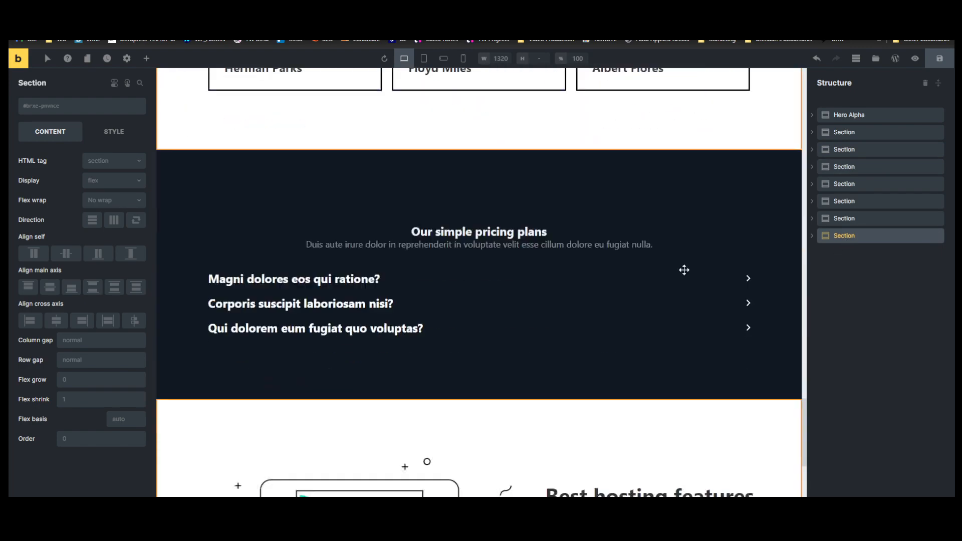
scroll(684, 268, up, 8)
scroll(684, 268, down, 10)
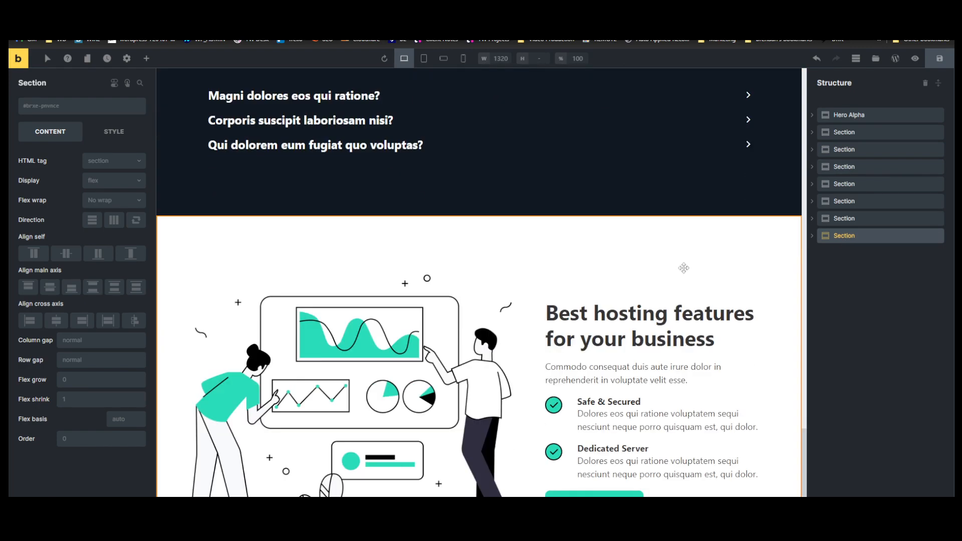
click(332, 259)
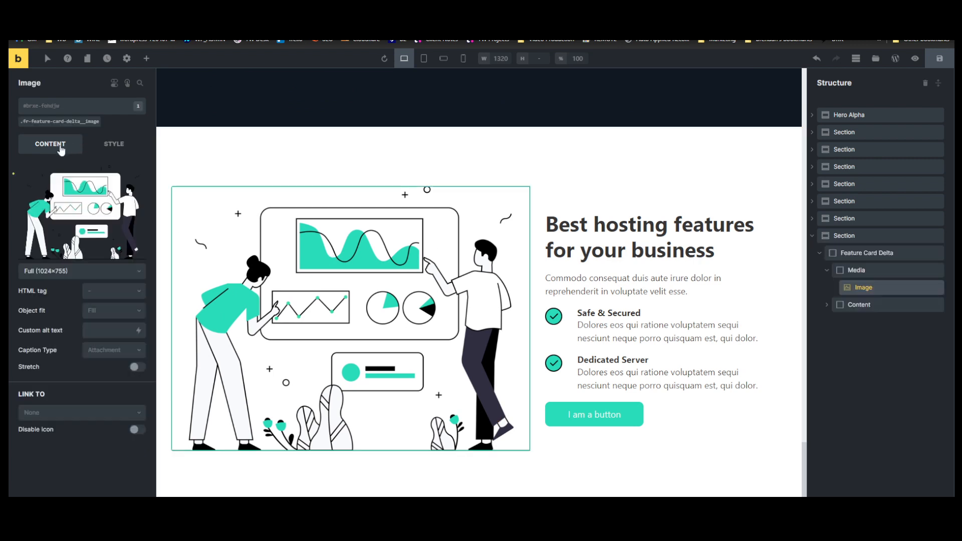
- Check the reference design's "Get in touch" section, then duplicate the "Get More Power With Our Web Hosting Products" section
key(alt+Tab)
scroll(654, 365, down, 3)
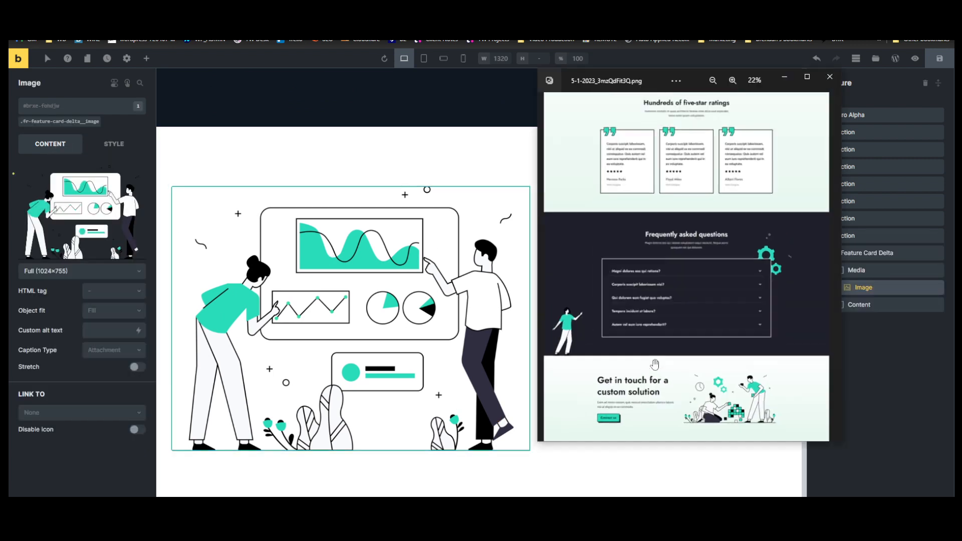
click(855, 359)
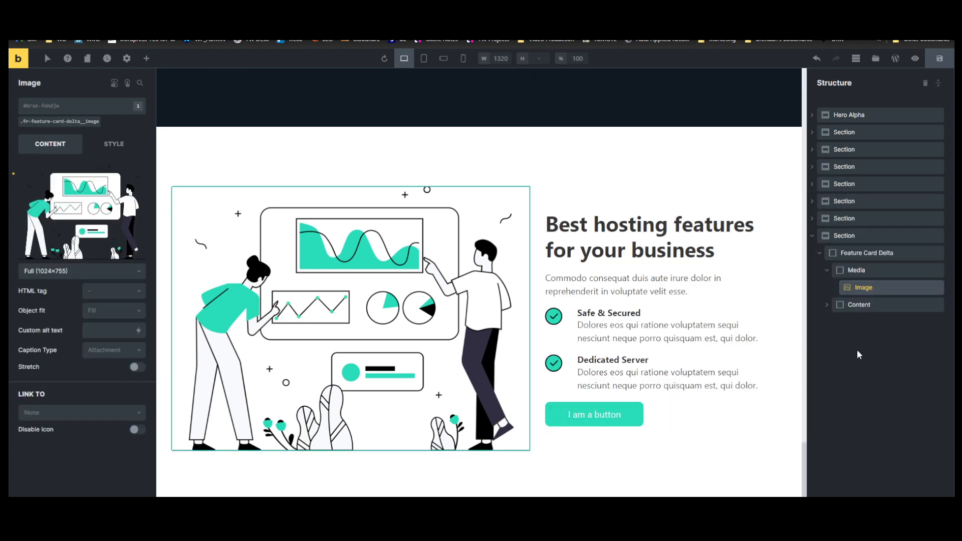
scroll(698, 299, up, 8)
scroll(698, 298, up, 5)
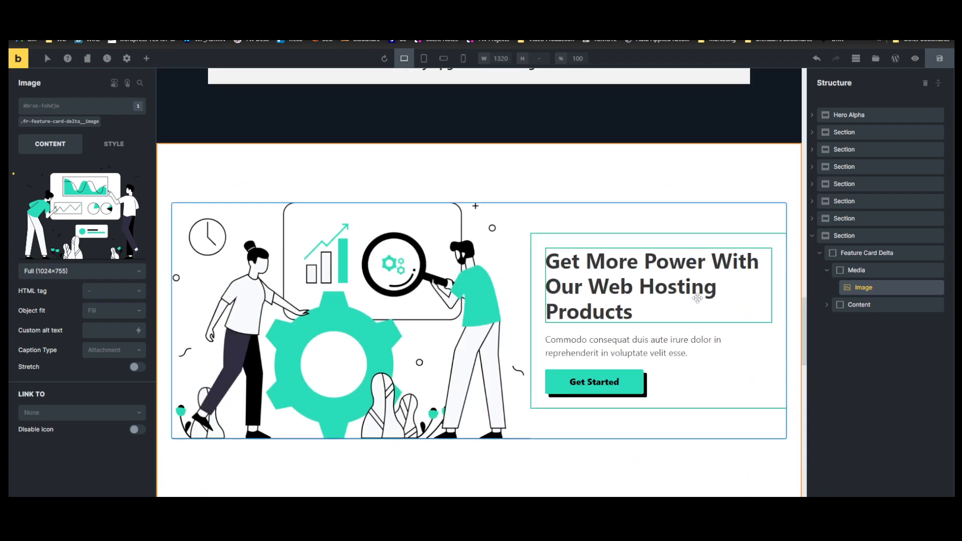
click(841, 200)
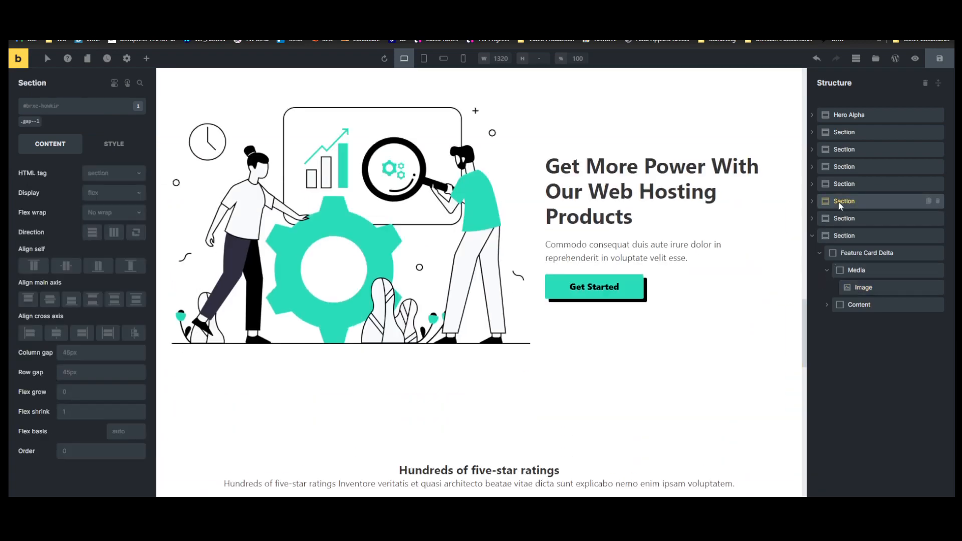
click(839, 186)
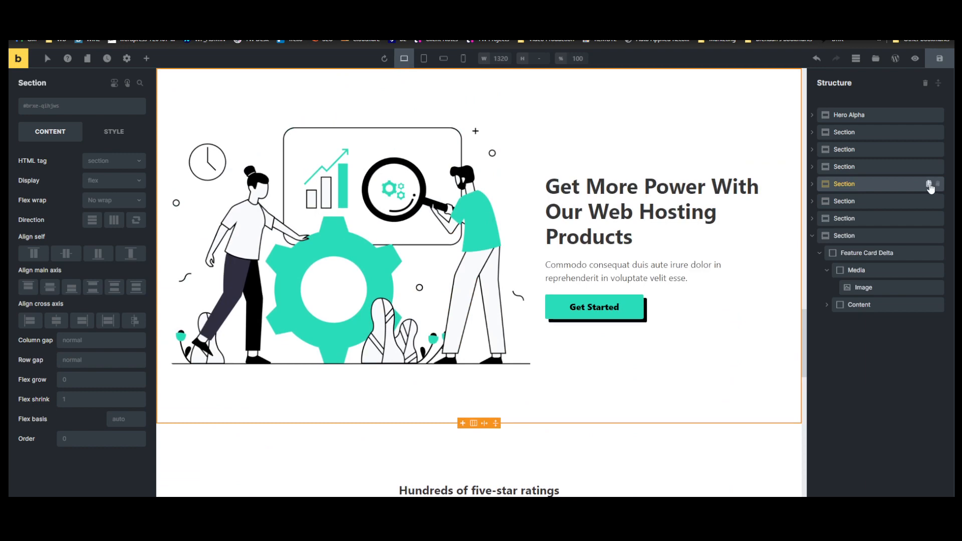
click(928, 184)
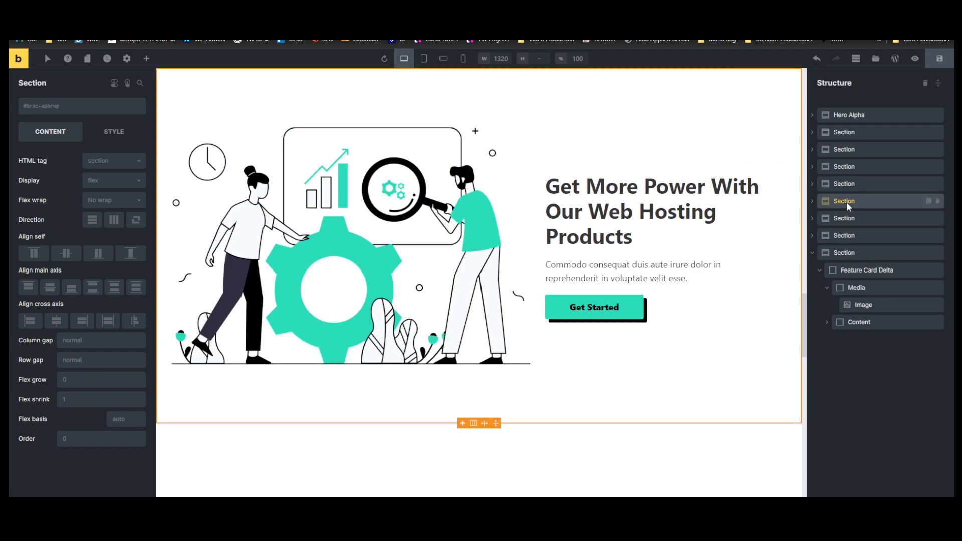
- Delete the copied "Best hosting features" section at the end of the page
drag(844, 237, 921, 259)
drag(848, 249, 848, 251)
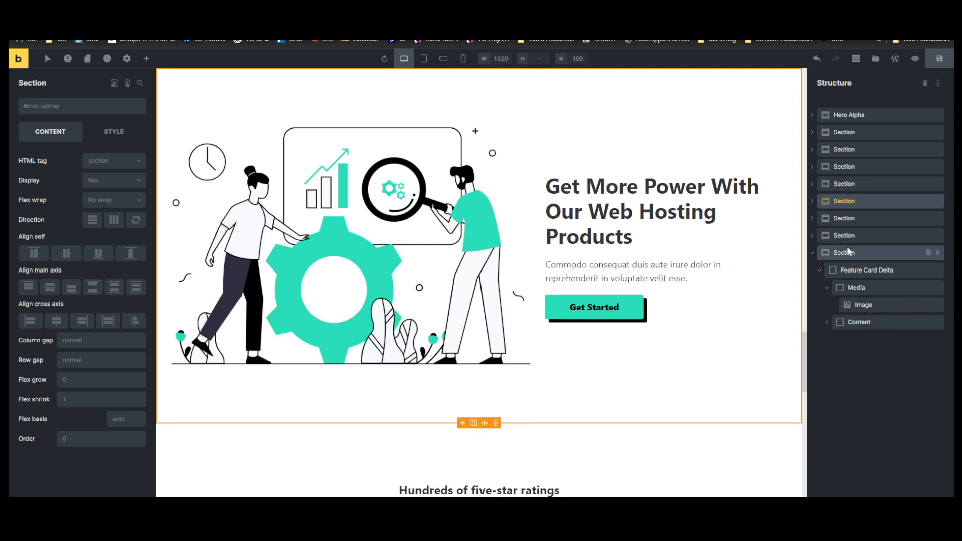
click(938, 257)
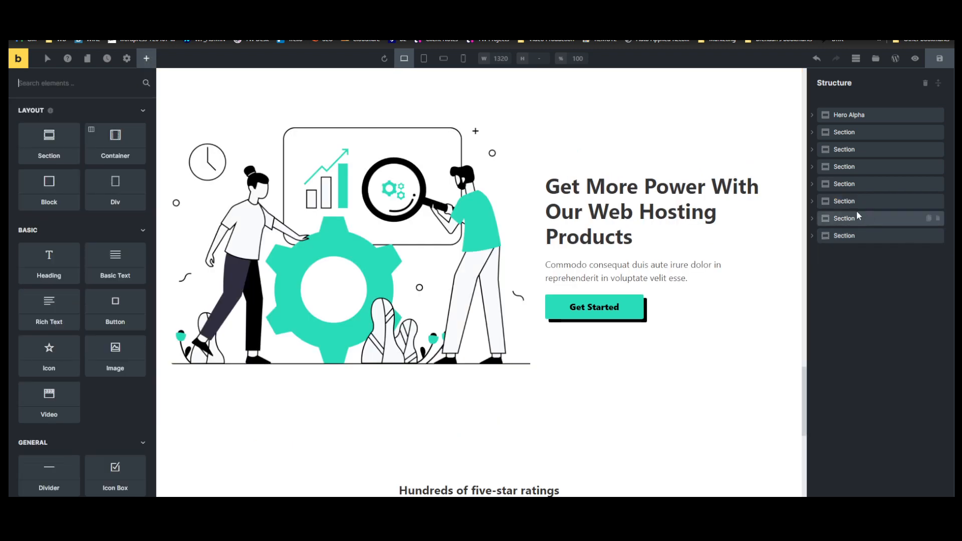
- Move the duplicated "Get More Power" section to the end of the page, below the FAQ section
click(851, 200)
drag(849, 237, 824, 242)
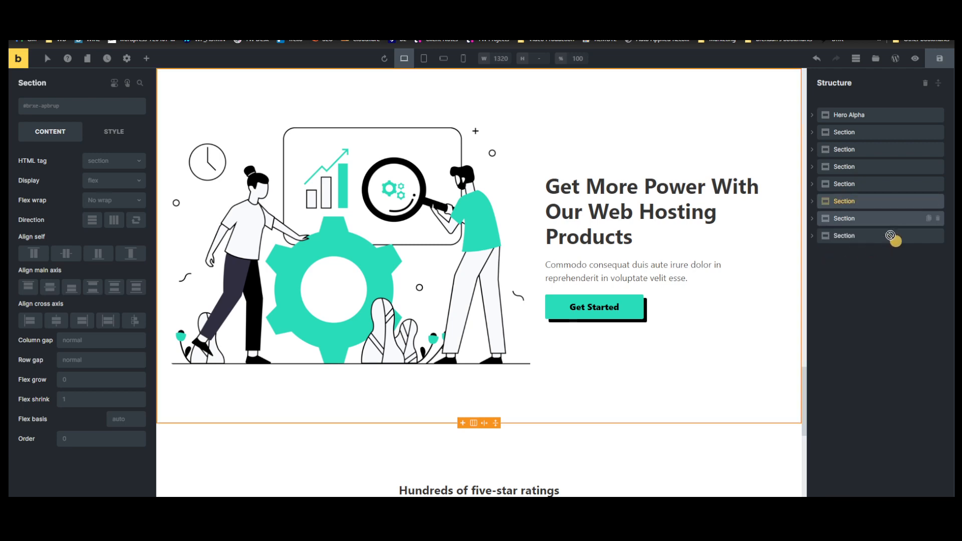
drag(916, 250, 887, 247)
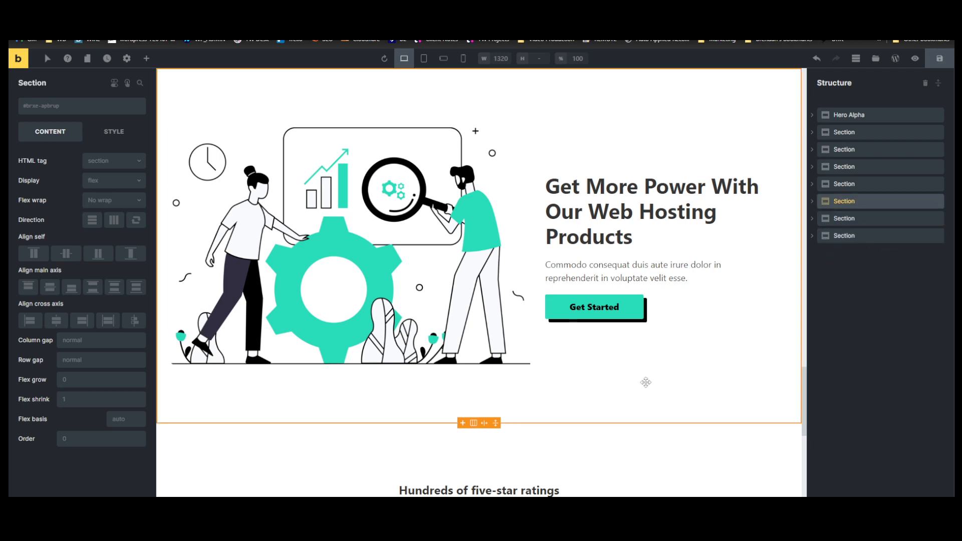
scroll(638, 375, down, 8)
click(835, 201)
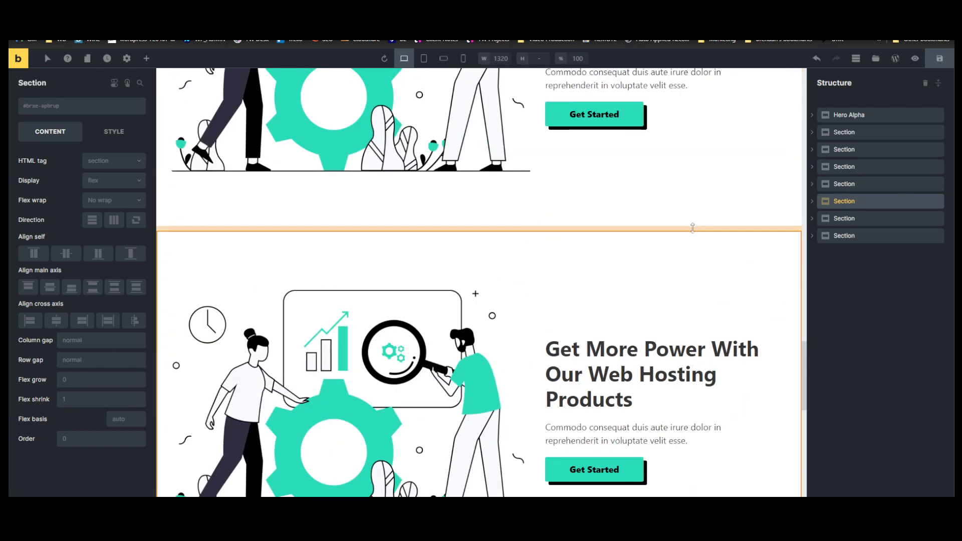
drag(838, 204, 822, 248)
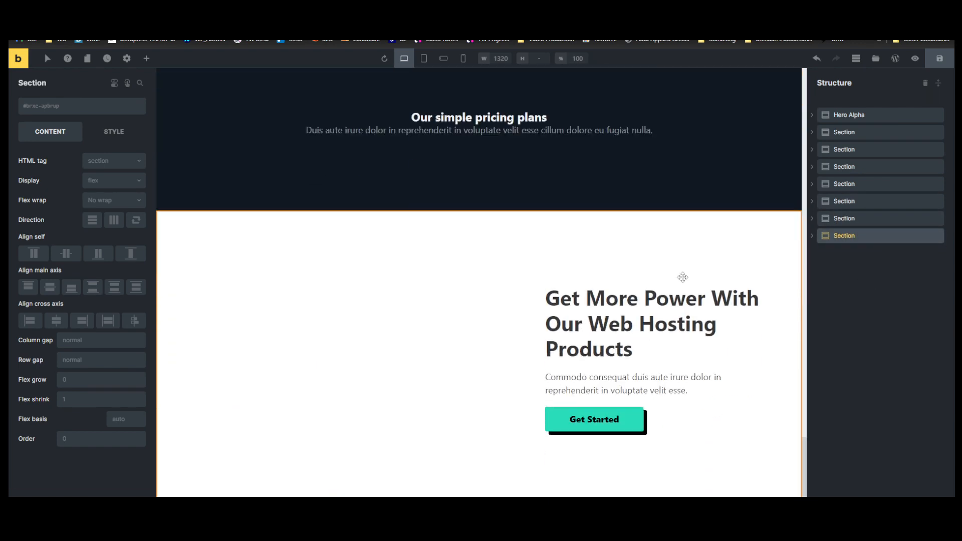
- Replace the last section's image with the media library illustration of two people stacking blocks, matching the reference design
click(361, 356)
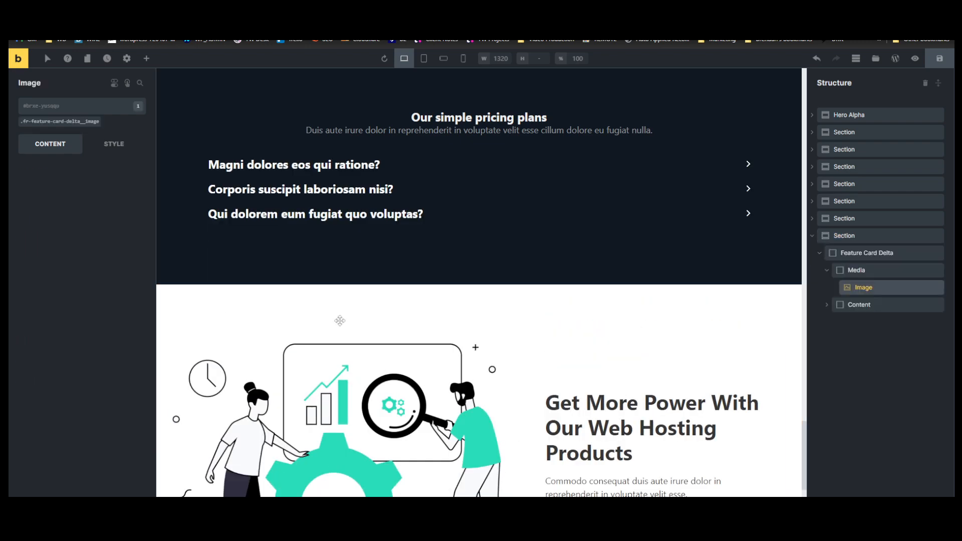
click(67, 185)
key(alt+Tab)
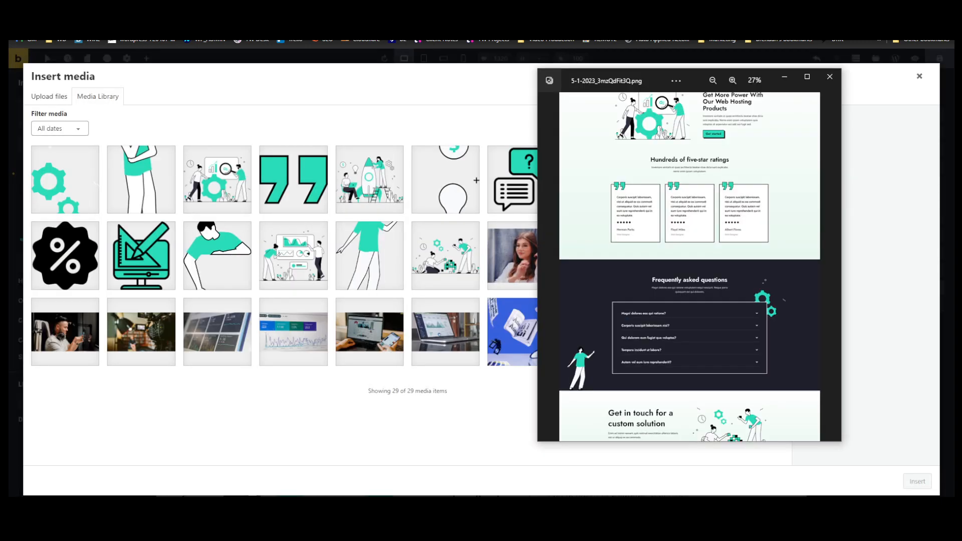
scroll(647, 351, down, 5)
scroll(647, 350, up, 4)
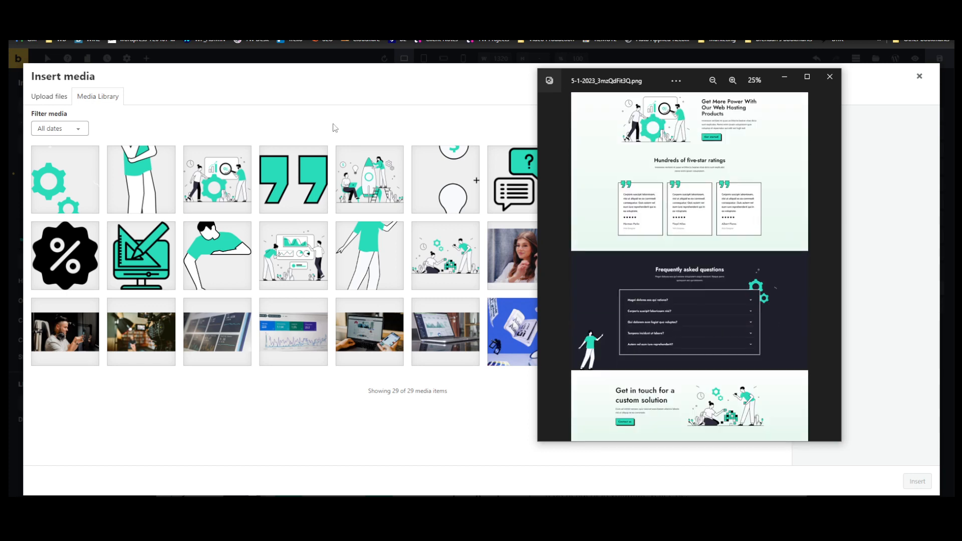
click(311, 104)
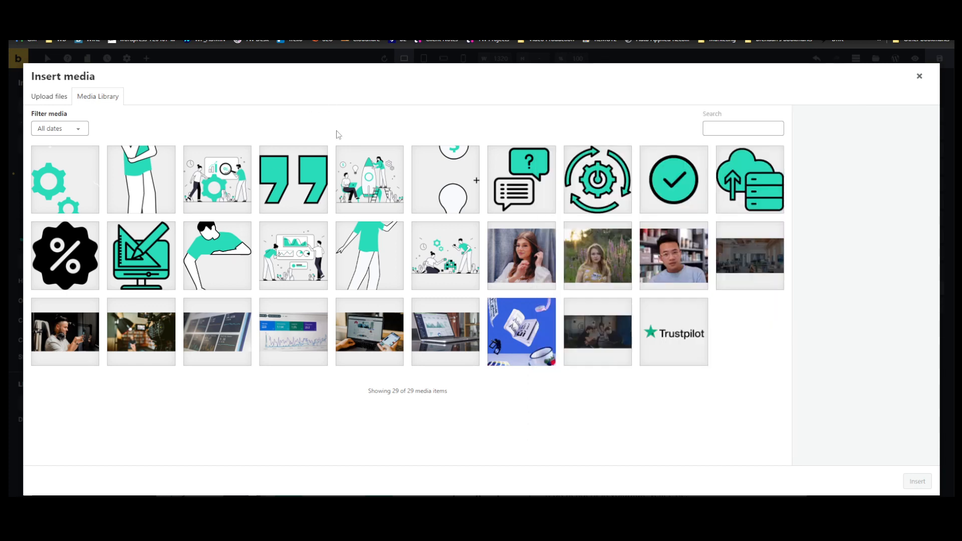
click(447, 250)
click(916, 480)
scroll(513, 359, down, 3)
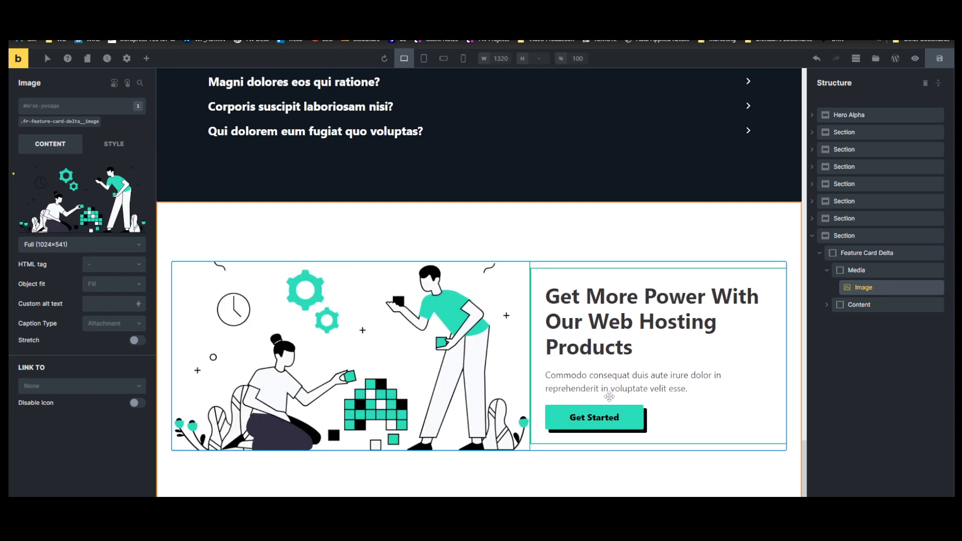
- Set the last section's heading to "Get in touch for a custom solution" and its button text to "Contact Us"
click(519, 227)
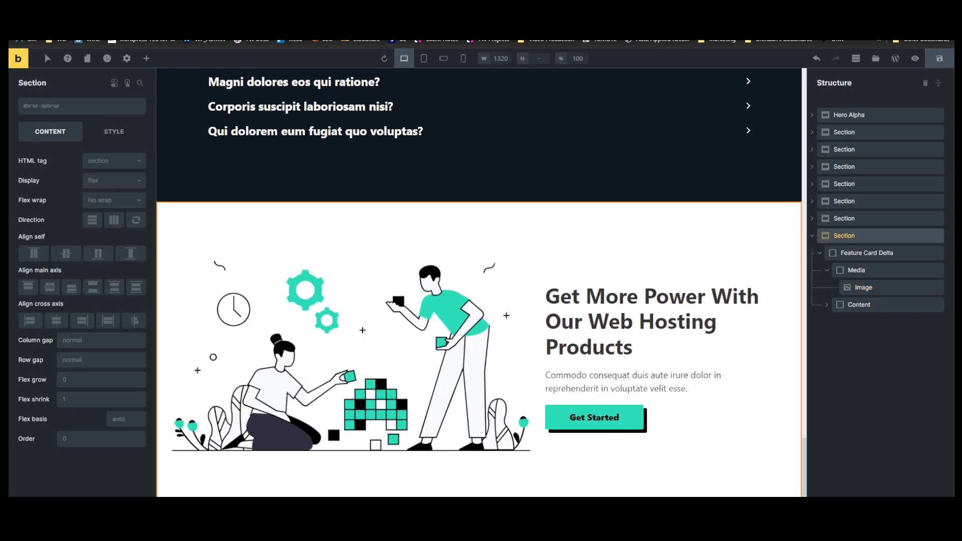
click(612, 315)
click(86, 171)
key(ctrl+a)
text(Get in touch for a custom solution)
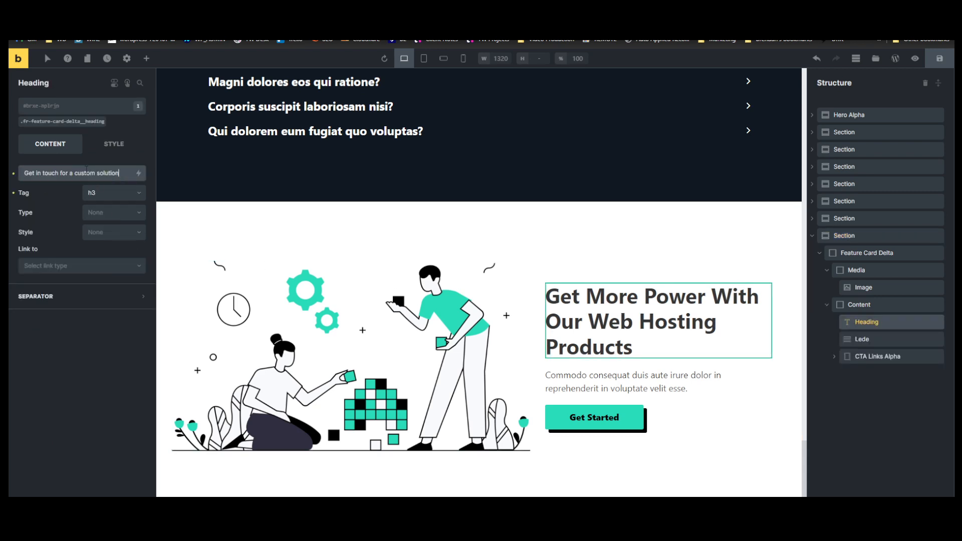
click(466, 237)
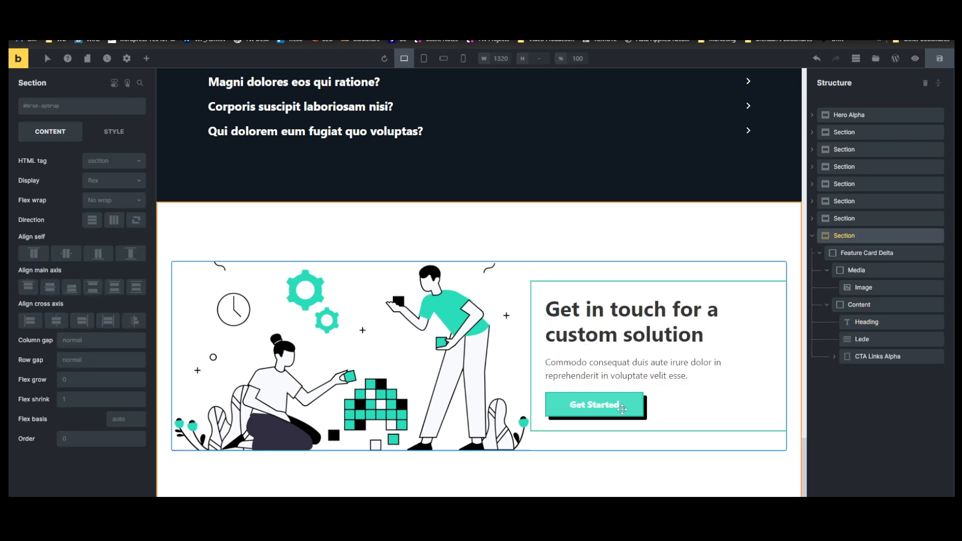
click(585, 411)
drag(61, 173, 10, 172)
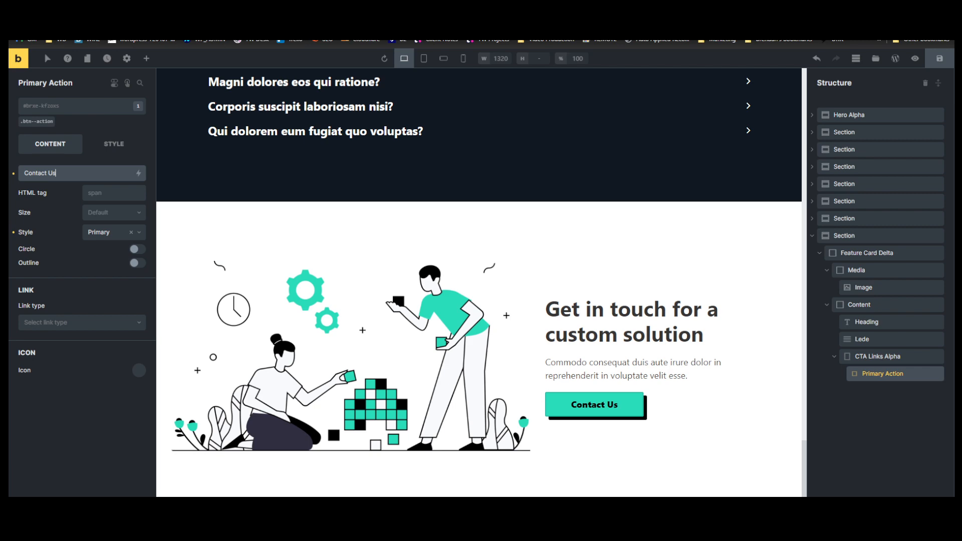
- Review the reference design's sections, then look over the built page from the last section up to the hero
key(alt+Tab)
scroll(766, 335, up, 2)
scroll(702, 279, down, 3)
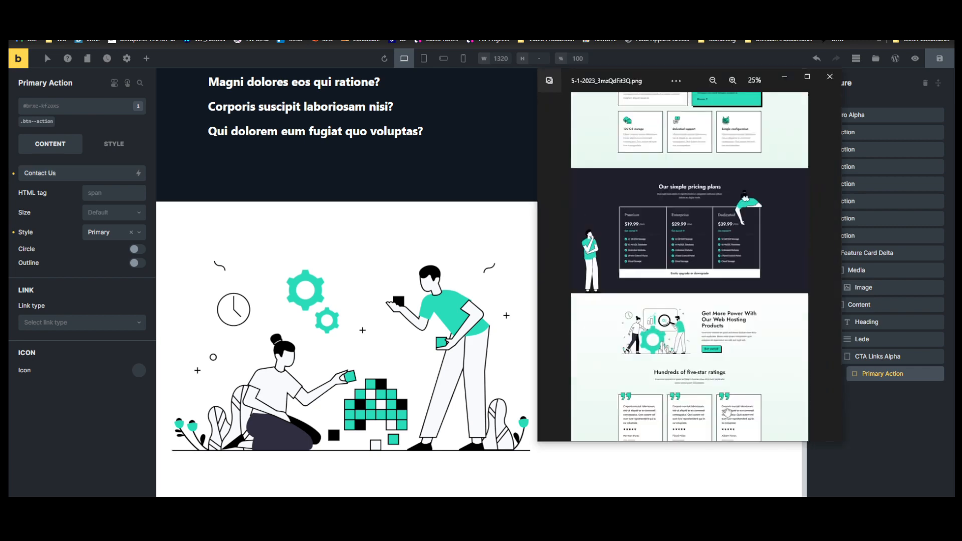
drag(699, 357, 710, 98)
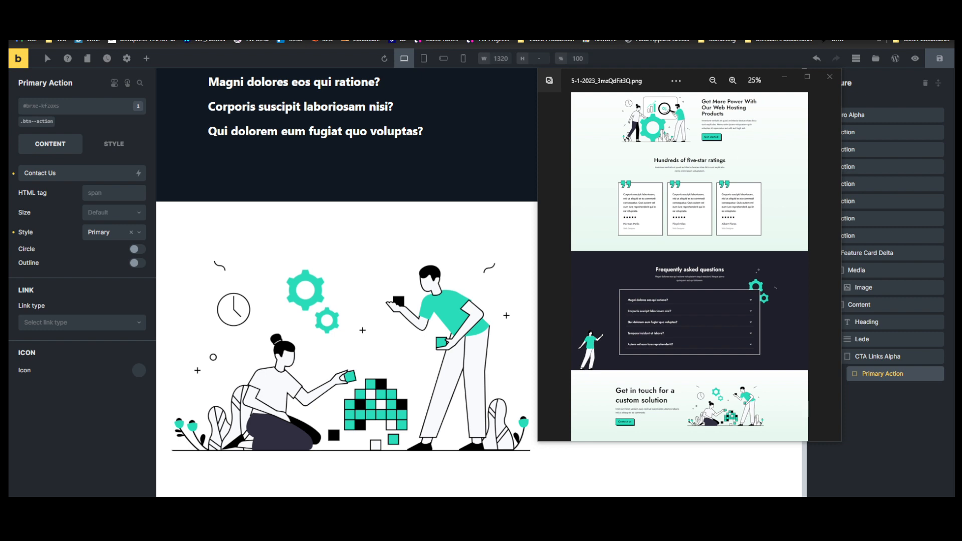
click(440, 223)
scroll(479, 274, up, 6)
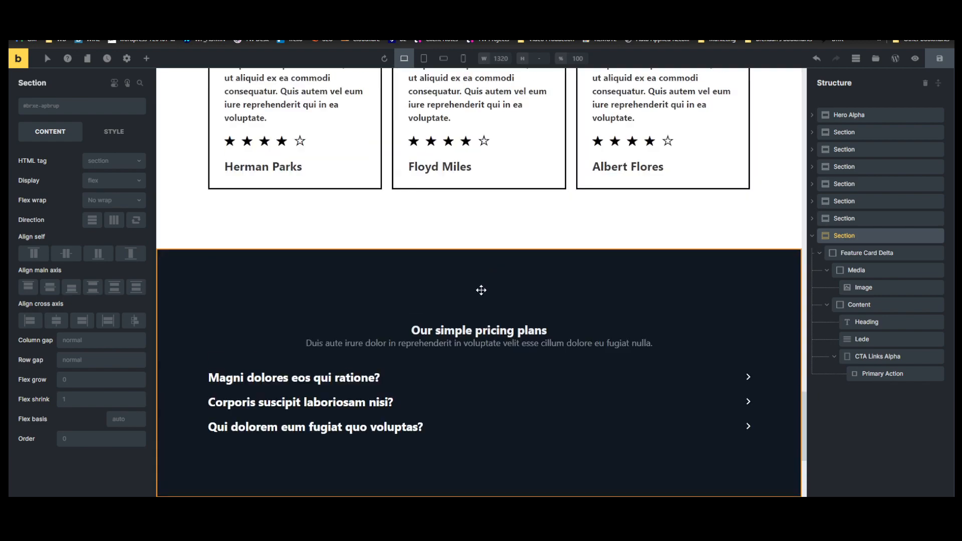
scroll(479, 293, up, 5)
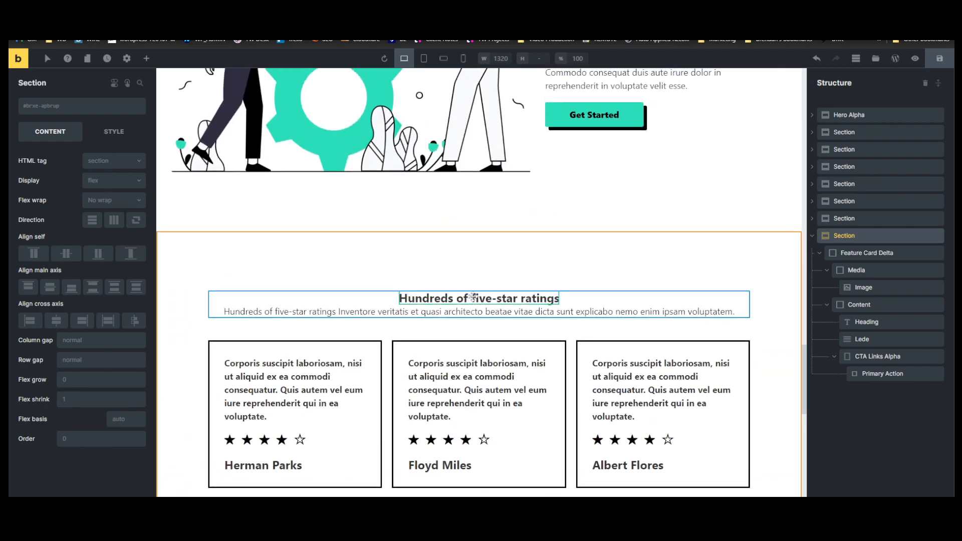
scroll(473, 297, up, 10)
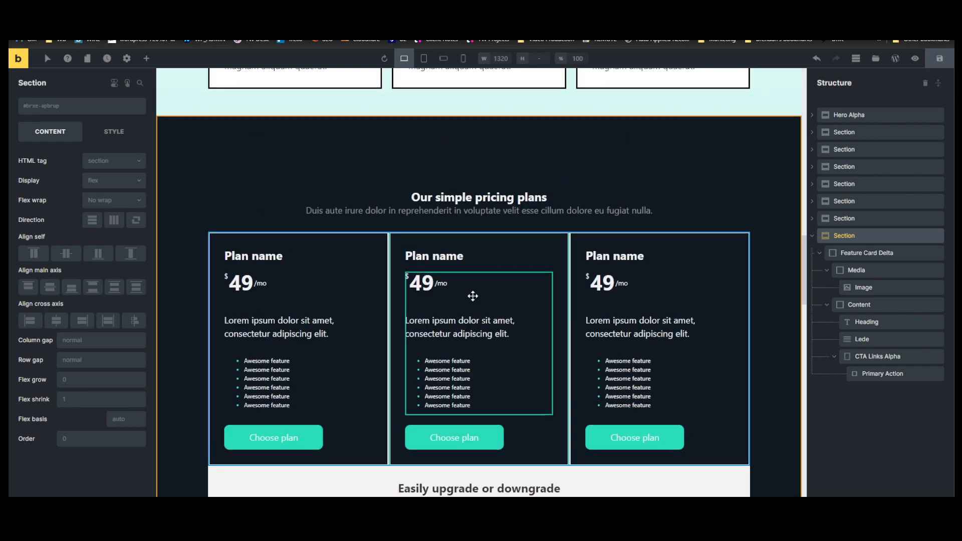
scroll(472, 296, up, 10)
scroll(476, 298, up, 2)
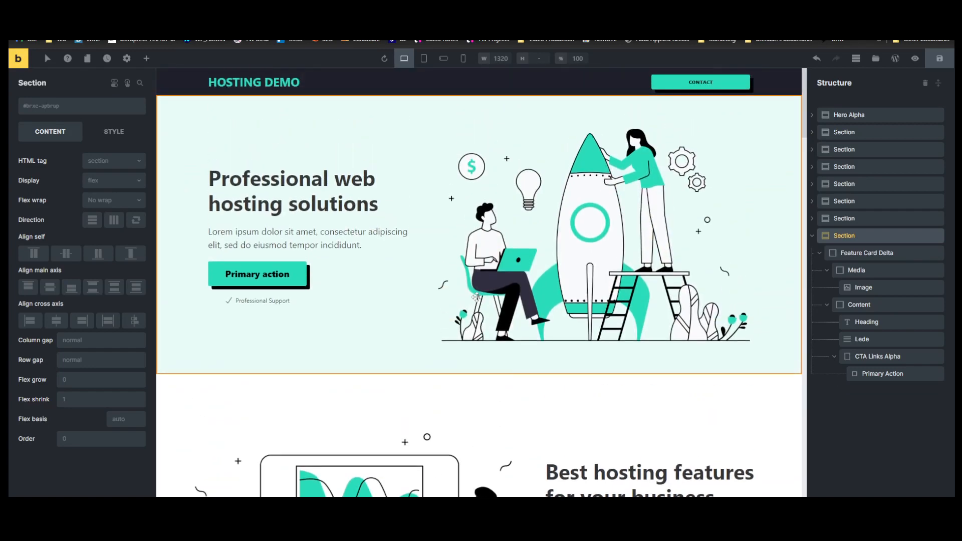